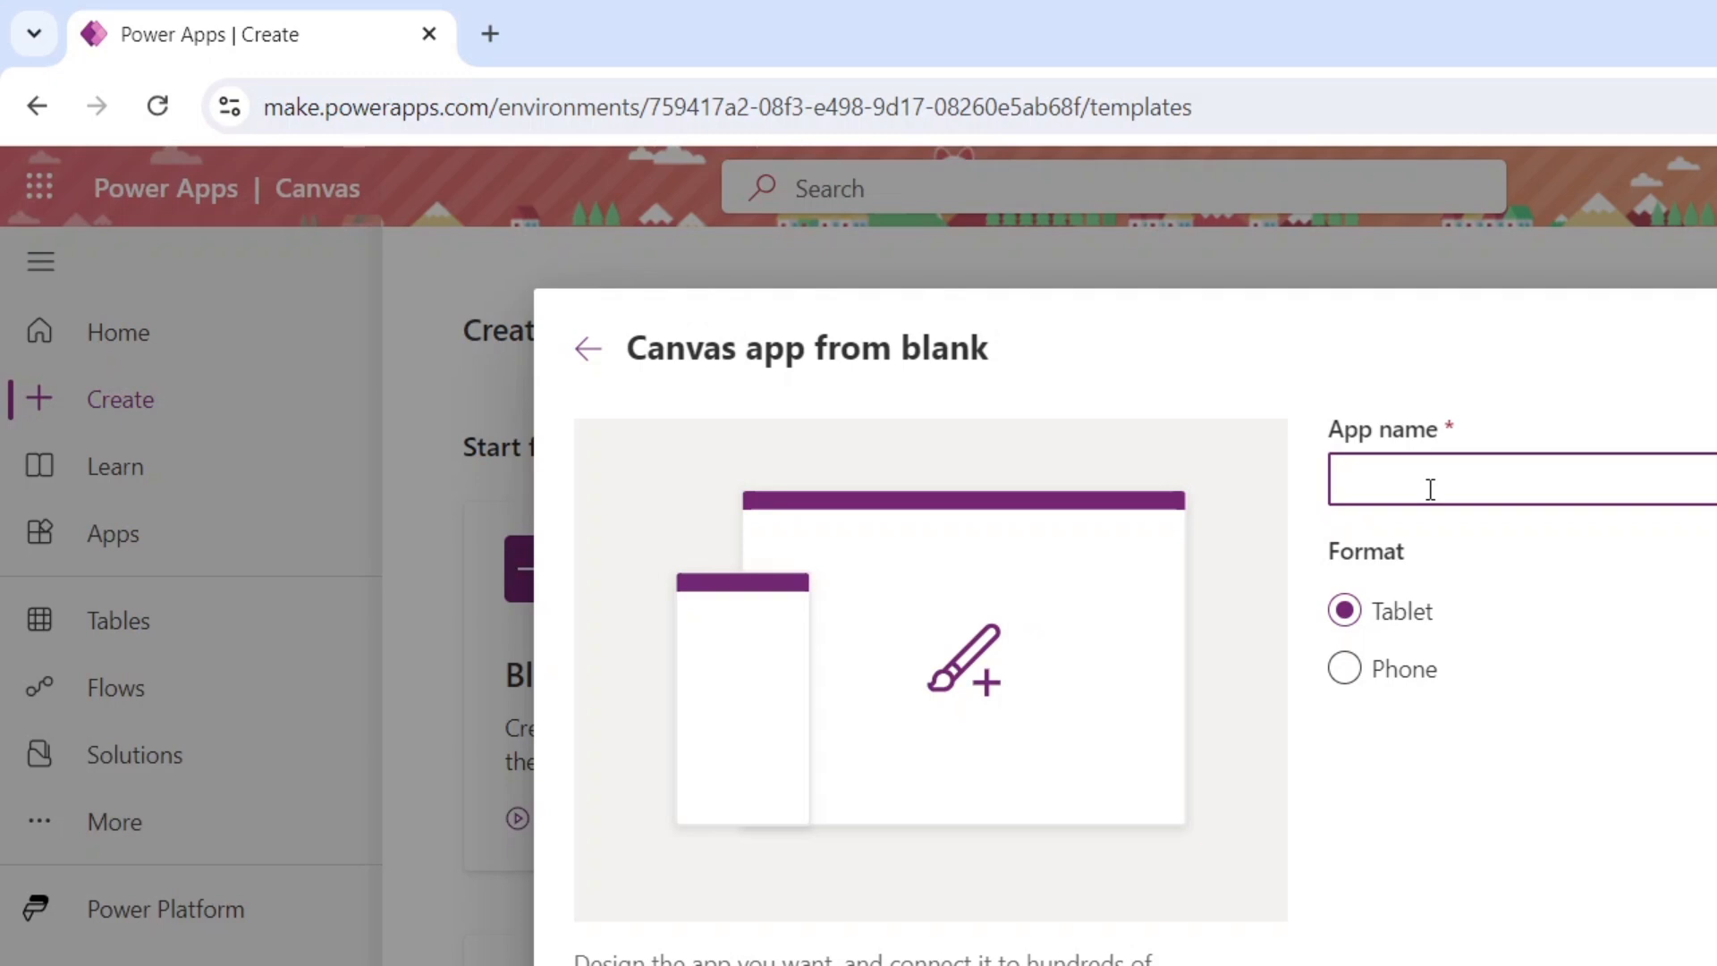
# Create a blank tablet-format canvas app named "An App"
pyautogui.write('An App')
pyautogui.press('Return')
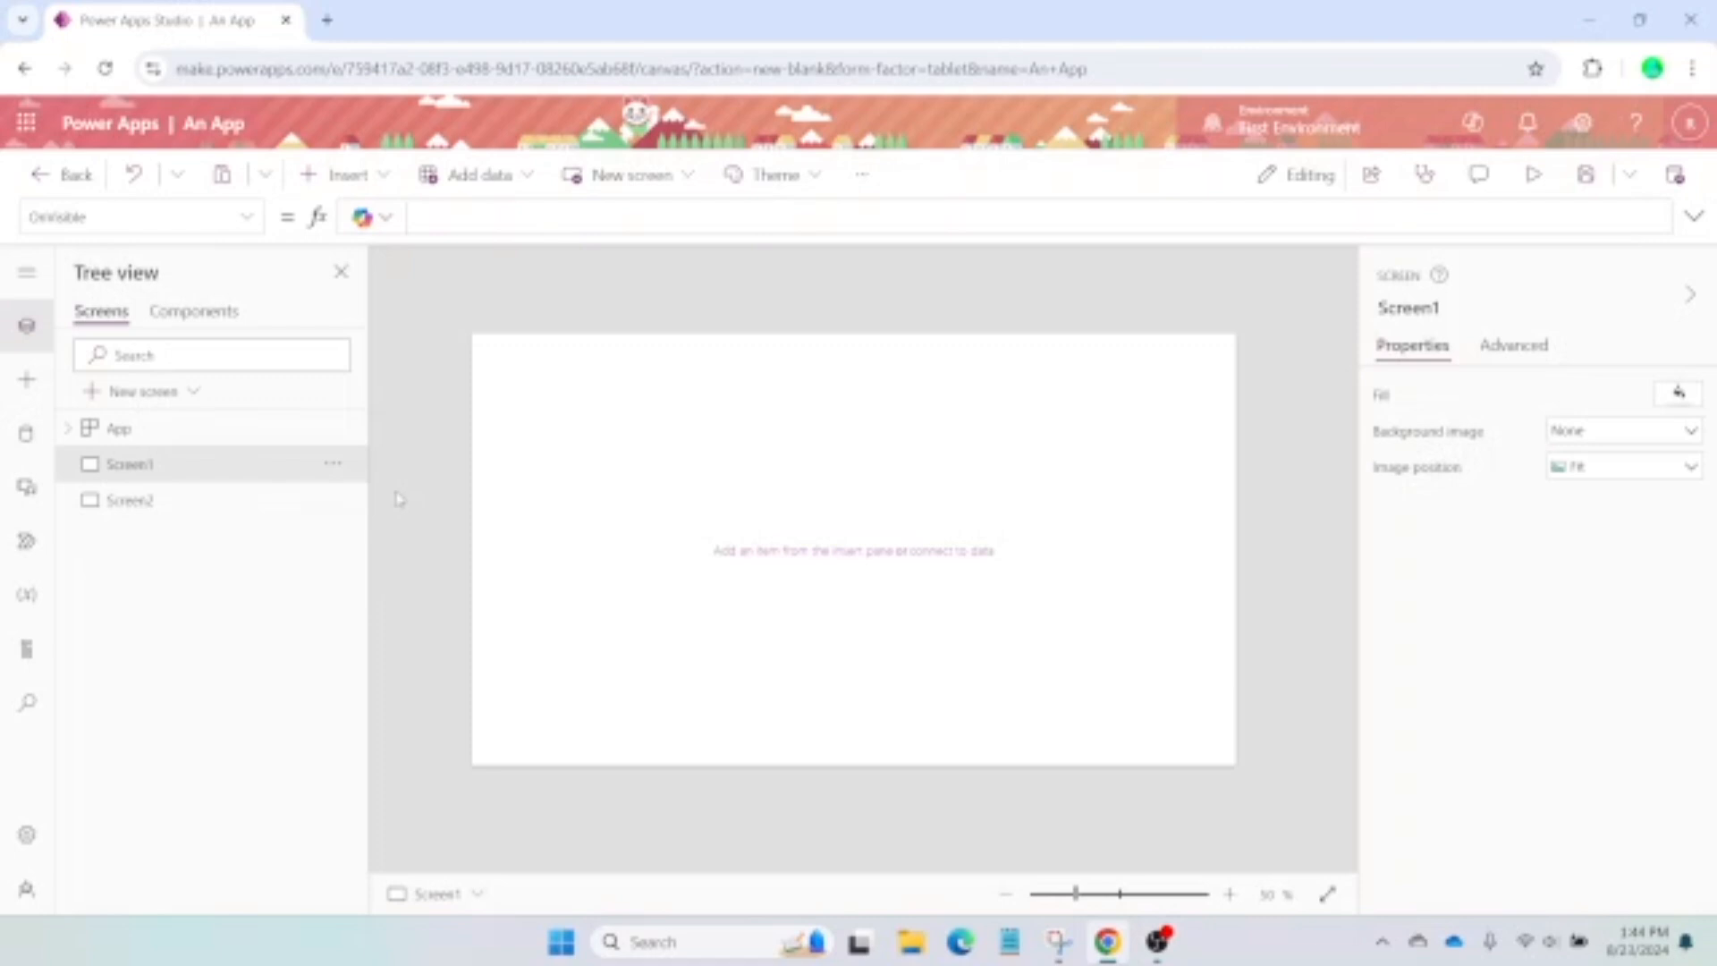
# Insert a button on Screen1 and enlarge it to about 746 × 544, near the screen's left edge
pyautogui.click(26, 380)
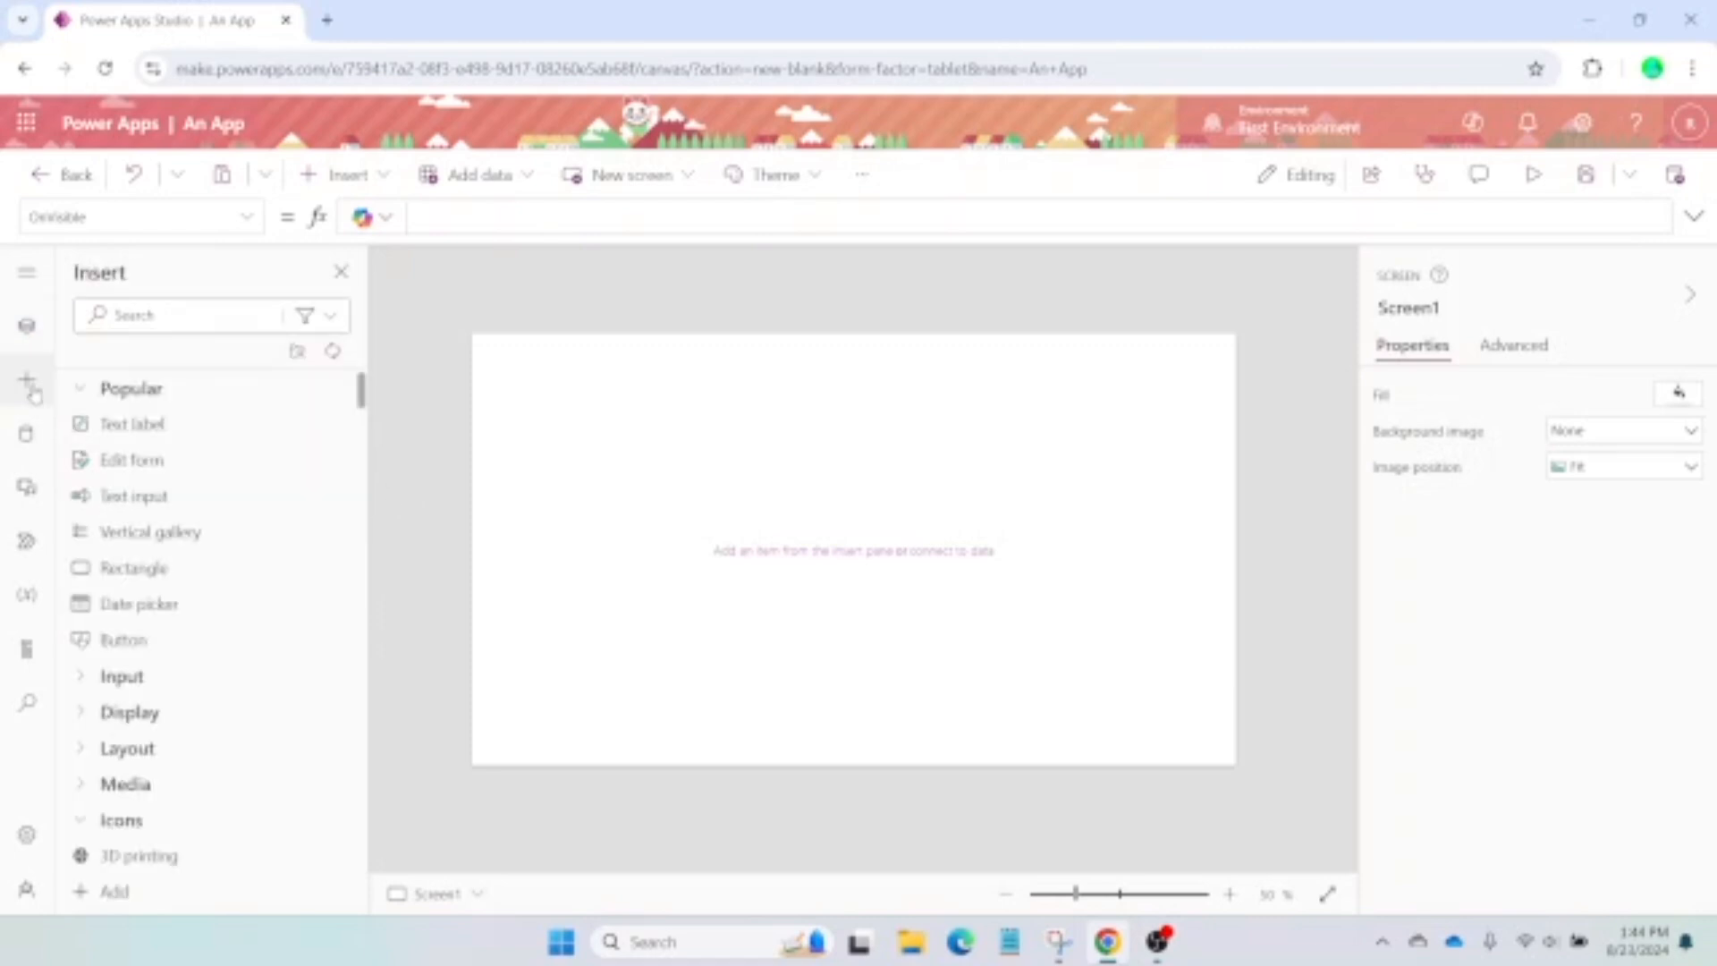
pyautogui.click(180, 641)
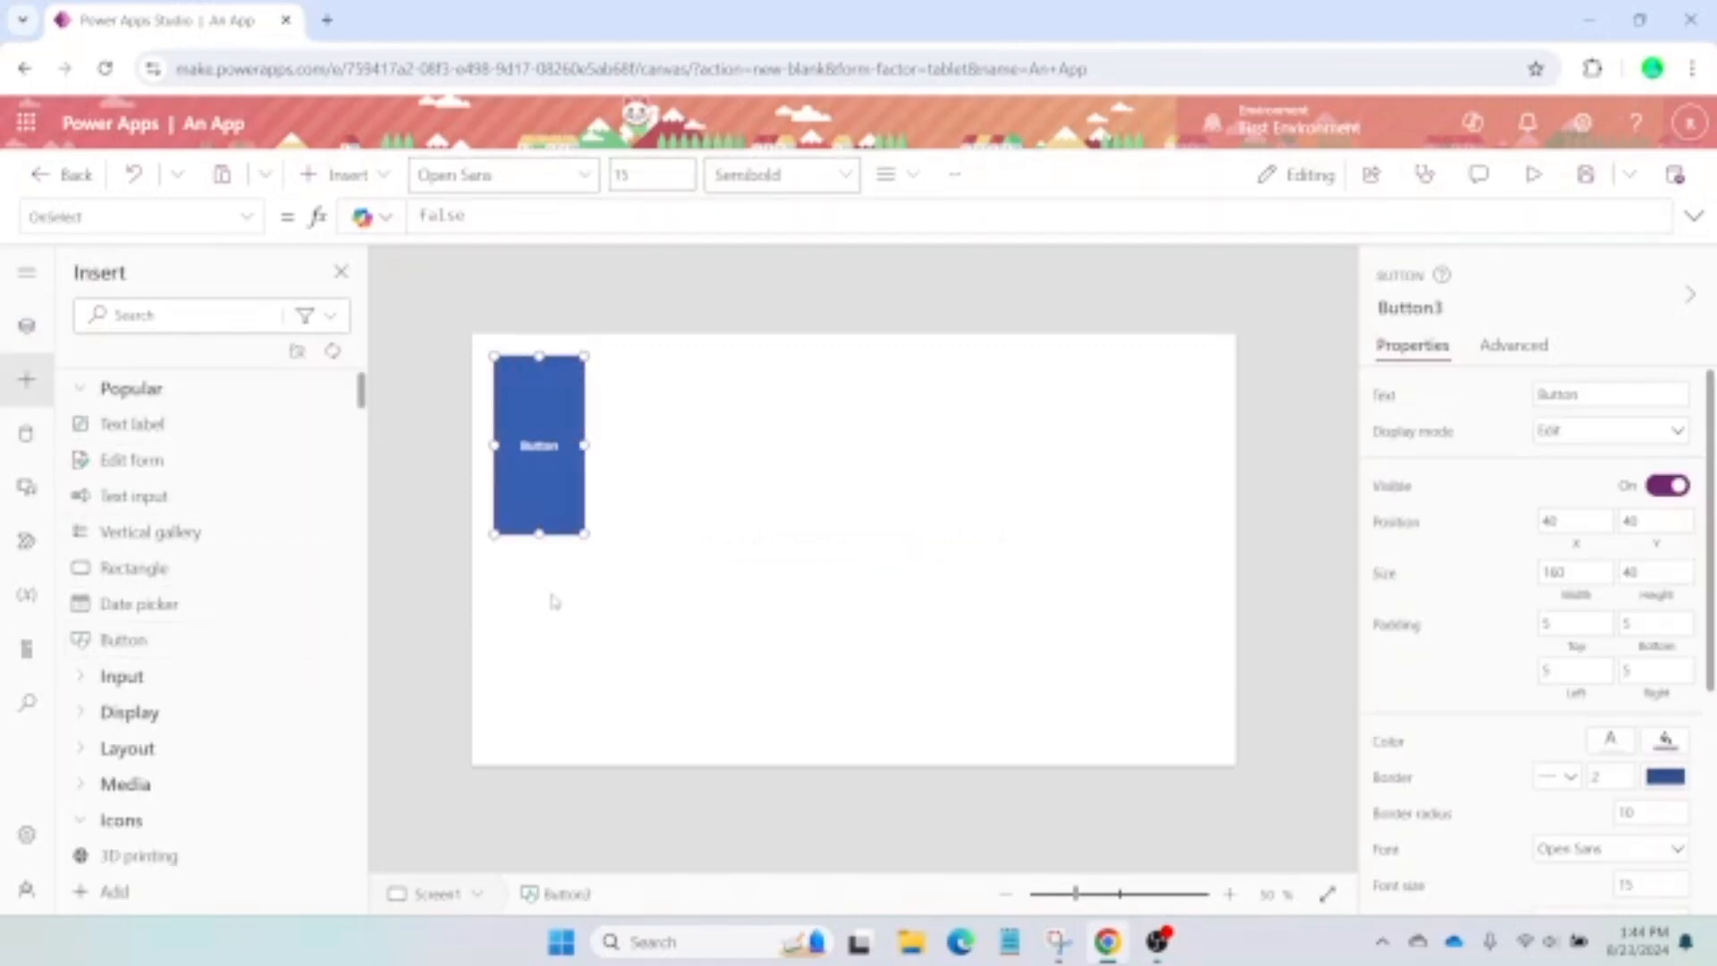
pyautogui.moveTo(585, 523); pyautogui.dragTo(912, 523)
pyautogui.moveTo(702, 356); pyautogui.dragTo(702, 383)
# Clear the button's text and make its fill transparent
pyautogui.doubleClick(1558, 394)
pyautogui.press('BackSpace')
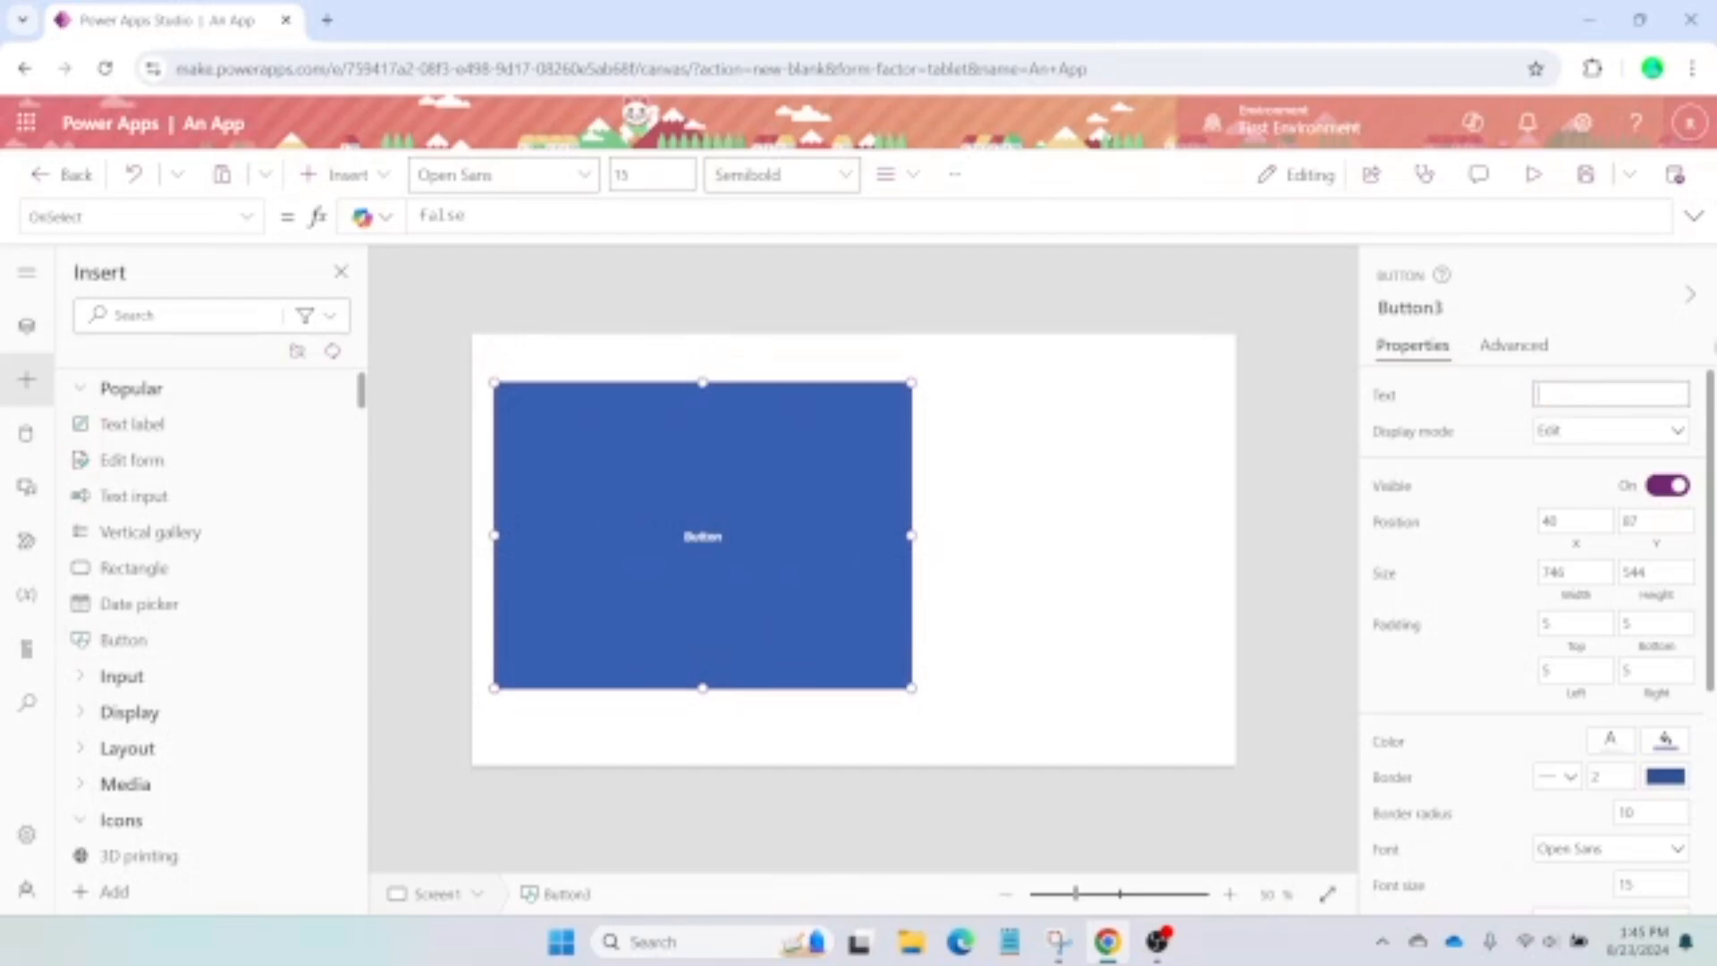
pyautogui.scroll(-2, 1610, 537)
pyautogui.click(1665, 516)
pyautogui.click(1366, 685)
# Remove the button's border colour formula and set the border colour to black
pyautogui.tripleClick(670, 220)
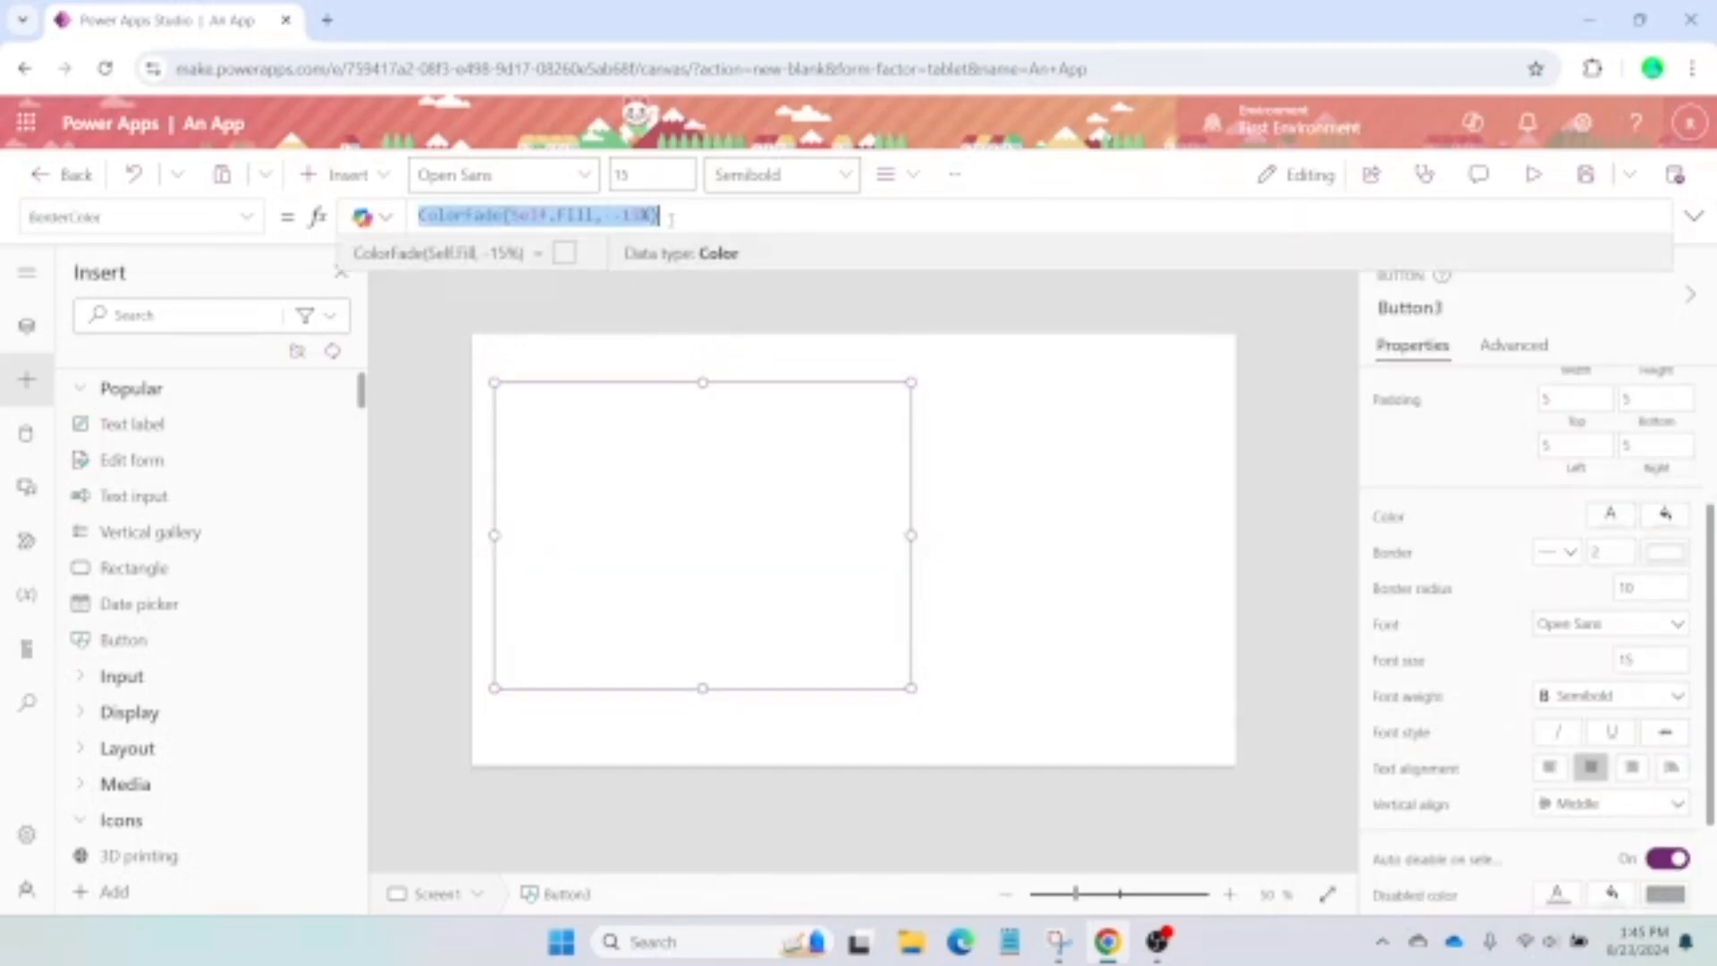
pyautogui.press('BackSpace')
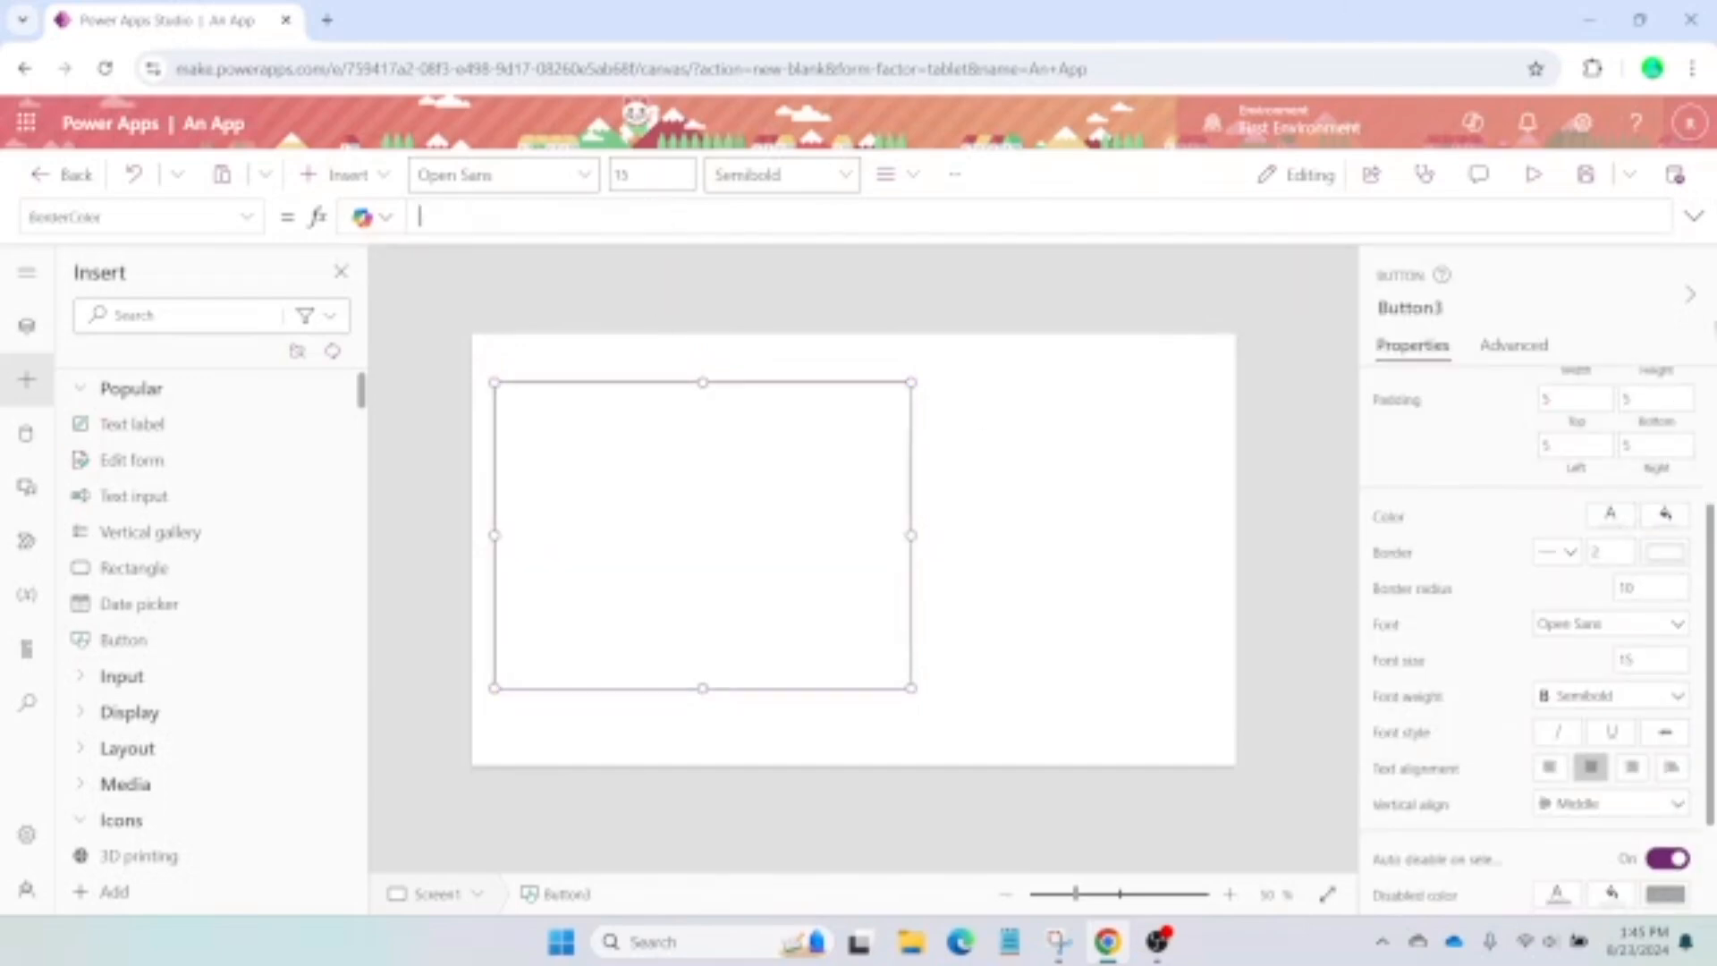
pyautogui.click(1666, 552)
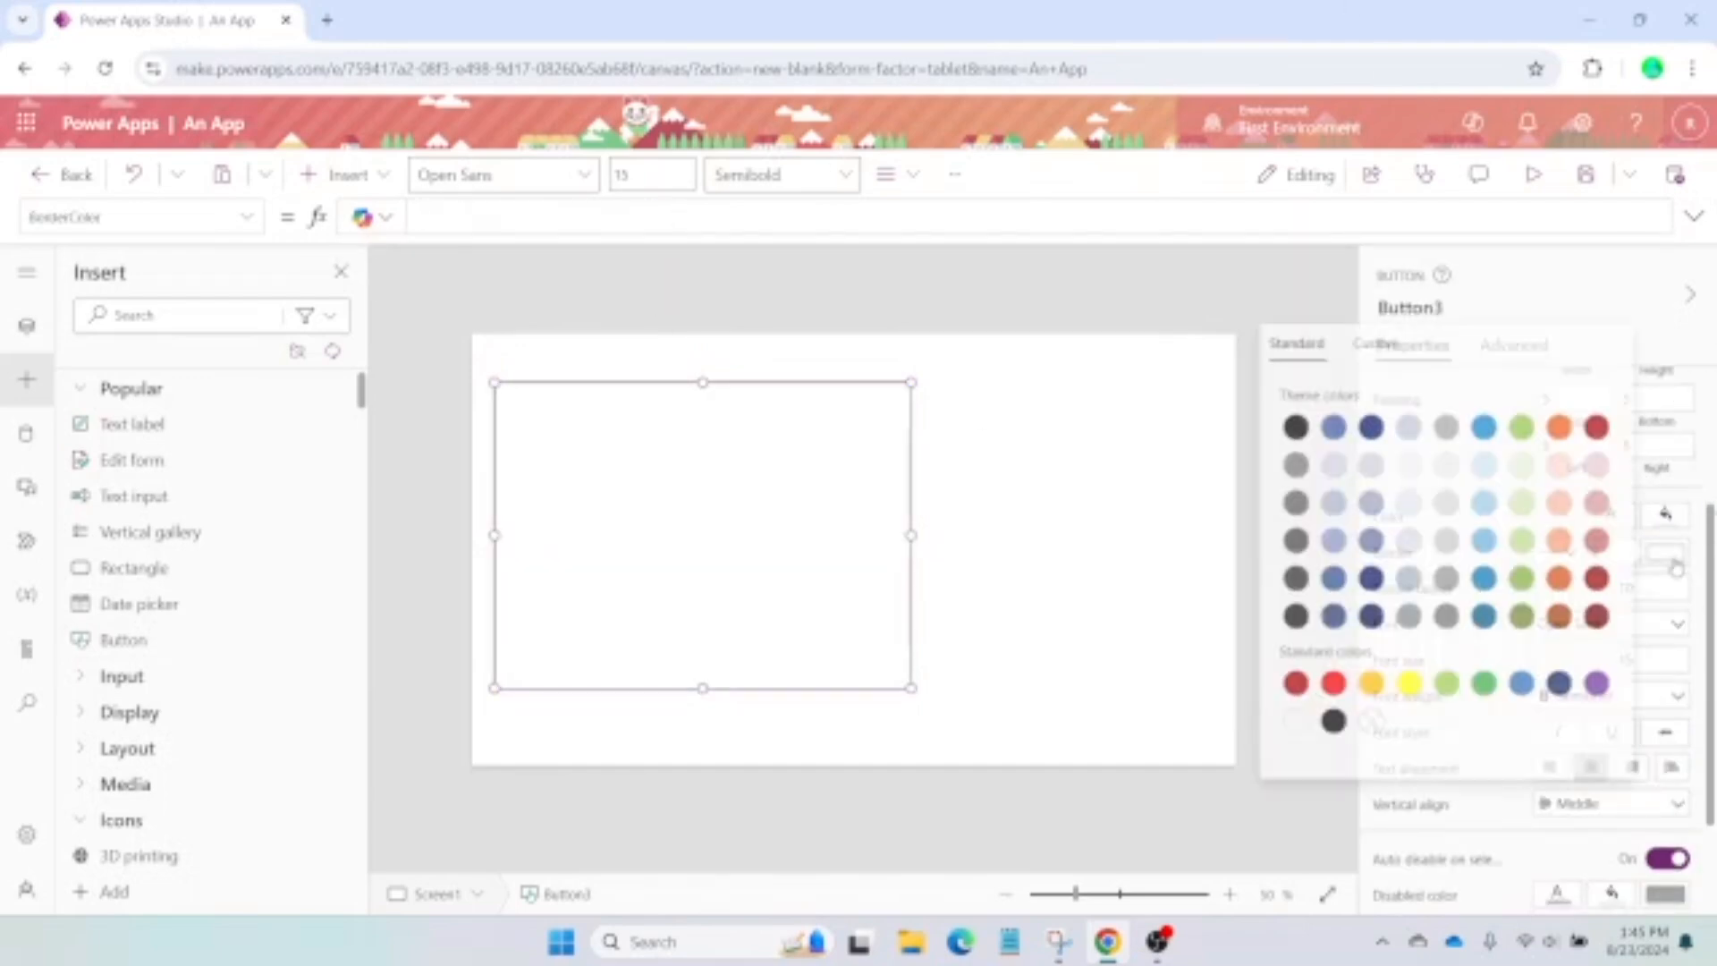
pyautogui.click(1288, 427)
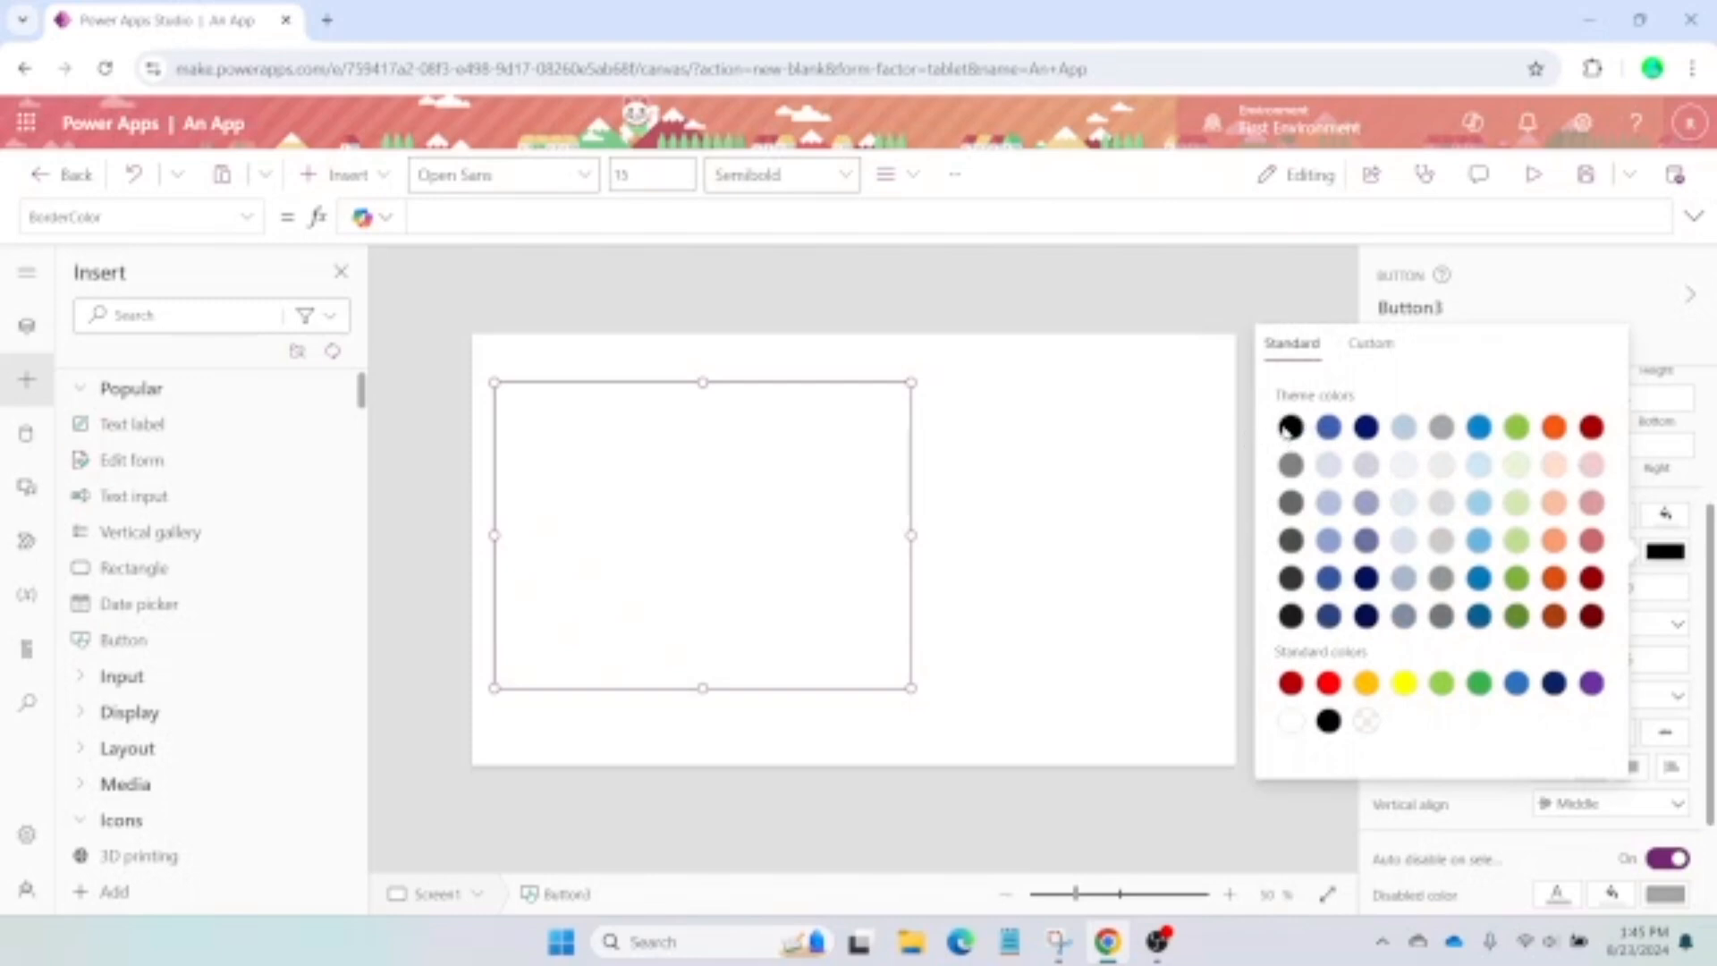
pyautogui.click(1105, 289)
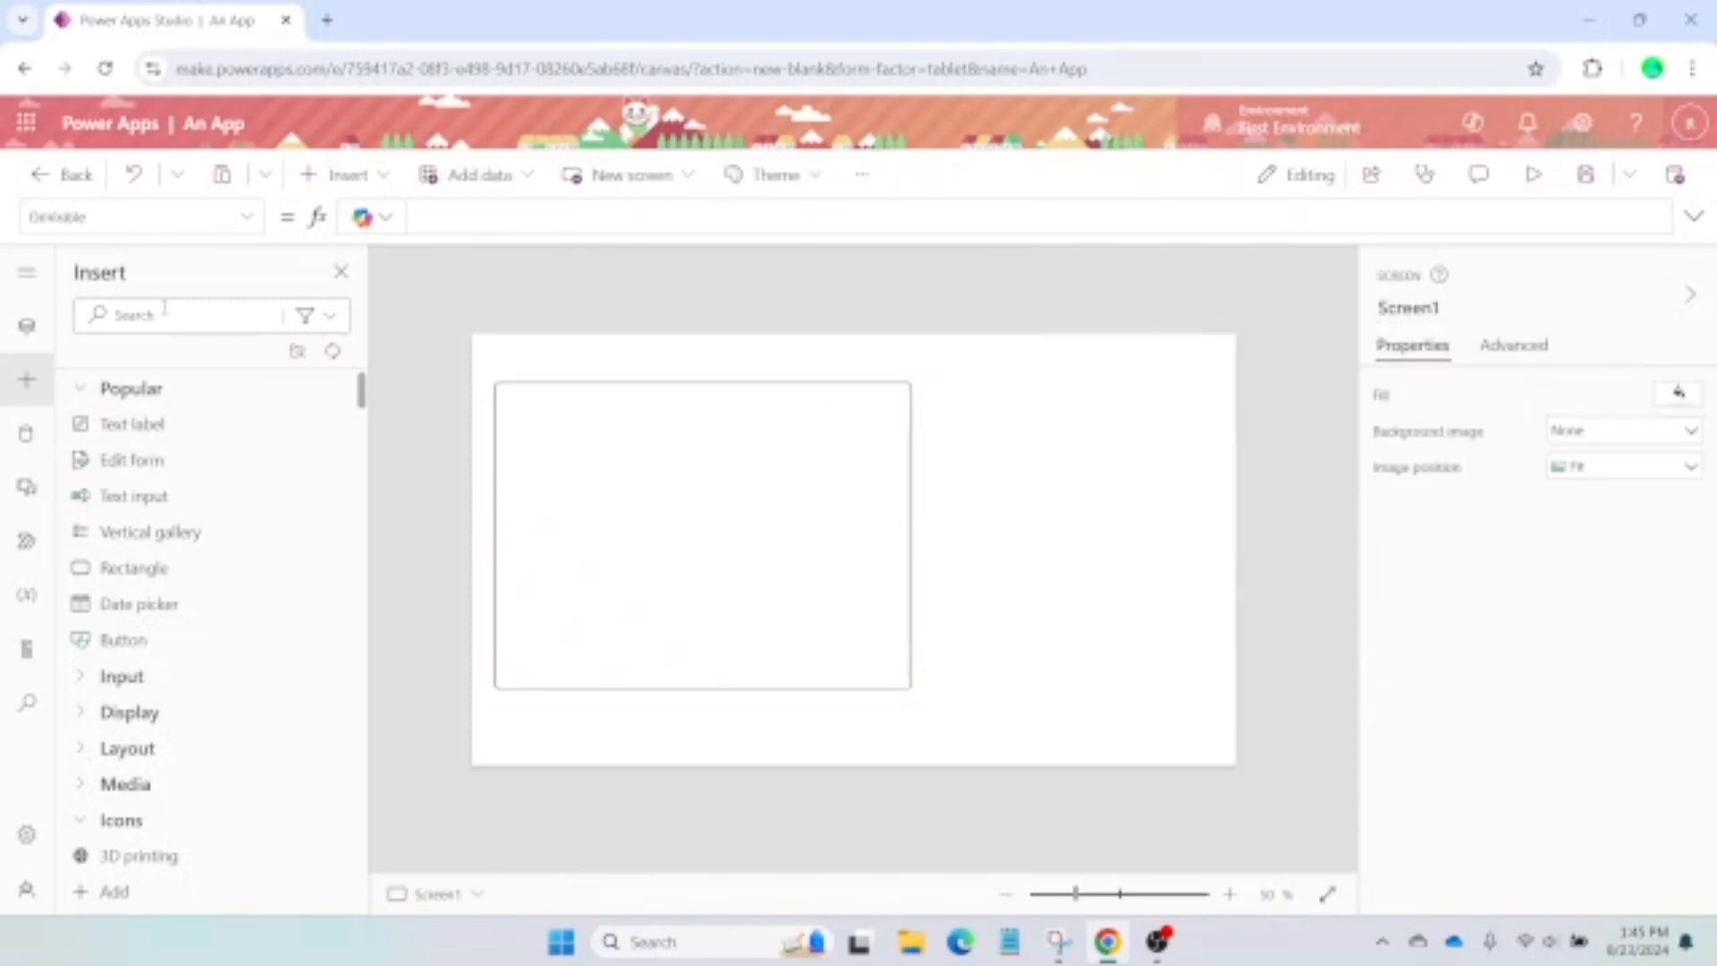
# Insert a Cars icon on Screen1, enlarge it to about 242 × 320 and centre it inside the outlined button
pyautogui.scroll(-9, 136, 474)
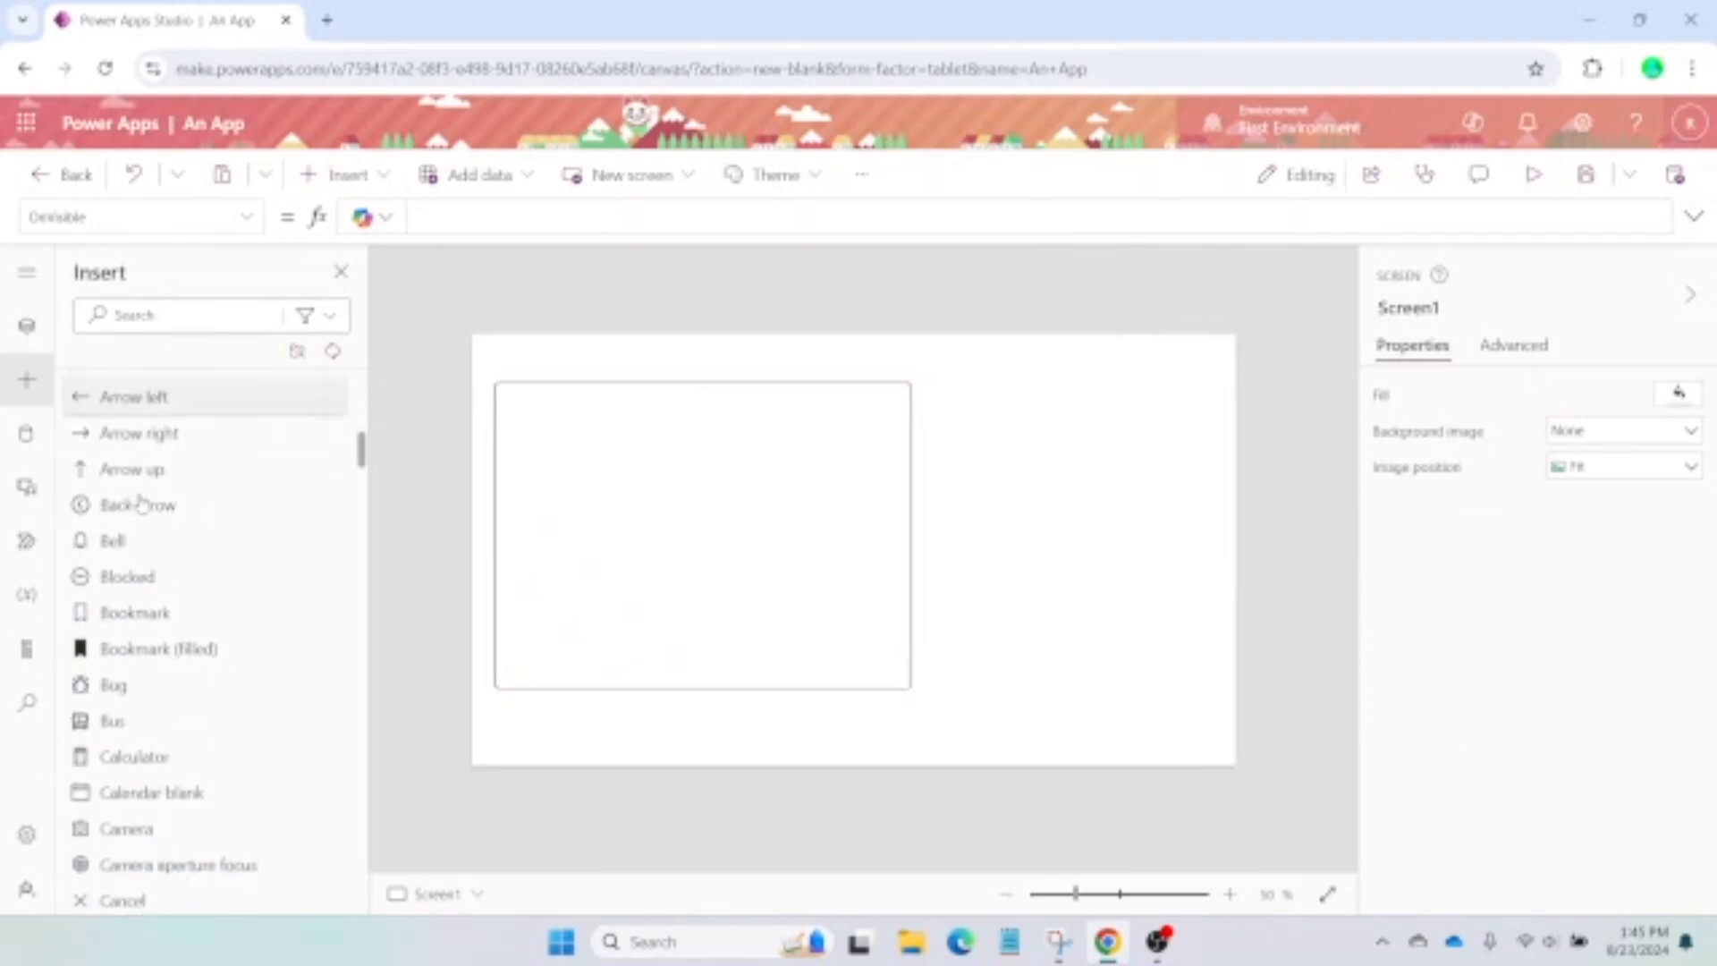
pyautogui.scroll(-4, 139, 505)
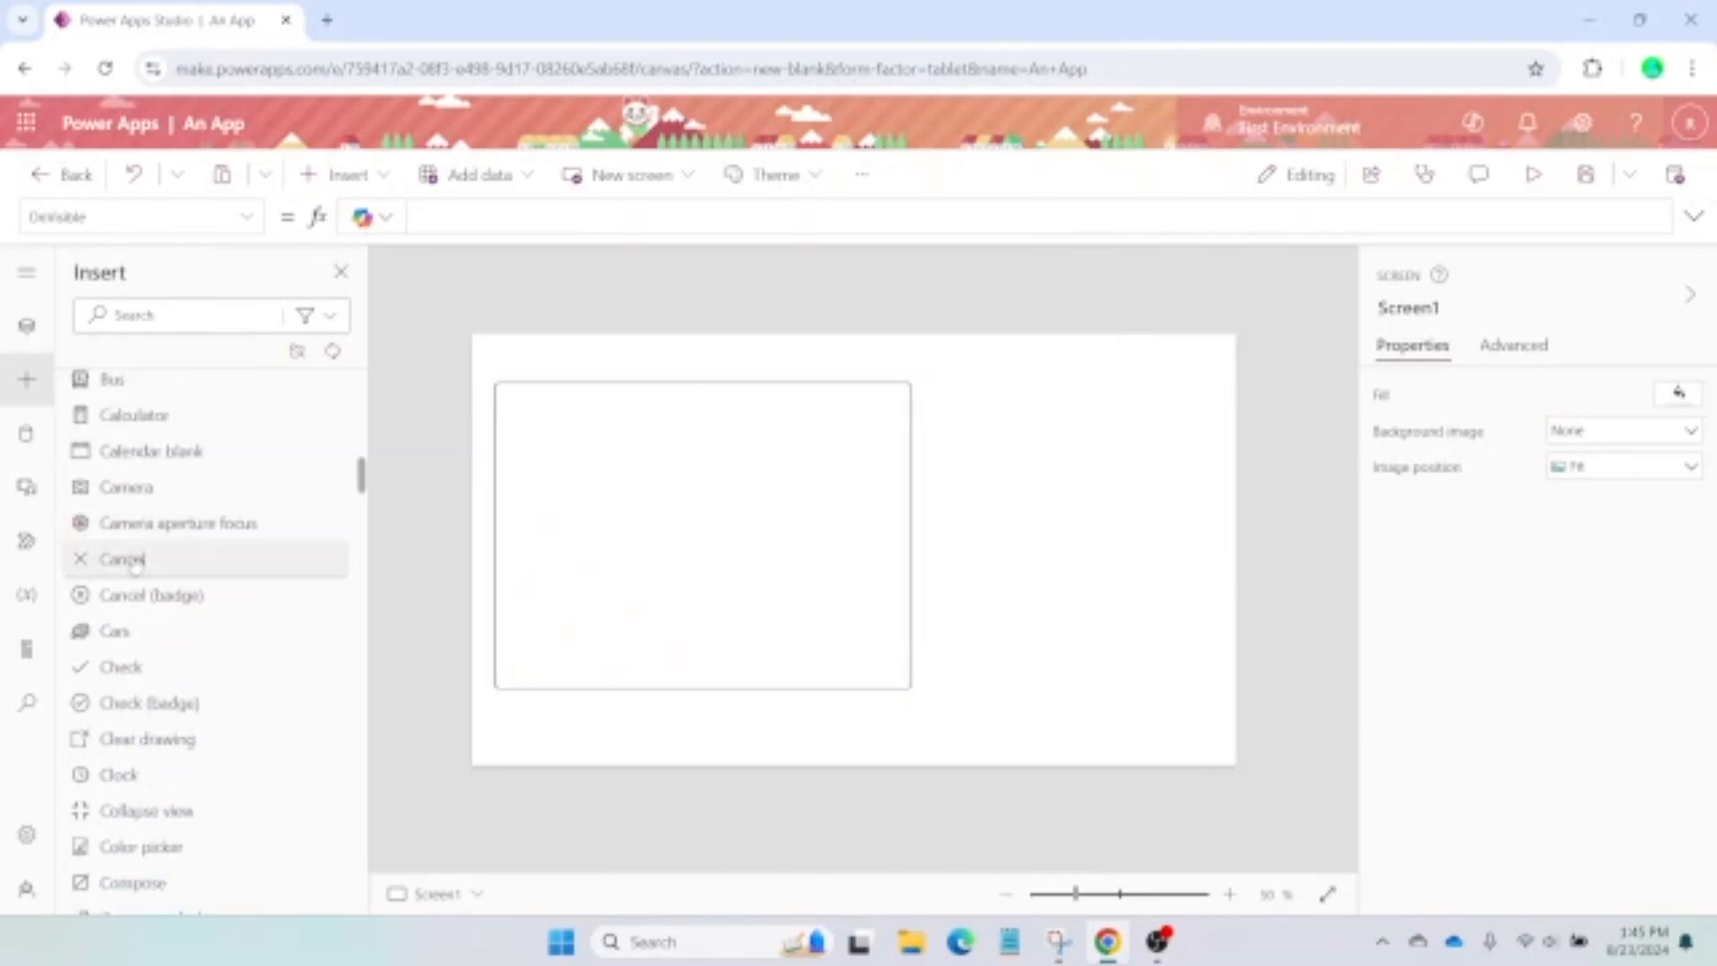
pyautogui.click(123, 634)
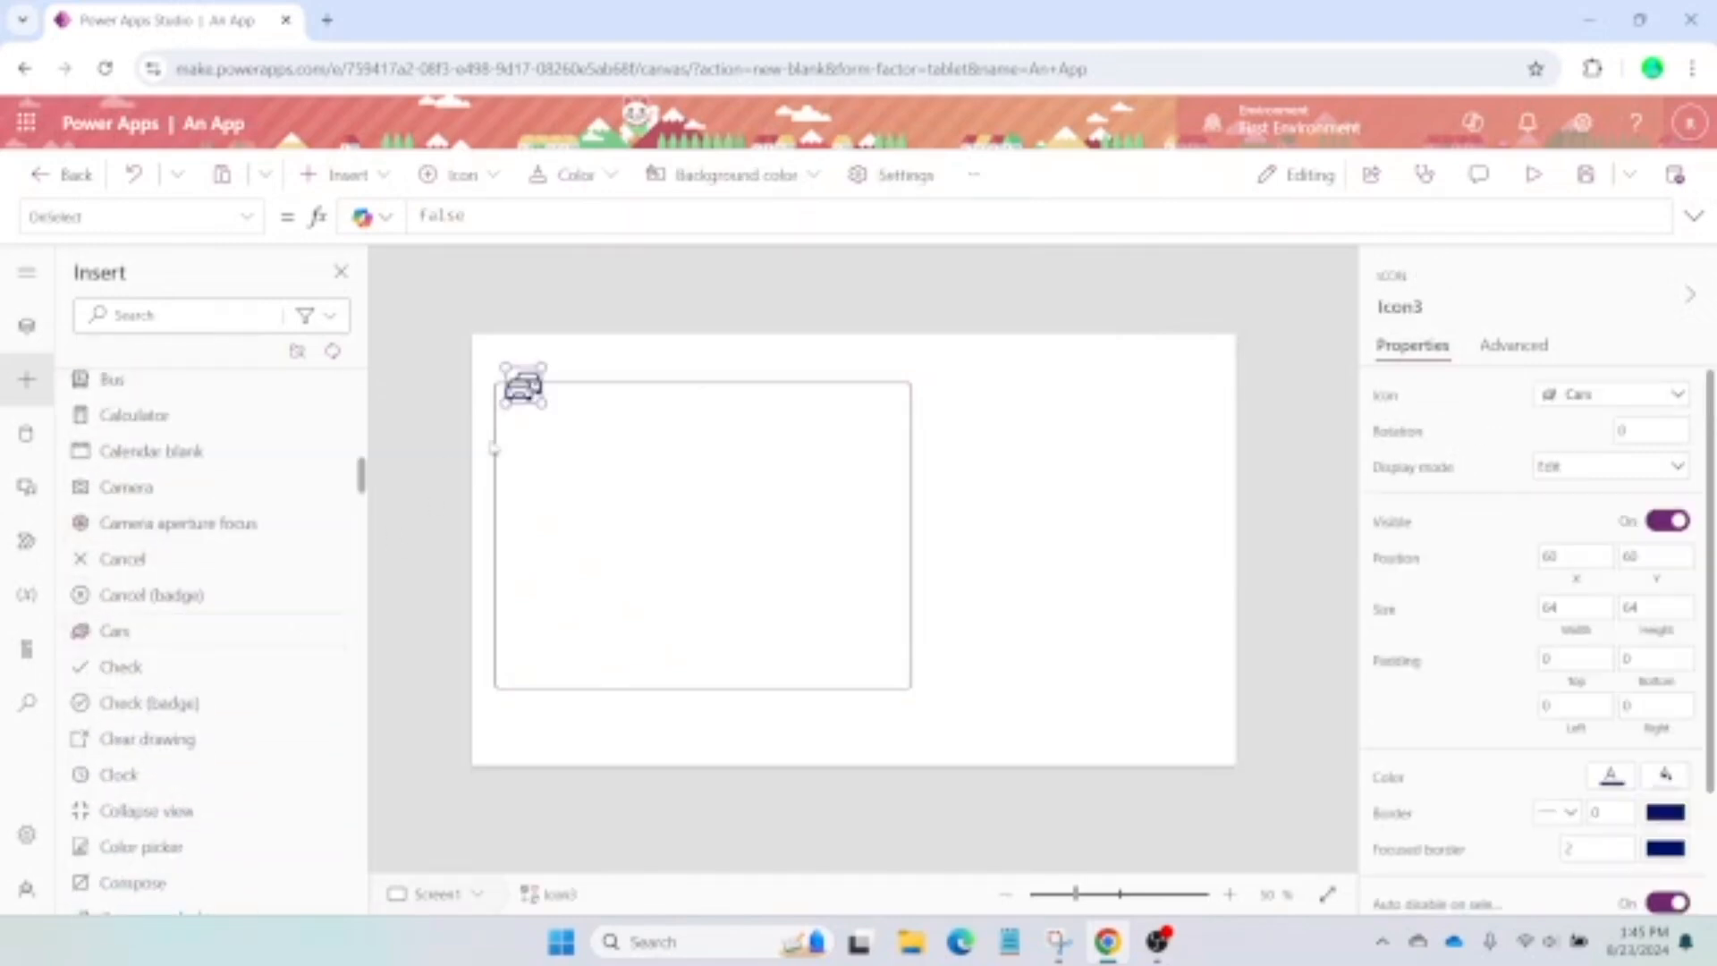
pyautogui.moveTo(543, 406); pyautogui.dragTo(642, 548)
pyautogui.moveTo(575, 437); pyautogui.dragTo(706, 514)
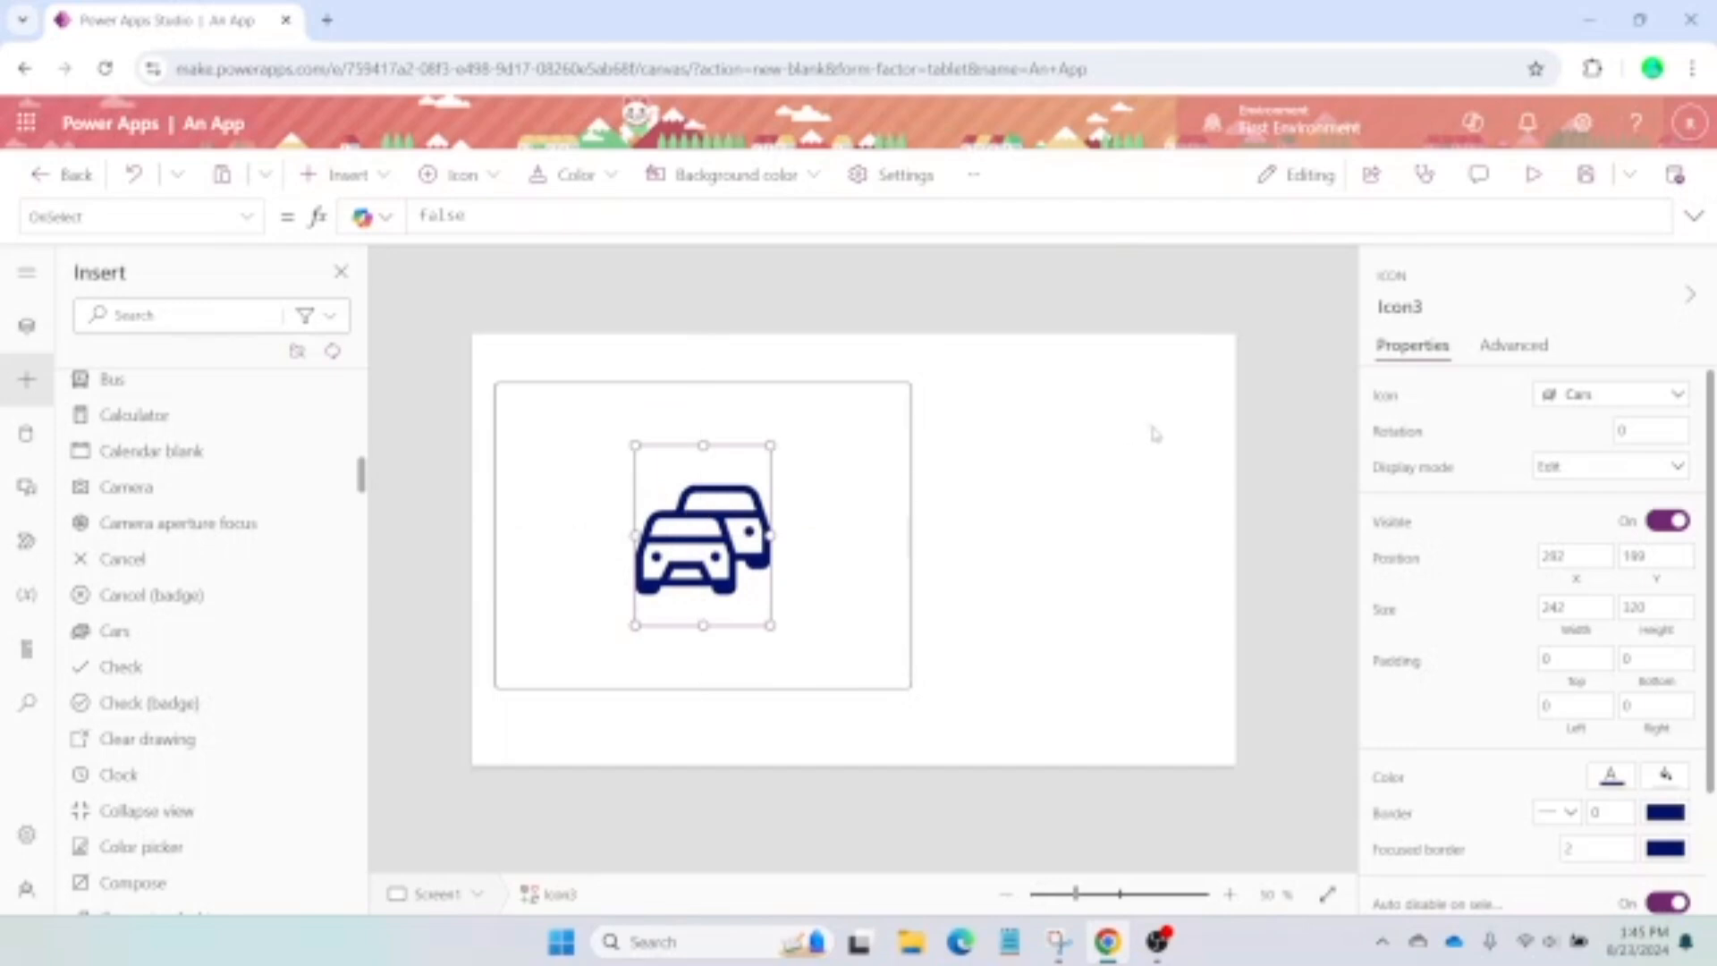
pyautogui.click(1154, 434)
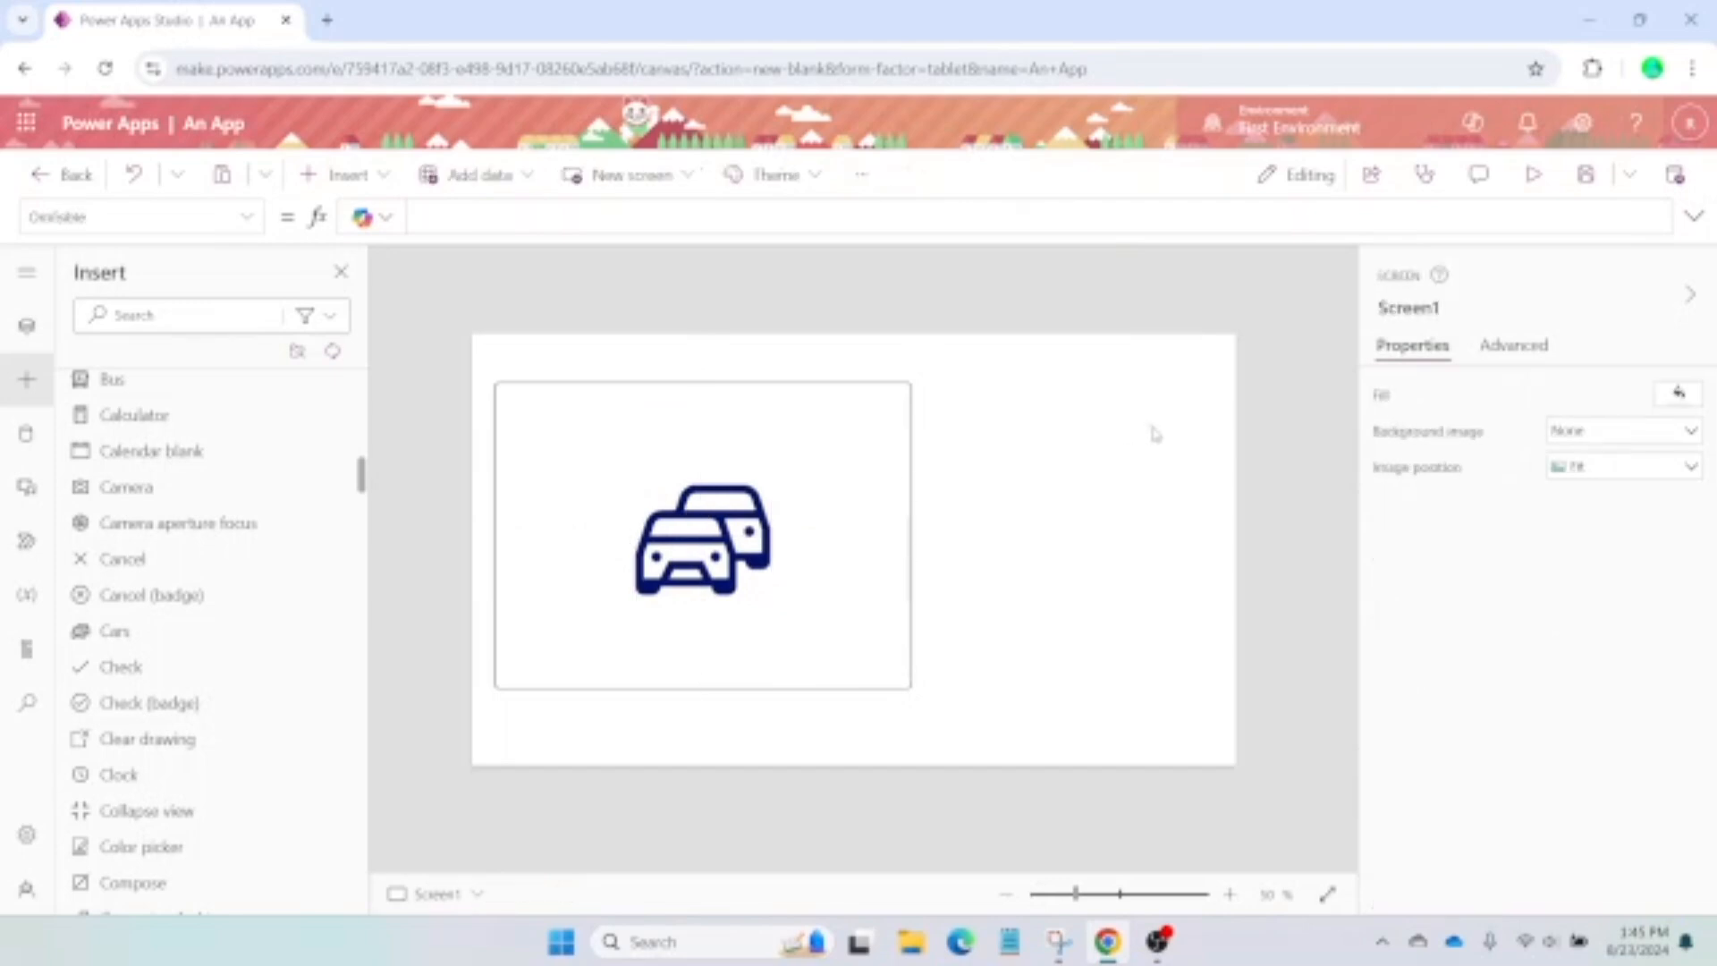
# Set the outlined button's OnSelect formula to Navigate(Screen2);
pyautogui.click(29, 328)
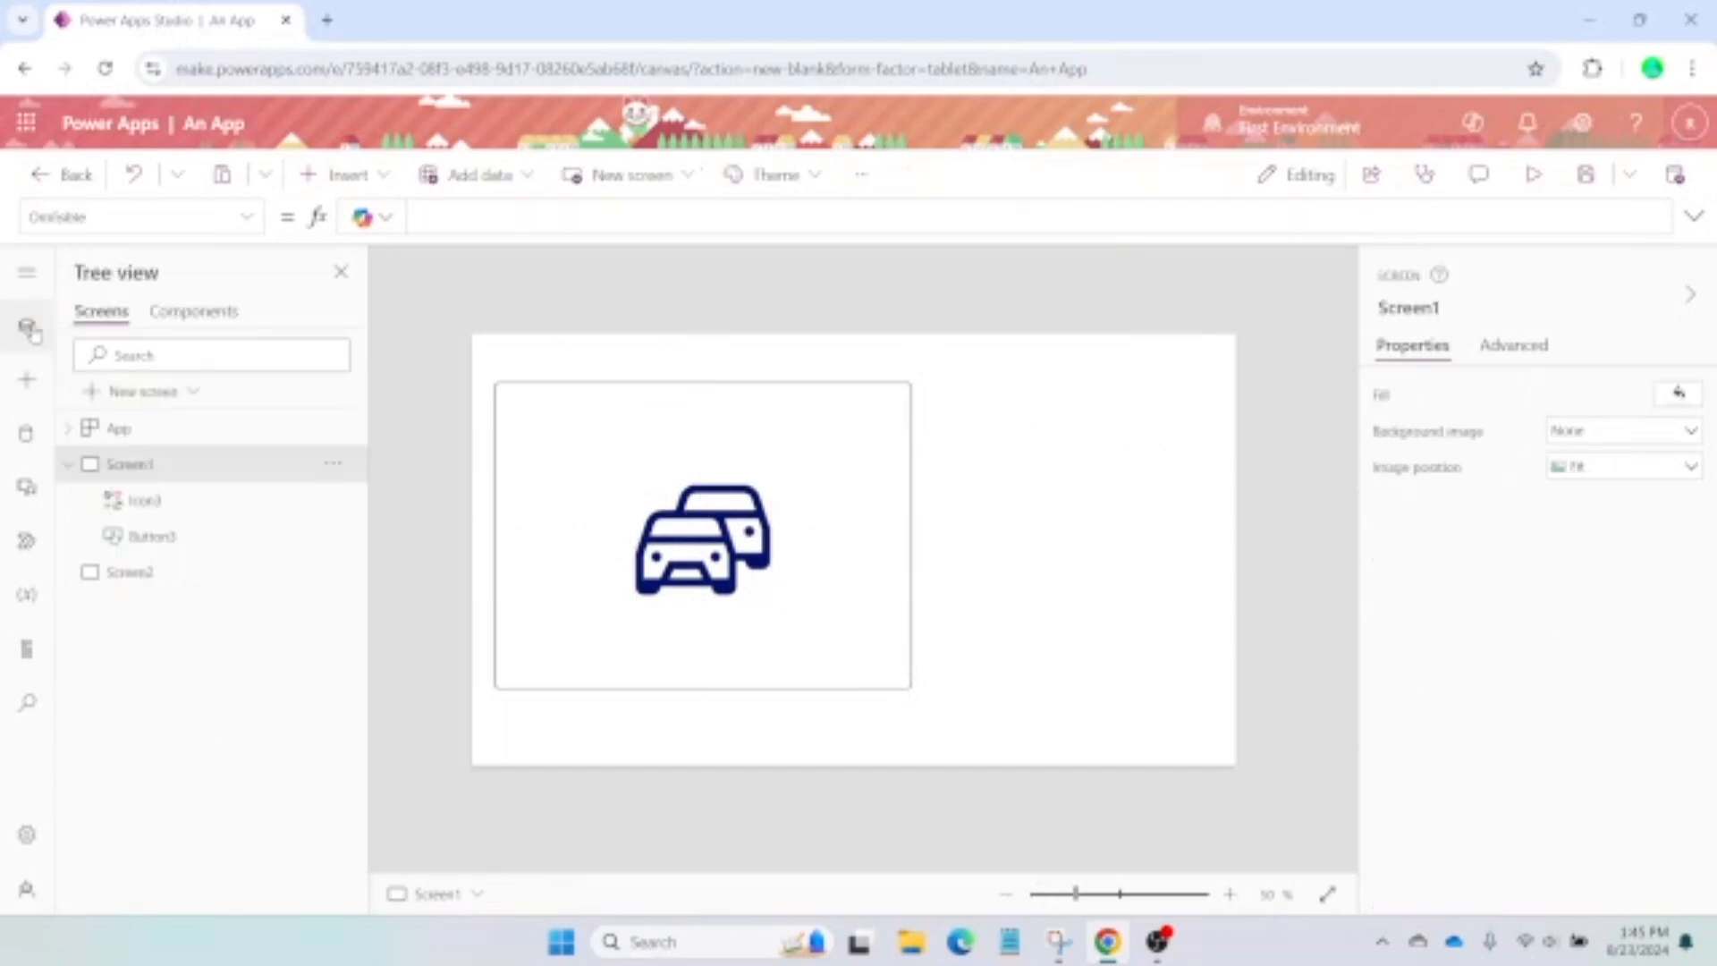
pyautogui.click(152, 536)
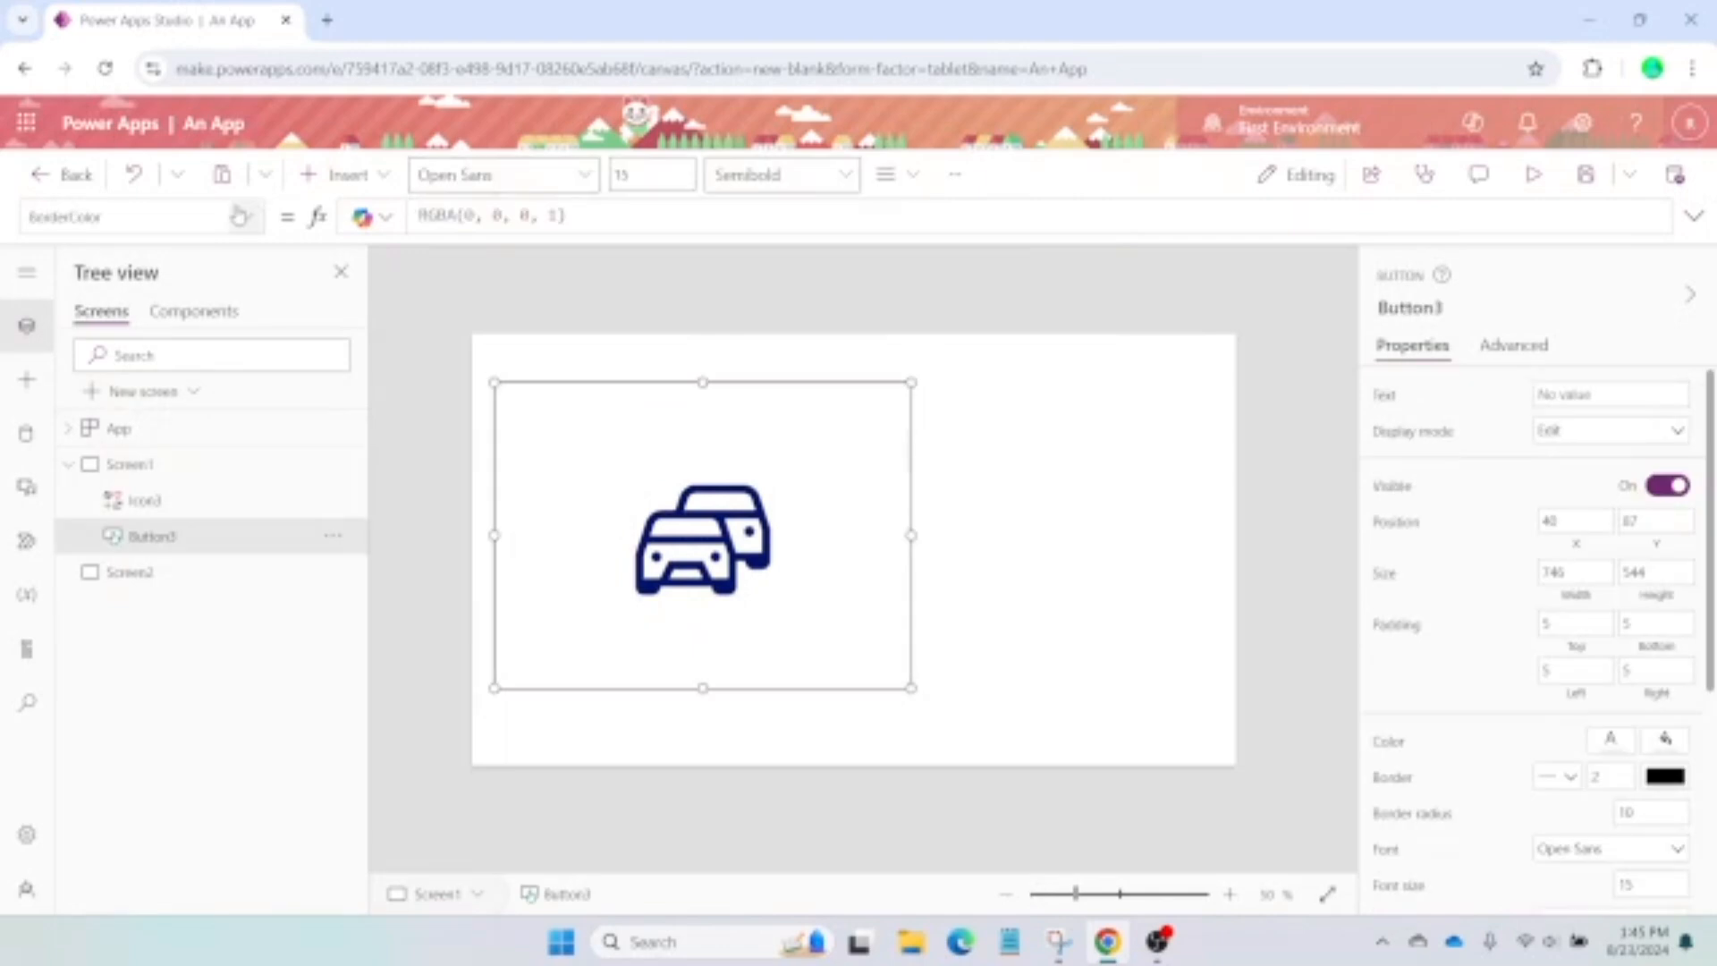
pyautogui.click(246, 216)
pyautogui.scroll(-6, 120, 516)
pyautogui.click(109, 463)
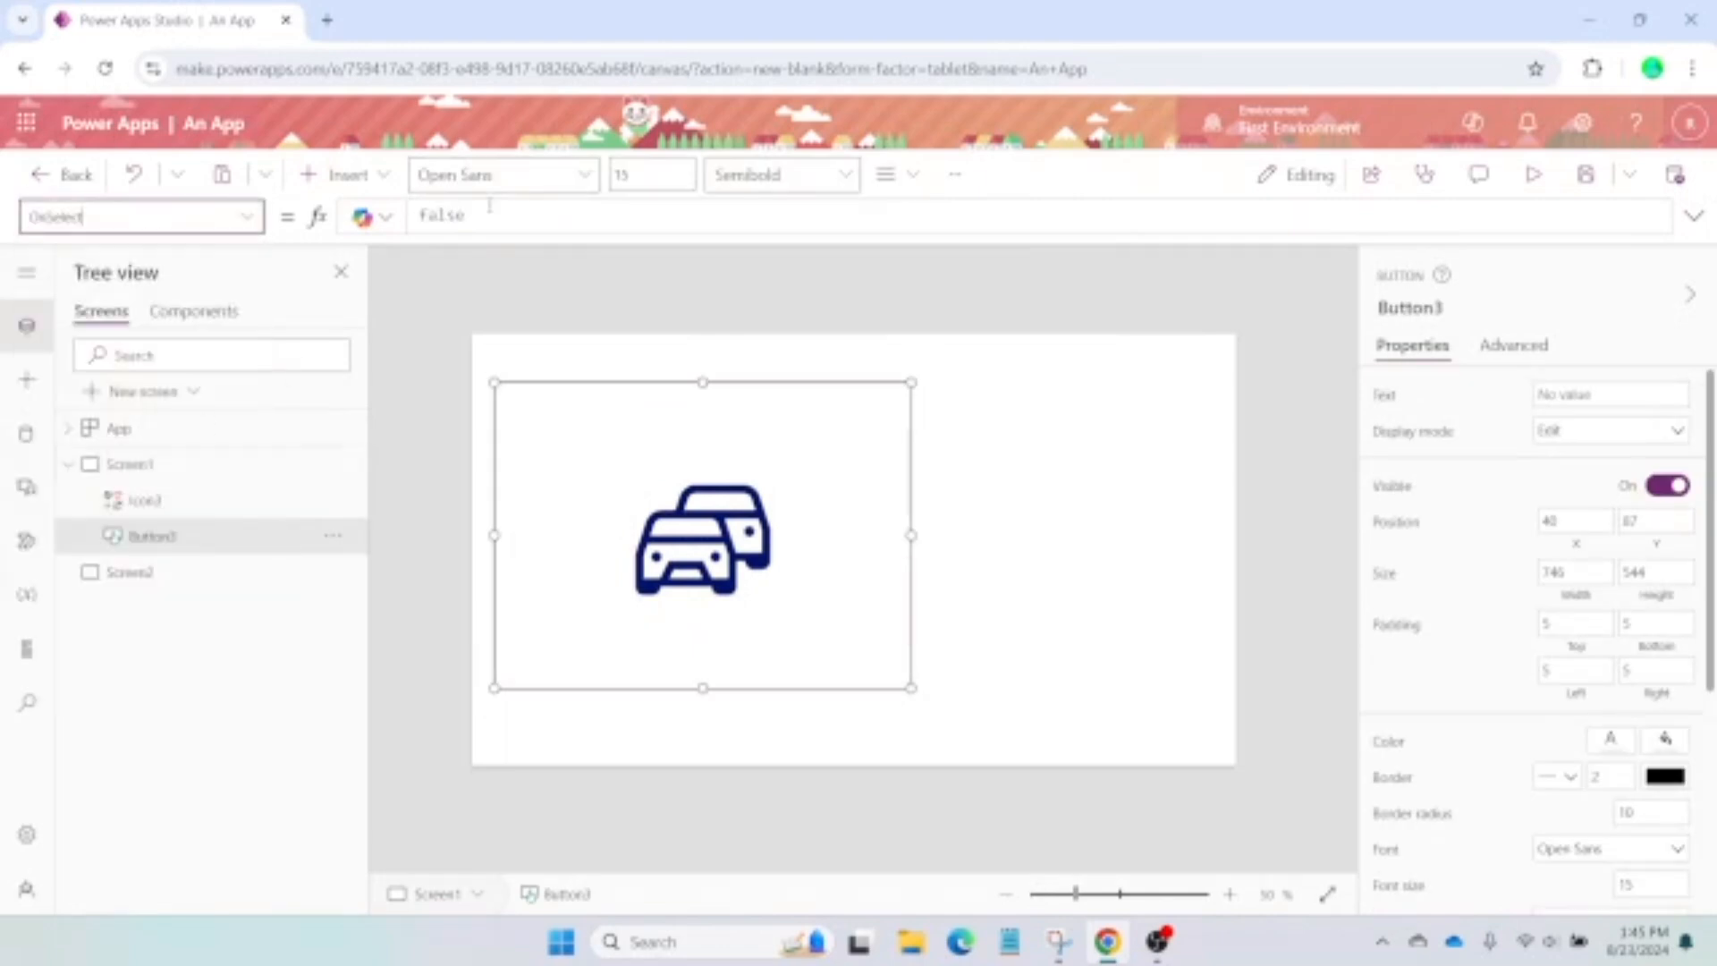
pyautogui.click(484, 211)
pyautogui.doubleClick(476, 214)
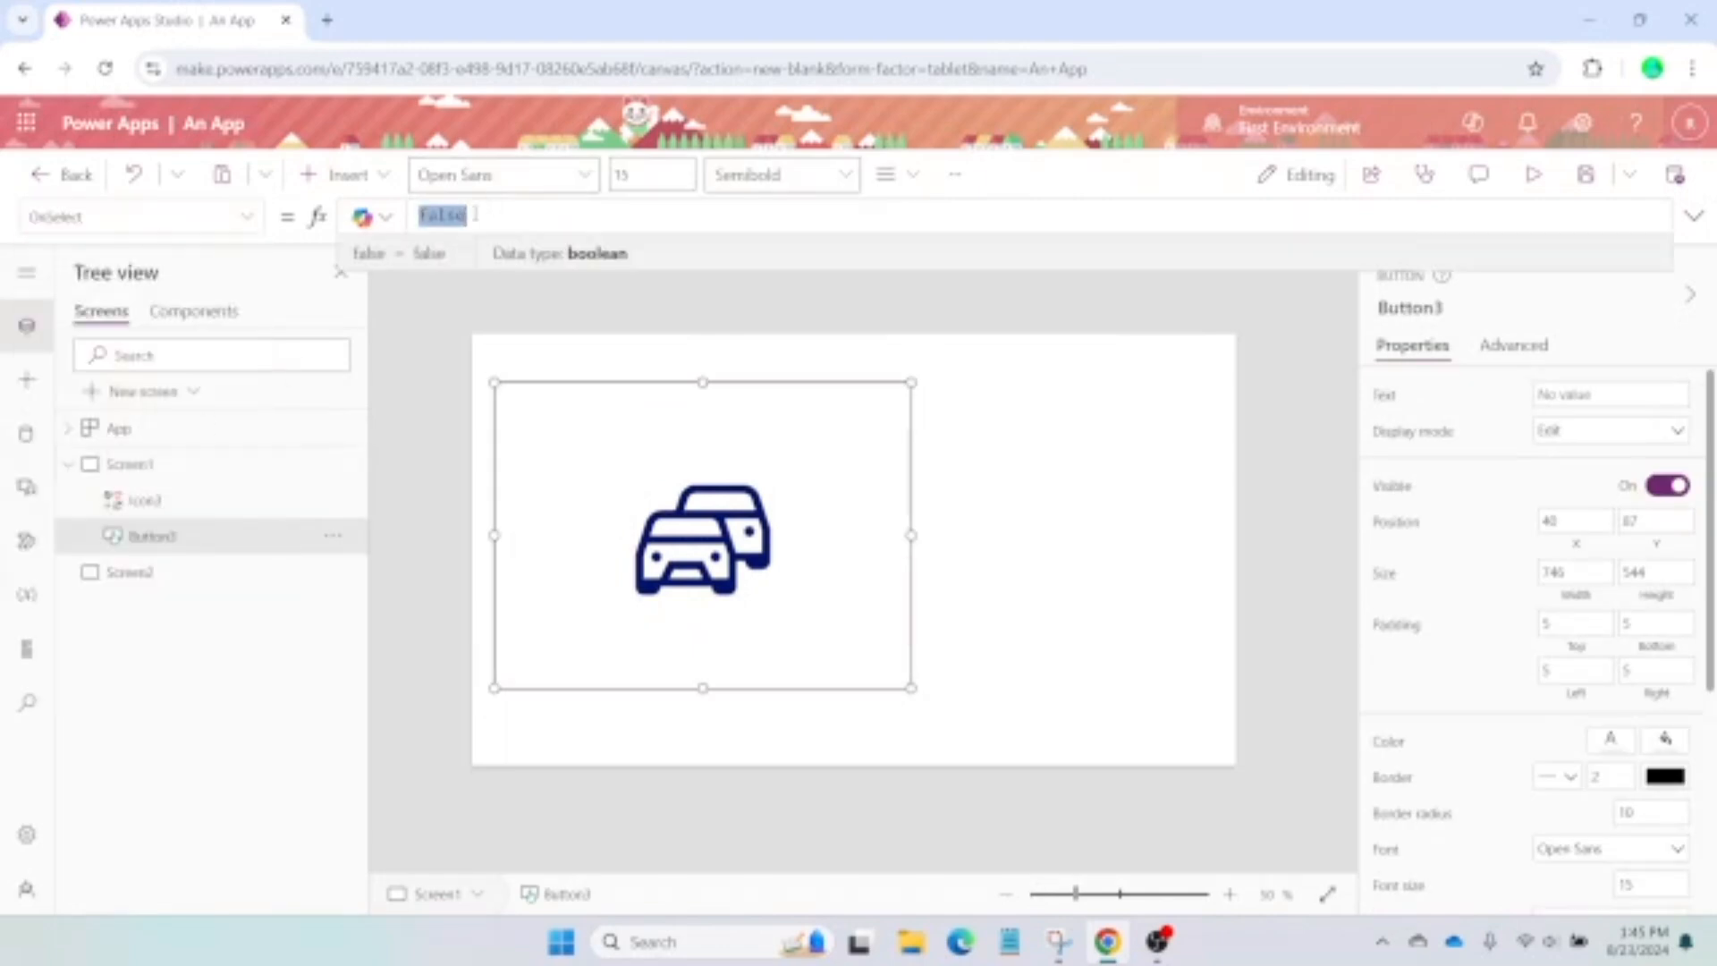
pyautogui.press('BackSpace')
pyautogui.write('Na')
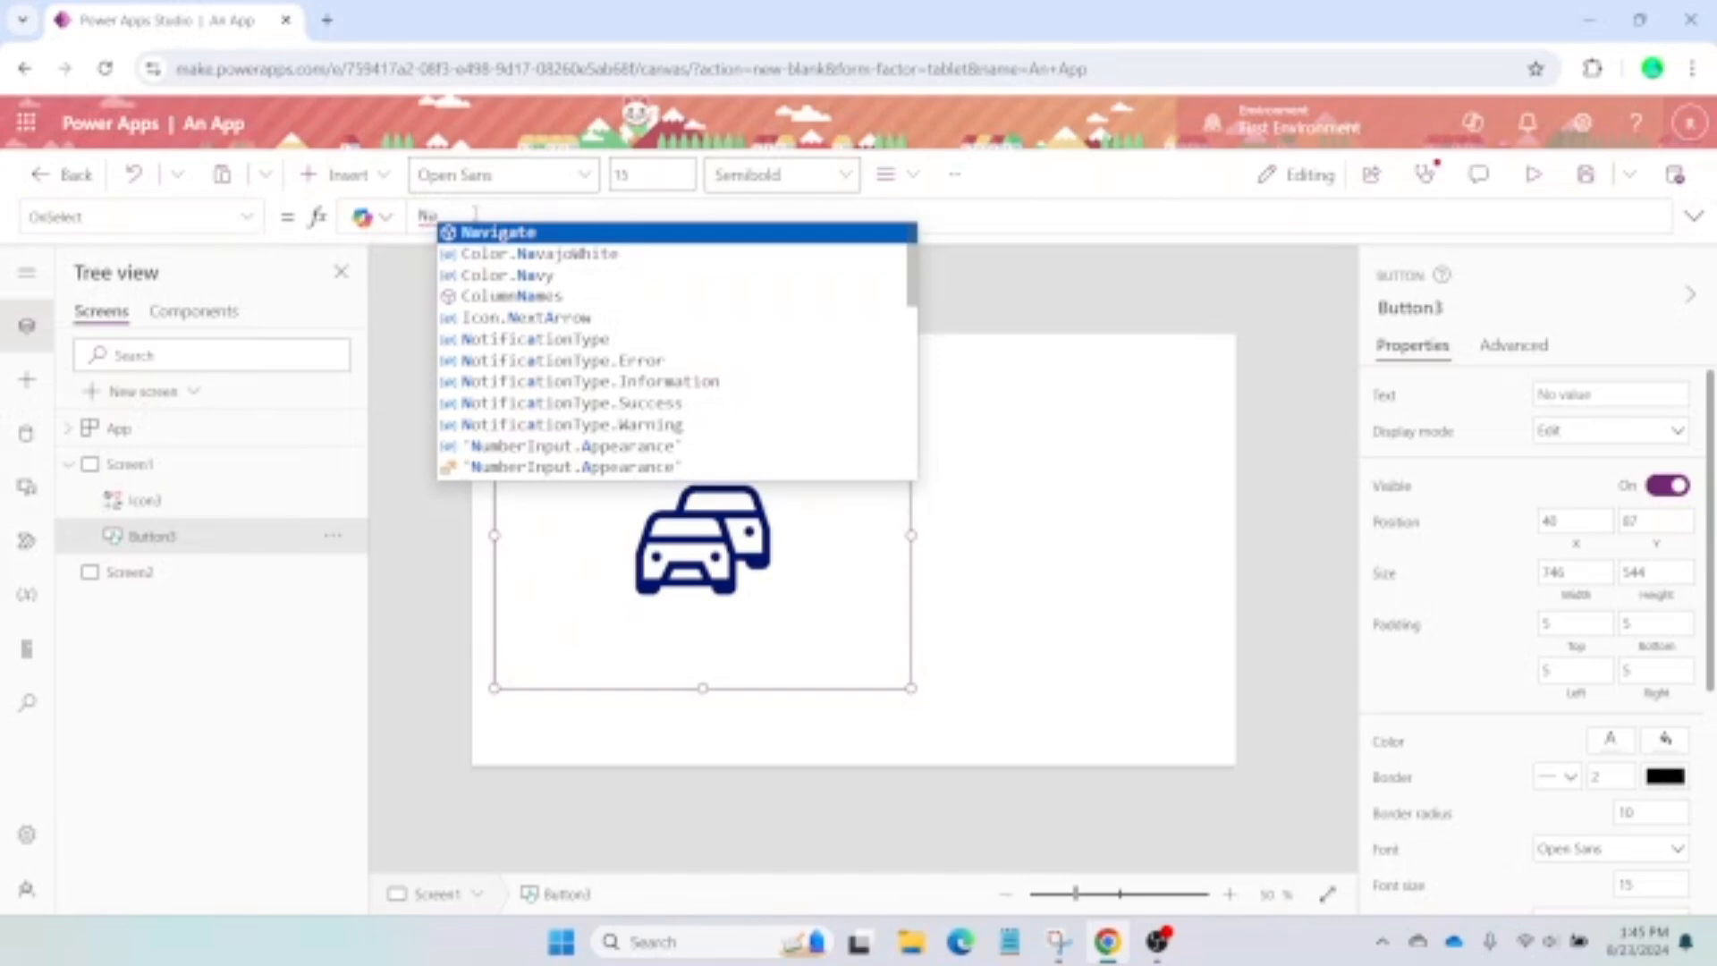
pyautogui.write('vigate(Sele')
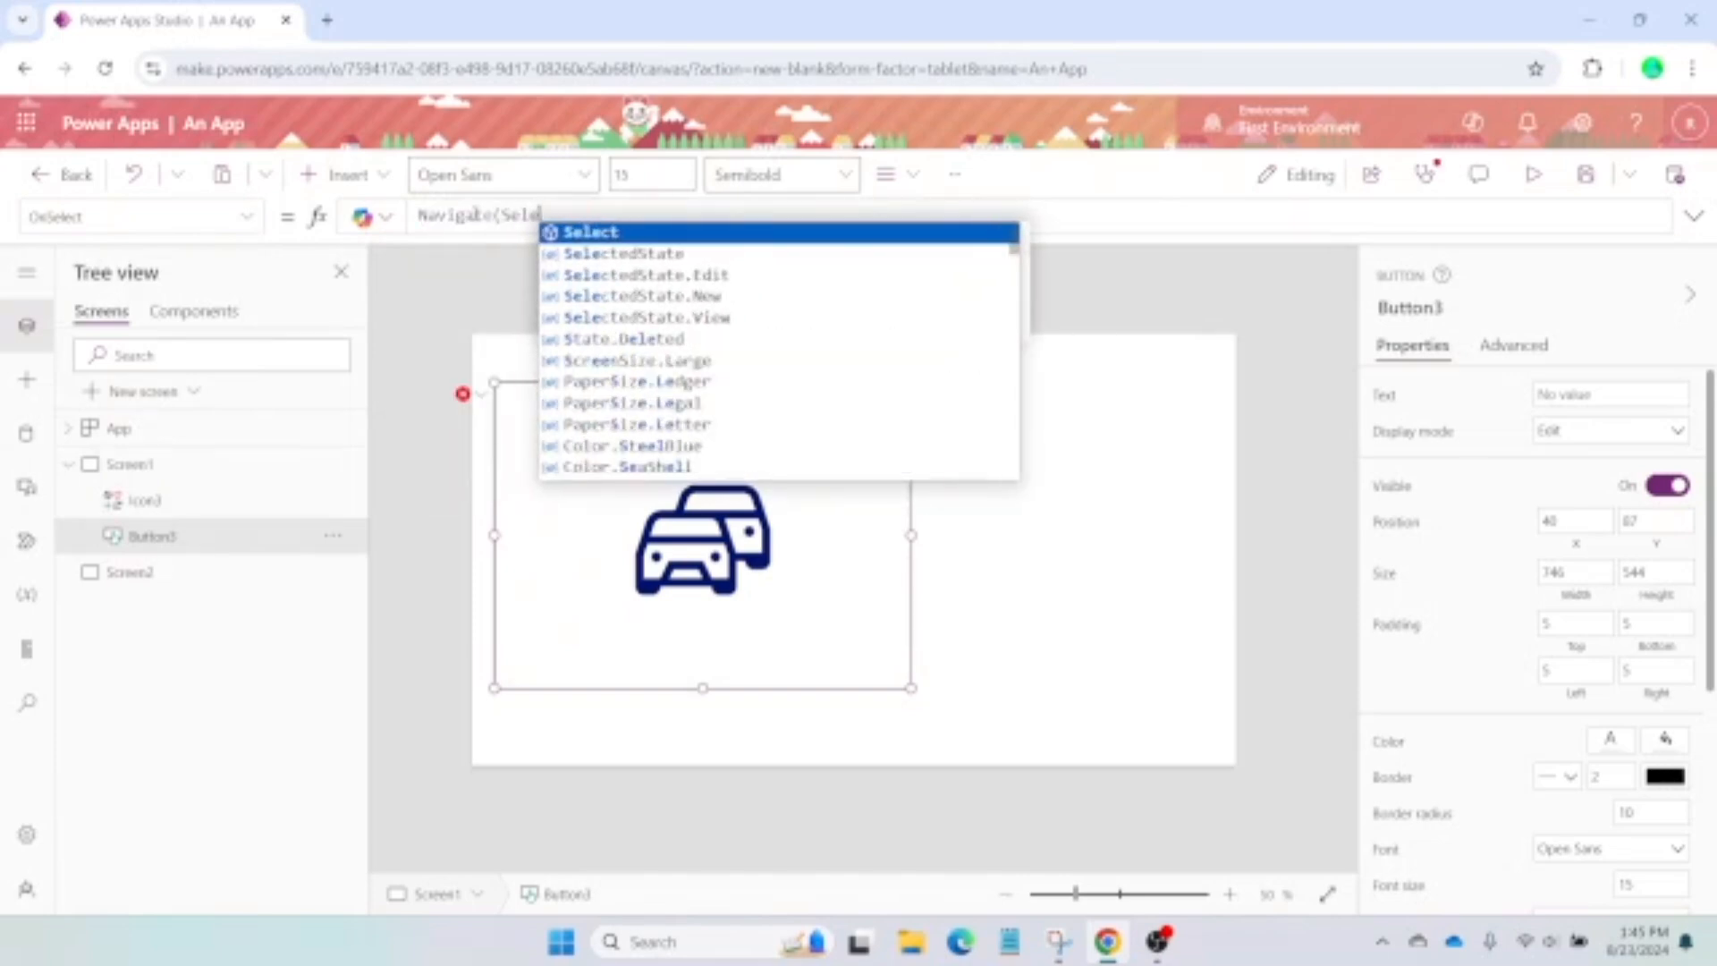
pyautogui.press('BackSpace')
pyautogui.press('BackSpace')
pyautogui.press('BackSpace')
pyautogui.write('cre')
pyautogui.press('Down')
pyautogui.press('Return')
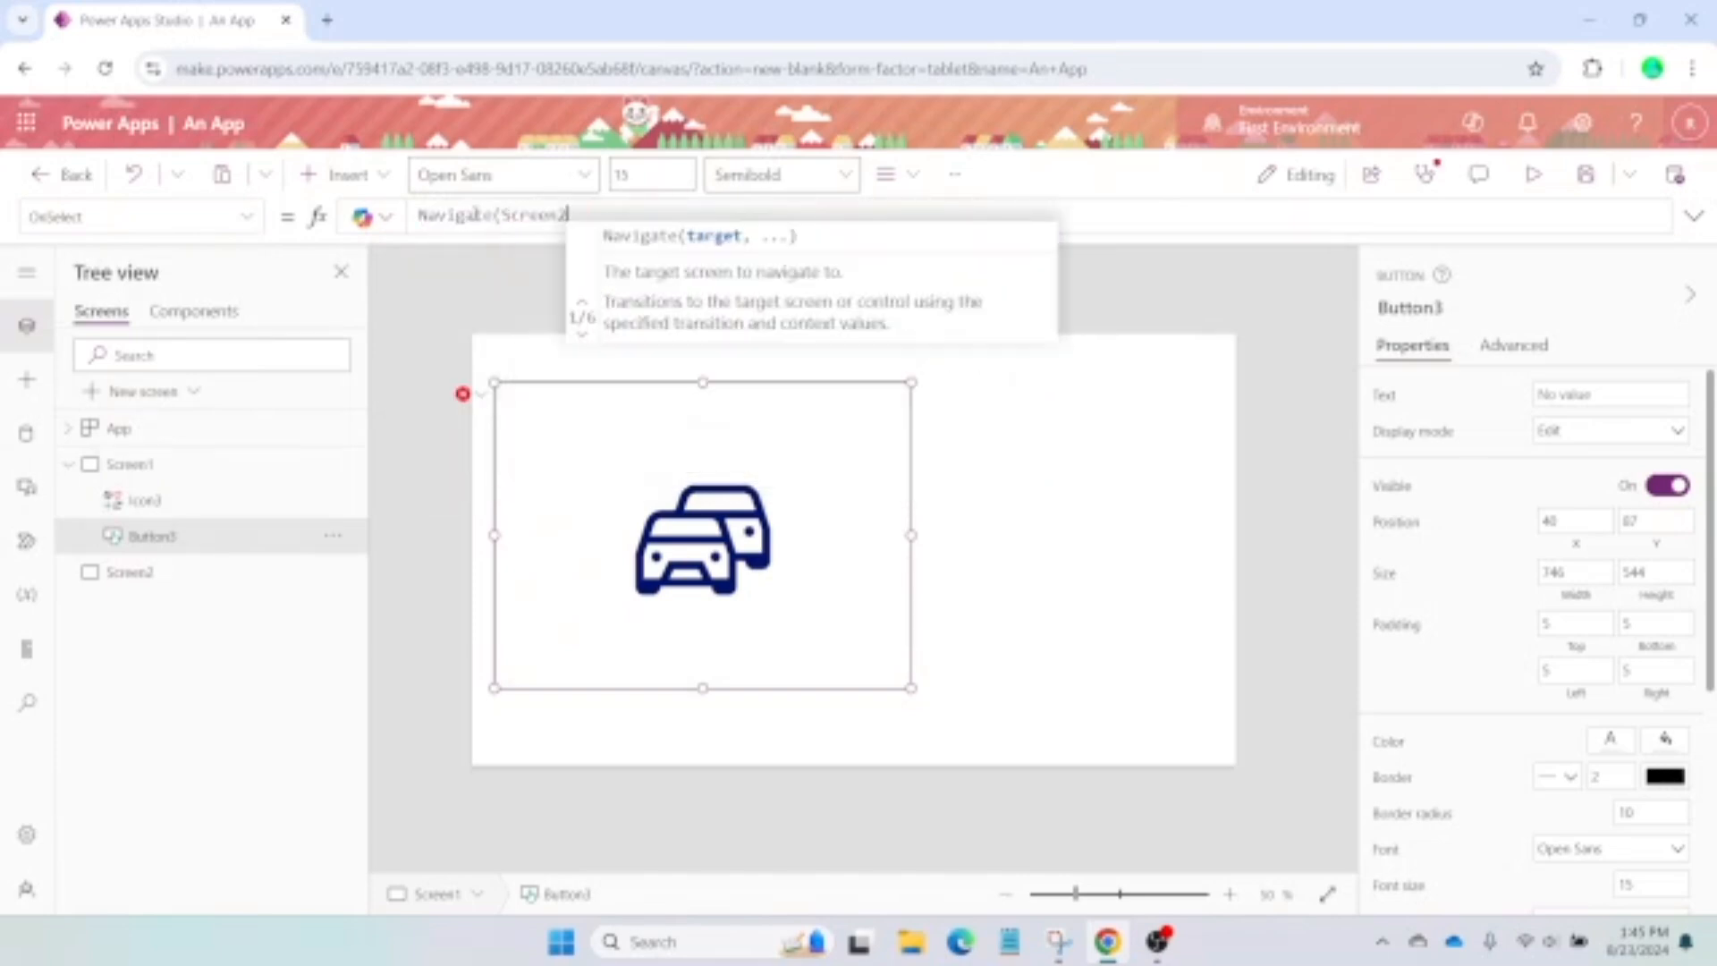
pyautogui.write(');')
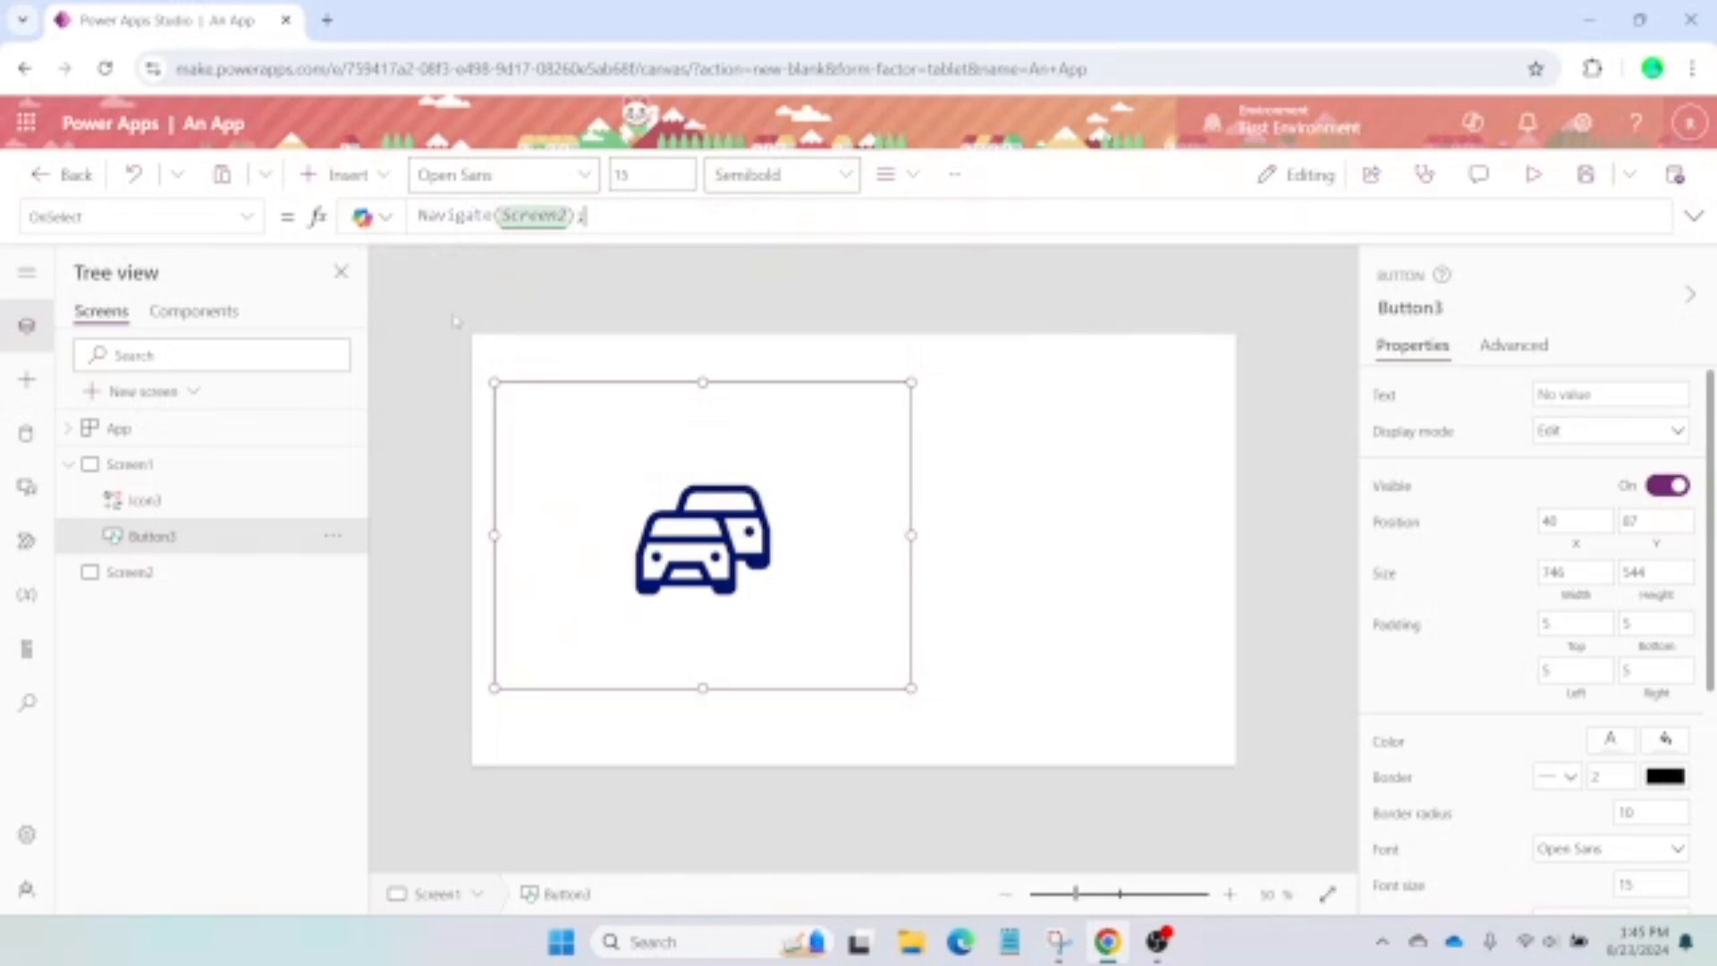
# Insert a vertical gallery on Screen2 and give it the Title layout
pyautogui.click(157, 582)
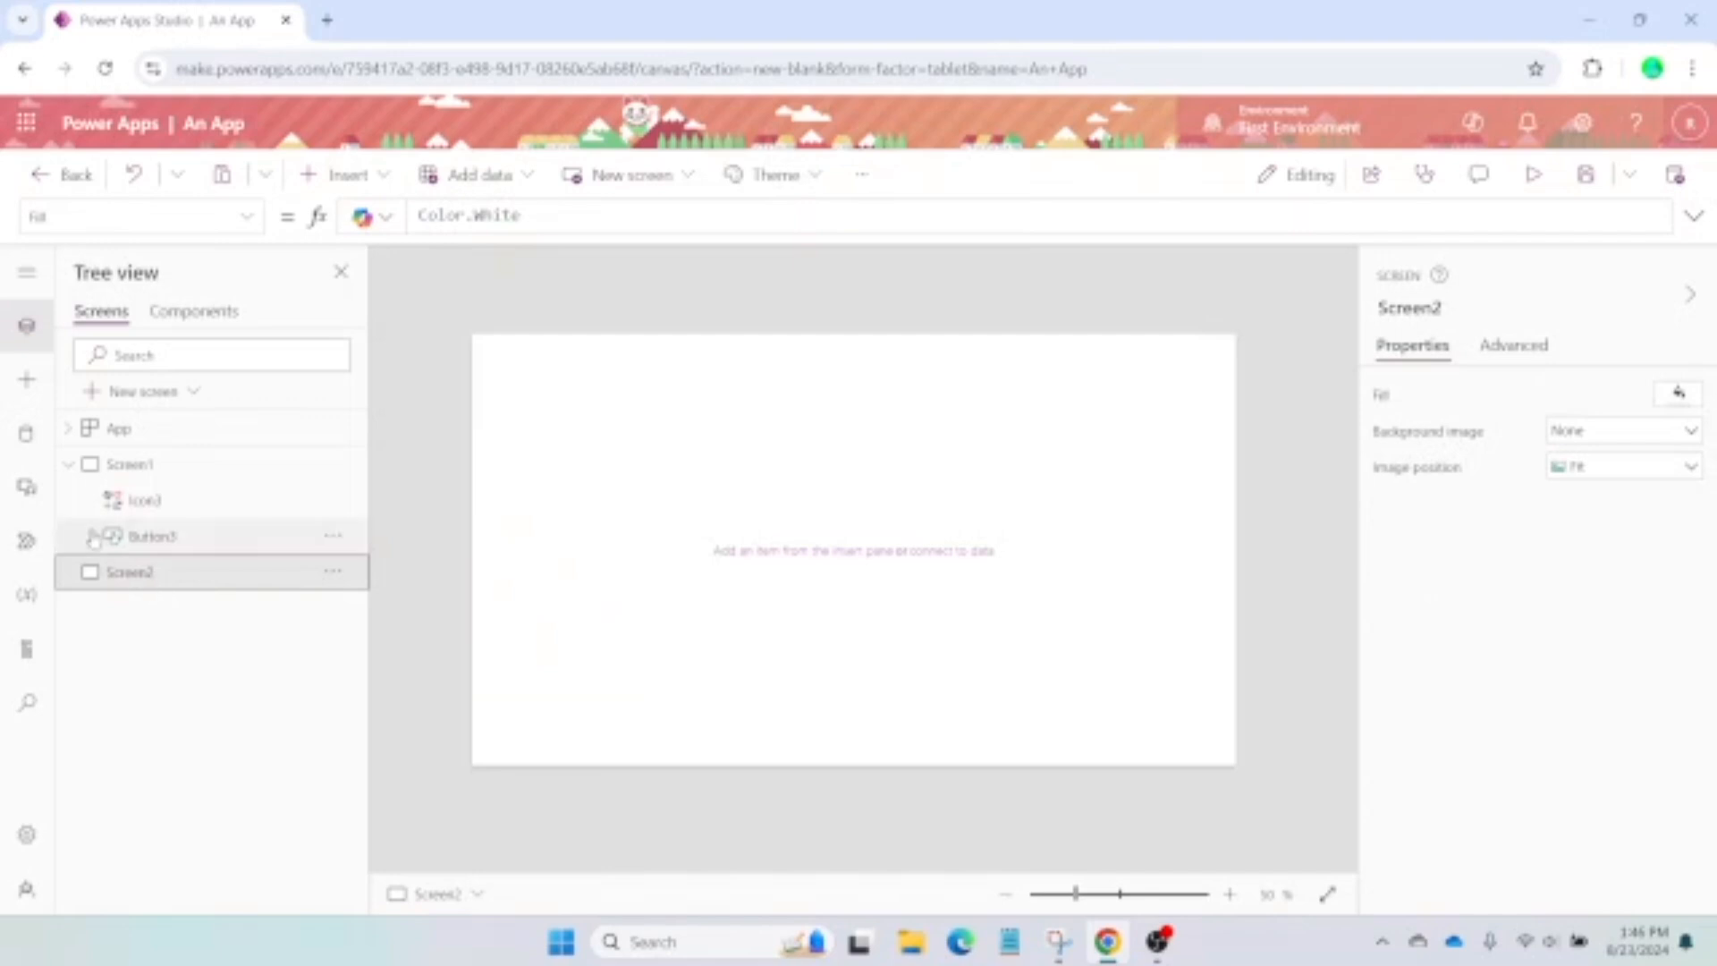
pyautogui.click(27, 379)
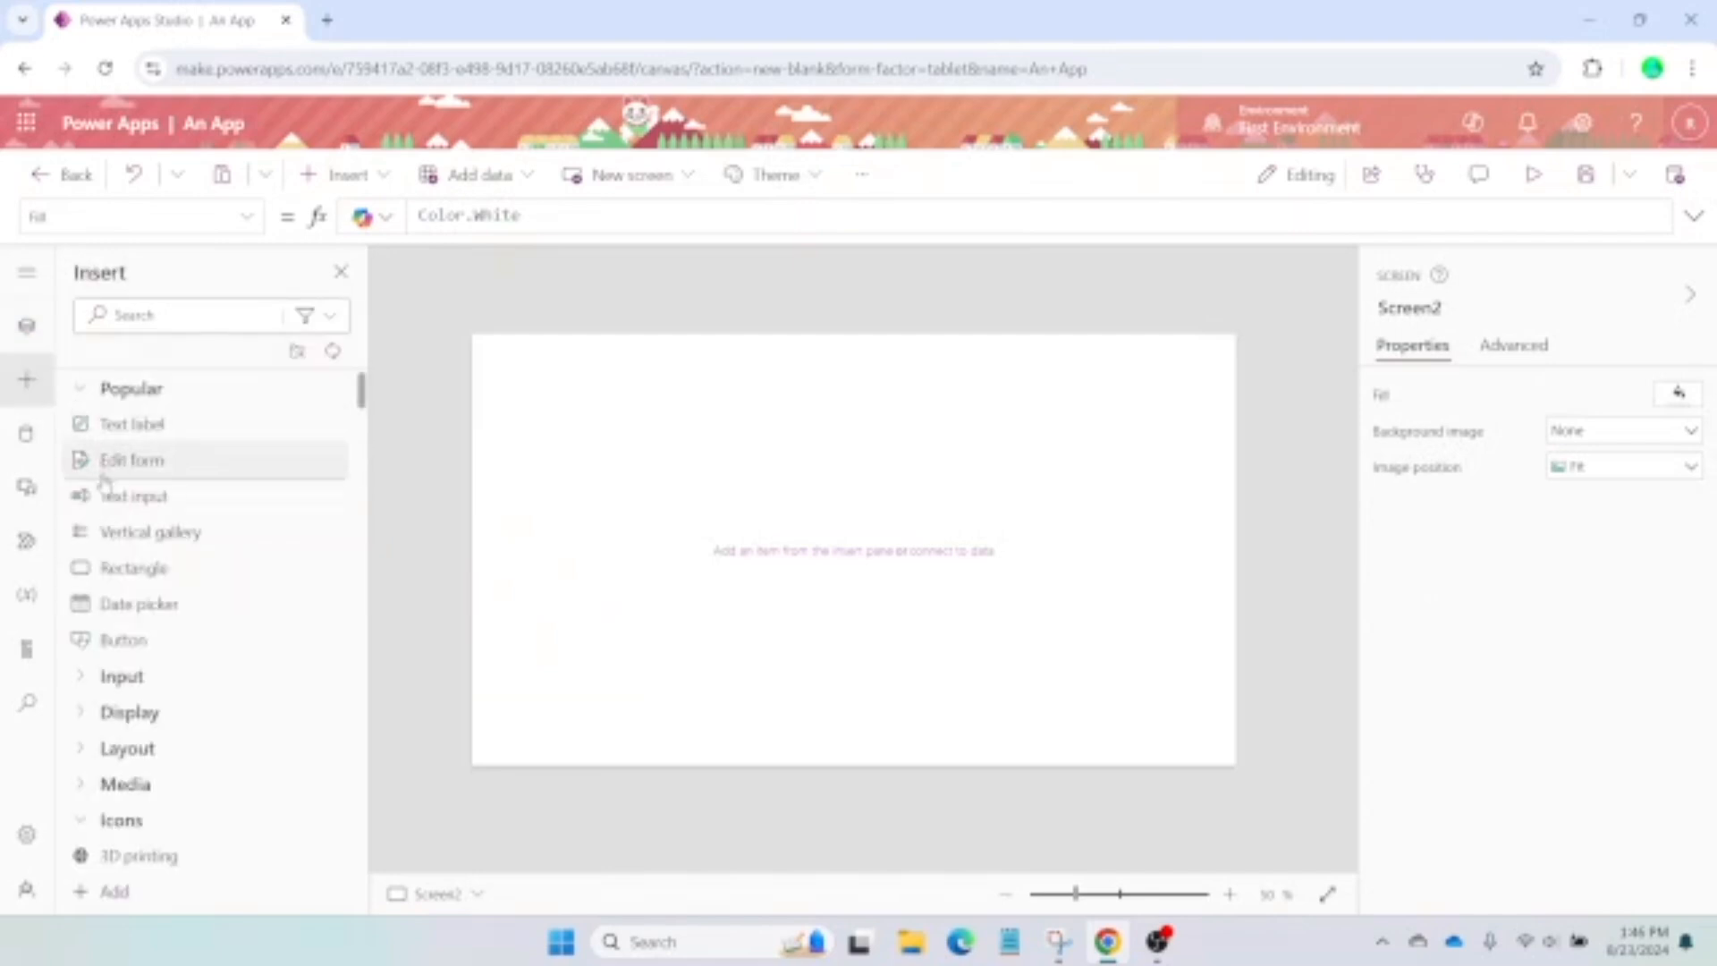
pyautogui.click(109, 534)
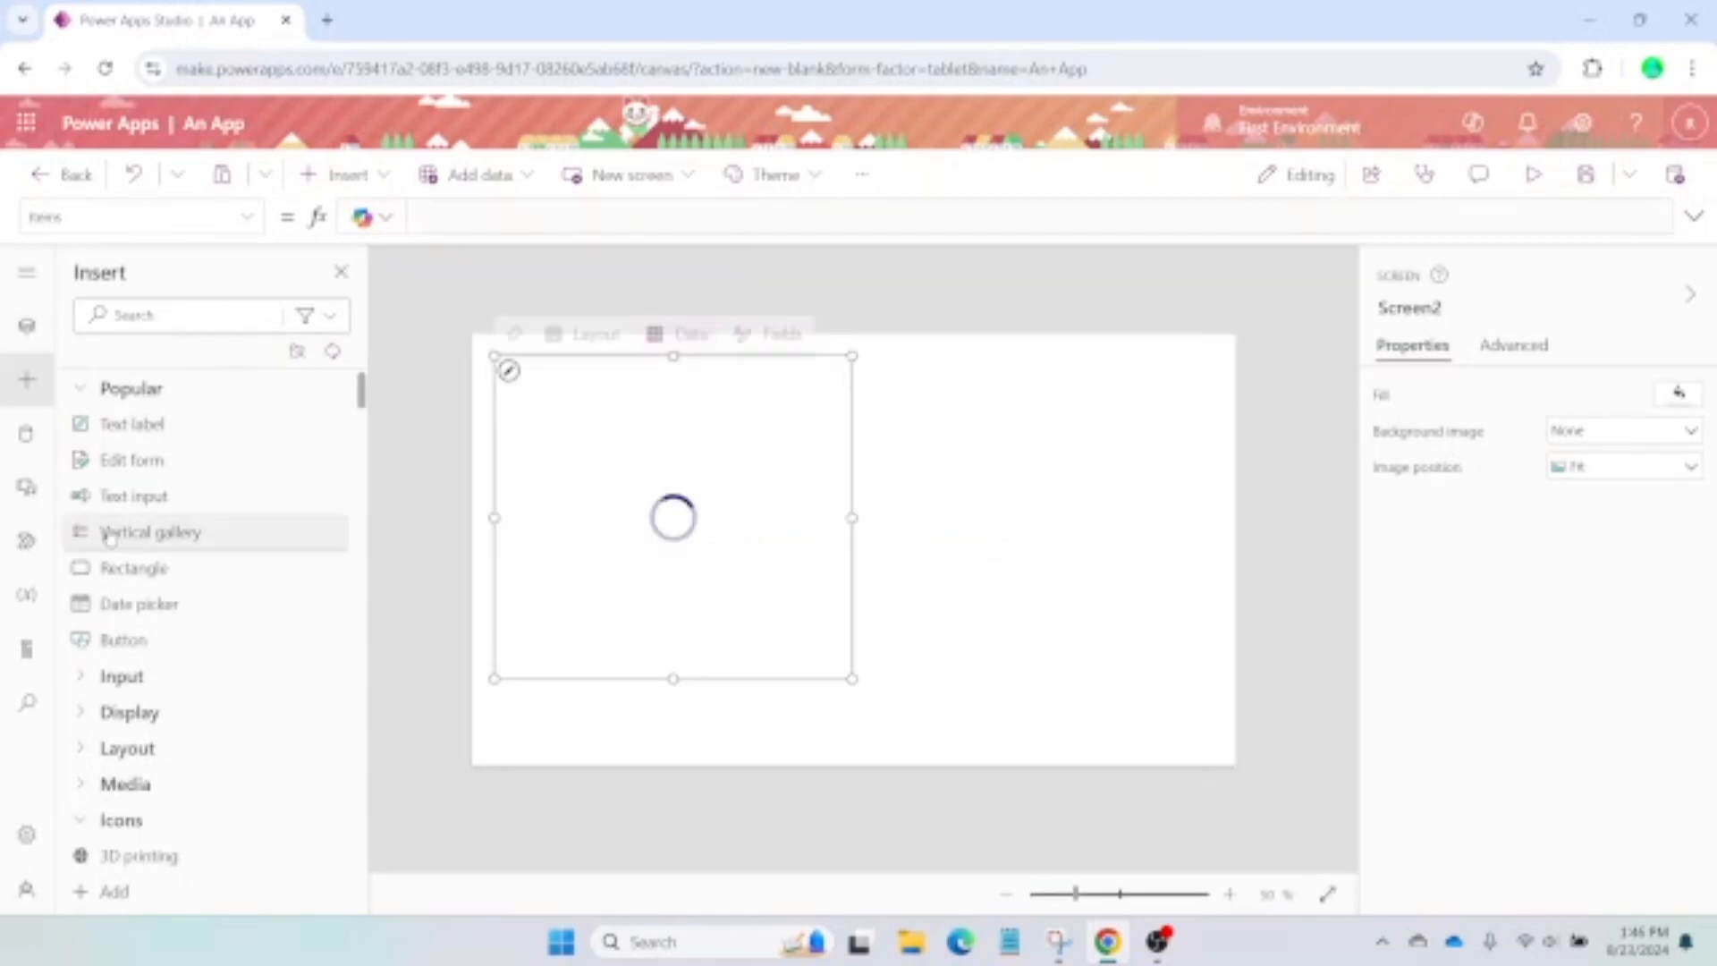
pyautogui.click(598, 336)
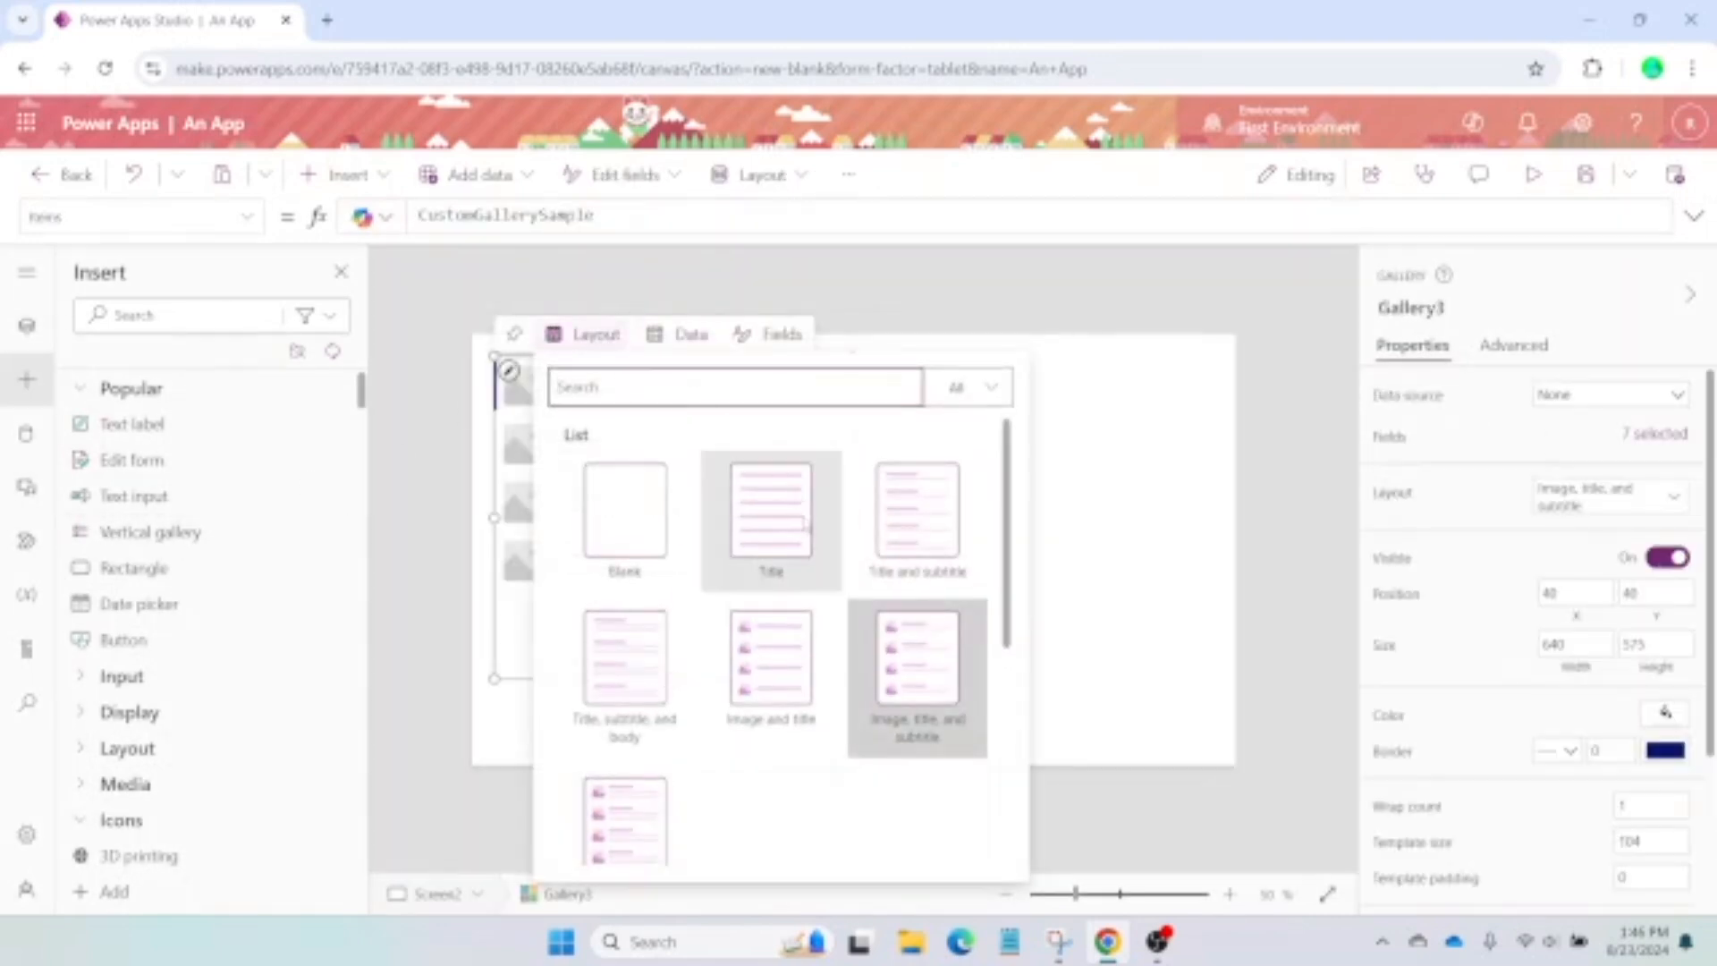
pyautogui.click(799, 525)
pyautogui.click(409, 425)
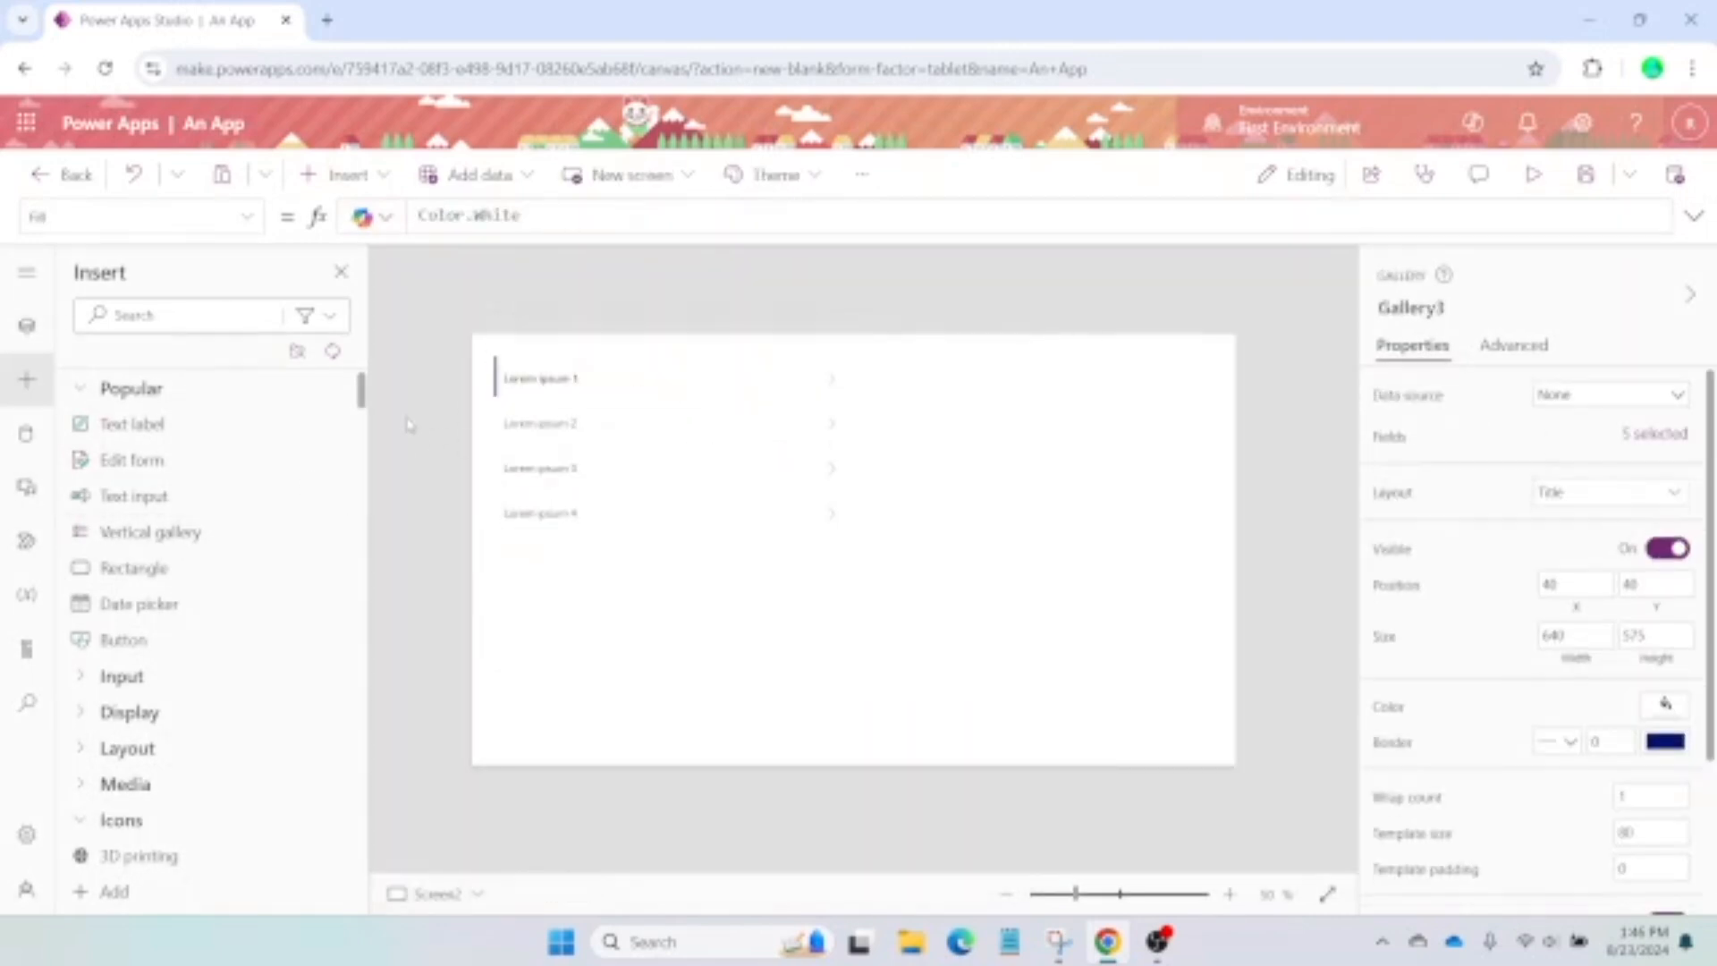
# Enlarge the gallery on Screen2 to about 1296 × 663 so it fills most of the screen
pyautogui.click(637, 474)
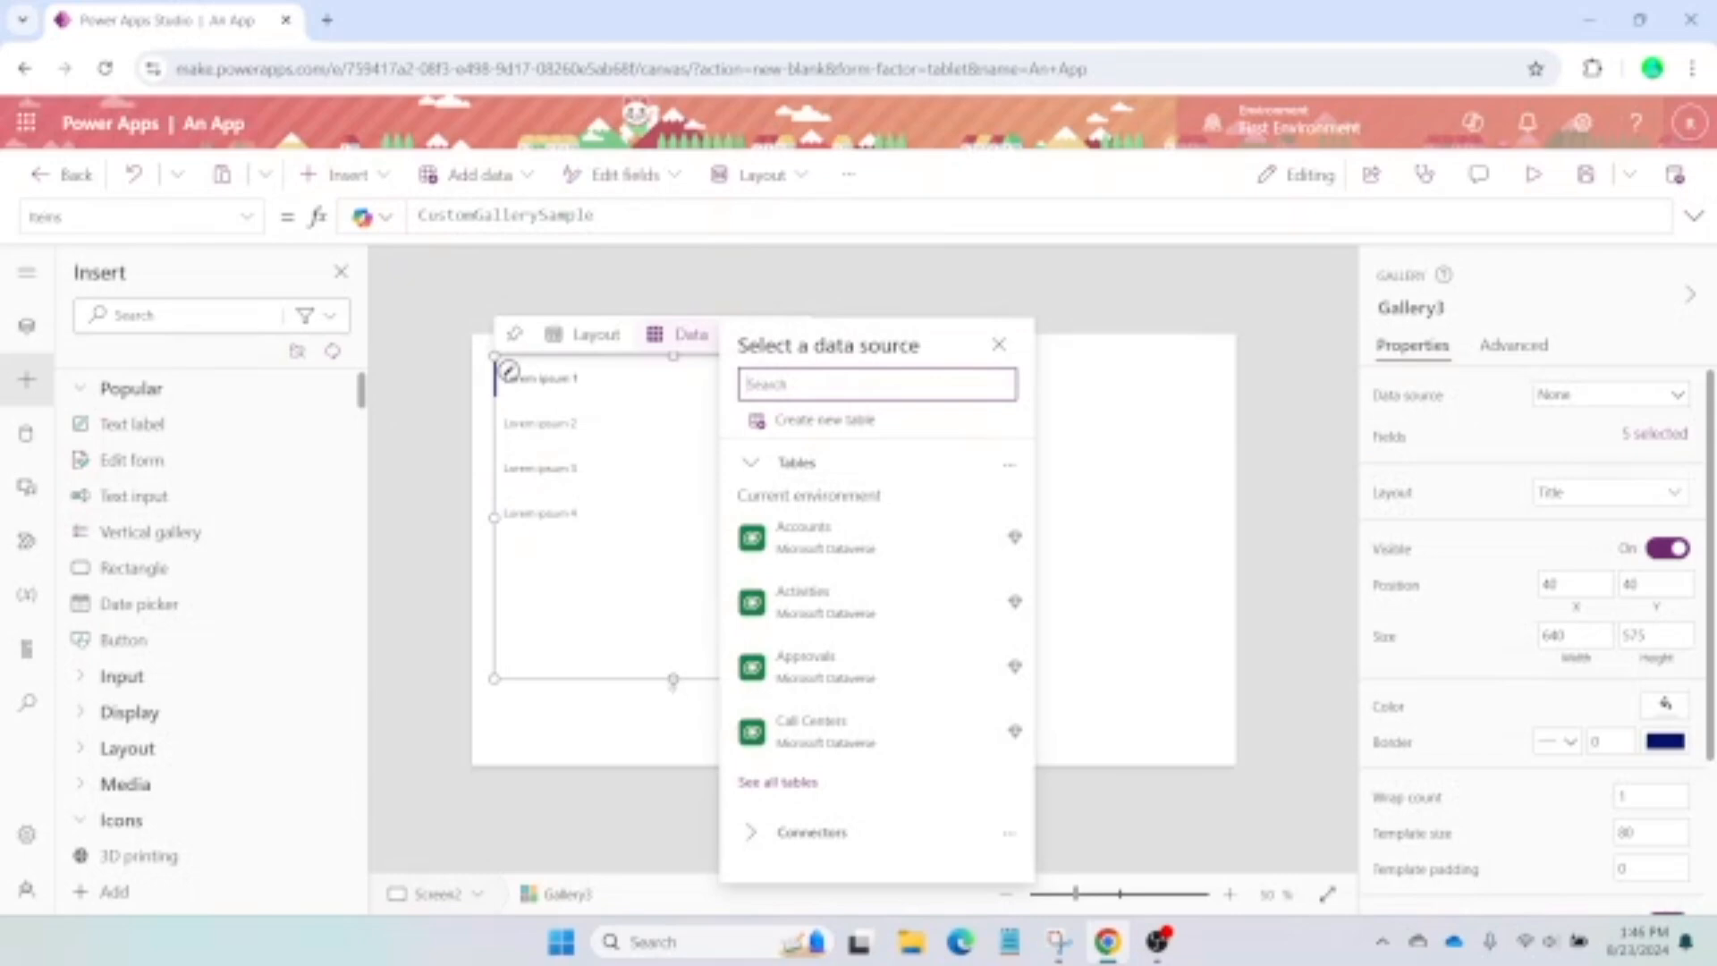
pyautogui.moveTo(674, 679); pyautogui.dragTo(678, 729)
pyautogui.moveTo(852, 542); pyautogui.dragTo(1219, 539)
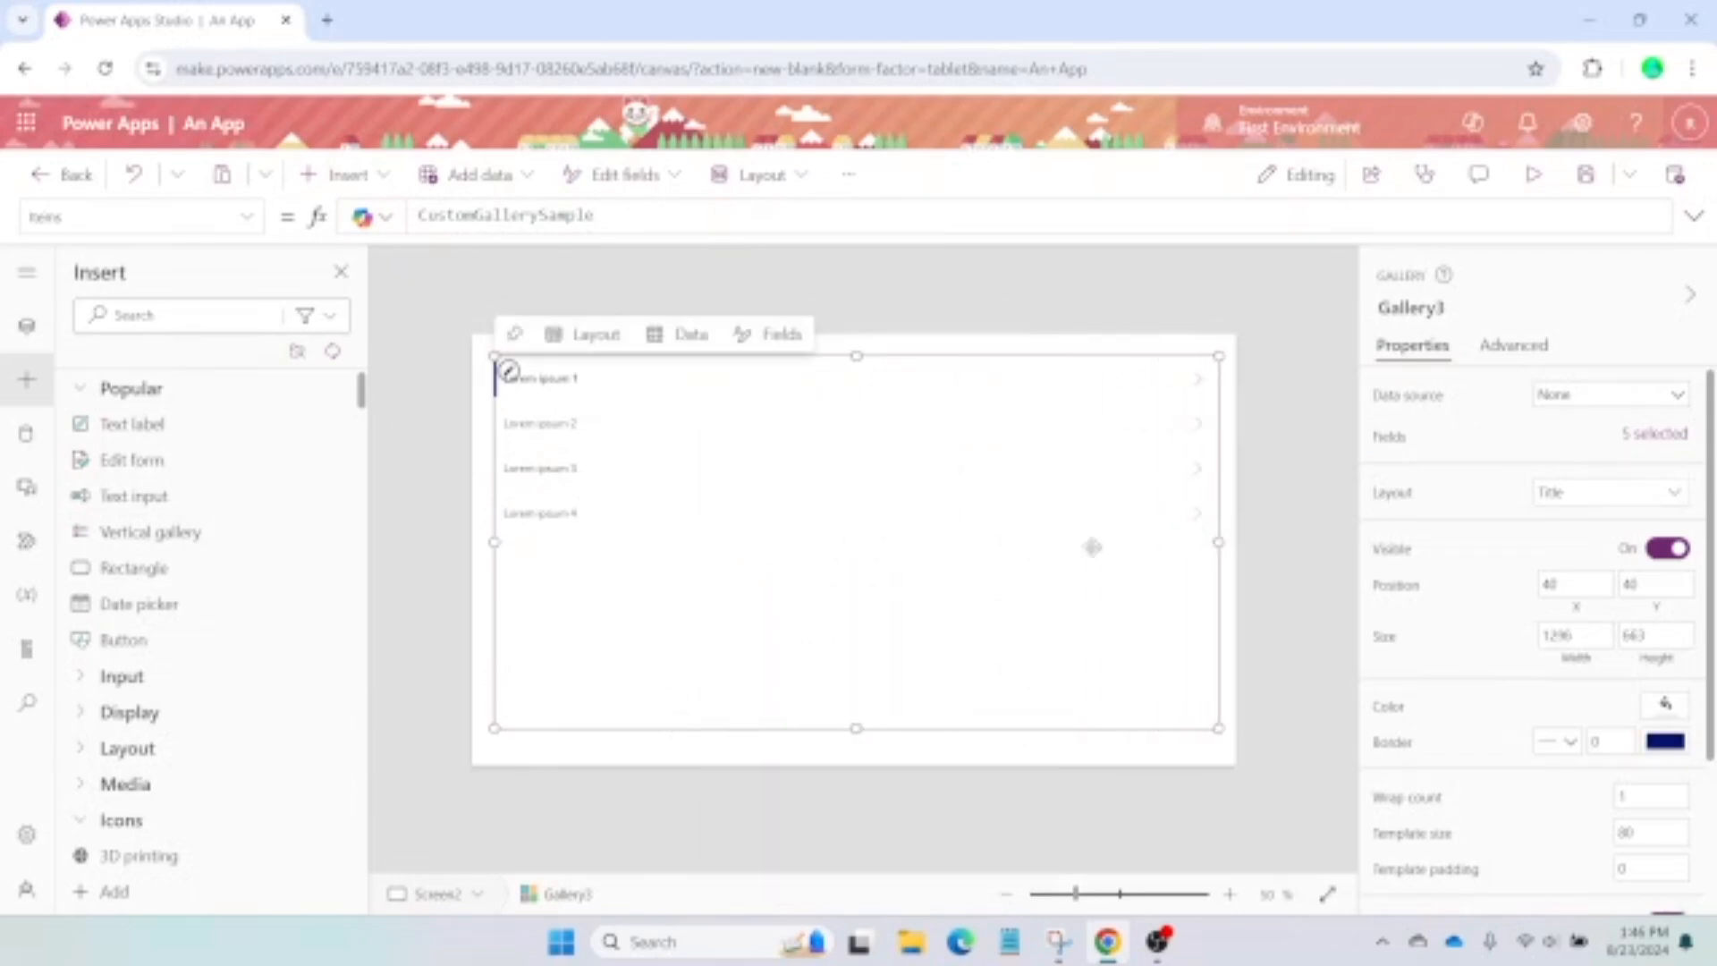
# Add the SharePoint list MyList to the app as a data source through the existing SharePoint connection
pyautogui.click(28, 434)
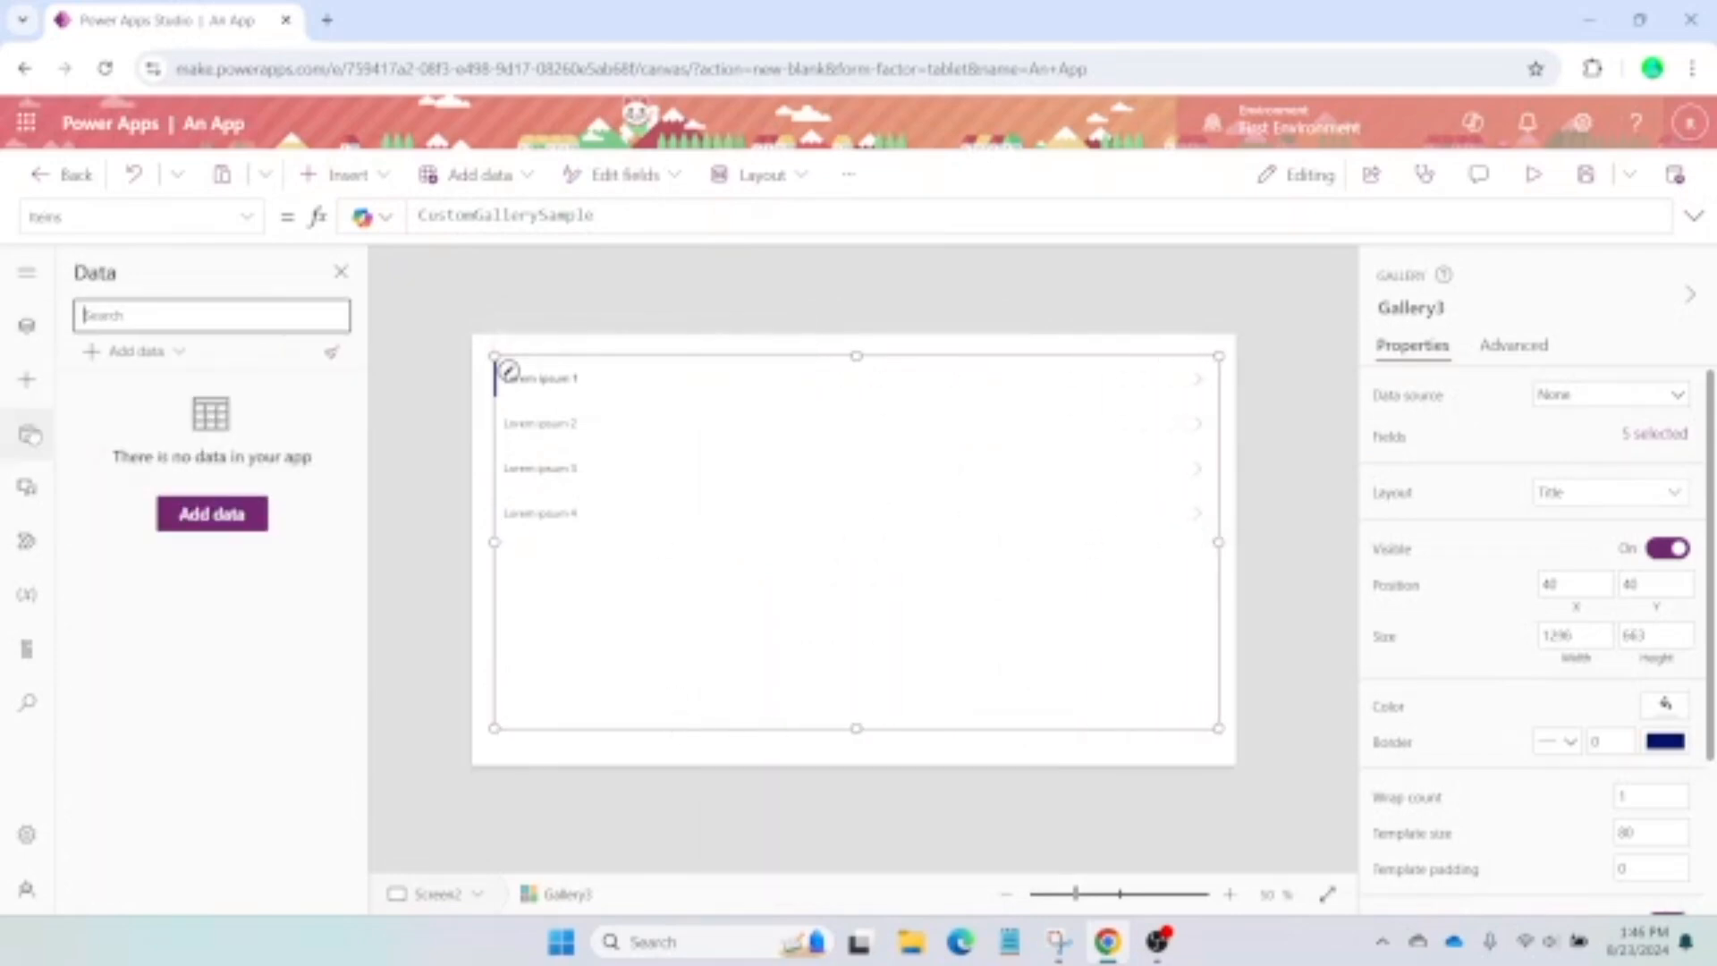
pyautogui.click(195, 535)
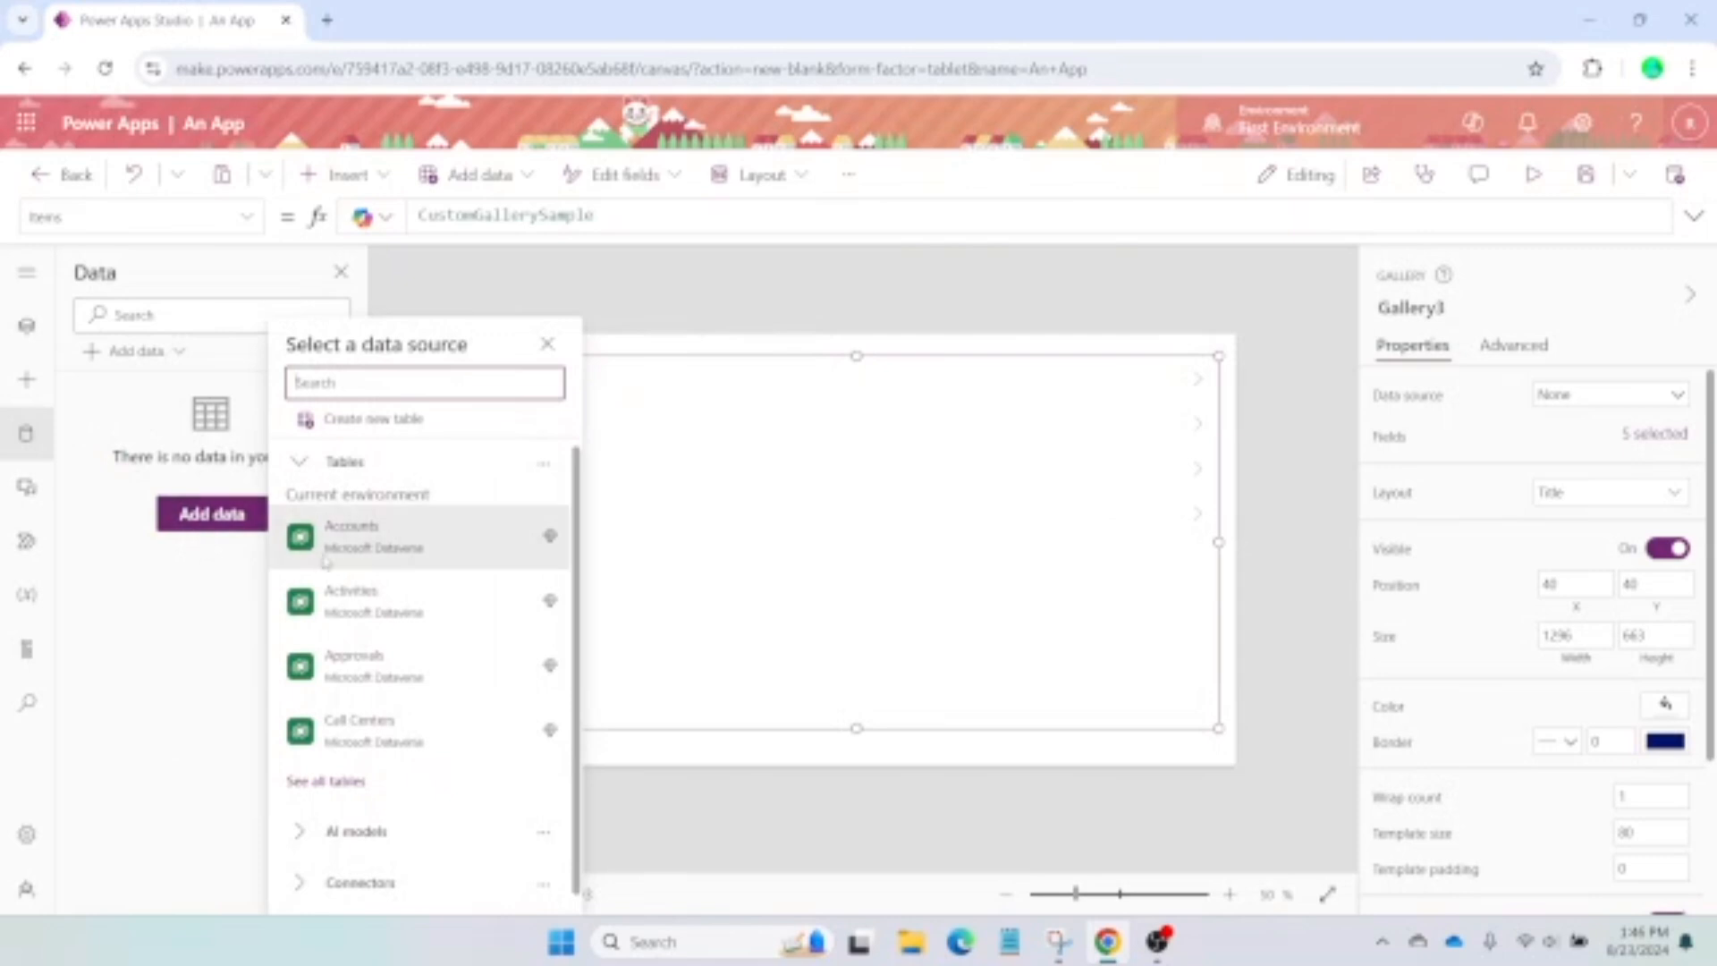
pyautogui.scroll(-1, 326, 562)
pyautogui.click(340, 863)
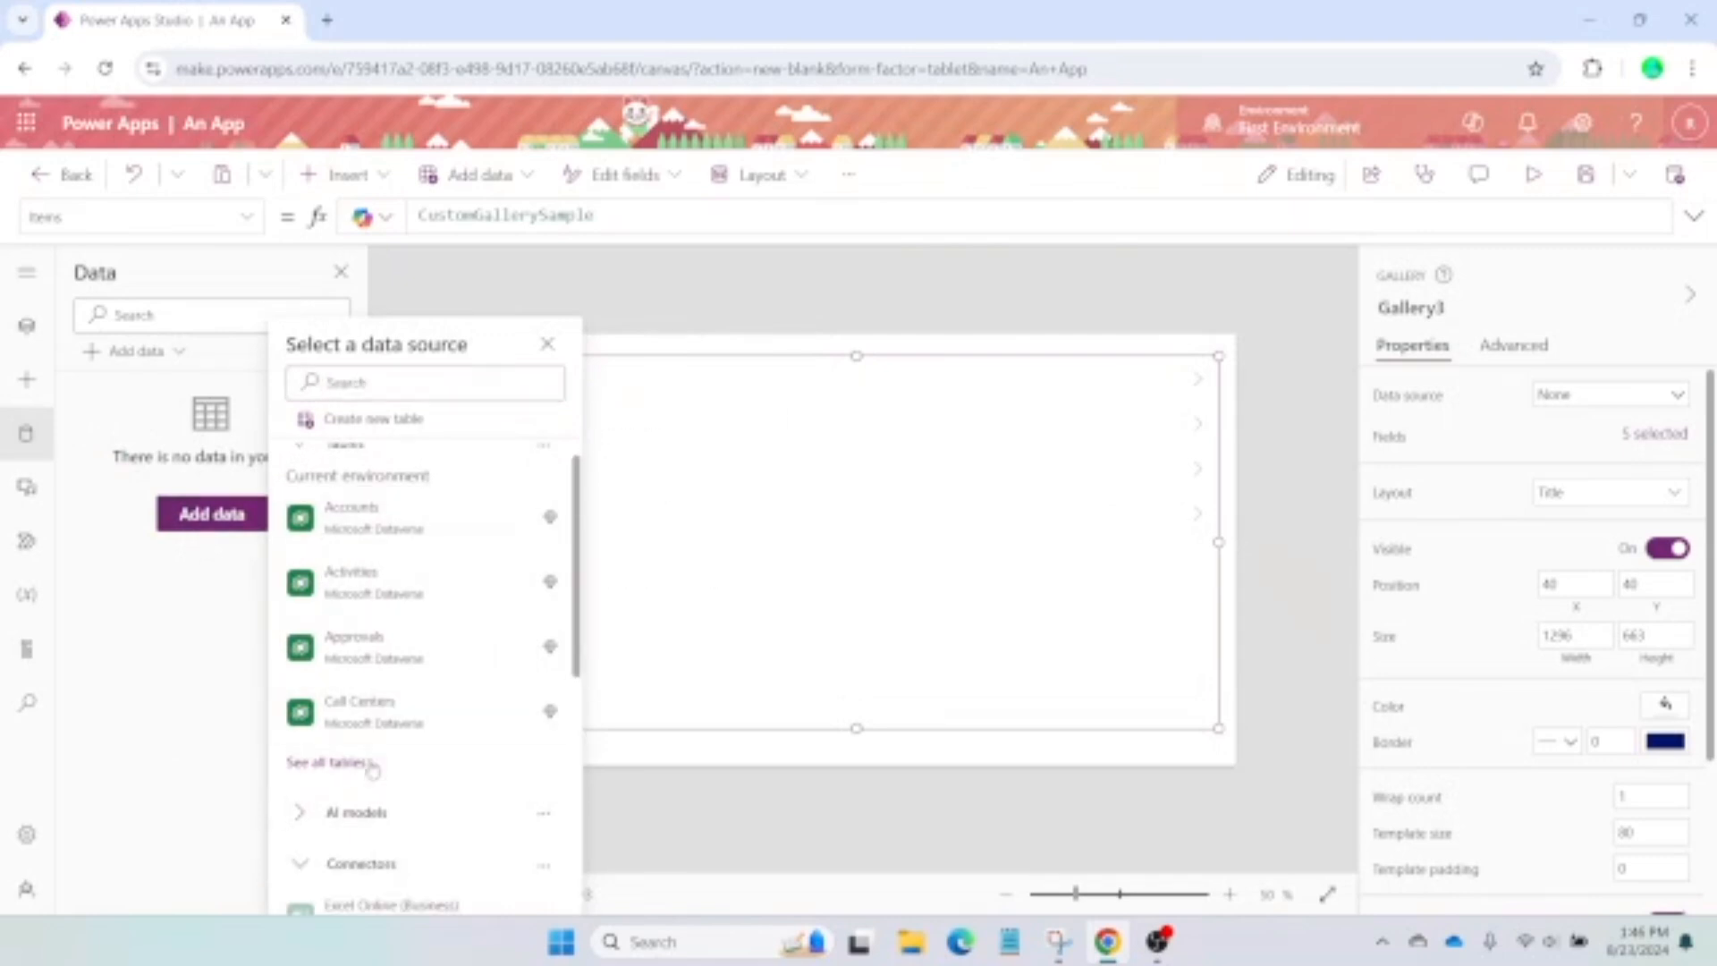
pyautogui.scroll(-5, 373, 770)
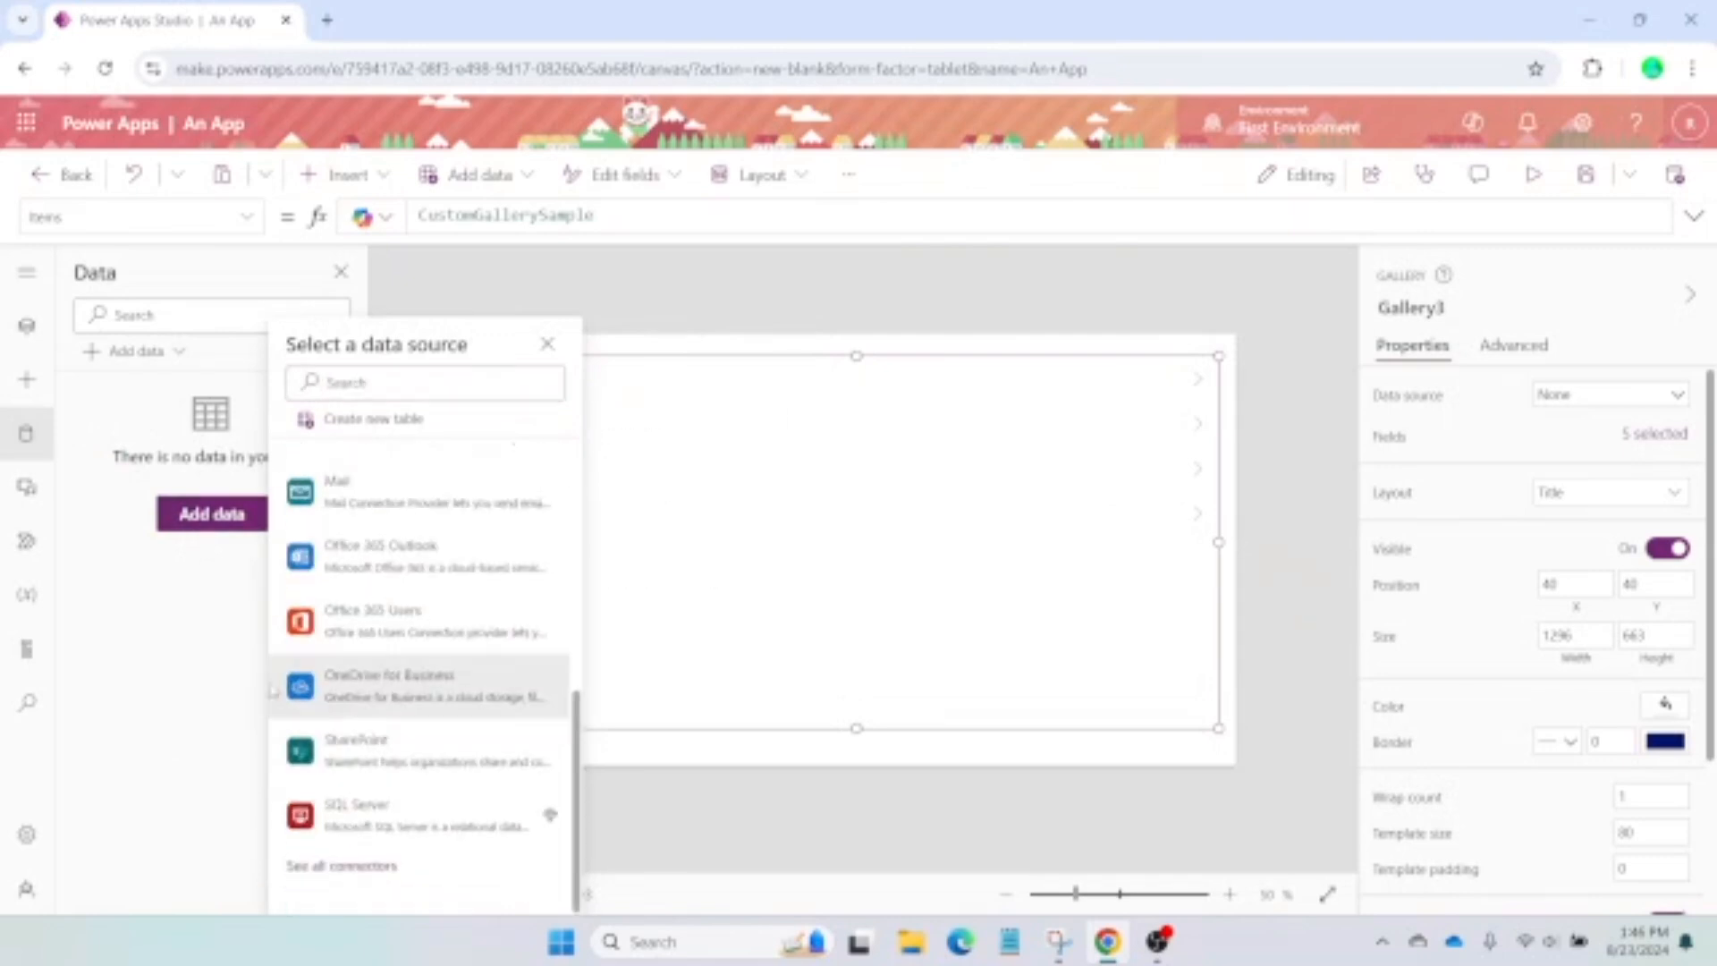
pyautogui.click(374, 781)
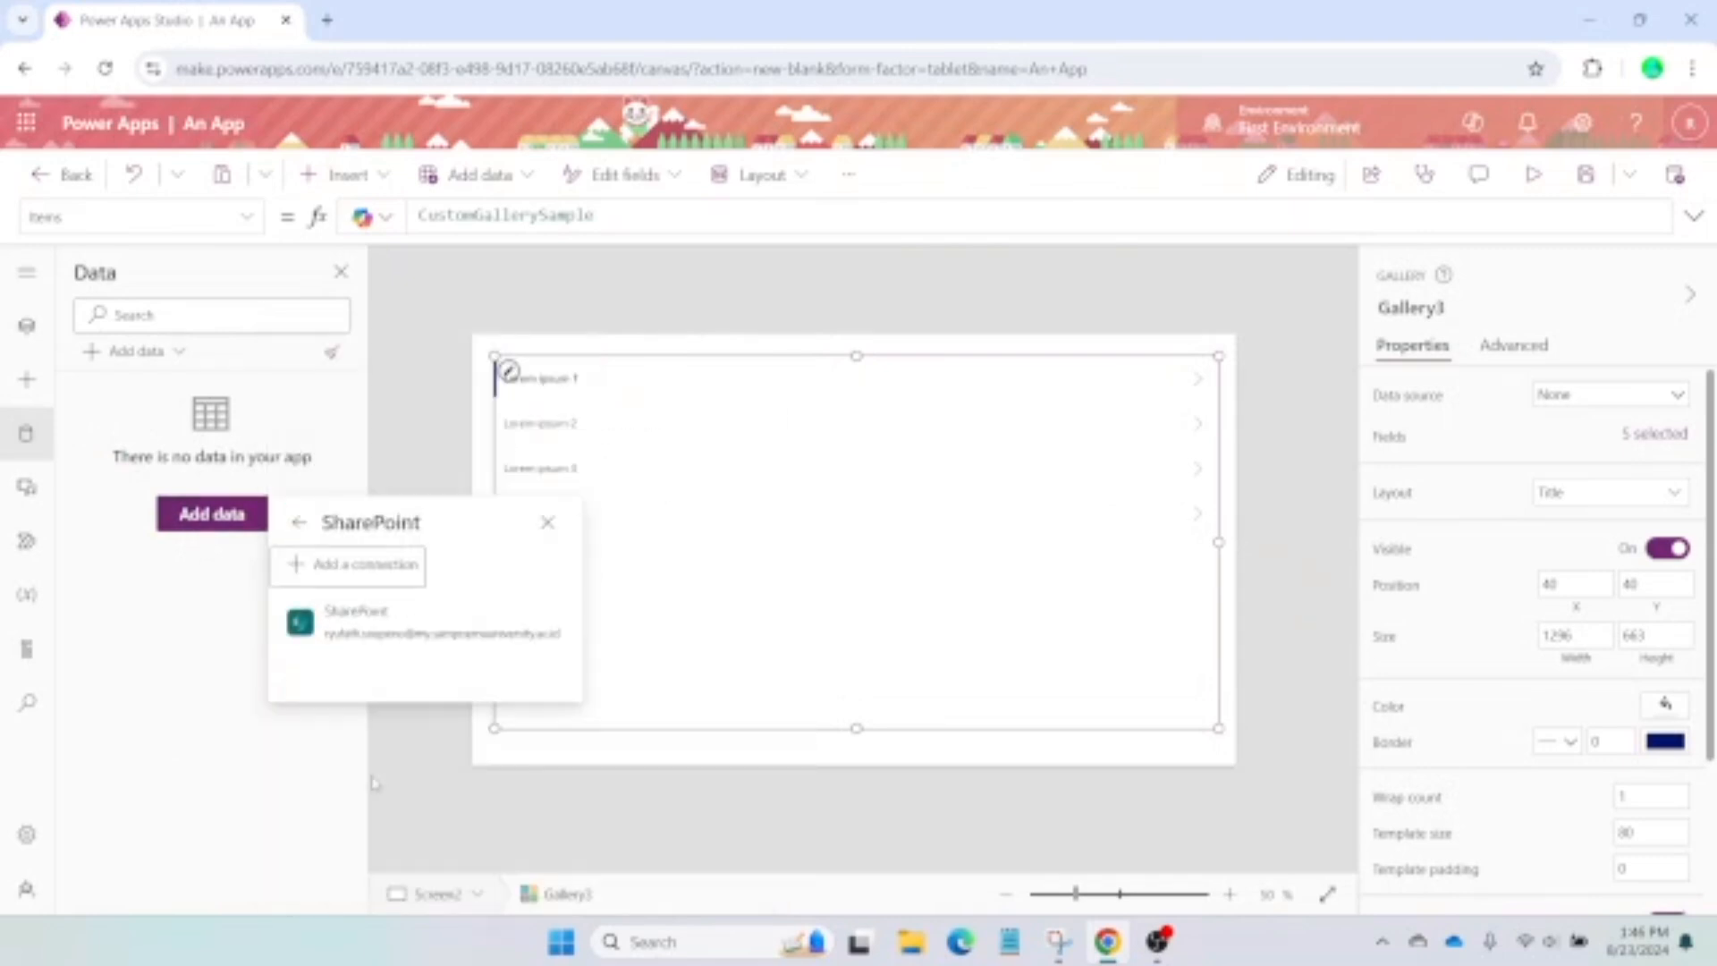
pyautogui.click(367, 628)
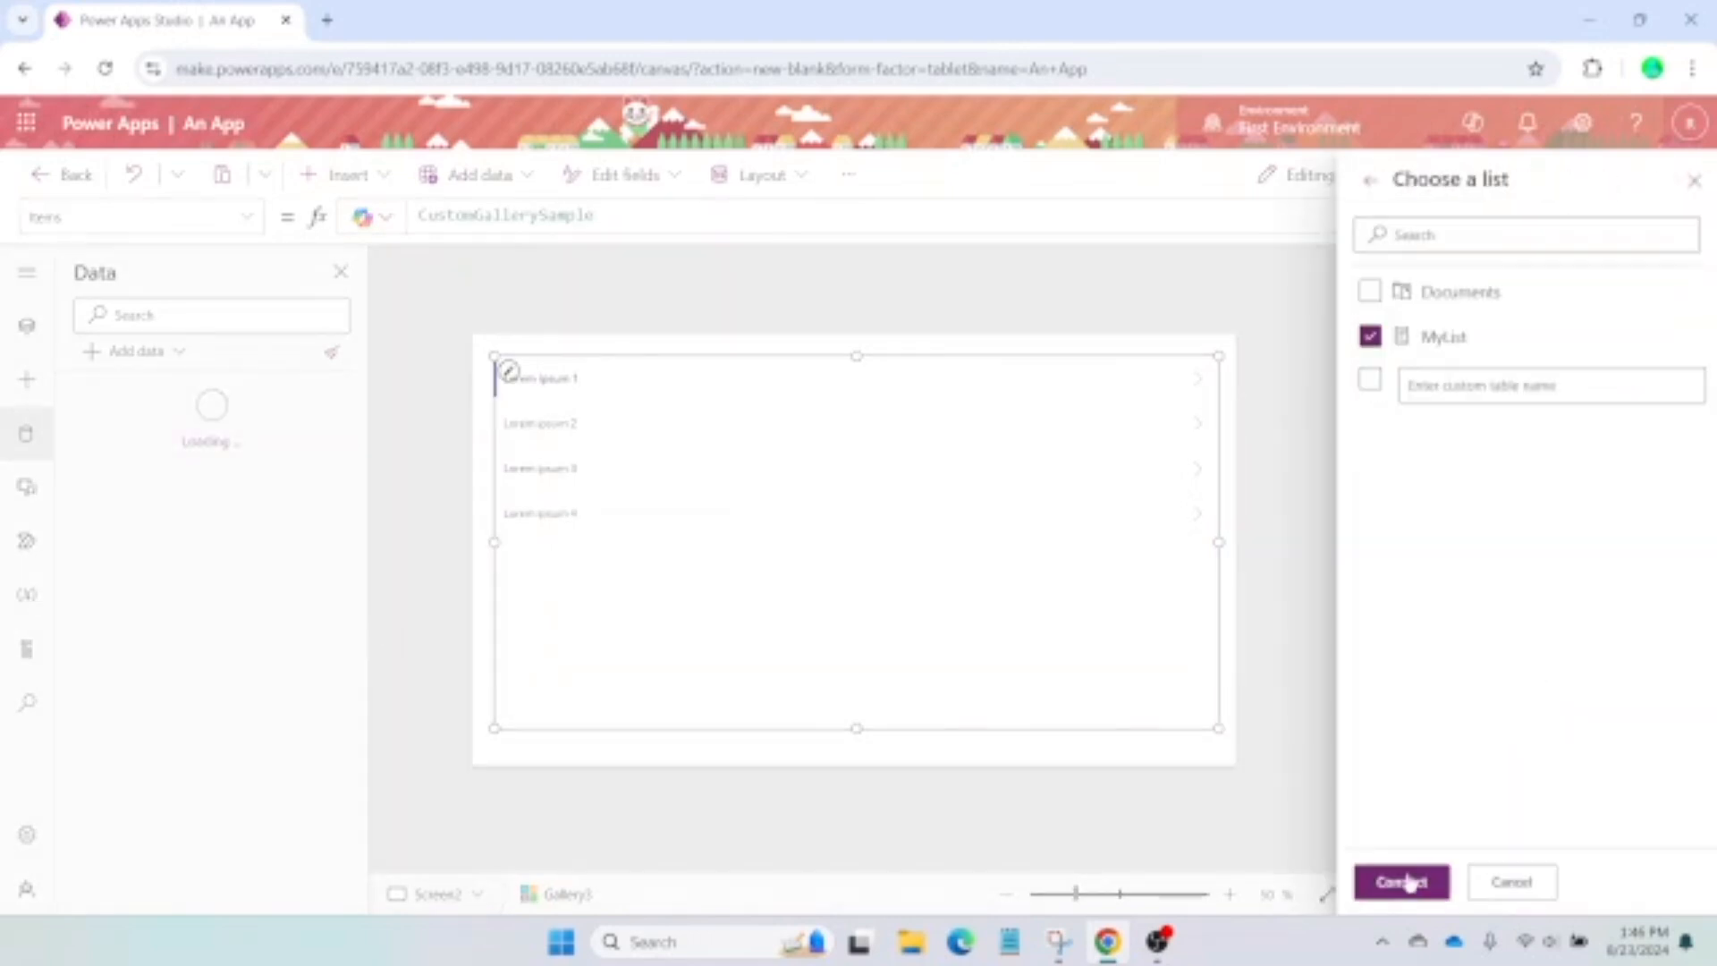
pyautogui.click(1404, 882)
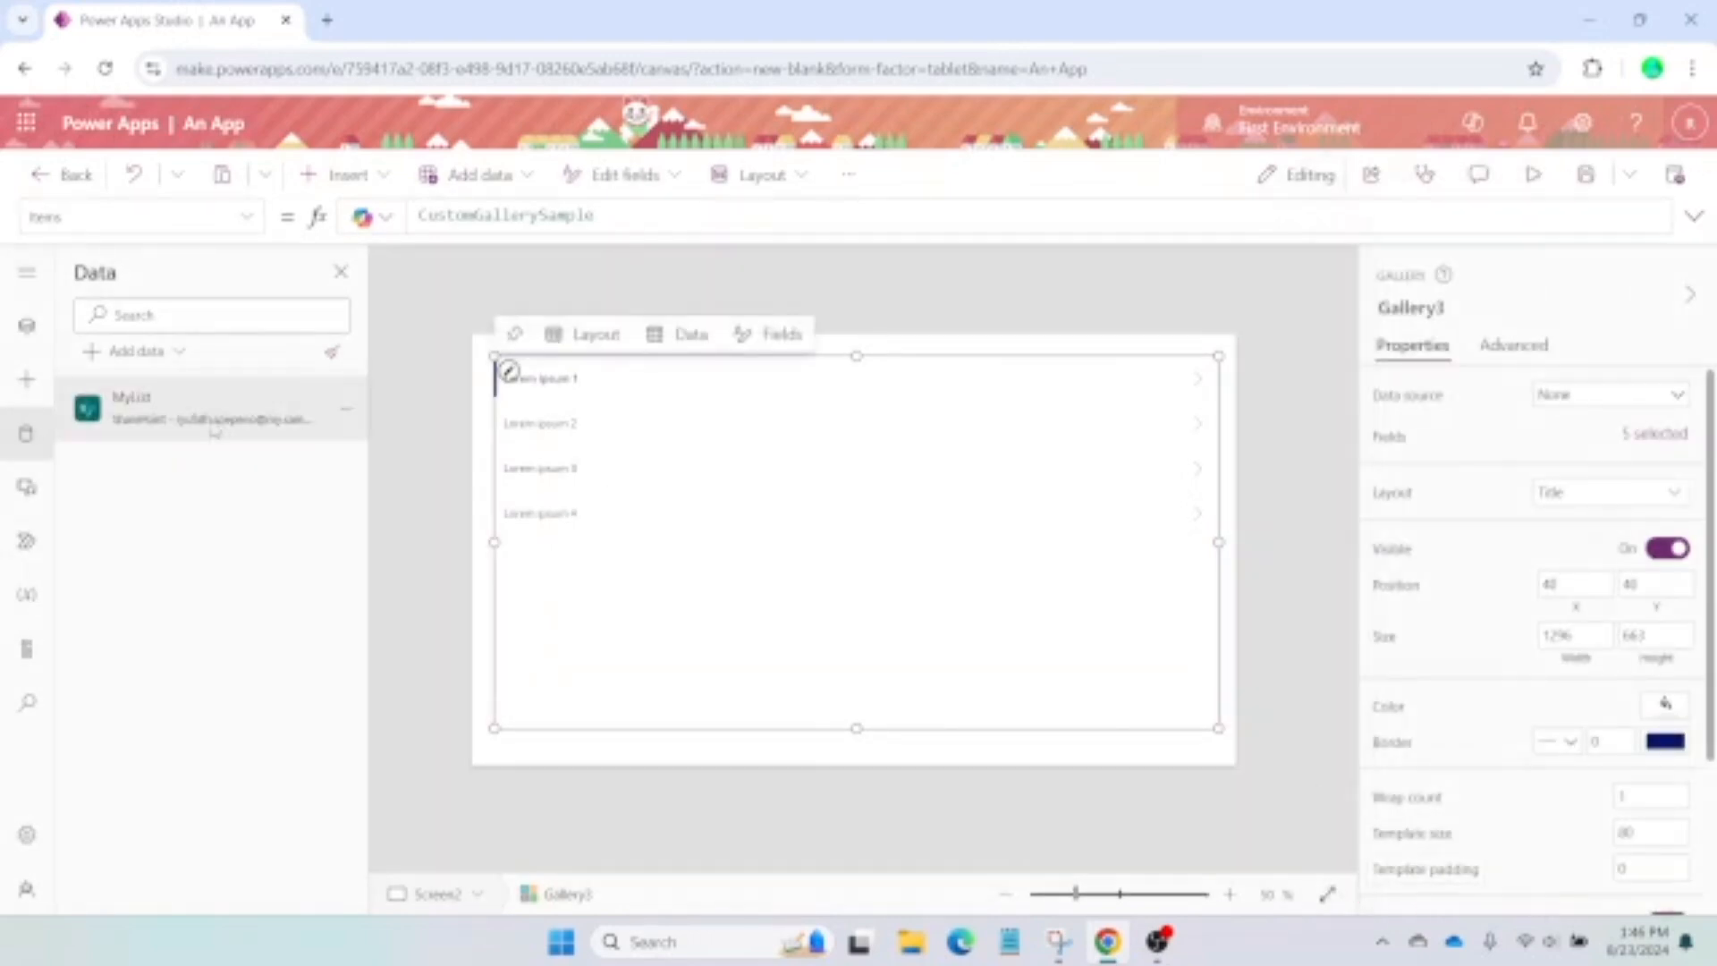
# Set MyList as the data source of the gallery on Screen2
pyautogui.moveTo(198, 429)
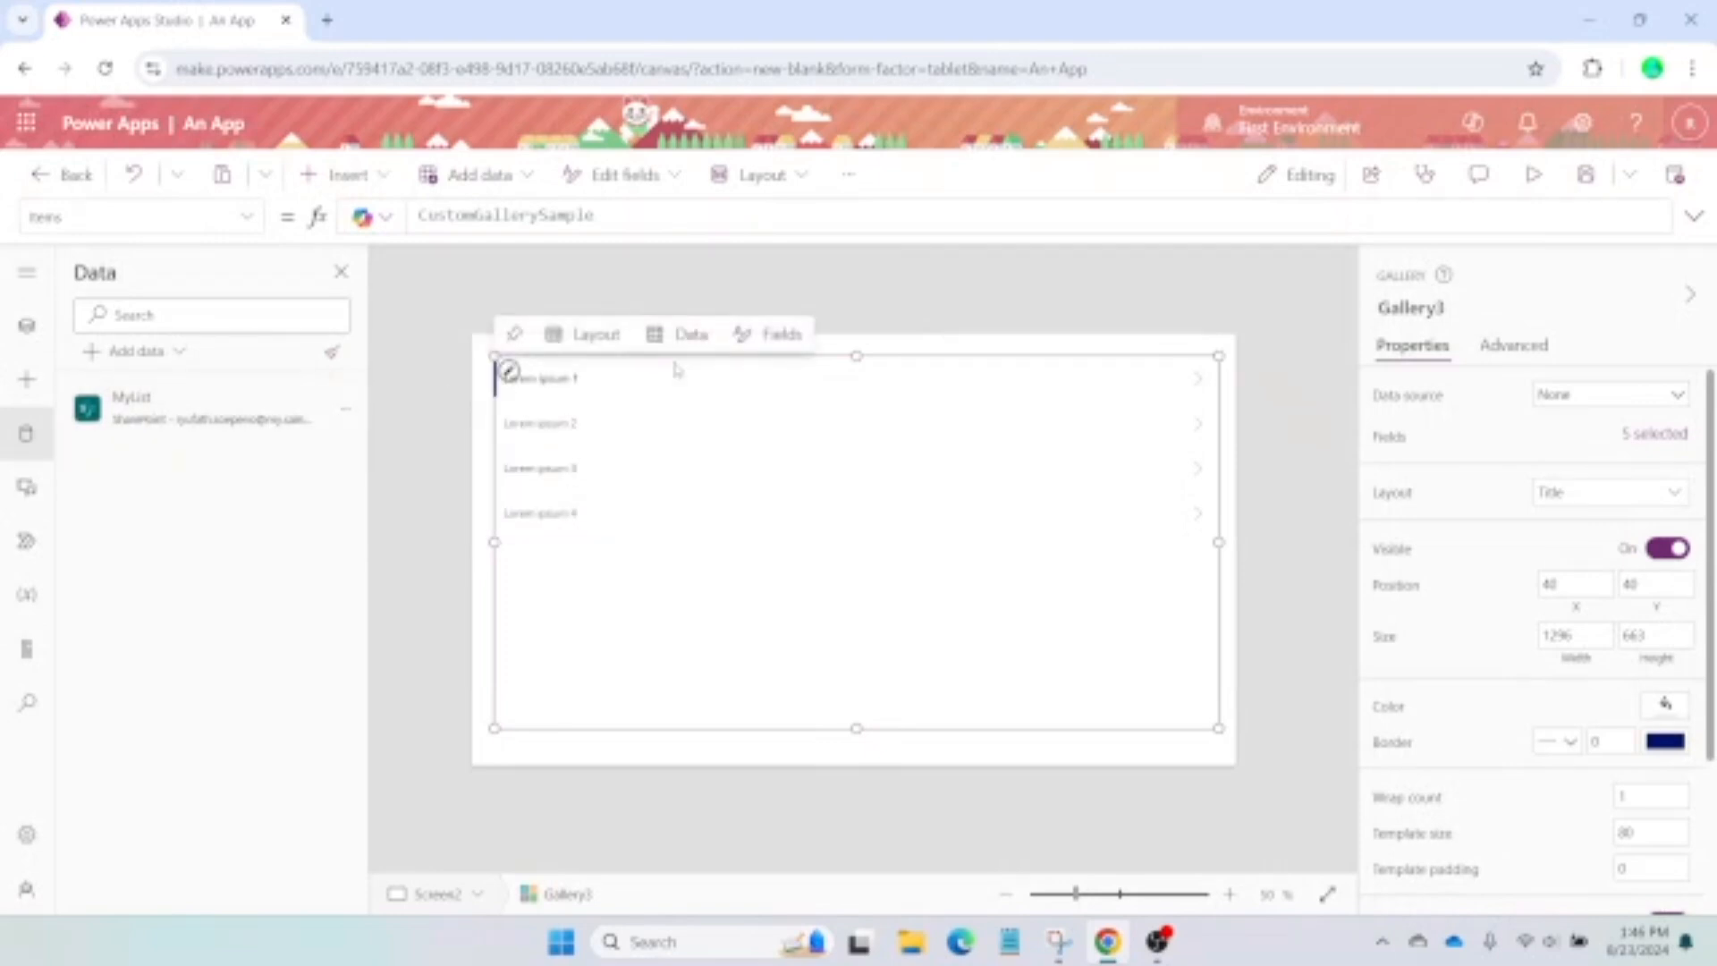
pyautogui.click(652, 348)
pyautogui.click(711, 561)
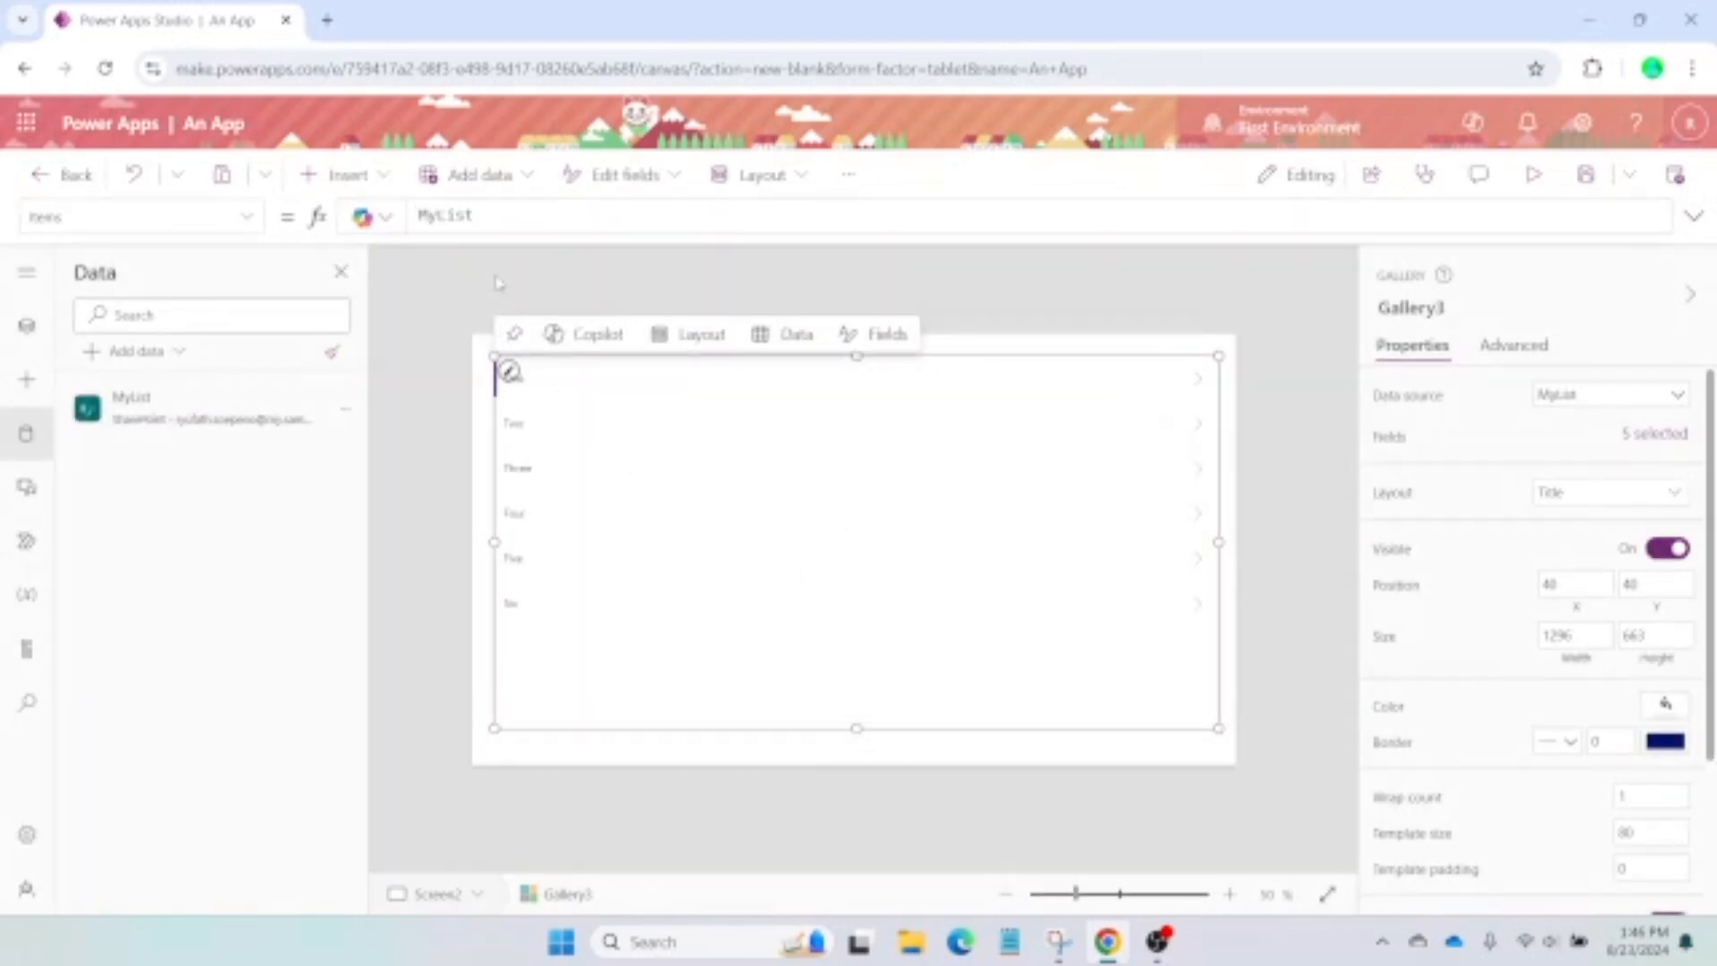
# Open MyList on the SharePoint site MySite in a new browser tab, examine its Title and Status columns, and return to Power Apps Studio
pyautogui.click(328, 20)
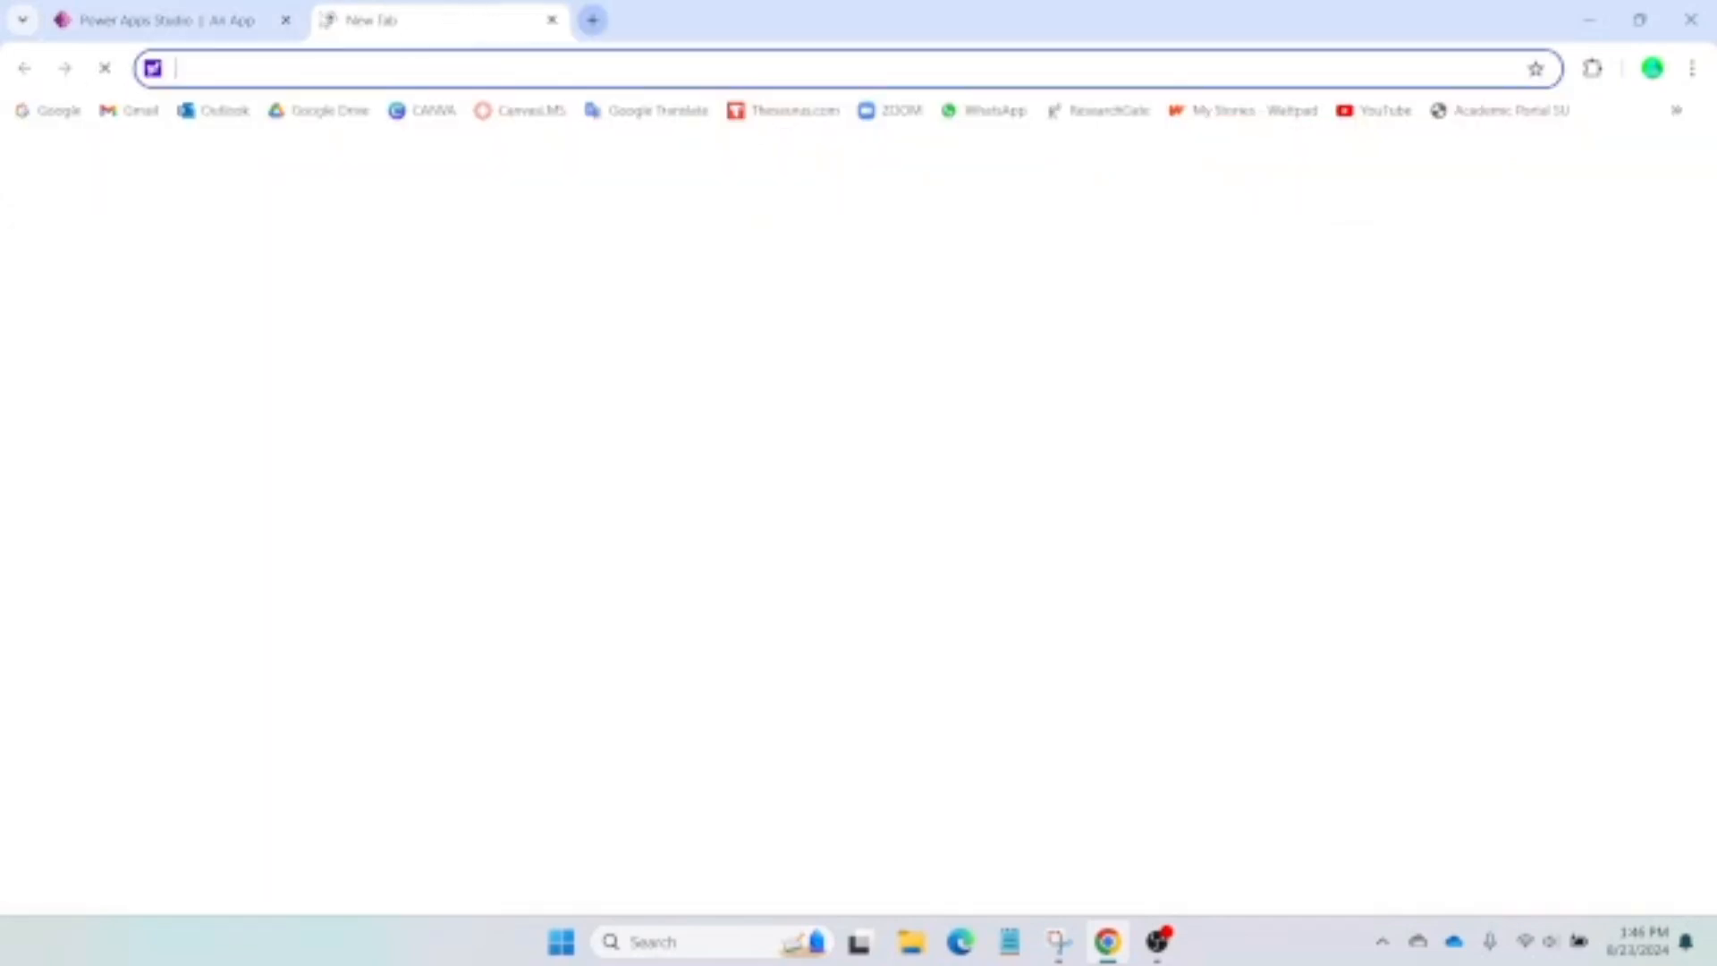
pyautogui.click(1676, 110)
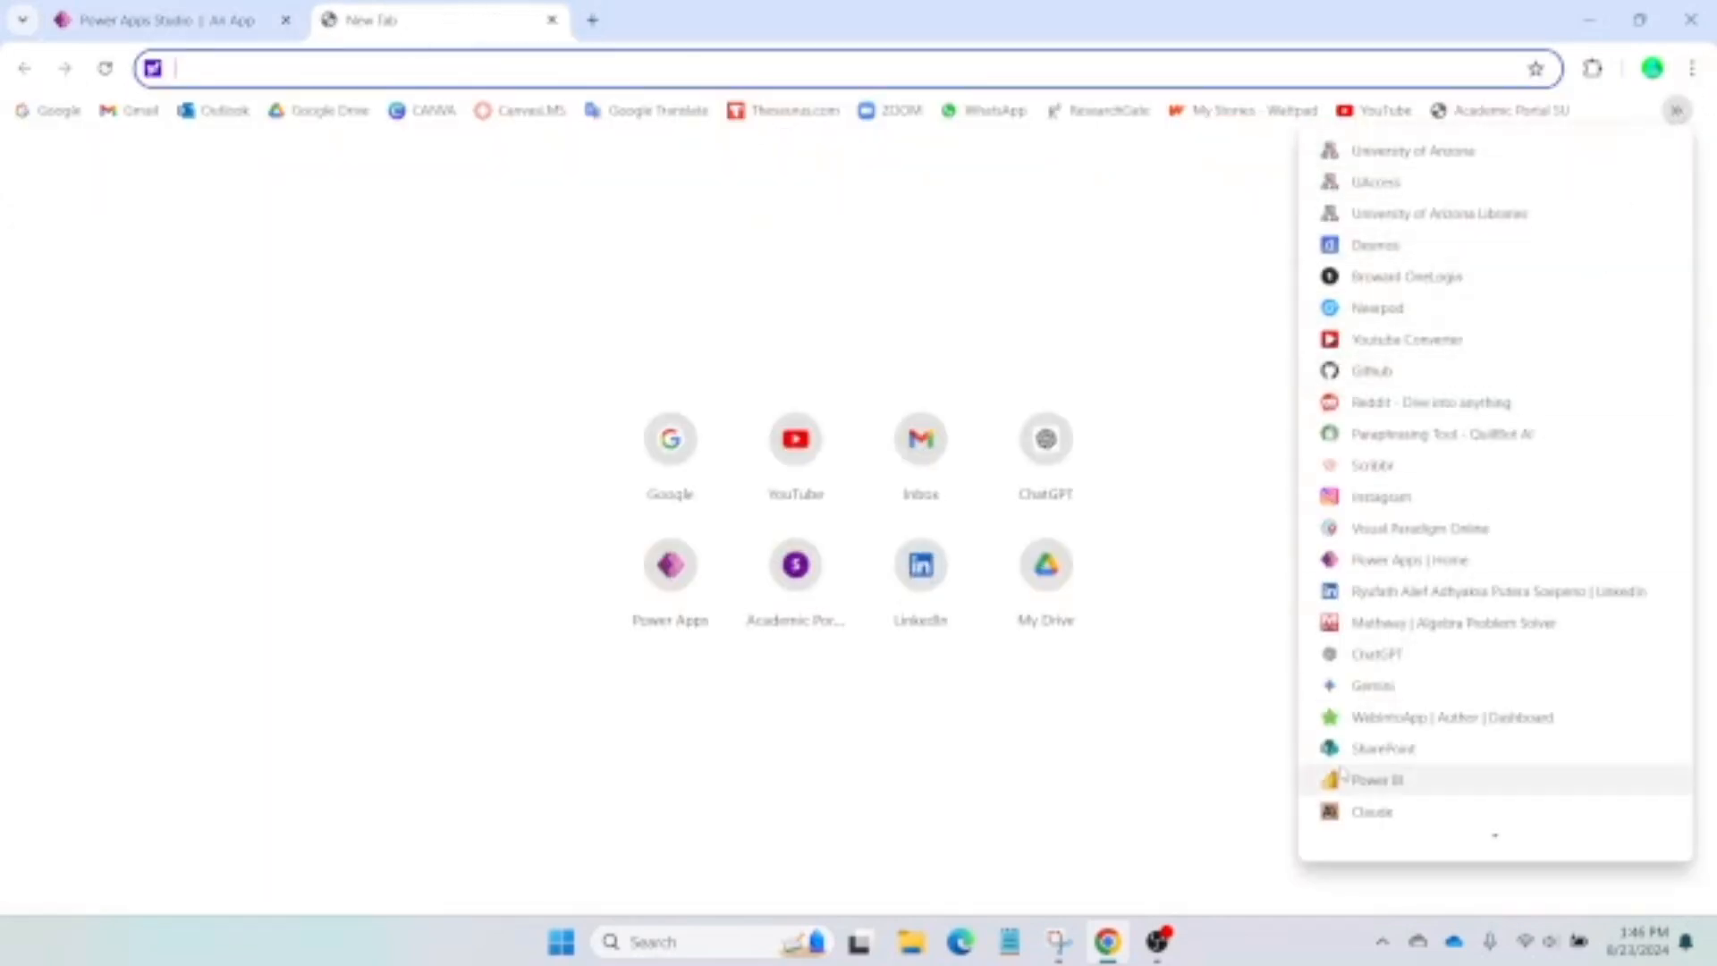
pyautogui.click(1377, 747)
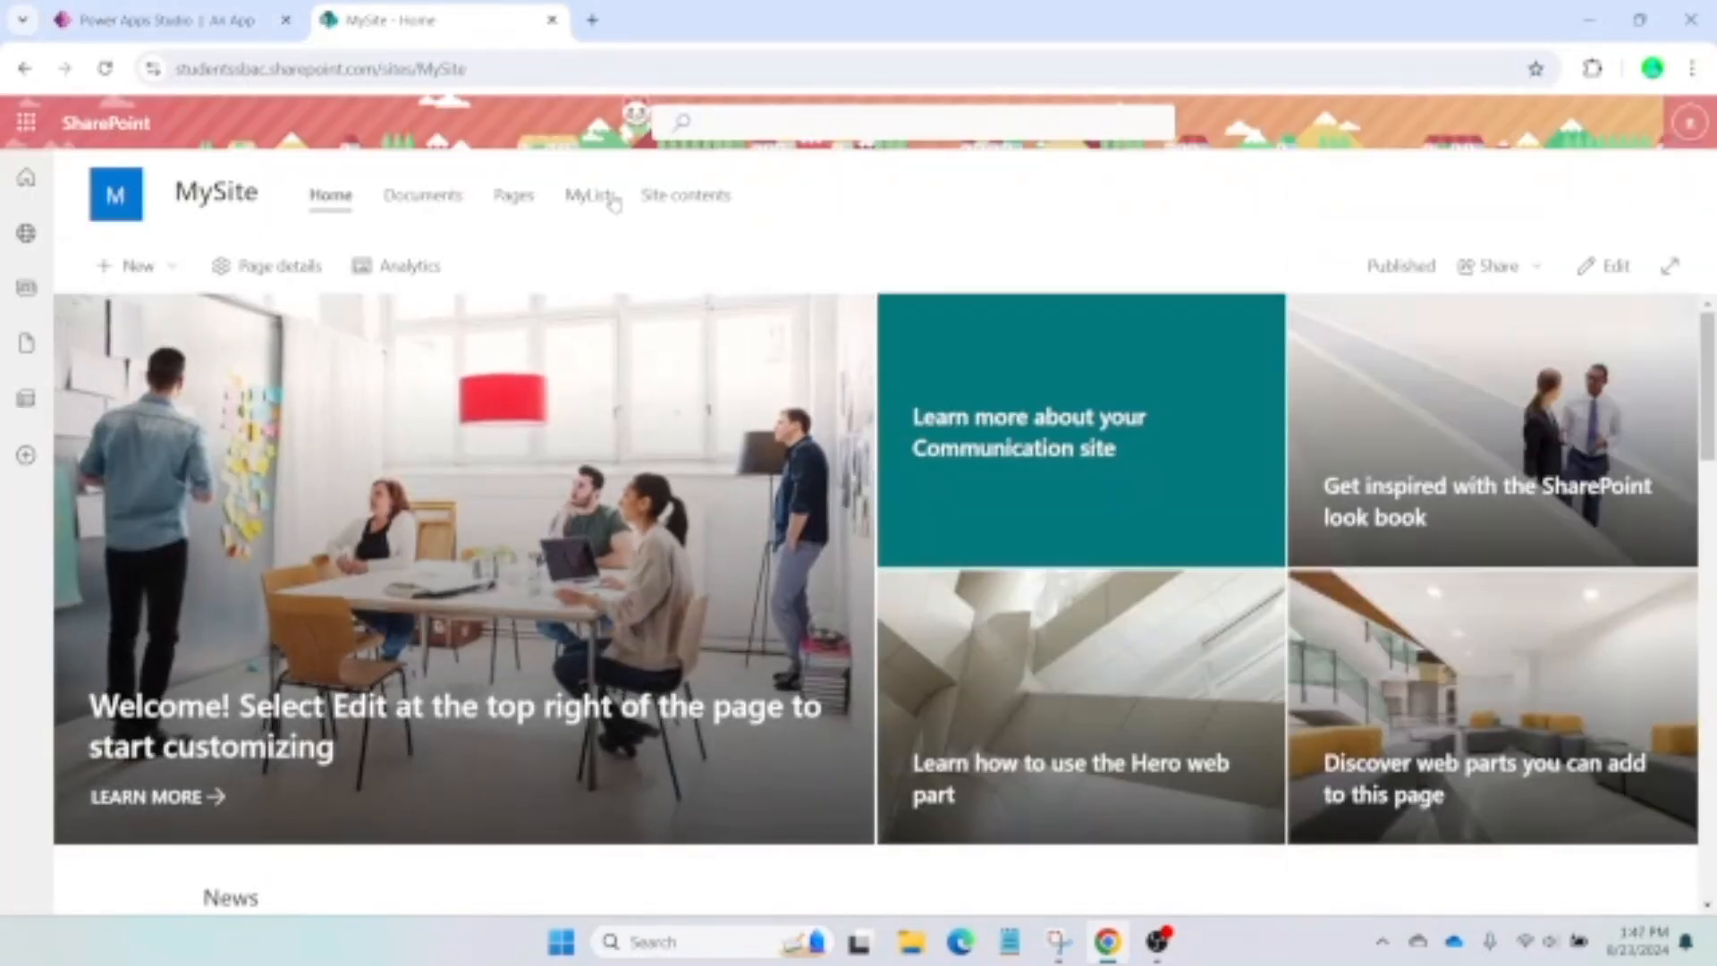
pyautogui.click(614, 197)
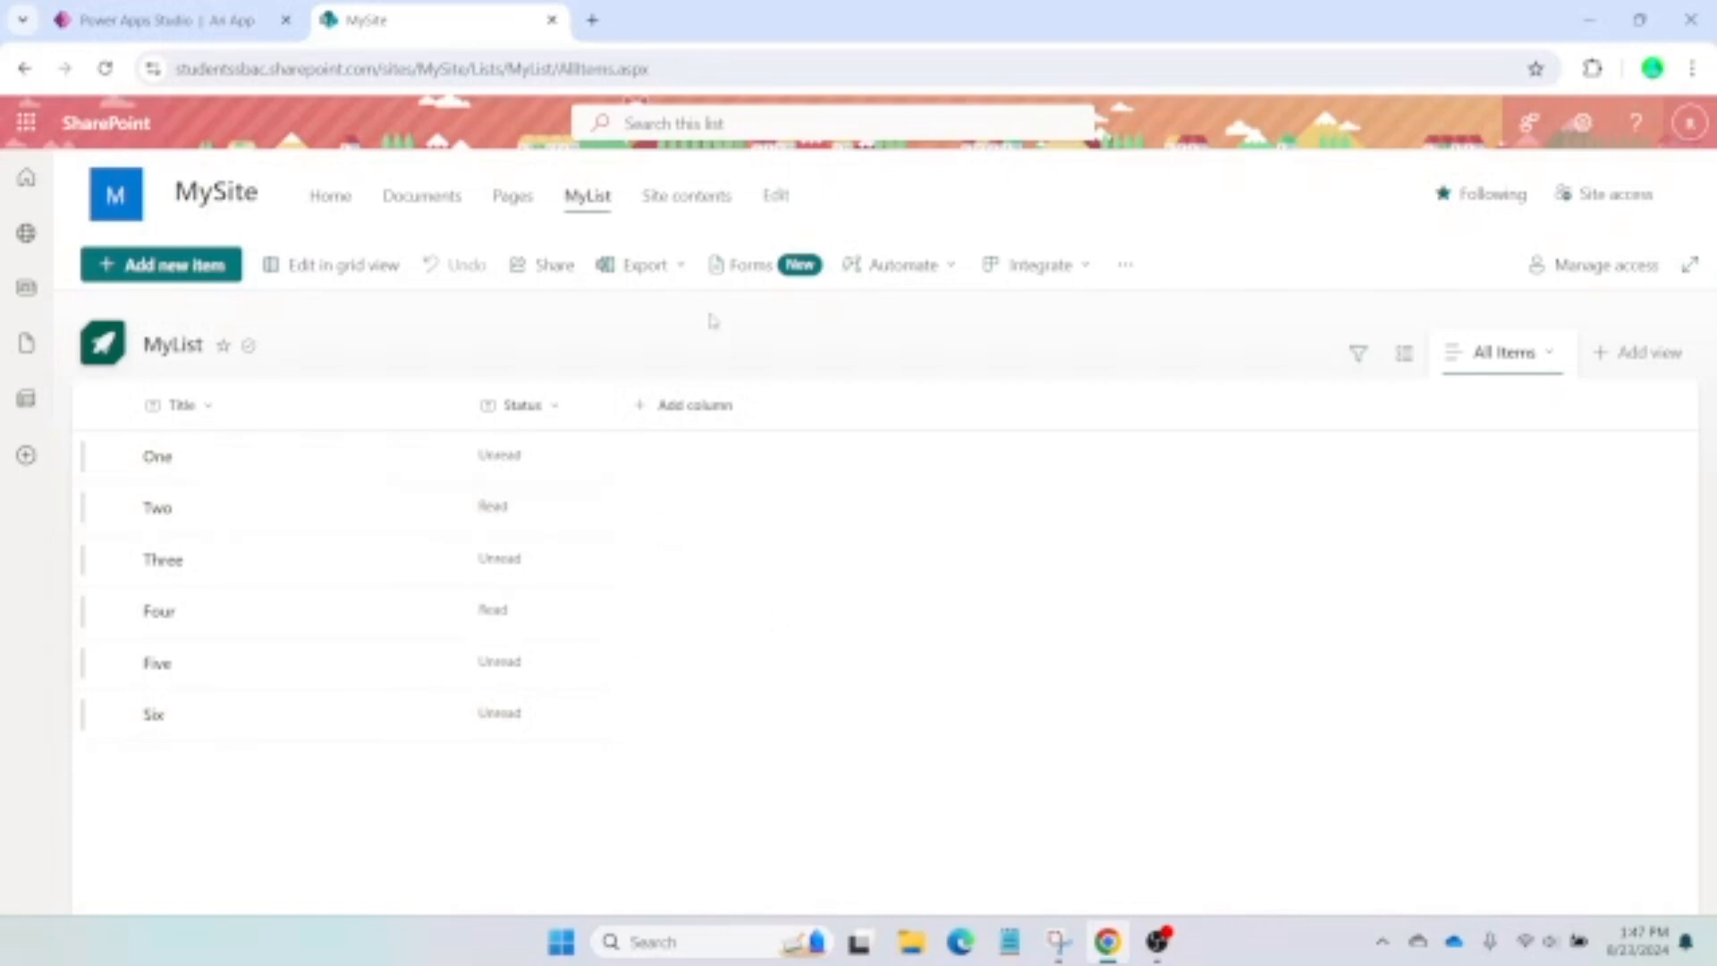
pyautogui.click(226, 5)
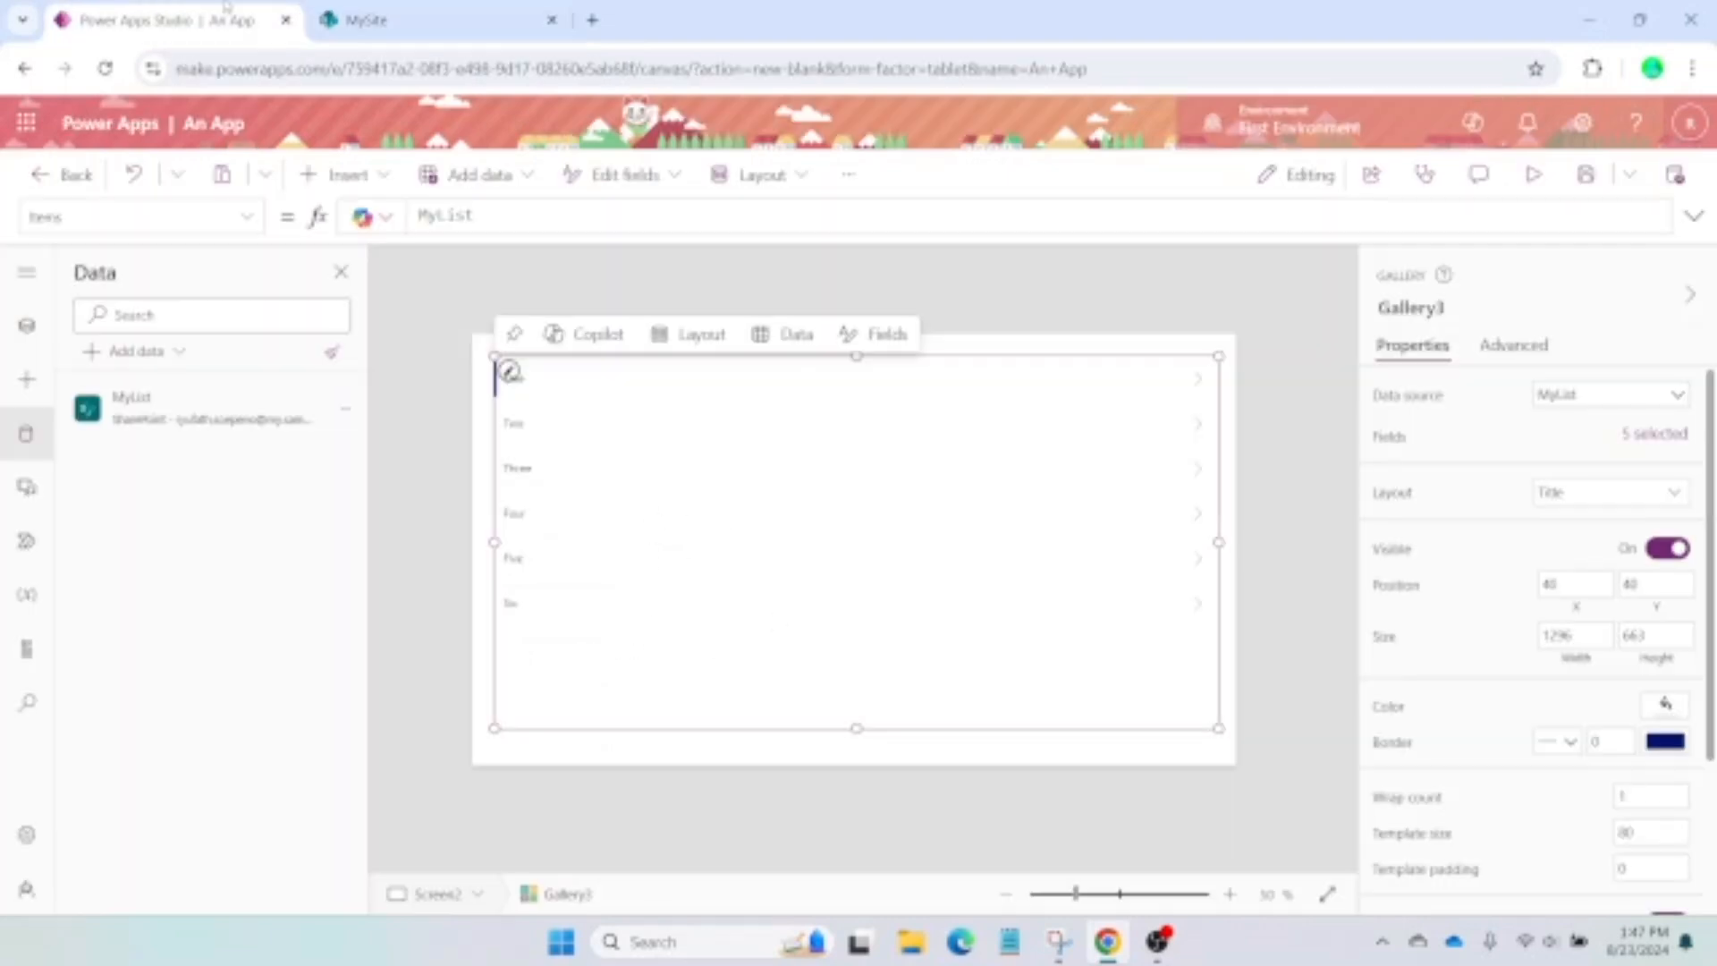
# Insert a text label on Screen1 and place it in the outlined button's upper-right corner, at about X 636, Y 148
pyautogui.click(411, 338)
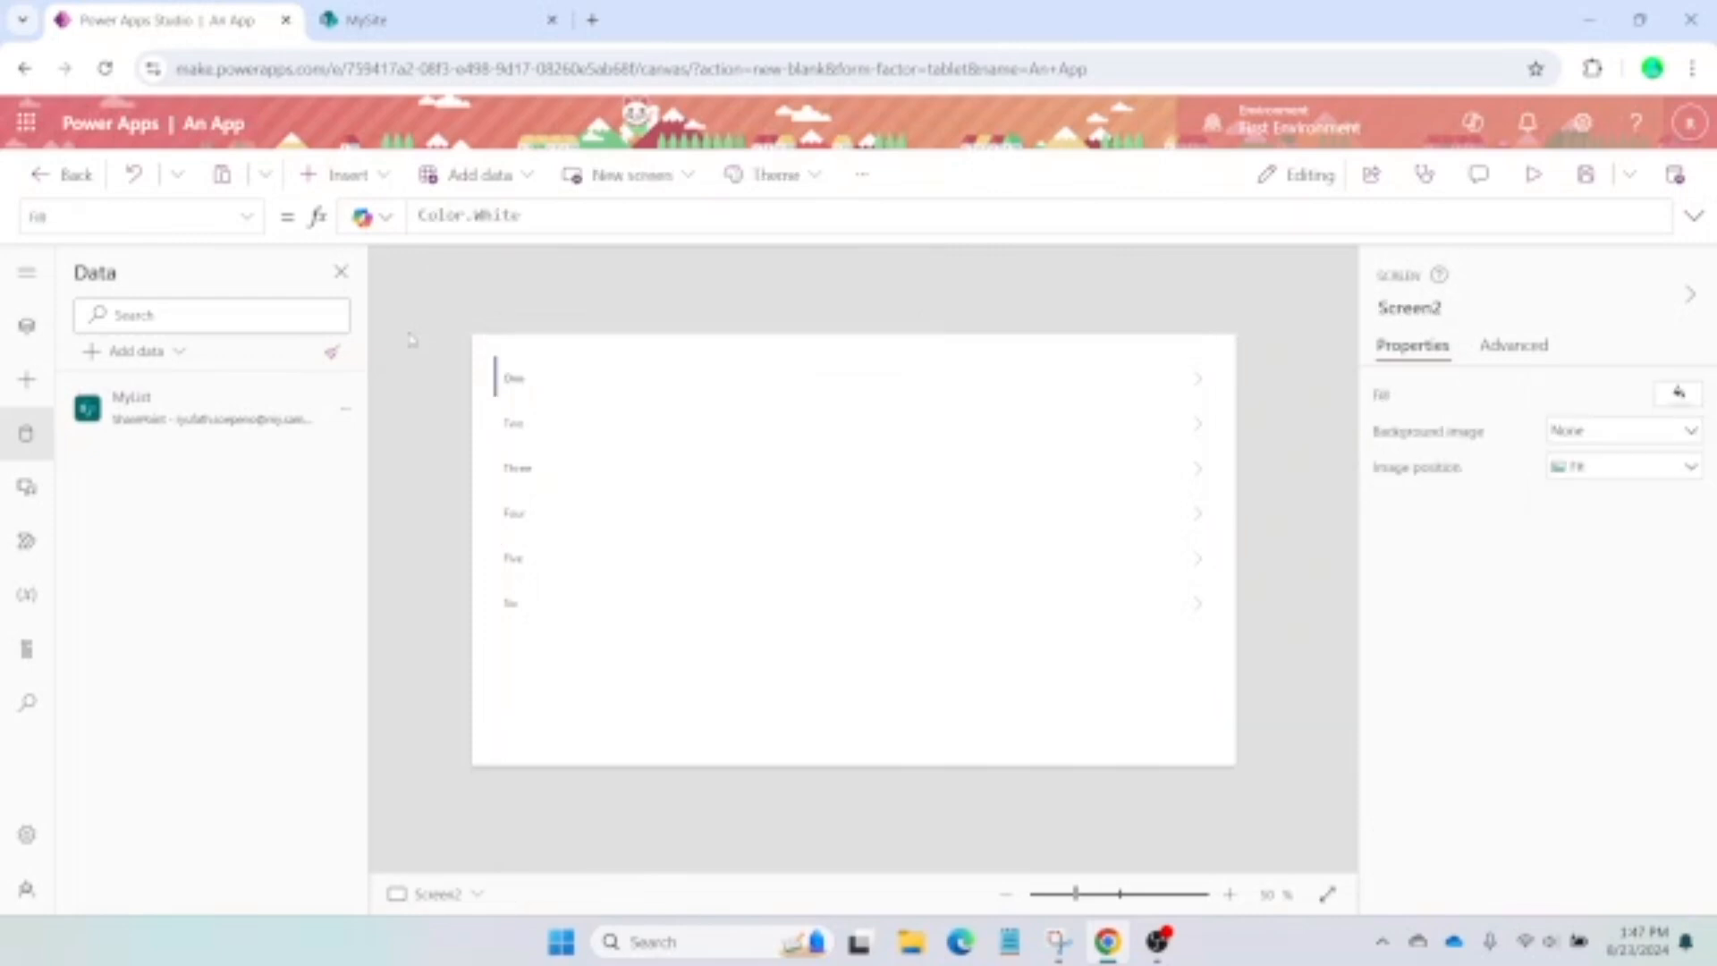
pyautogui.click(27, 325)
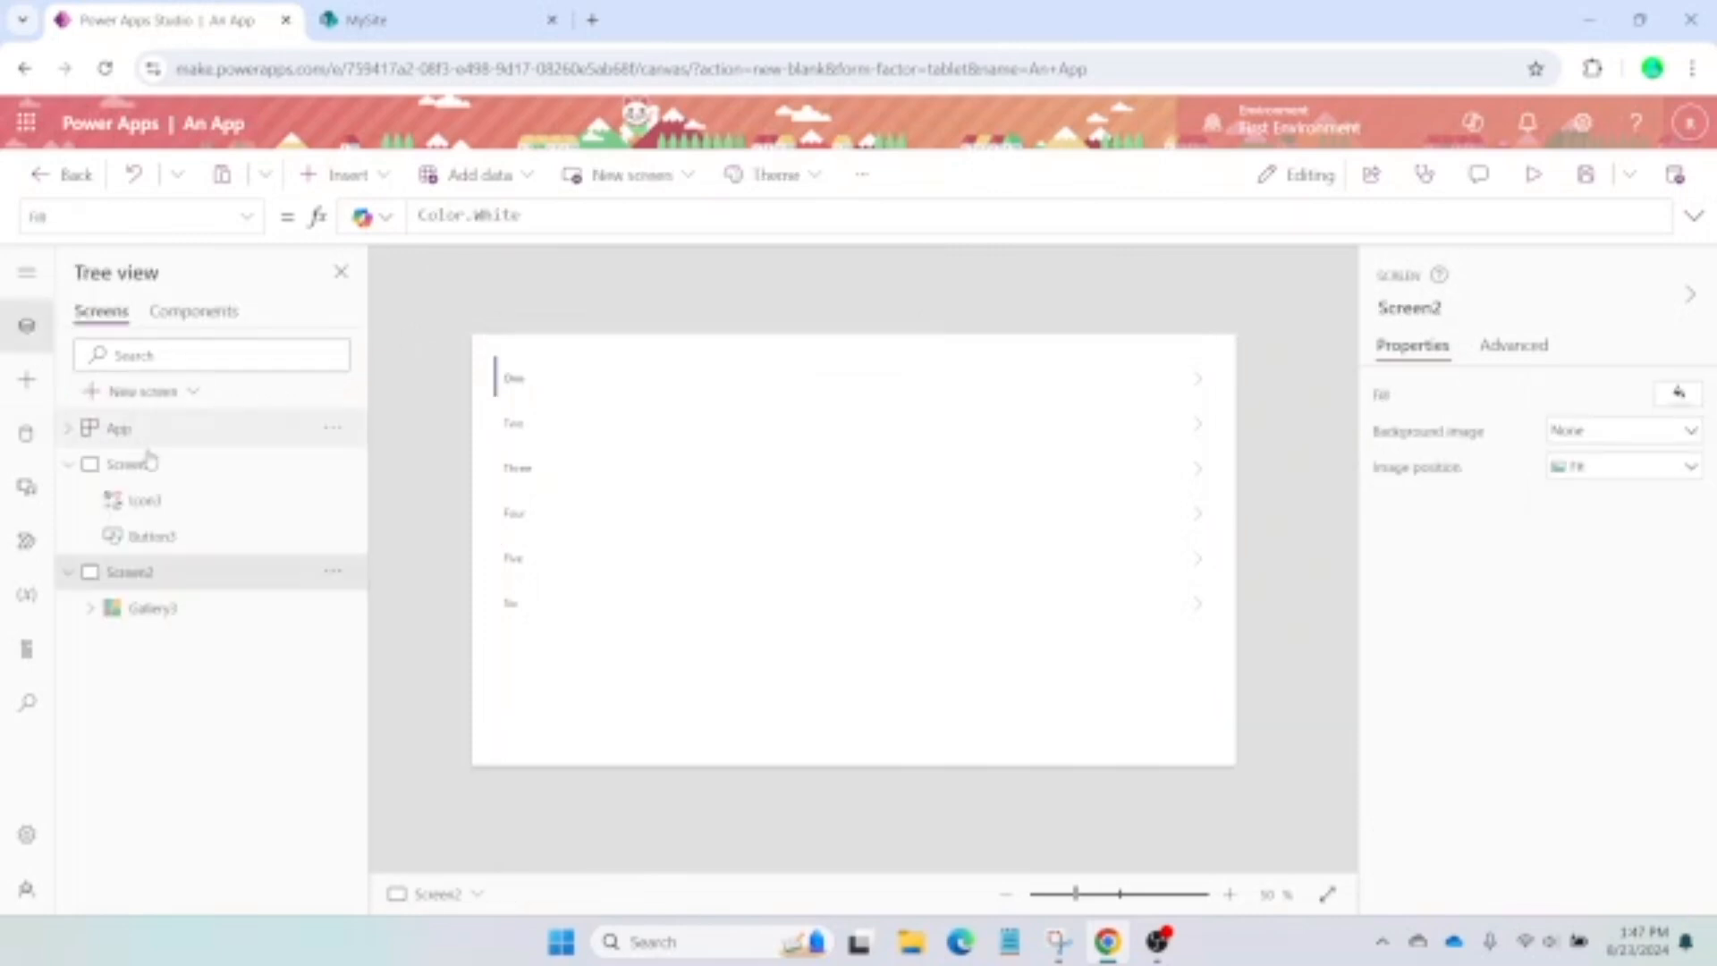
pyautogui.click(164, 474)
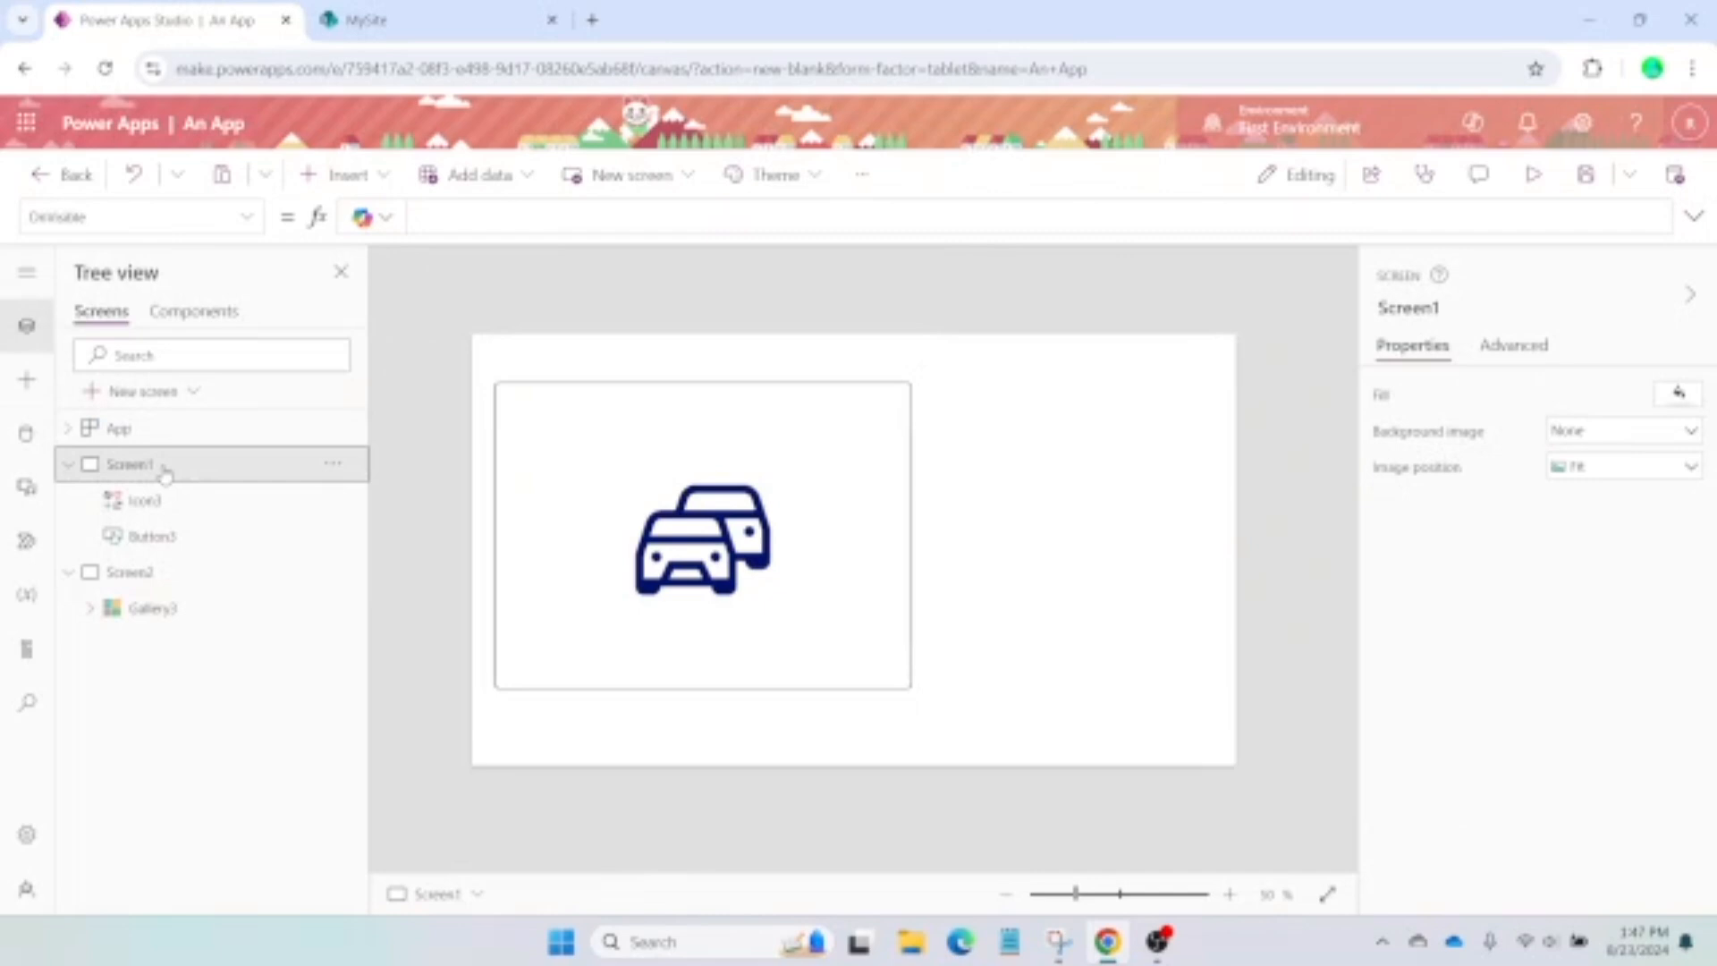
pyautogui.click(383, 177)
pyautogui.click(358, 313)
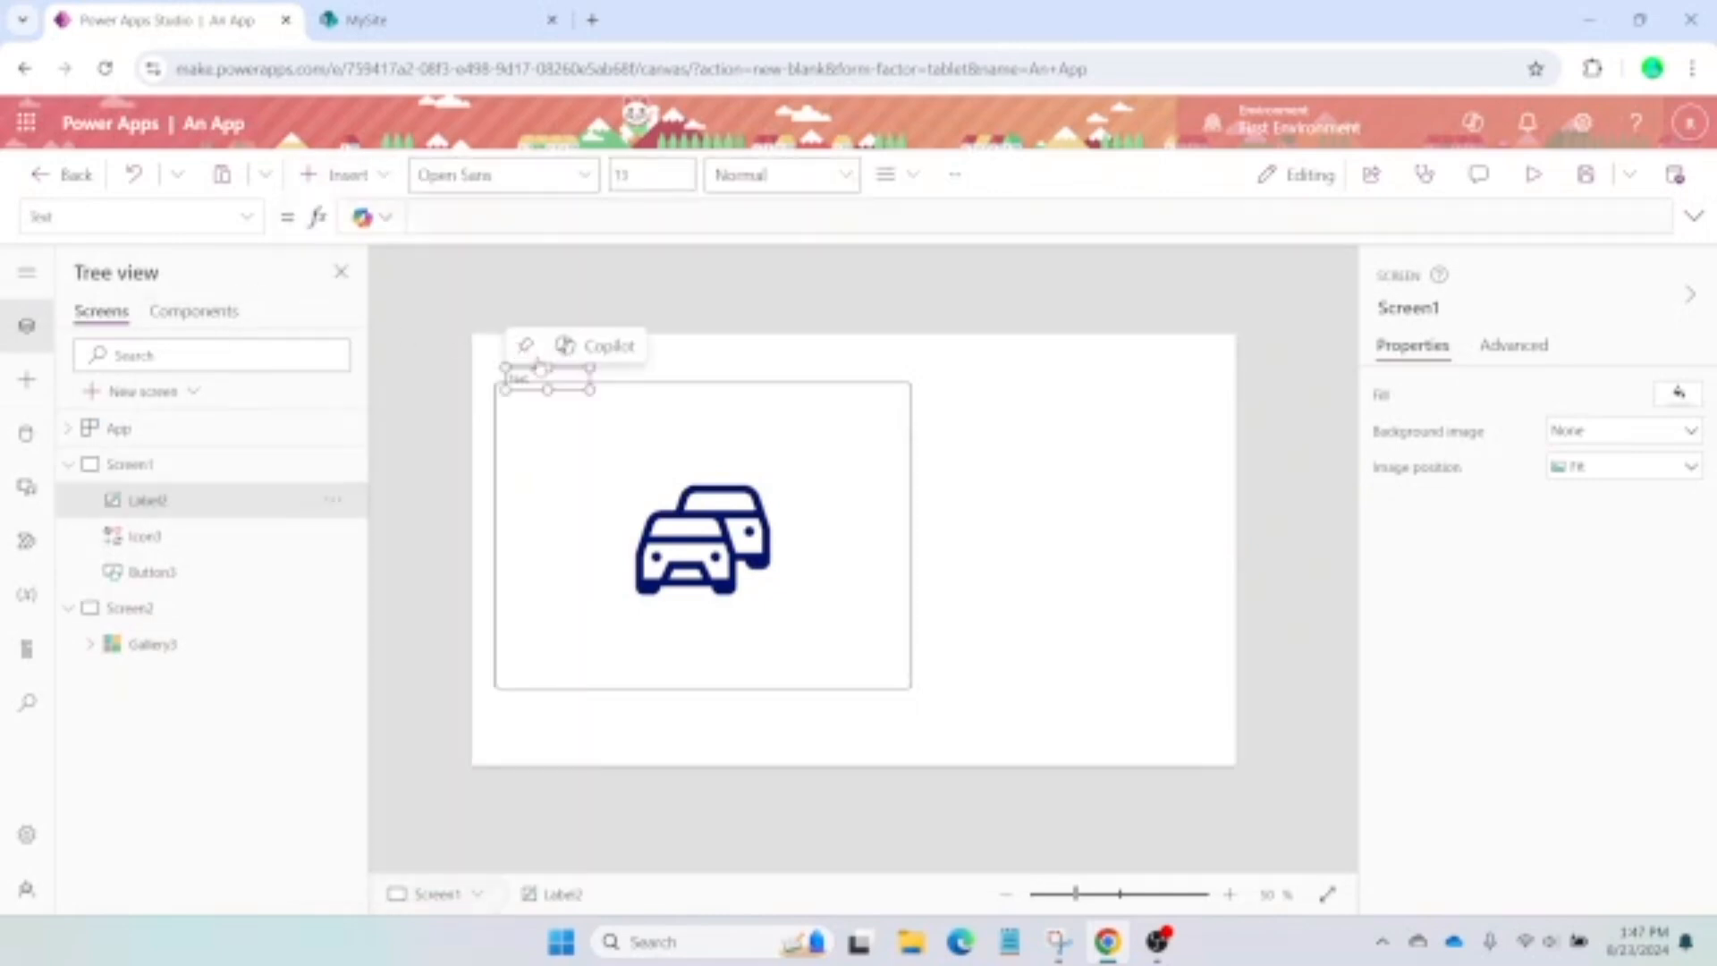
pyautogui.moveTo(539, 369); pyautogui.dragTo(805, 419)
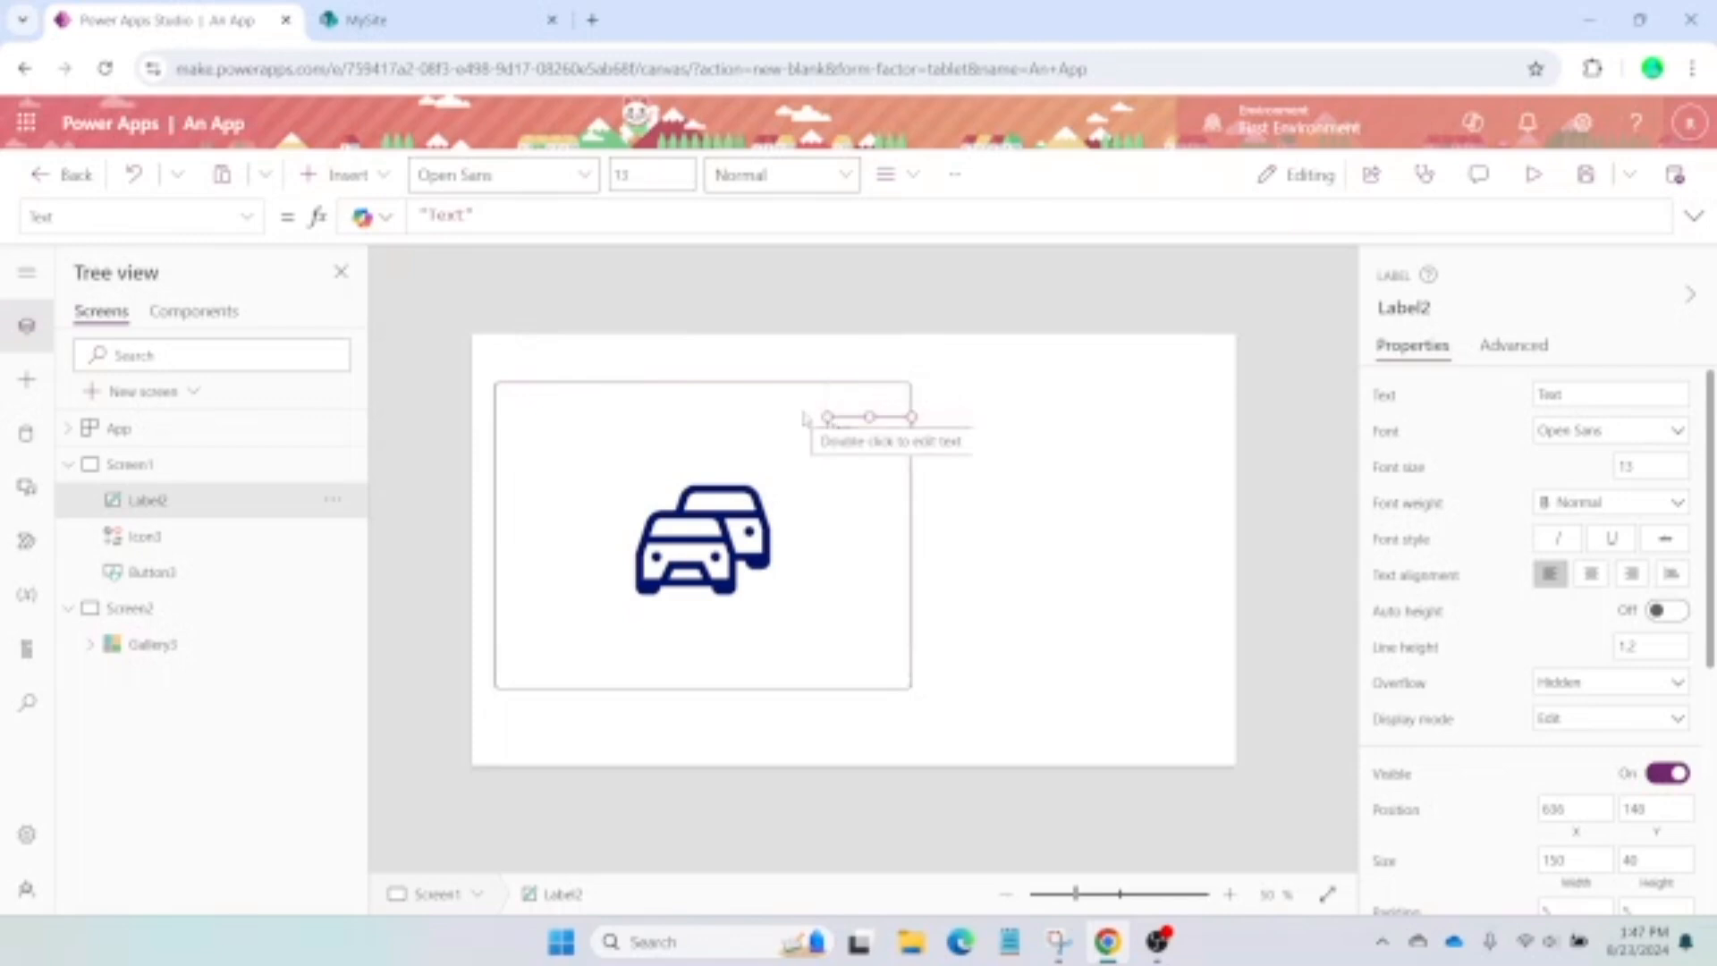
pyautogui.click(867, 300)
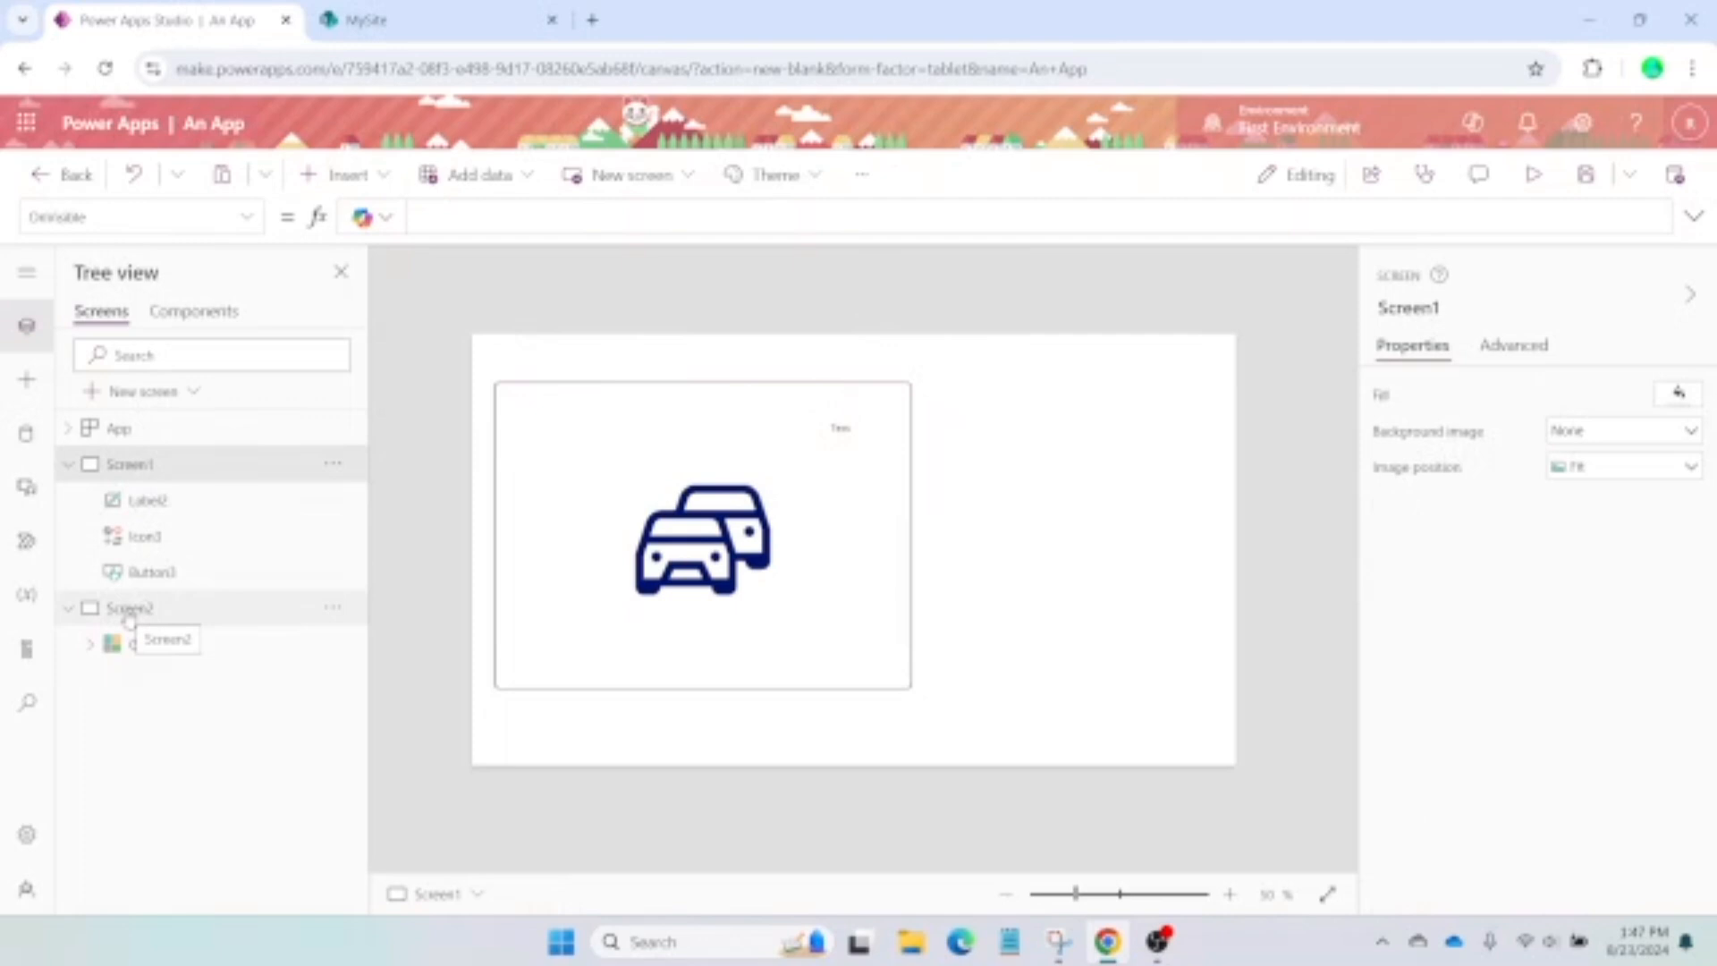
# Replace the OnSelect formula of the Screen2 gallery's next arrow with Set(YourID, ThisItem.ID)
pyautogui.click(130, 616)
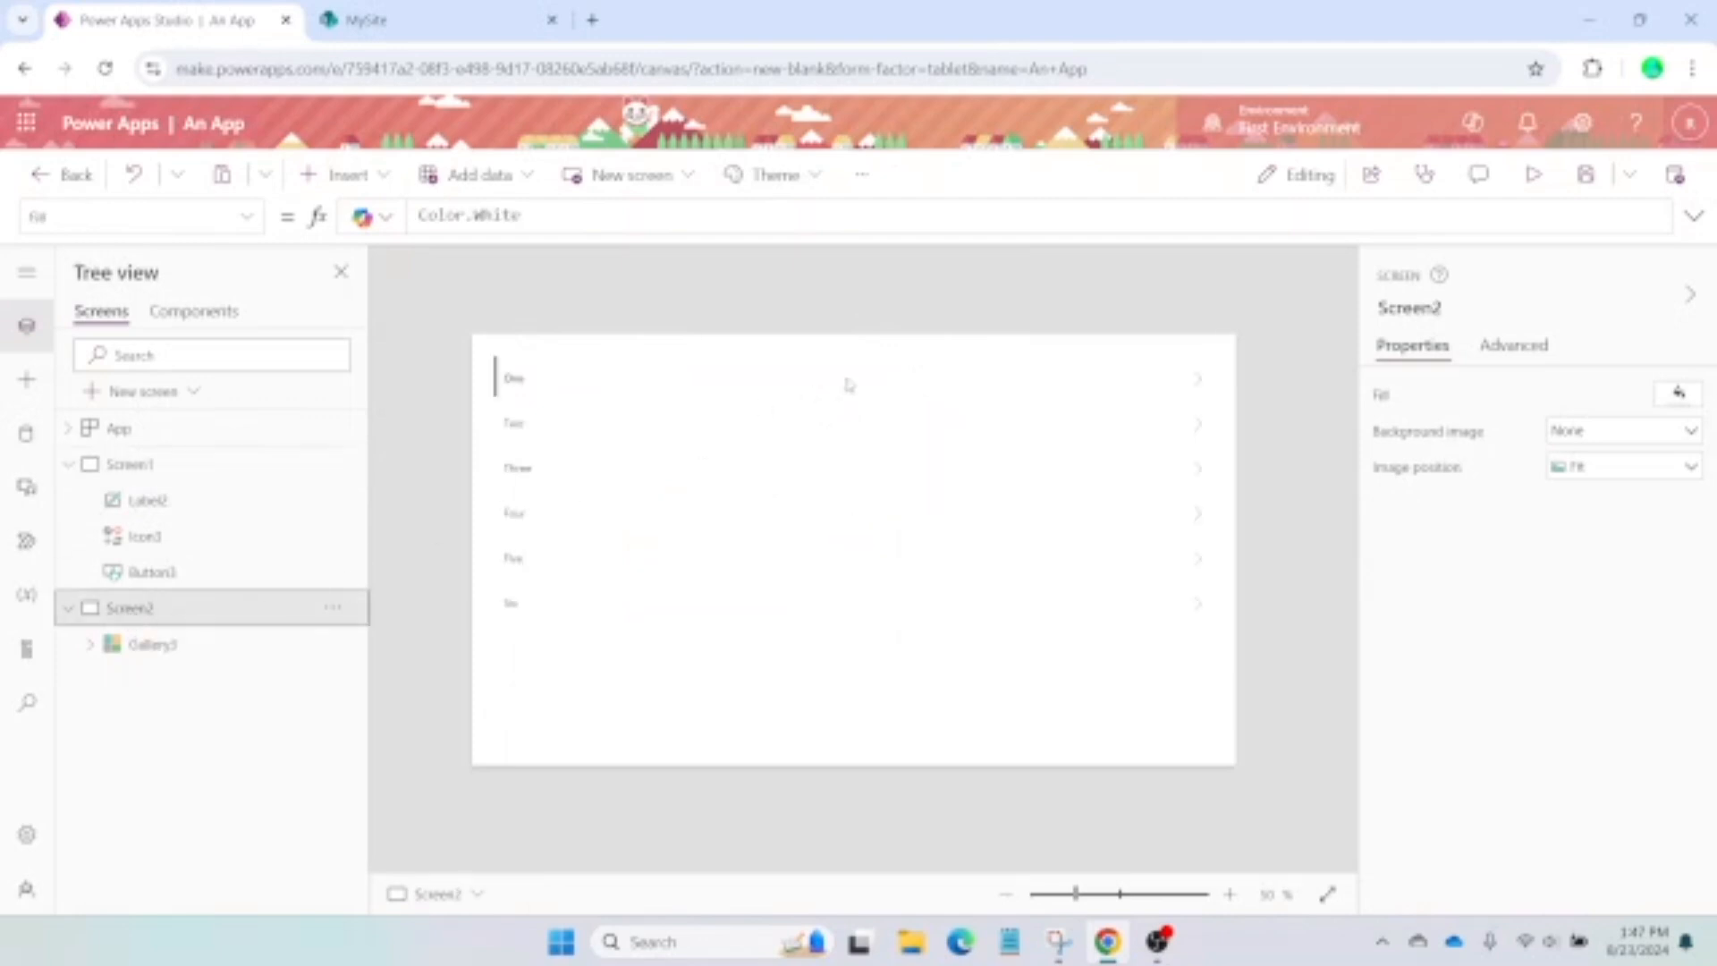
pyautogui.click(1200, 382)
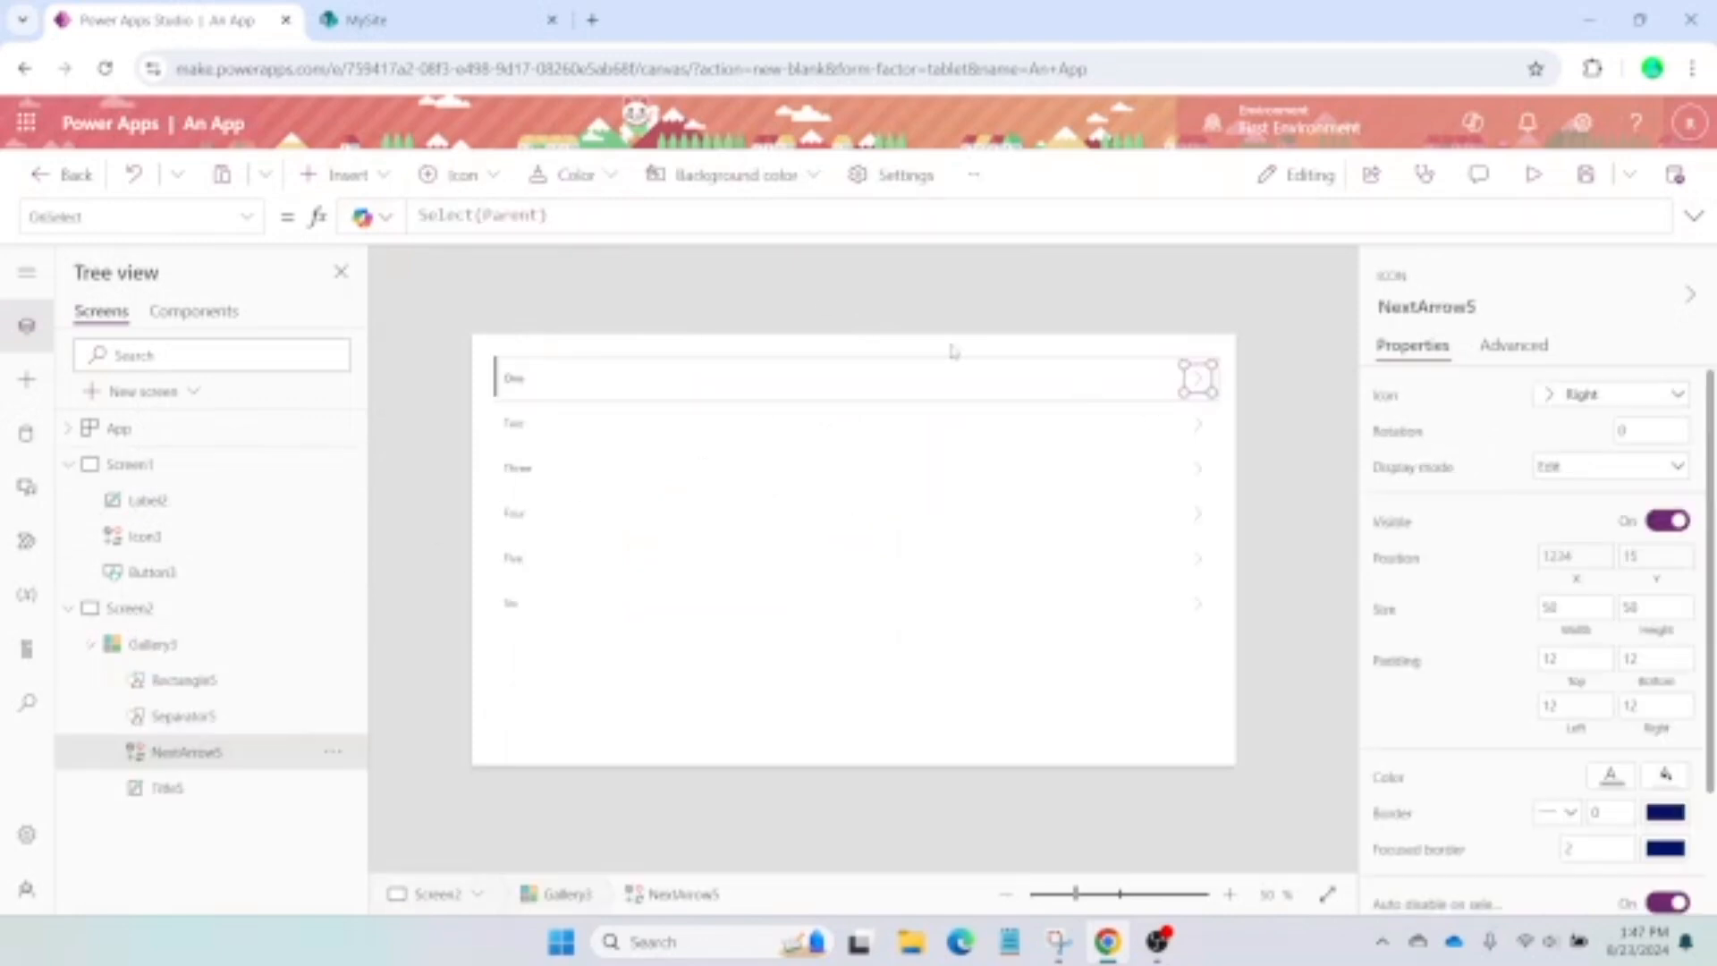
pyautogui.click(565, 213)
pyautogui.hotkey('ctrl', 'a')
pyautogui.write('Set')
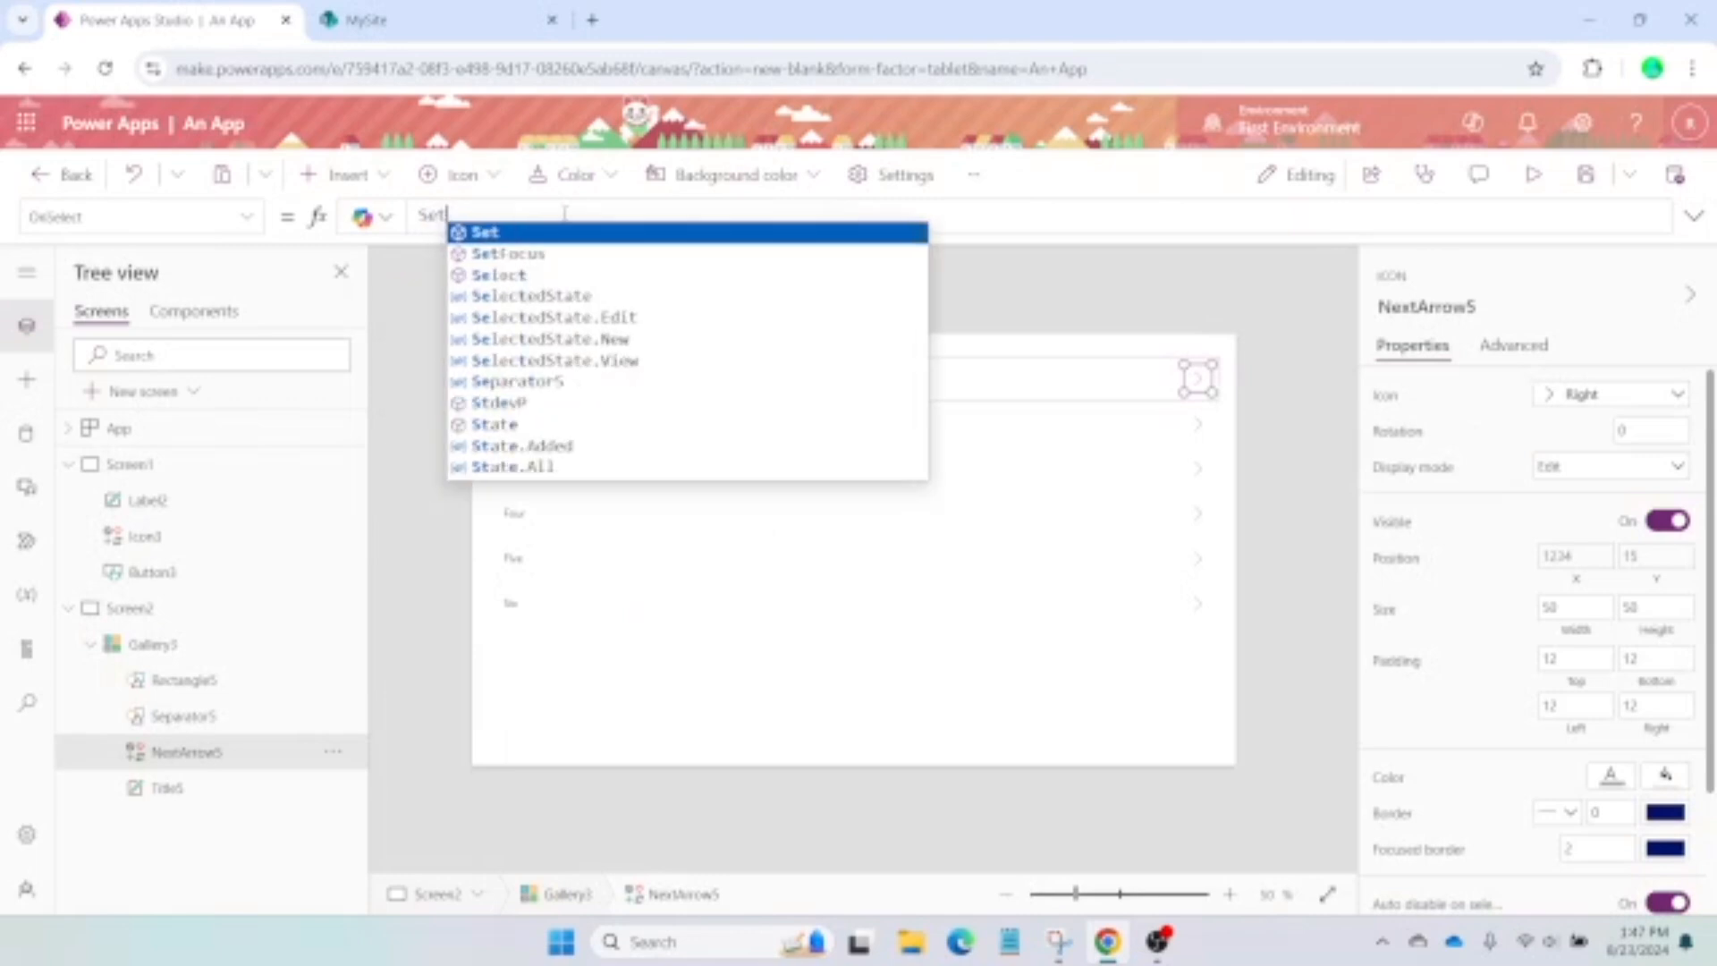
pyautogui.write('(You')
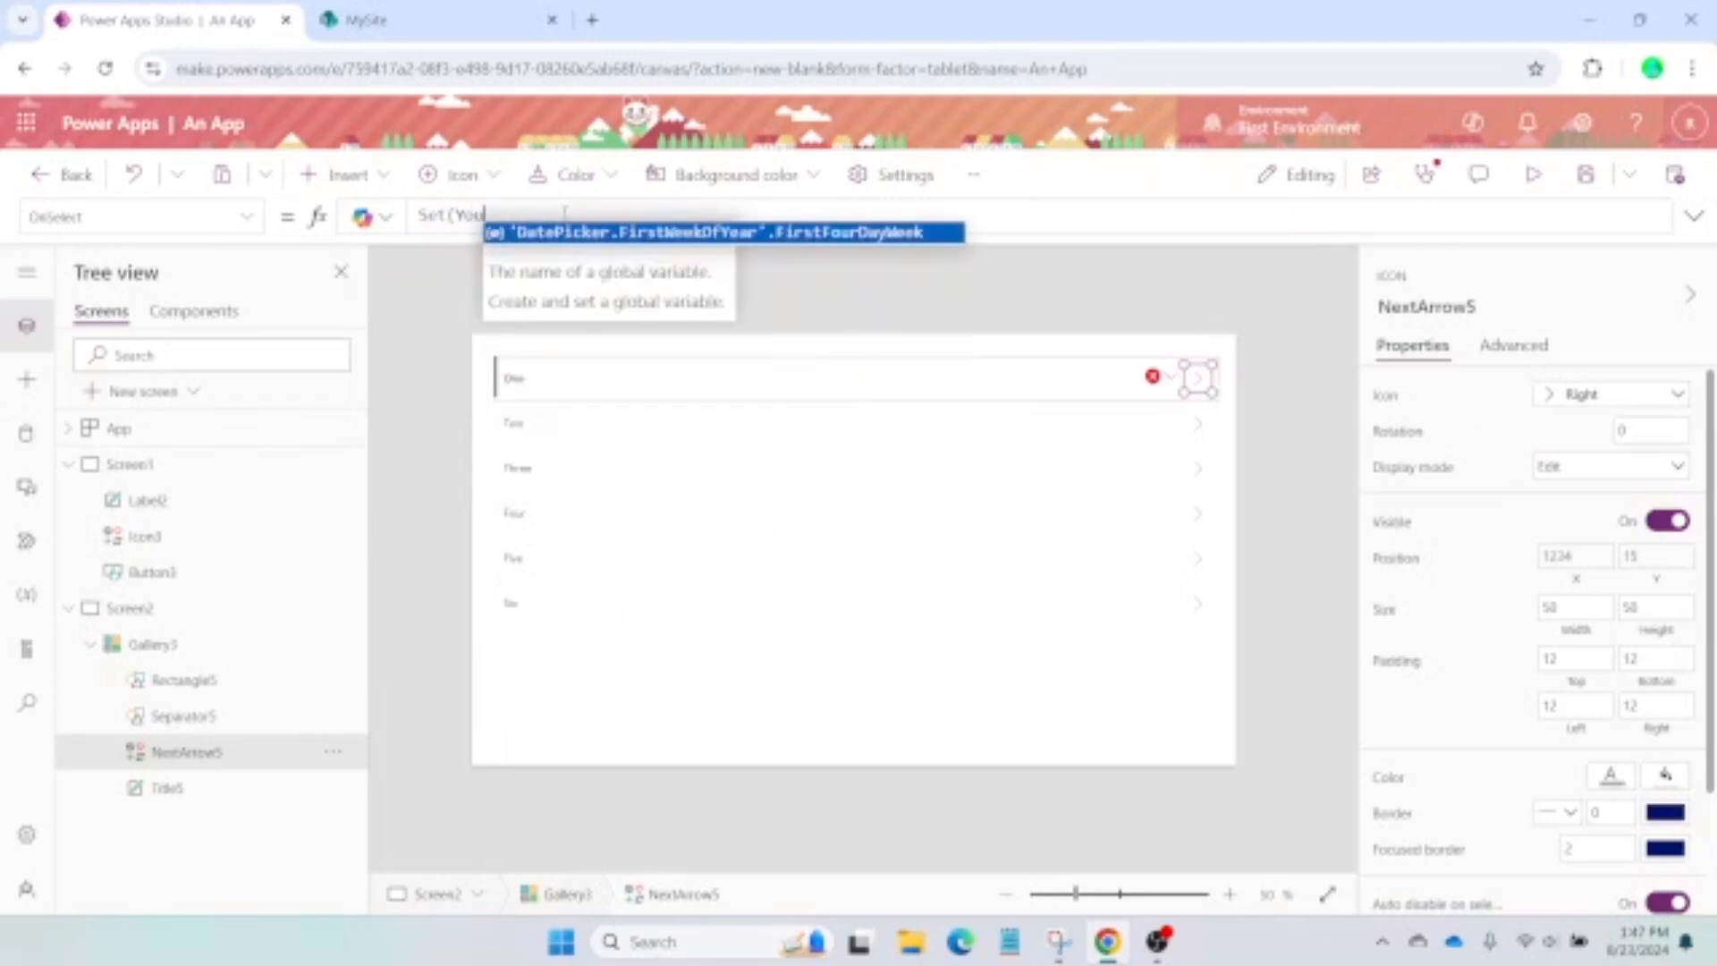
pyautogui.write('rID')
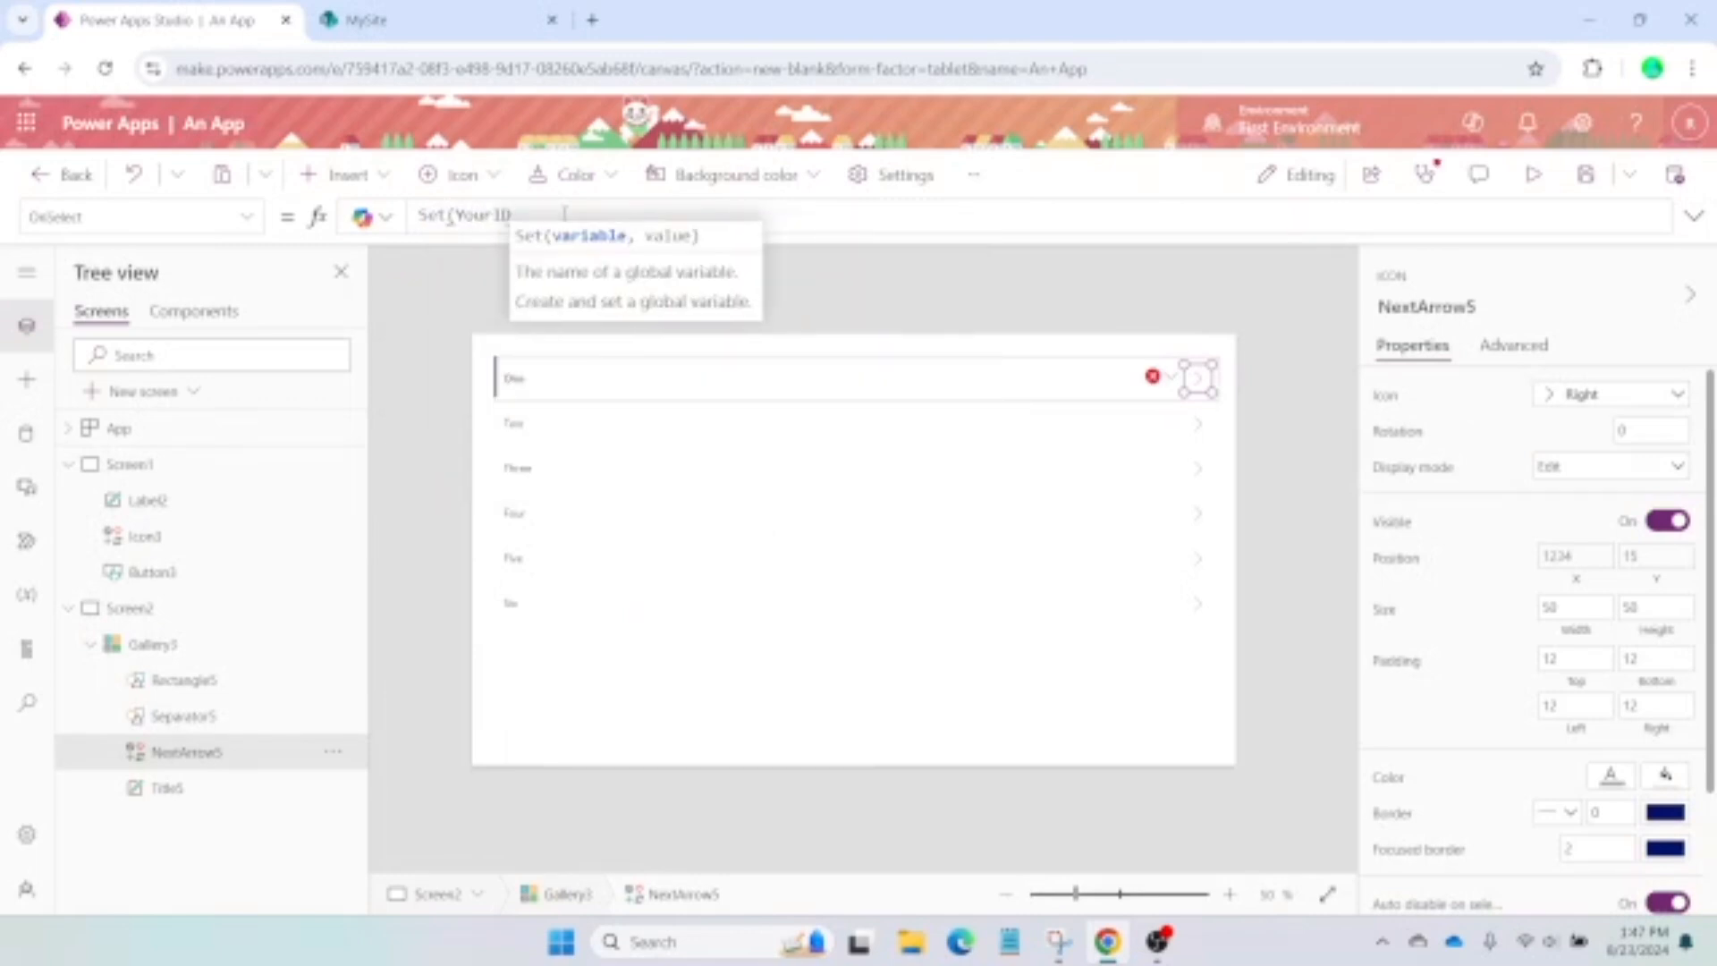
pyautogui.write(', ')
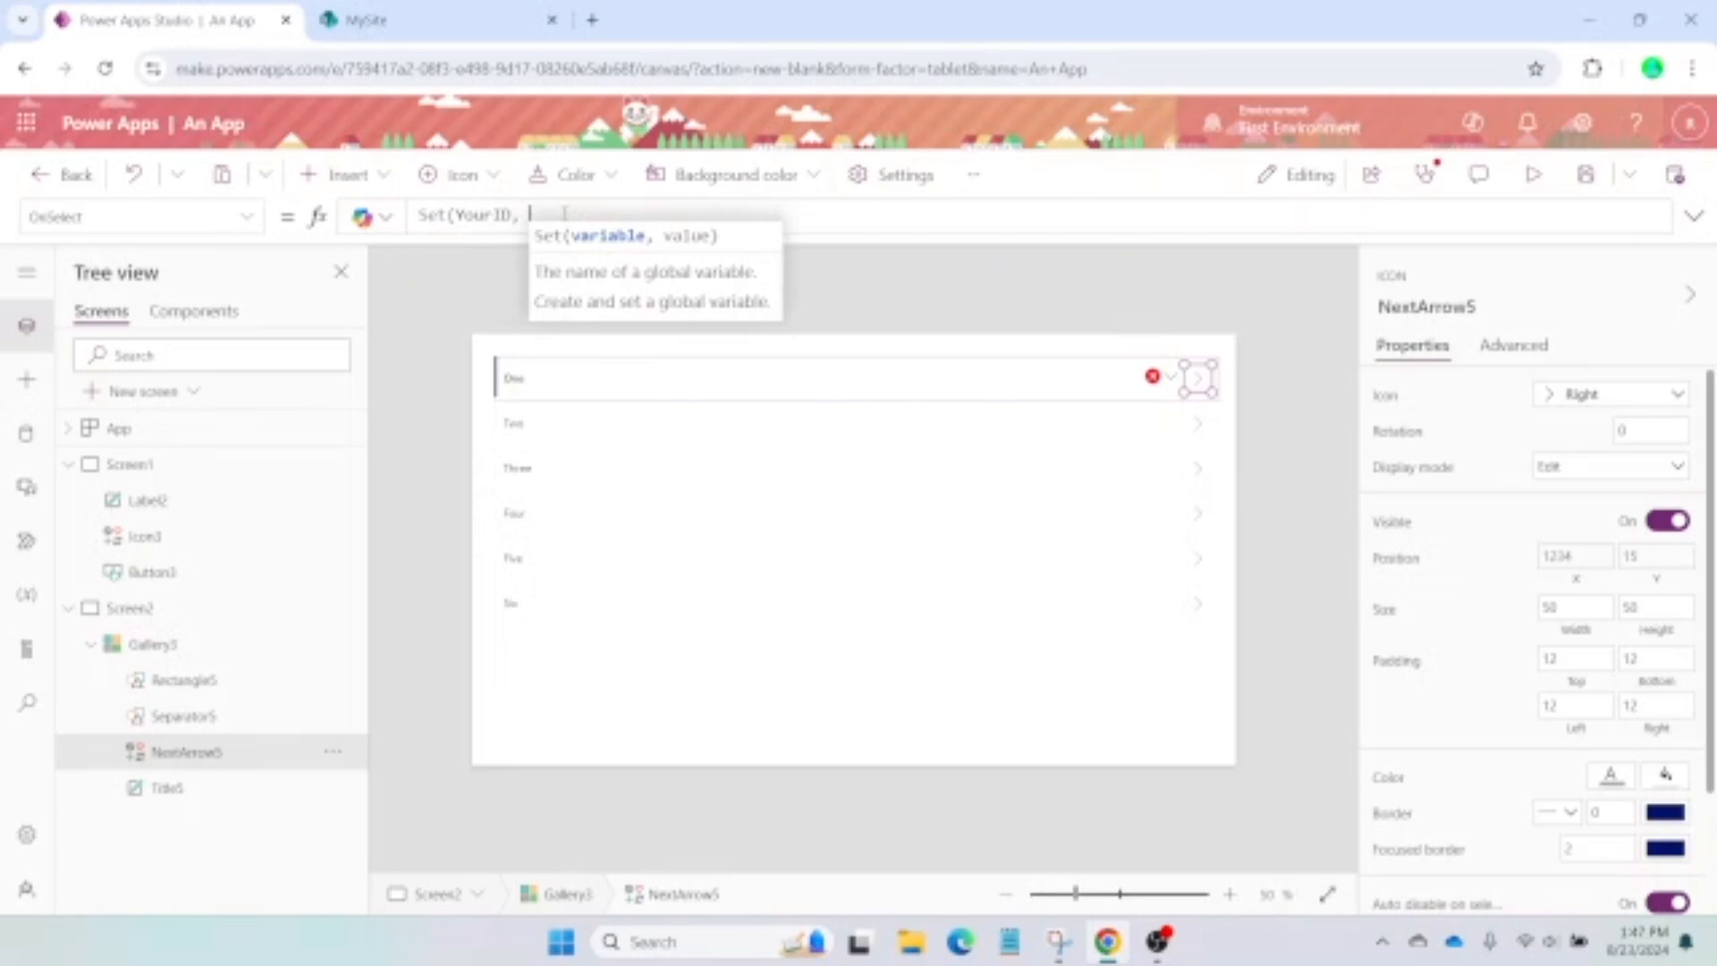
pyautogui.write('ThisItem.ID)')
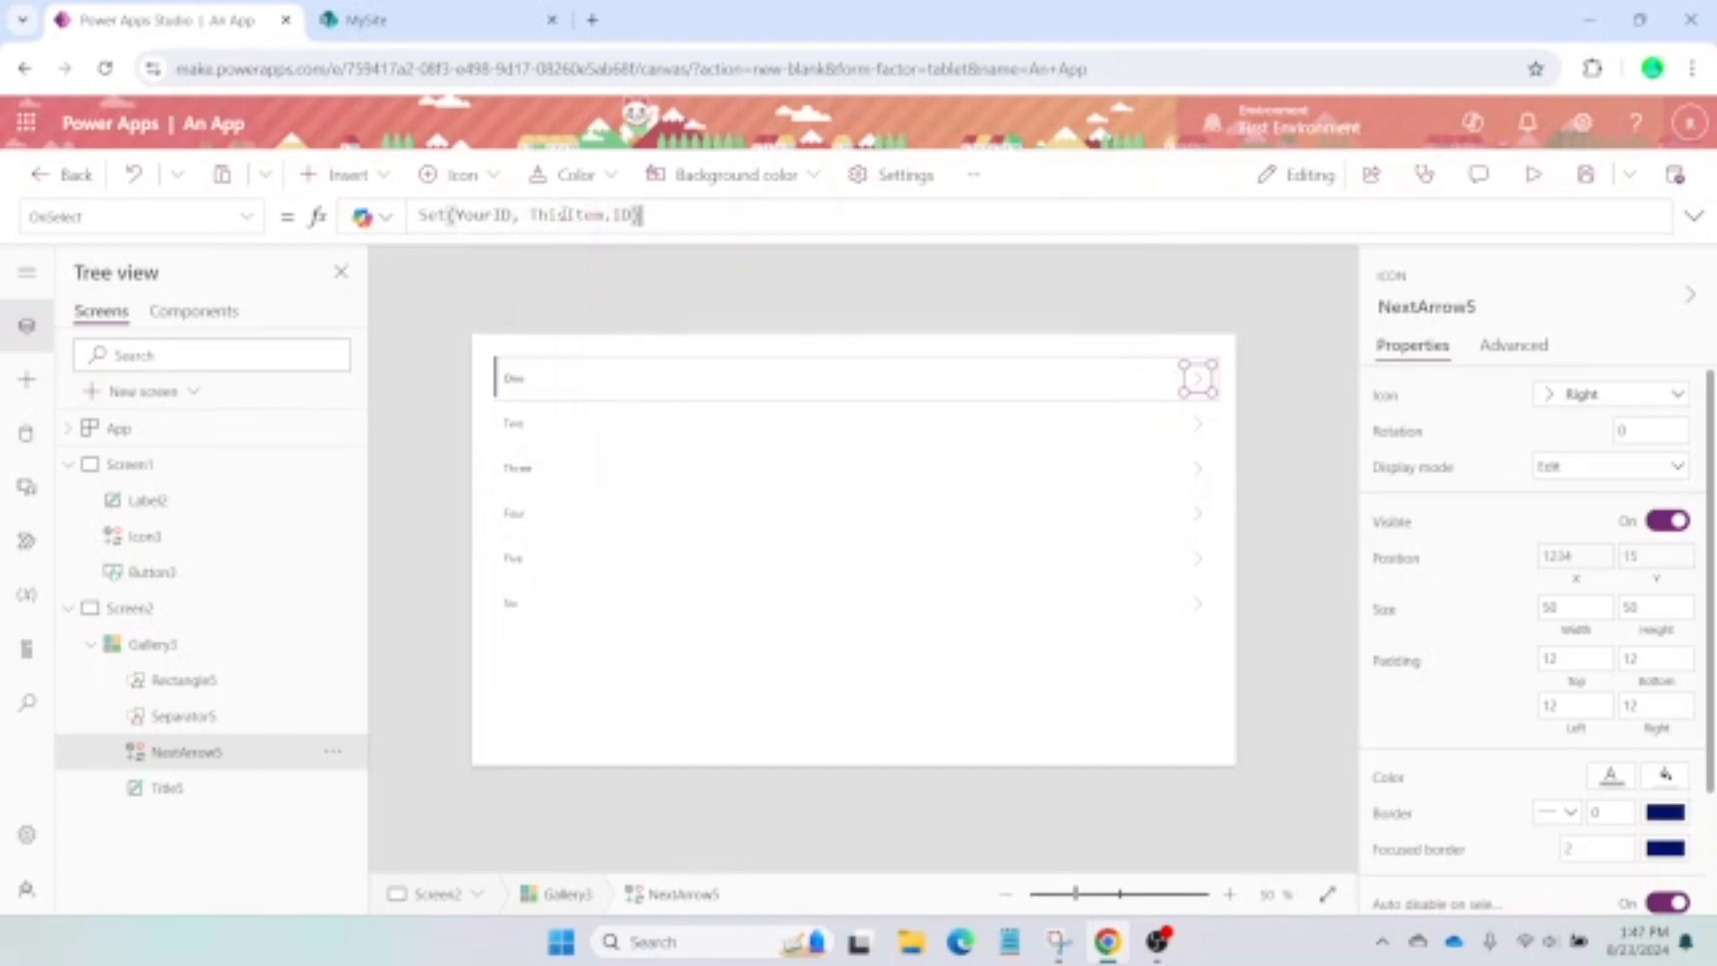
# End the next arrow's Set statement with a semicolon and add Navigate(Screen1); on a new line of its OnSelect formula
pyautogui.write(';')
pyautogui.hotkey('shift', 'Return')
pyautogui.write('Nav')
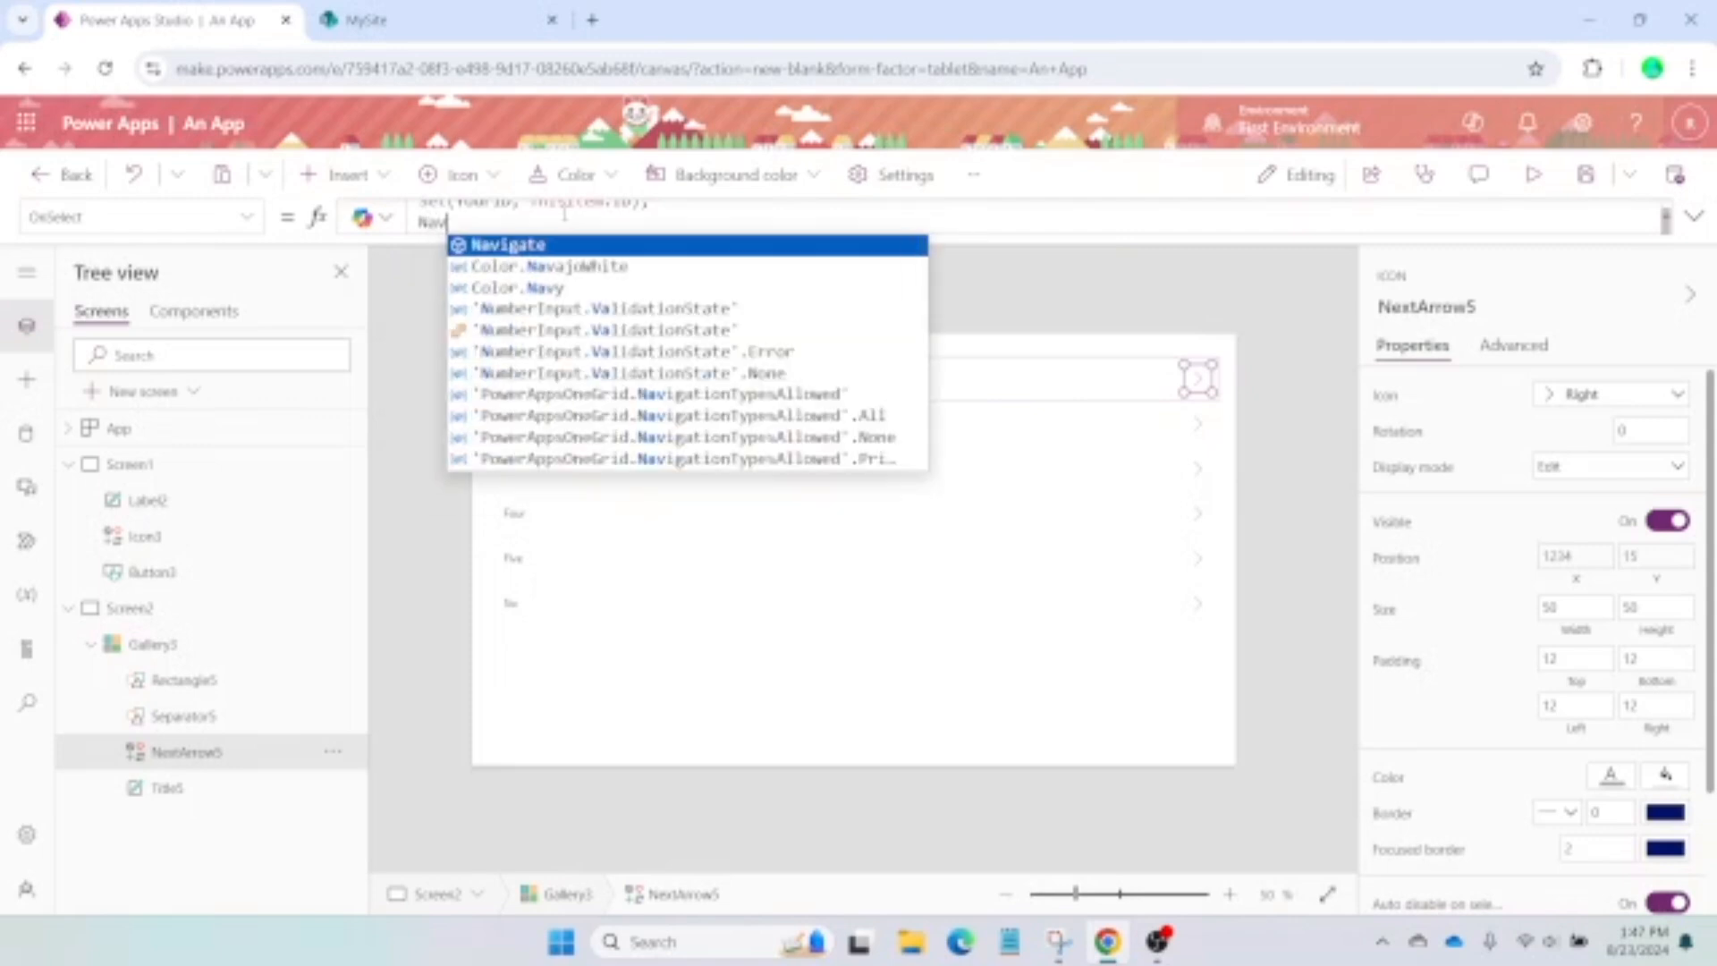
pyautogui.write('igate(S')
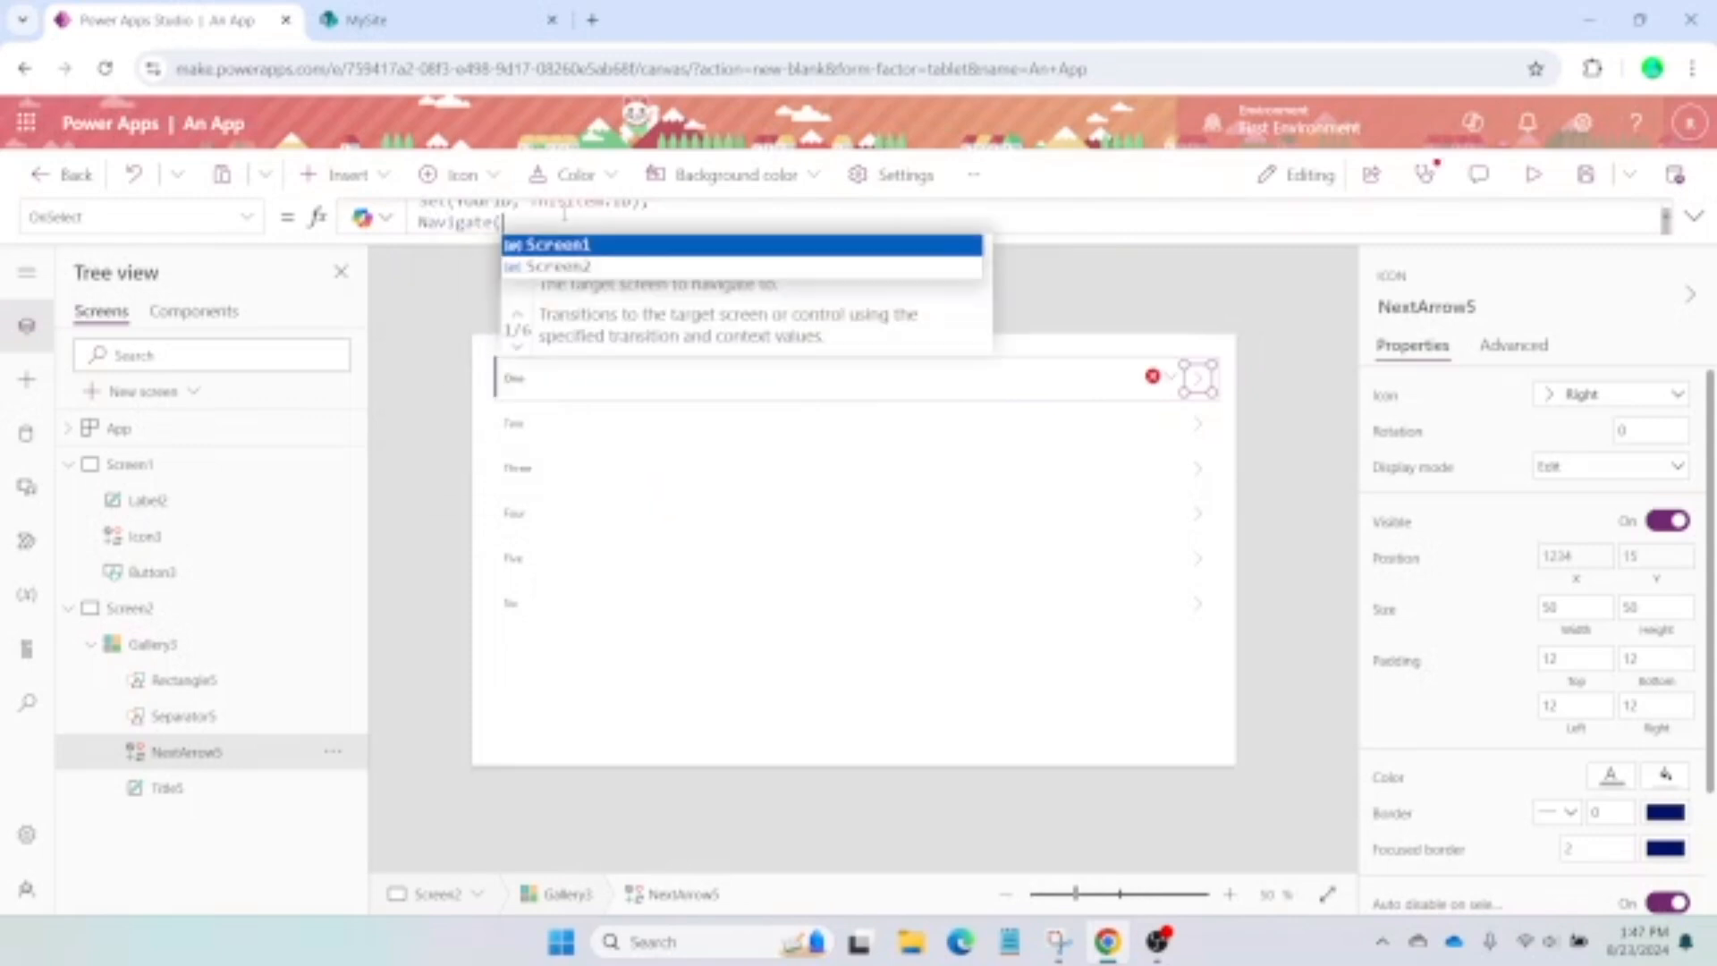
pyautogui.press('BackSpace')
pyautogui.press('BackSpace')
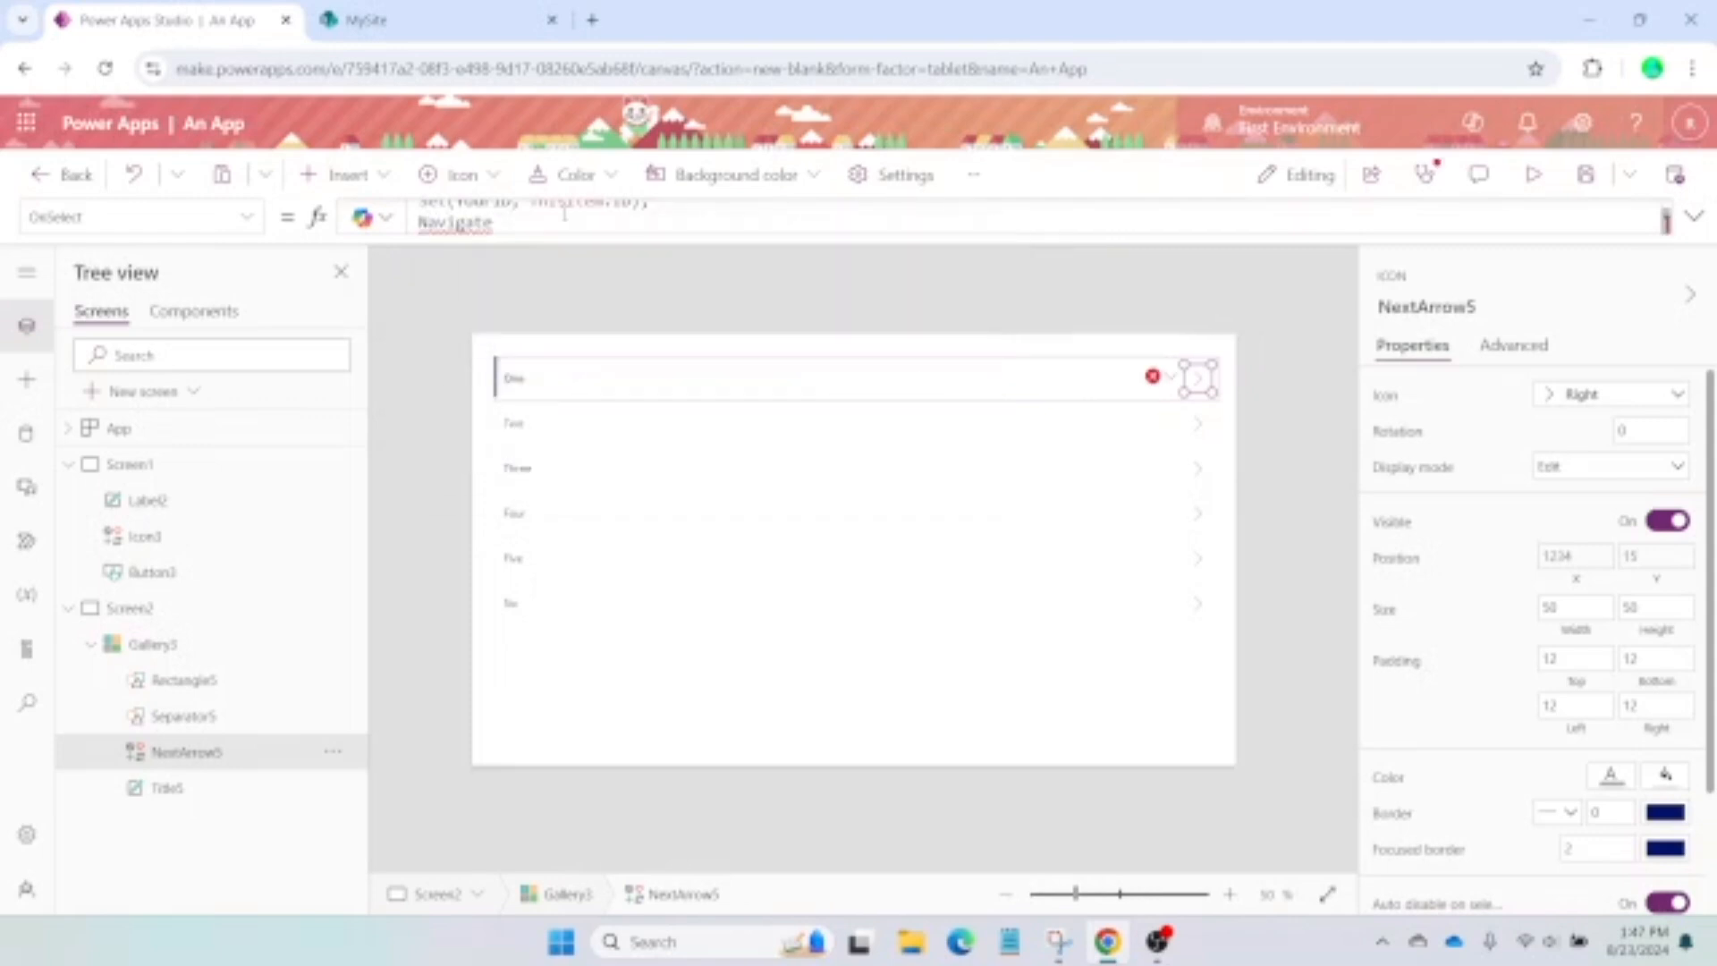
pyautogui.write('(Scre')
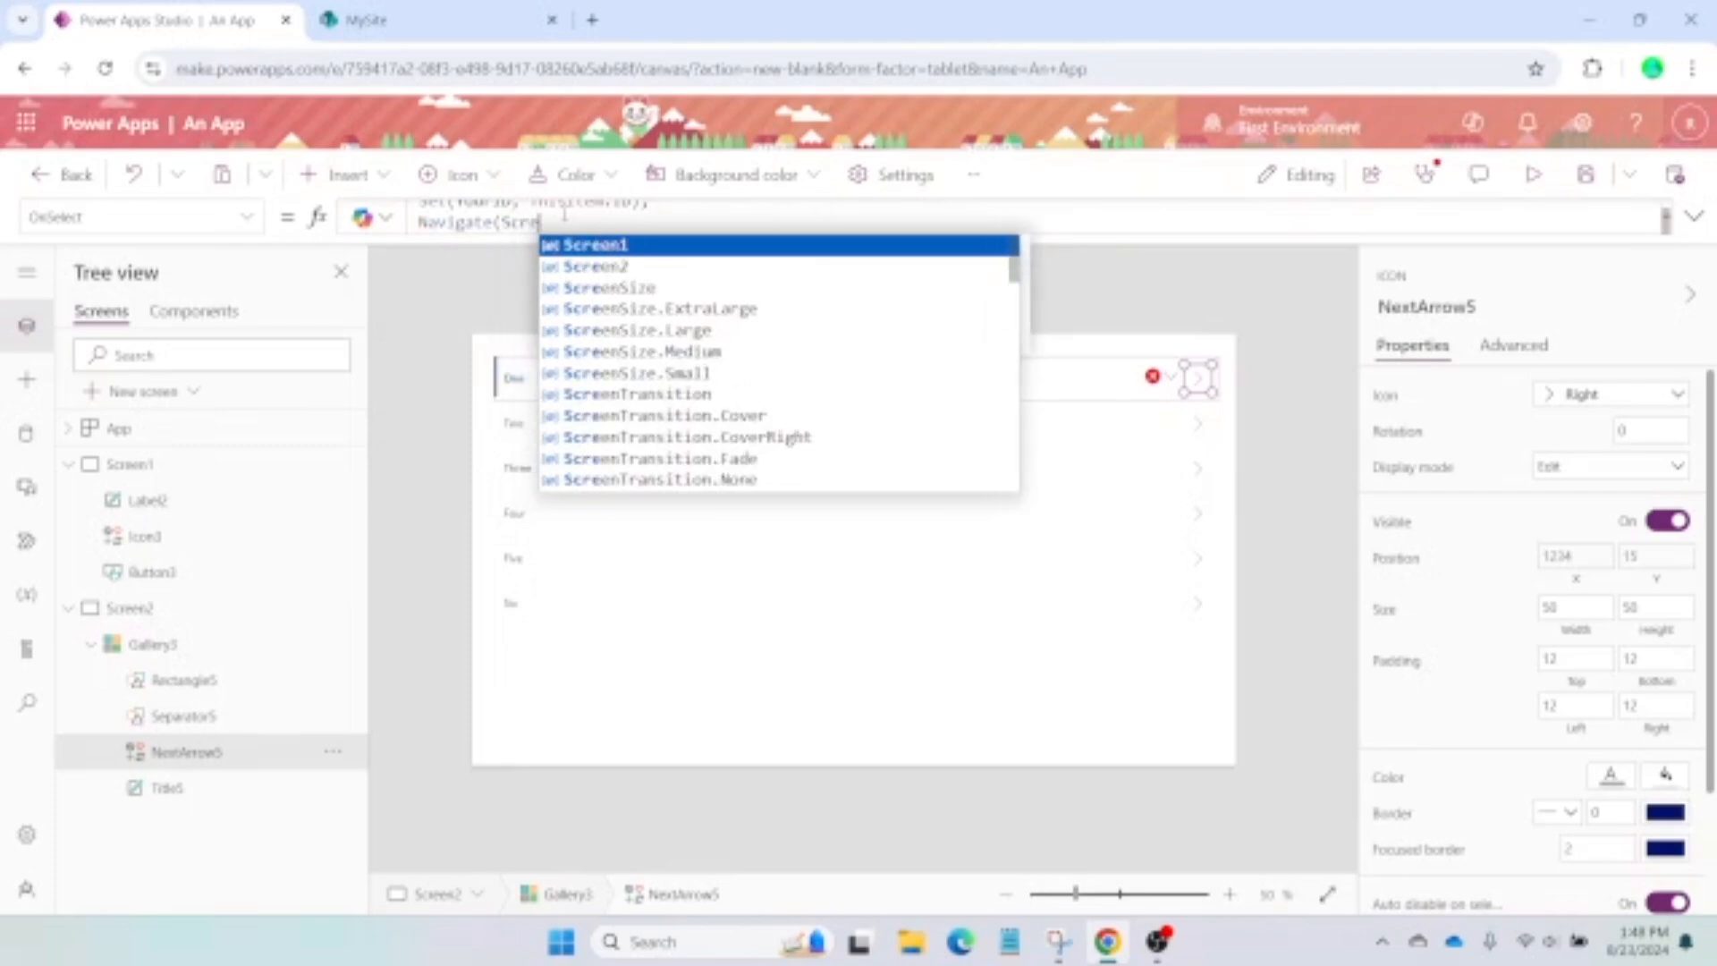
pyautogui.write('en1);')
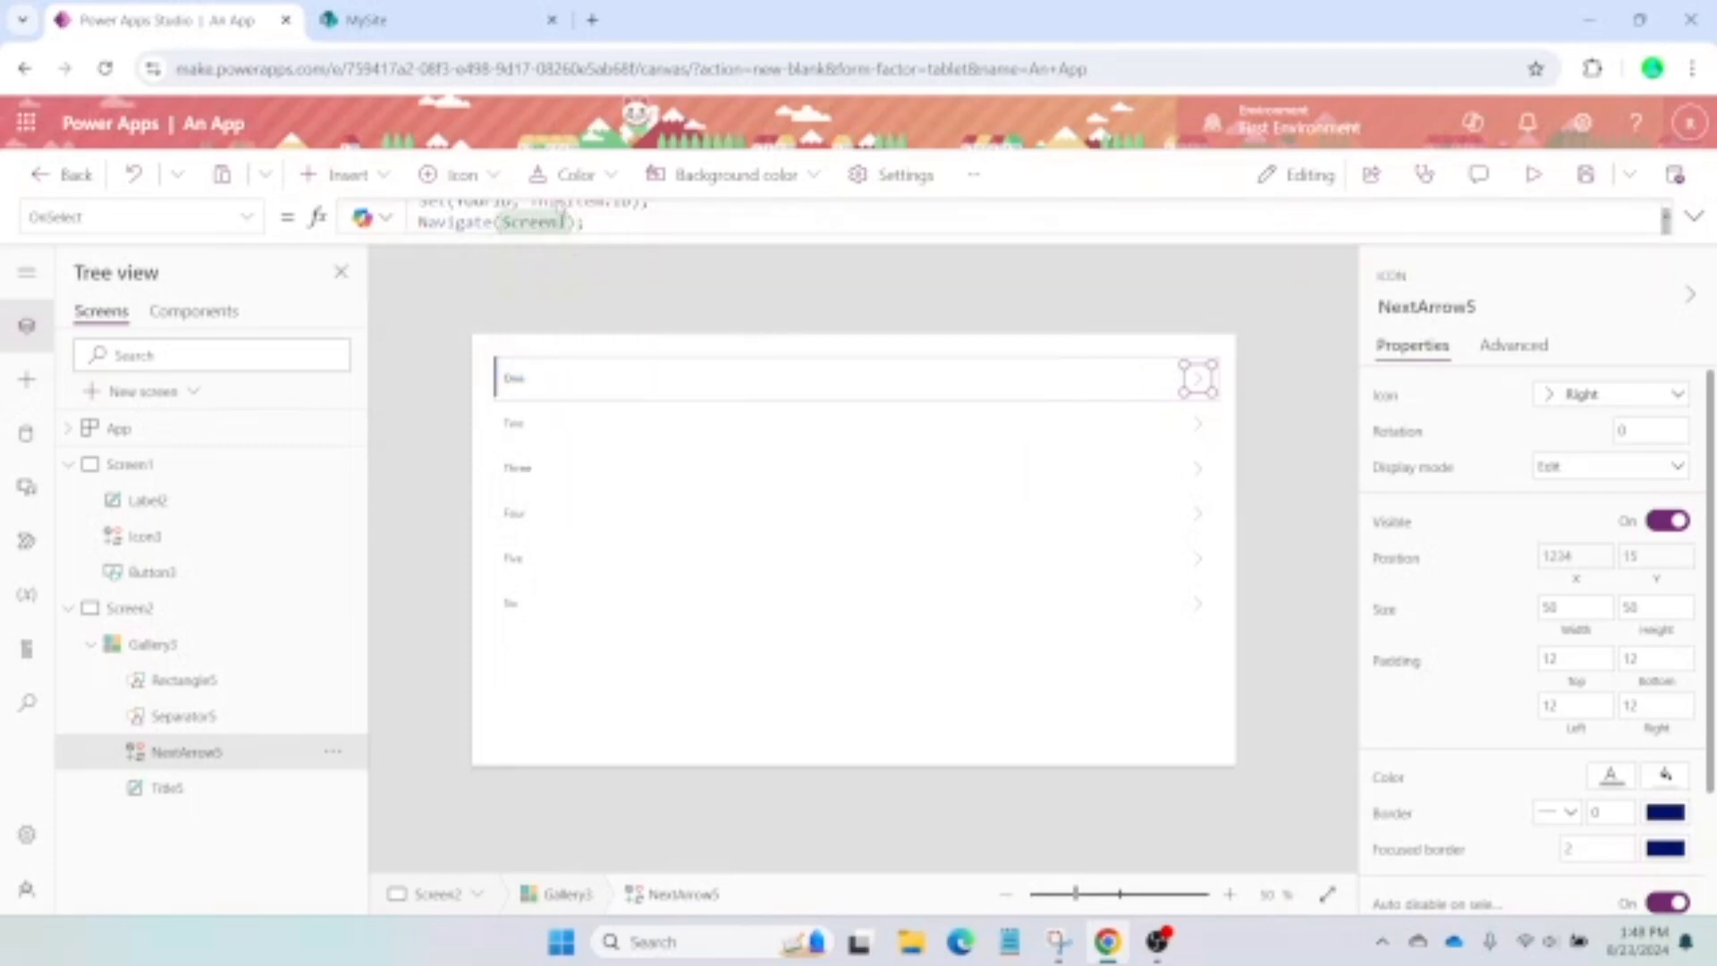
# Set Screen1's OnVisible formula to Set(UnreadCount, CountRows(Filter(MyList, Status = "Unread")));
pyautogui.click(201, 463)
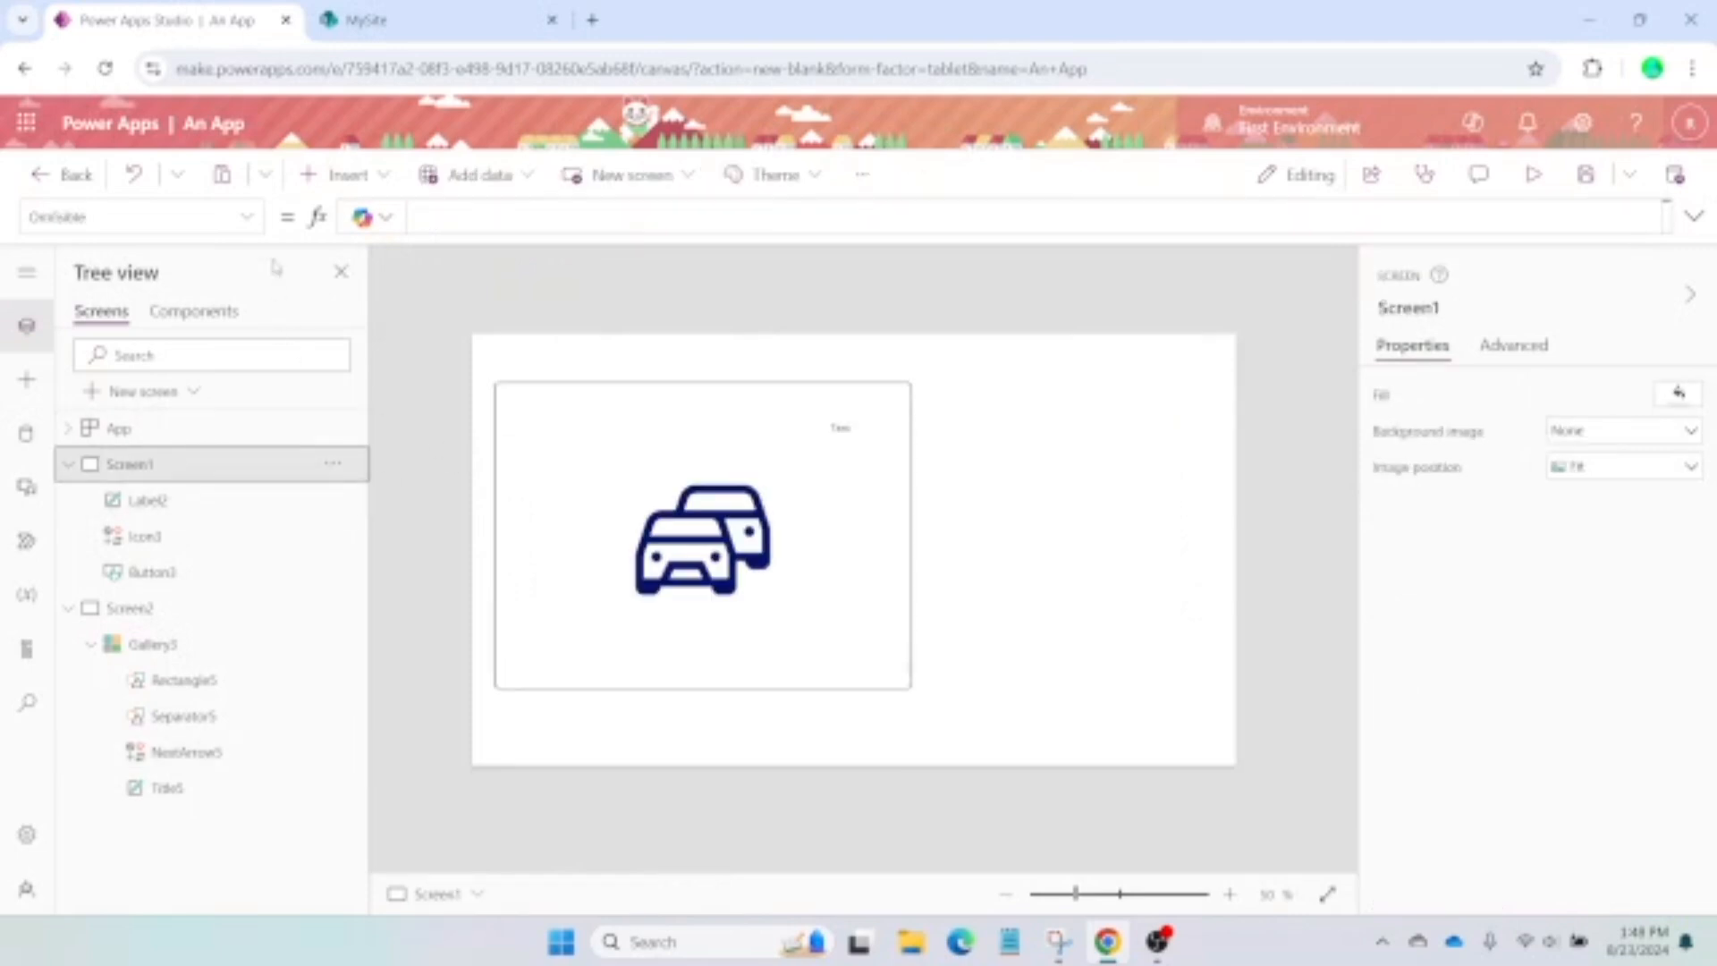
pyautogui.click(460, 225)
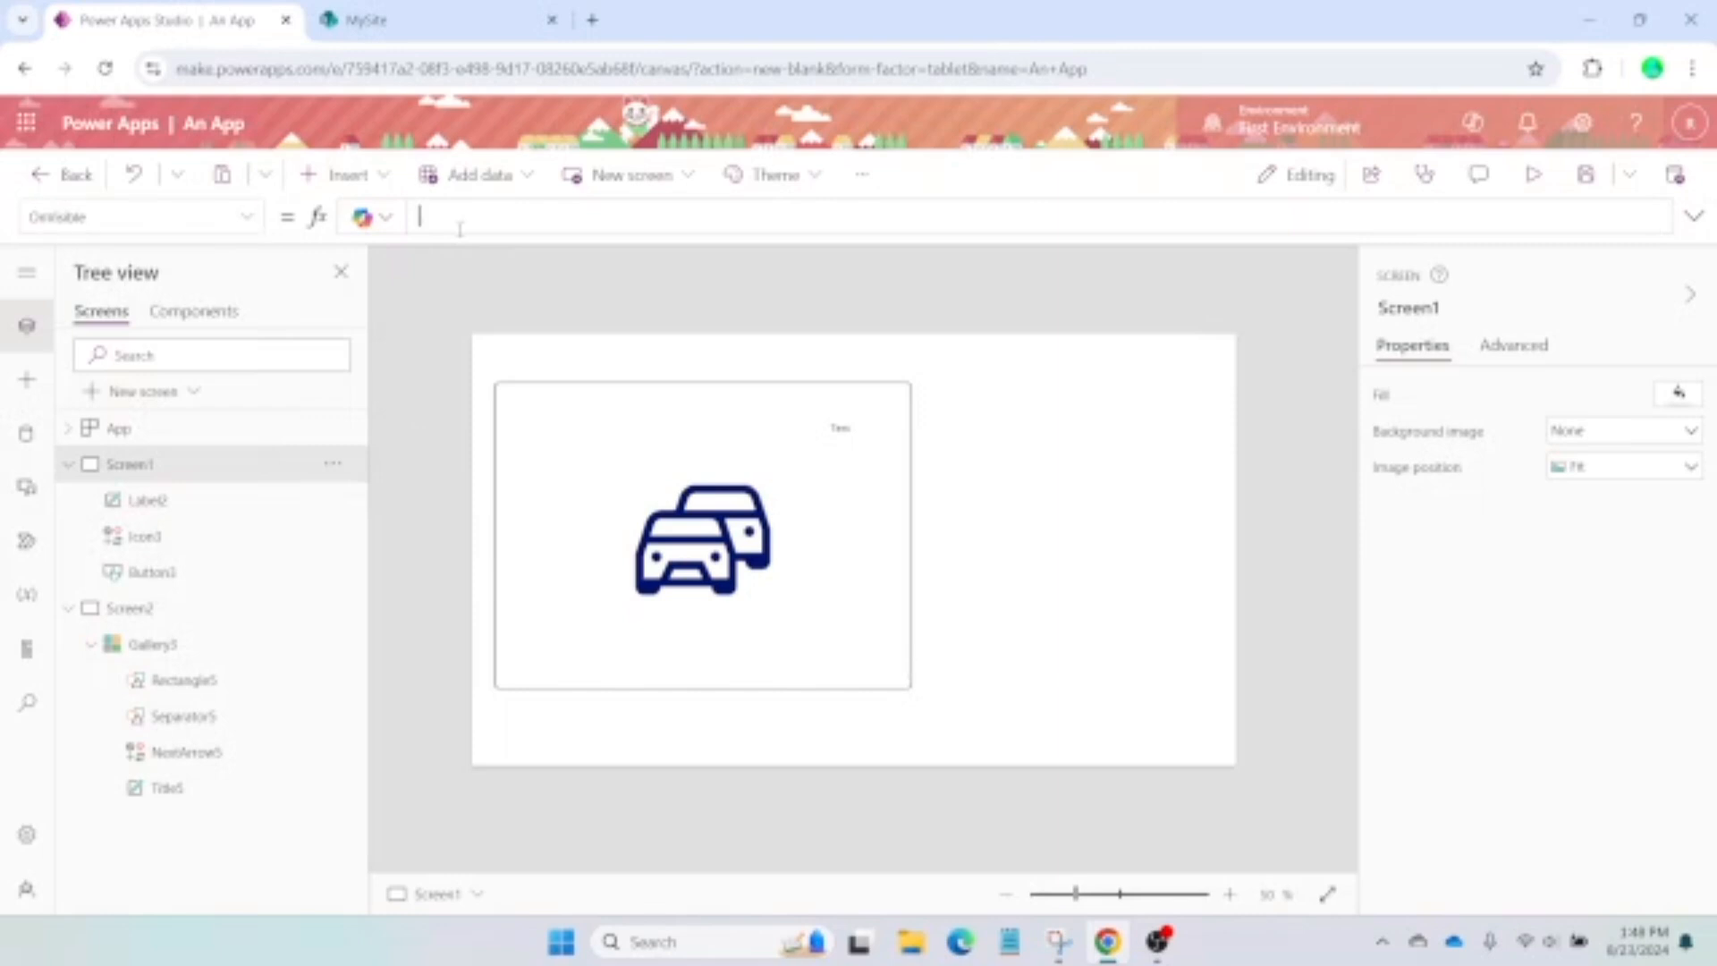
pyautogui.write('Set')
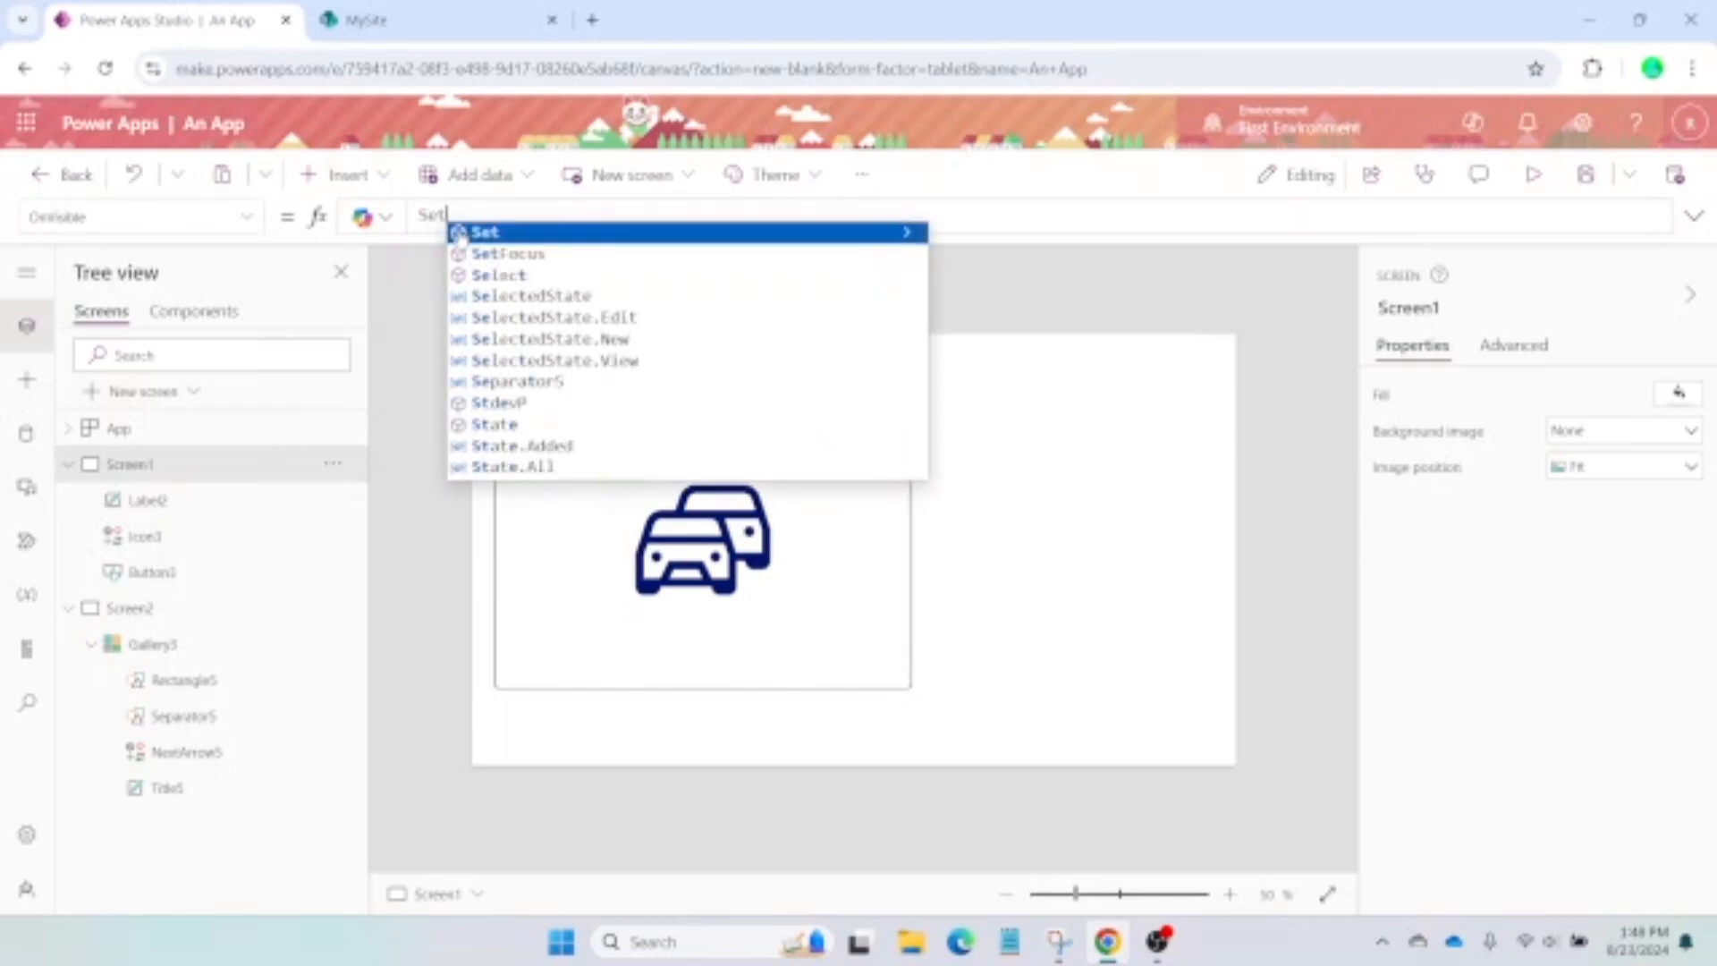
pyautogui.write('(UnteadCount')
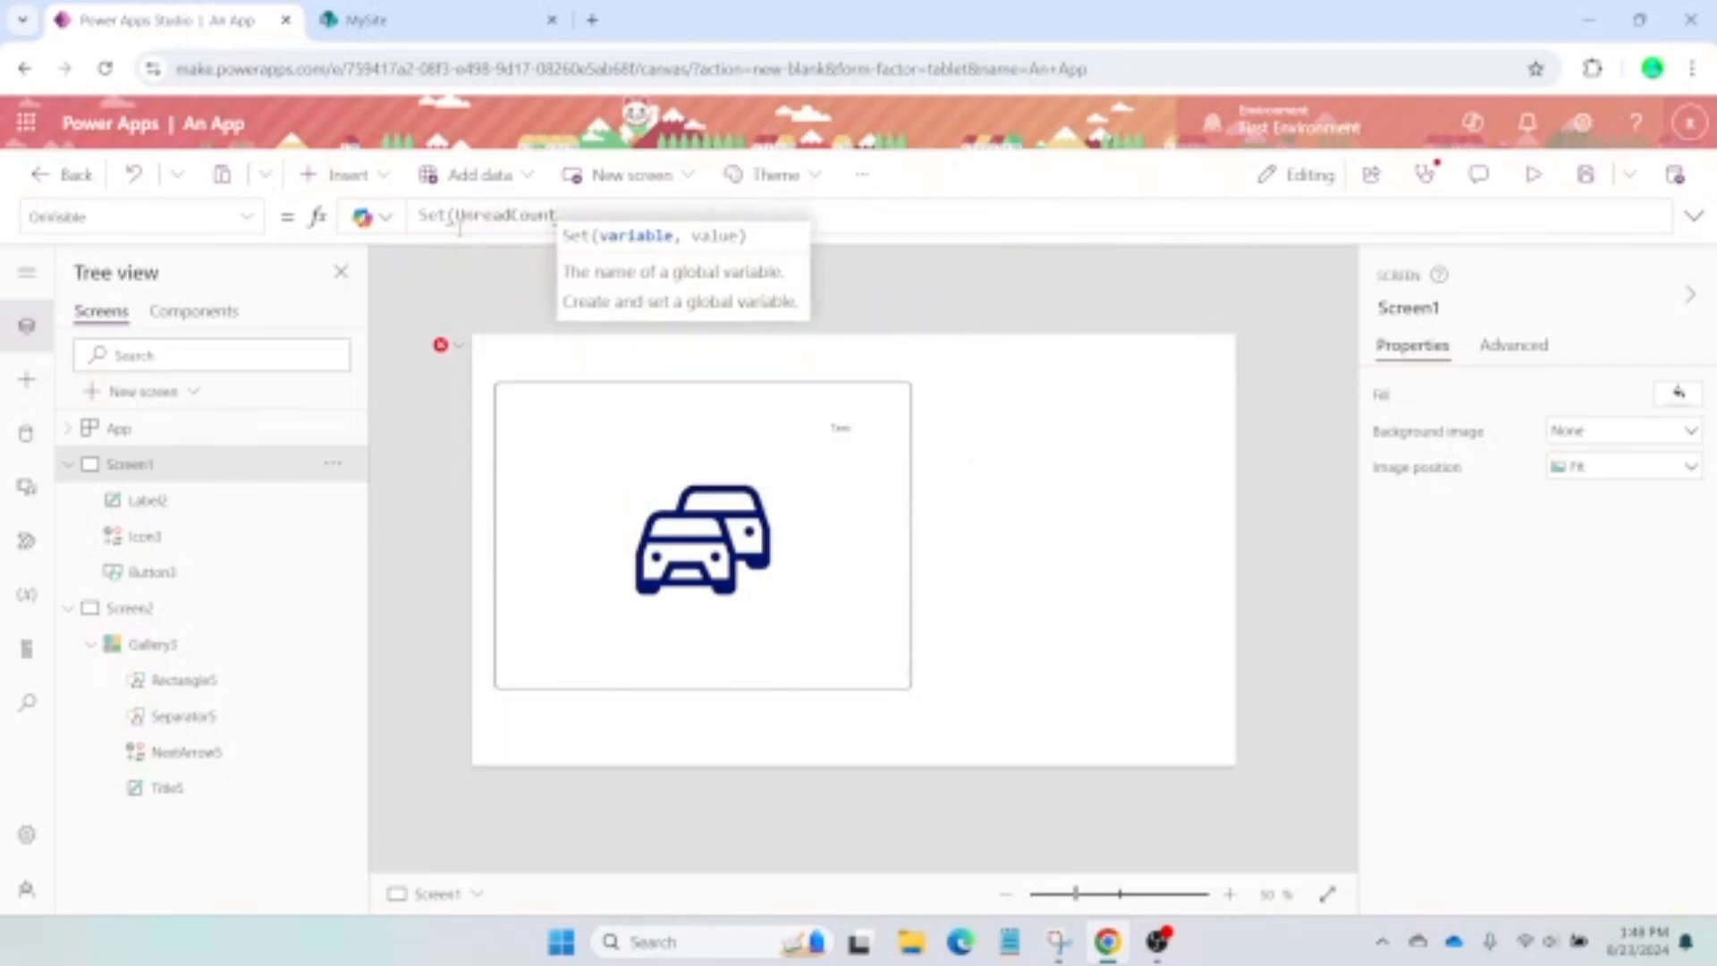
pyautogui.write(', Cou')
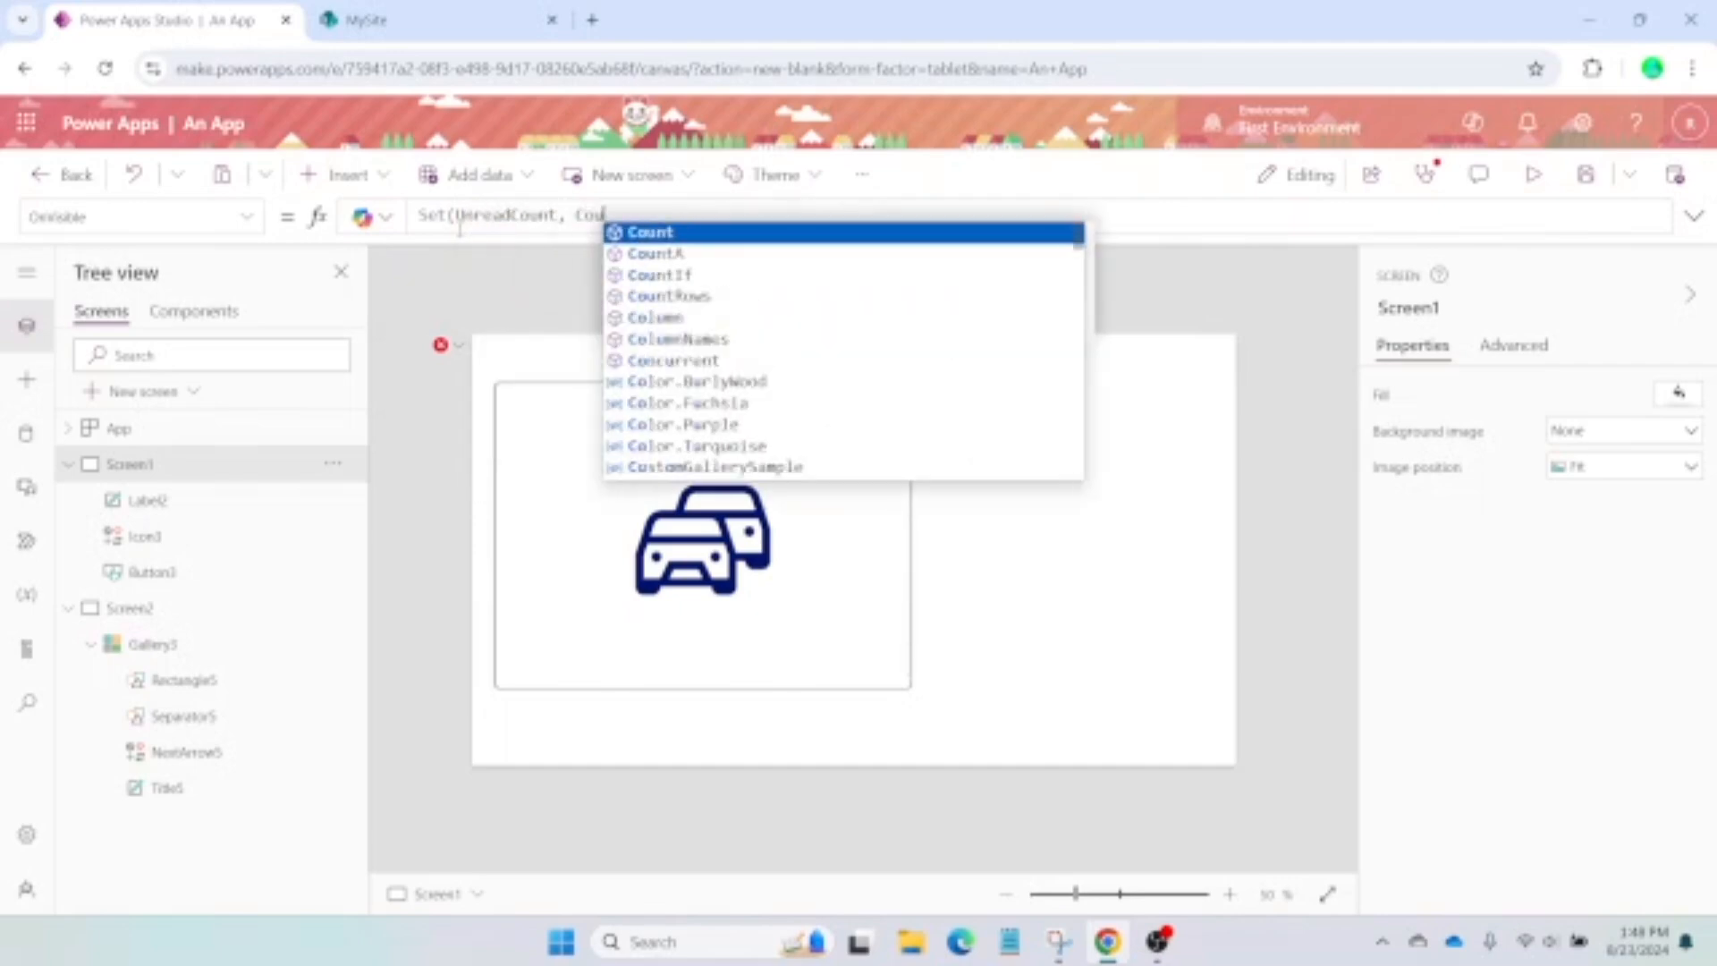
pyautogui.write('ntRows(')
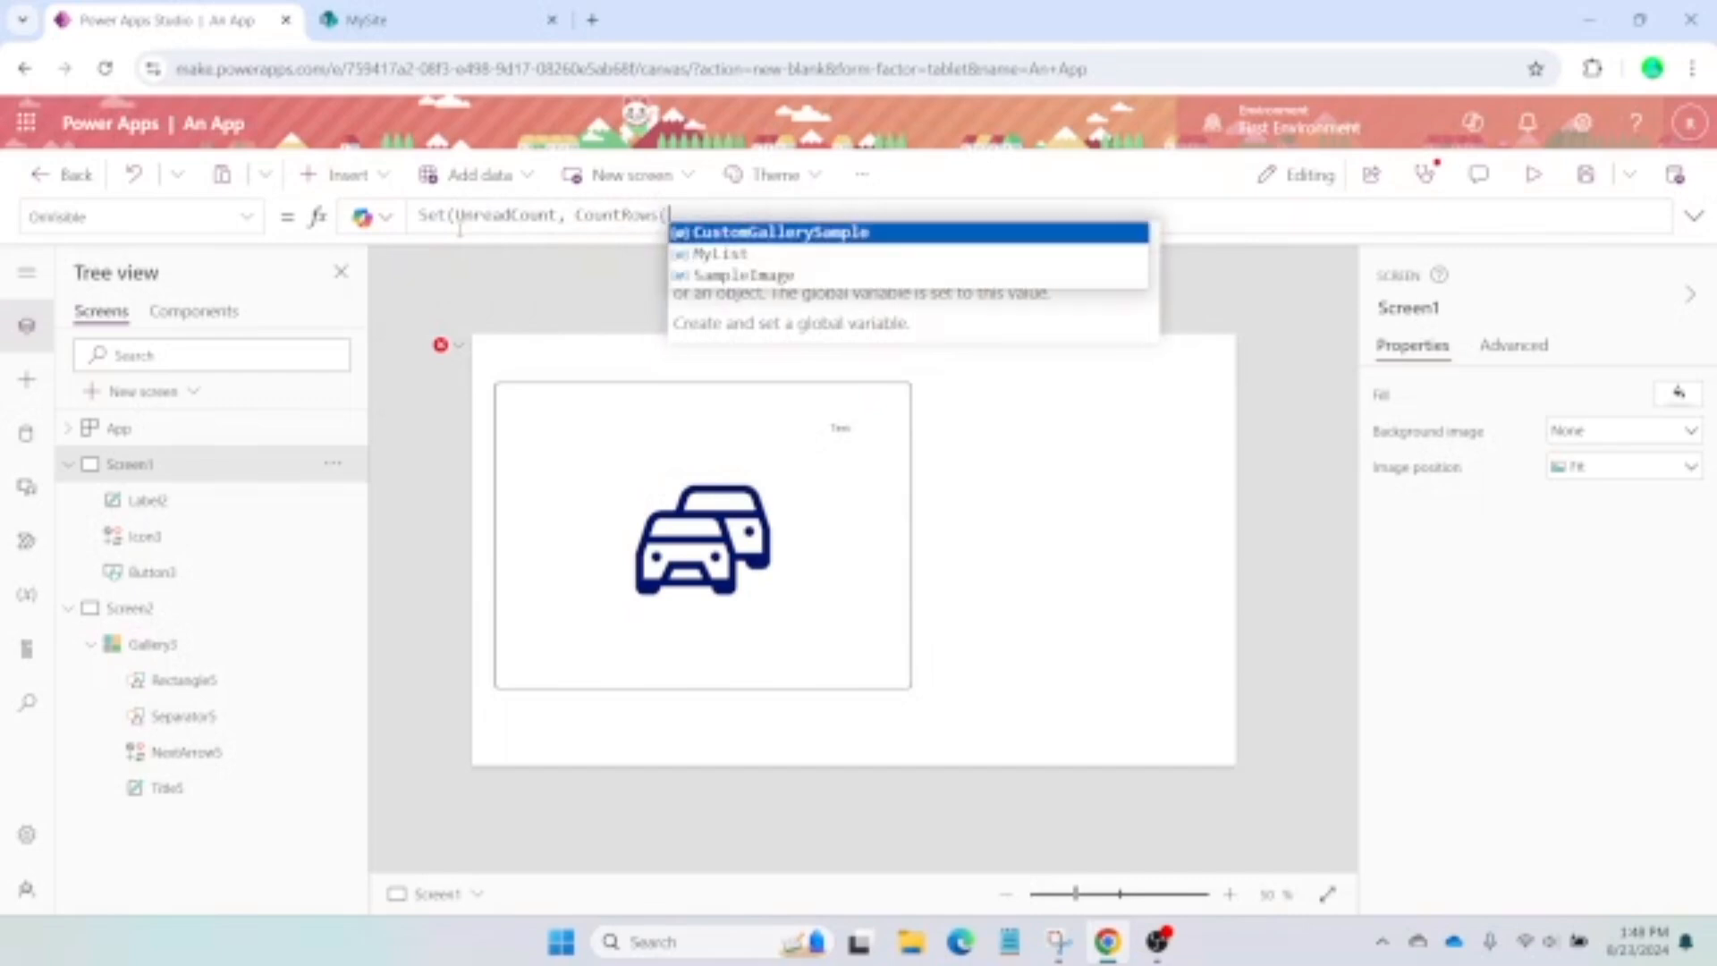
pyautogui.write('Filter')
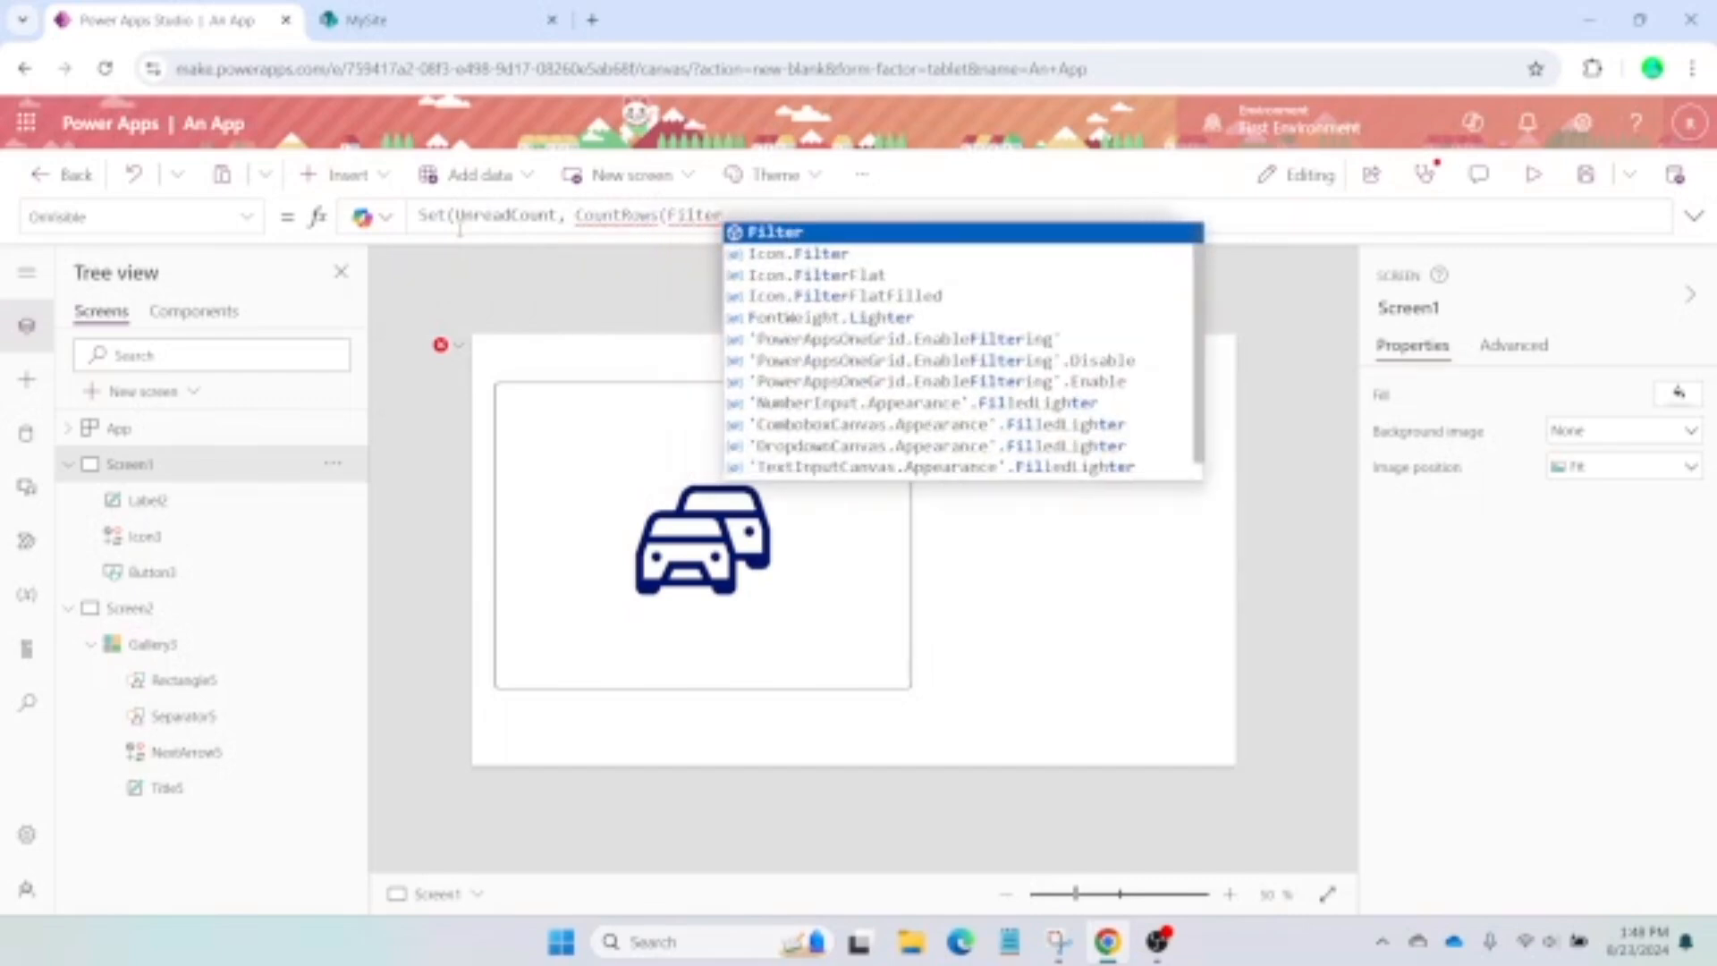
pyautogui.write('(My')
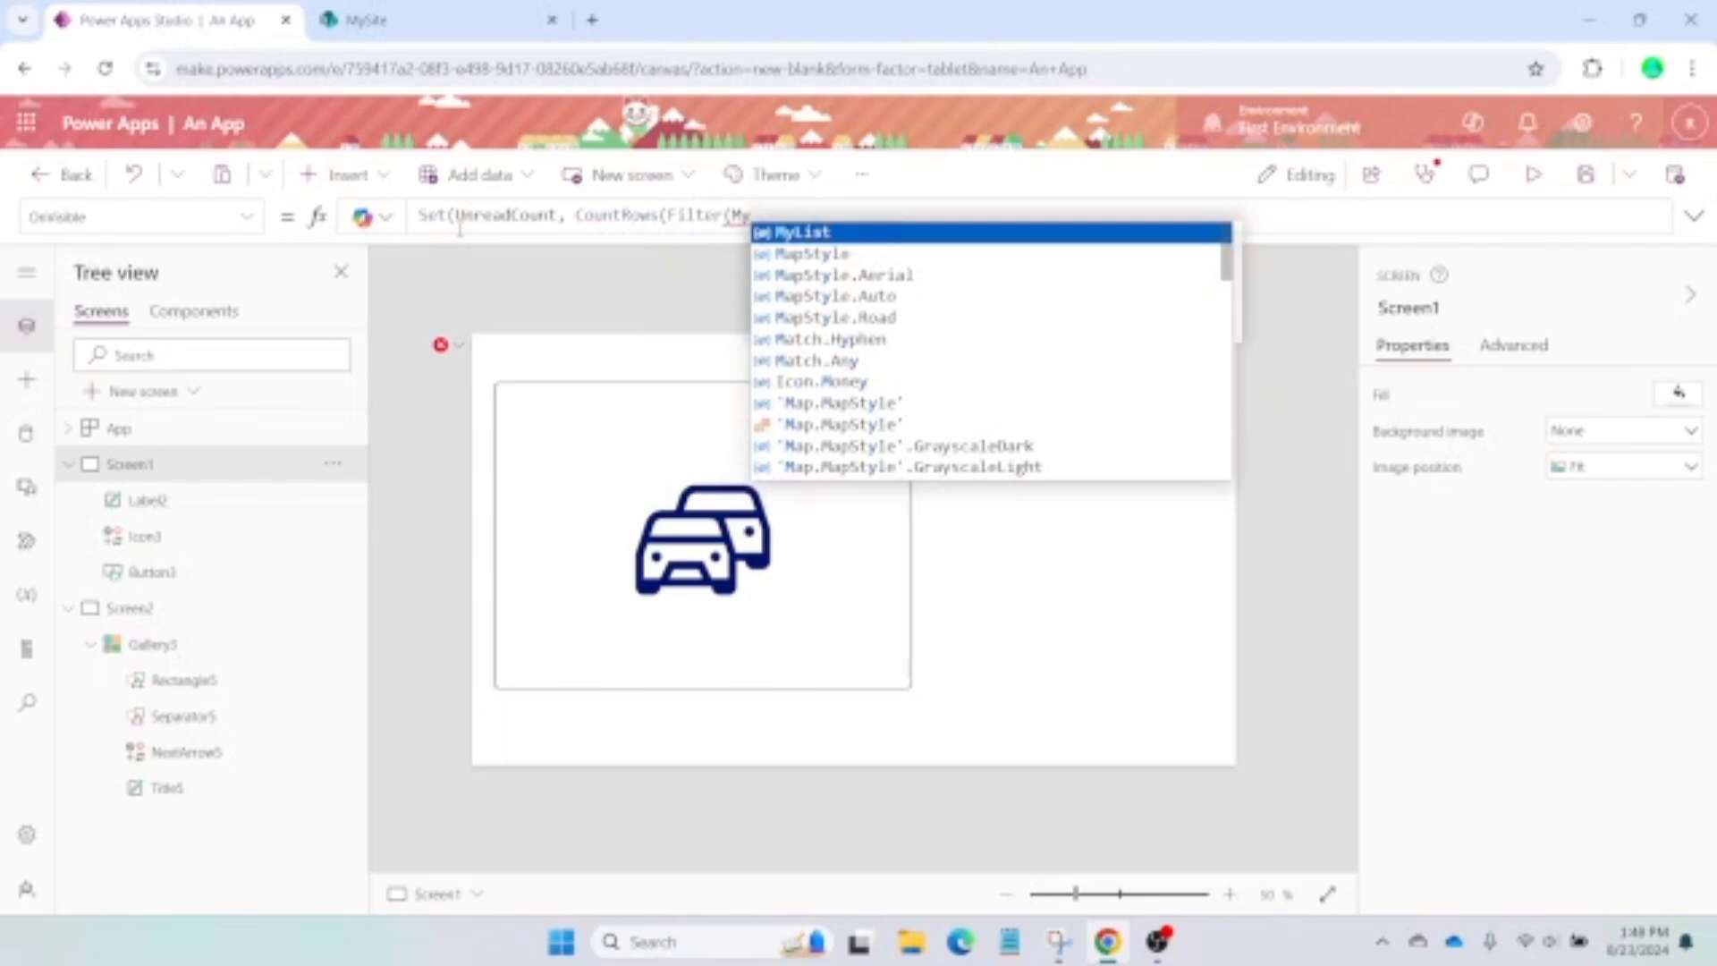
pyautogui.press('Tab')
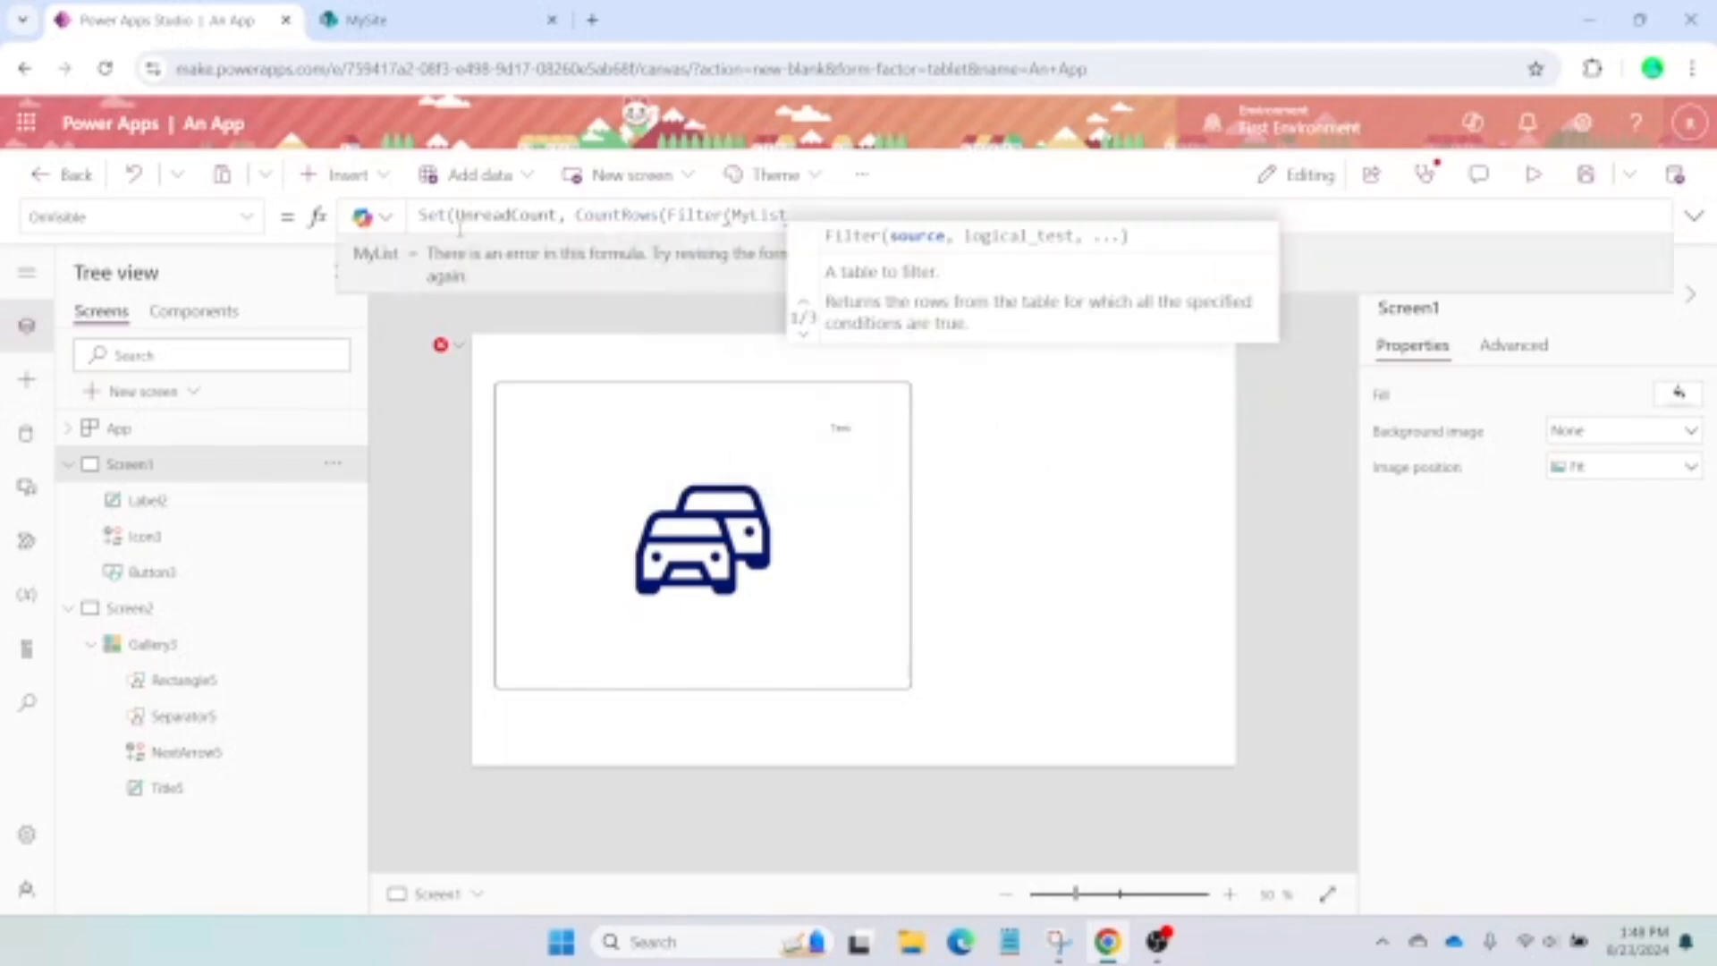
pyautogui.write(', Status')
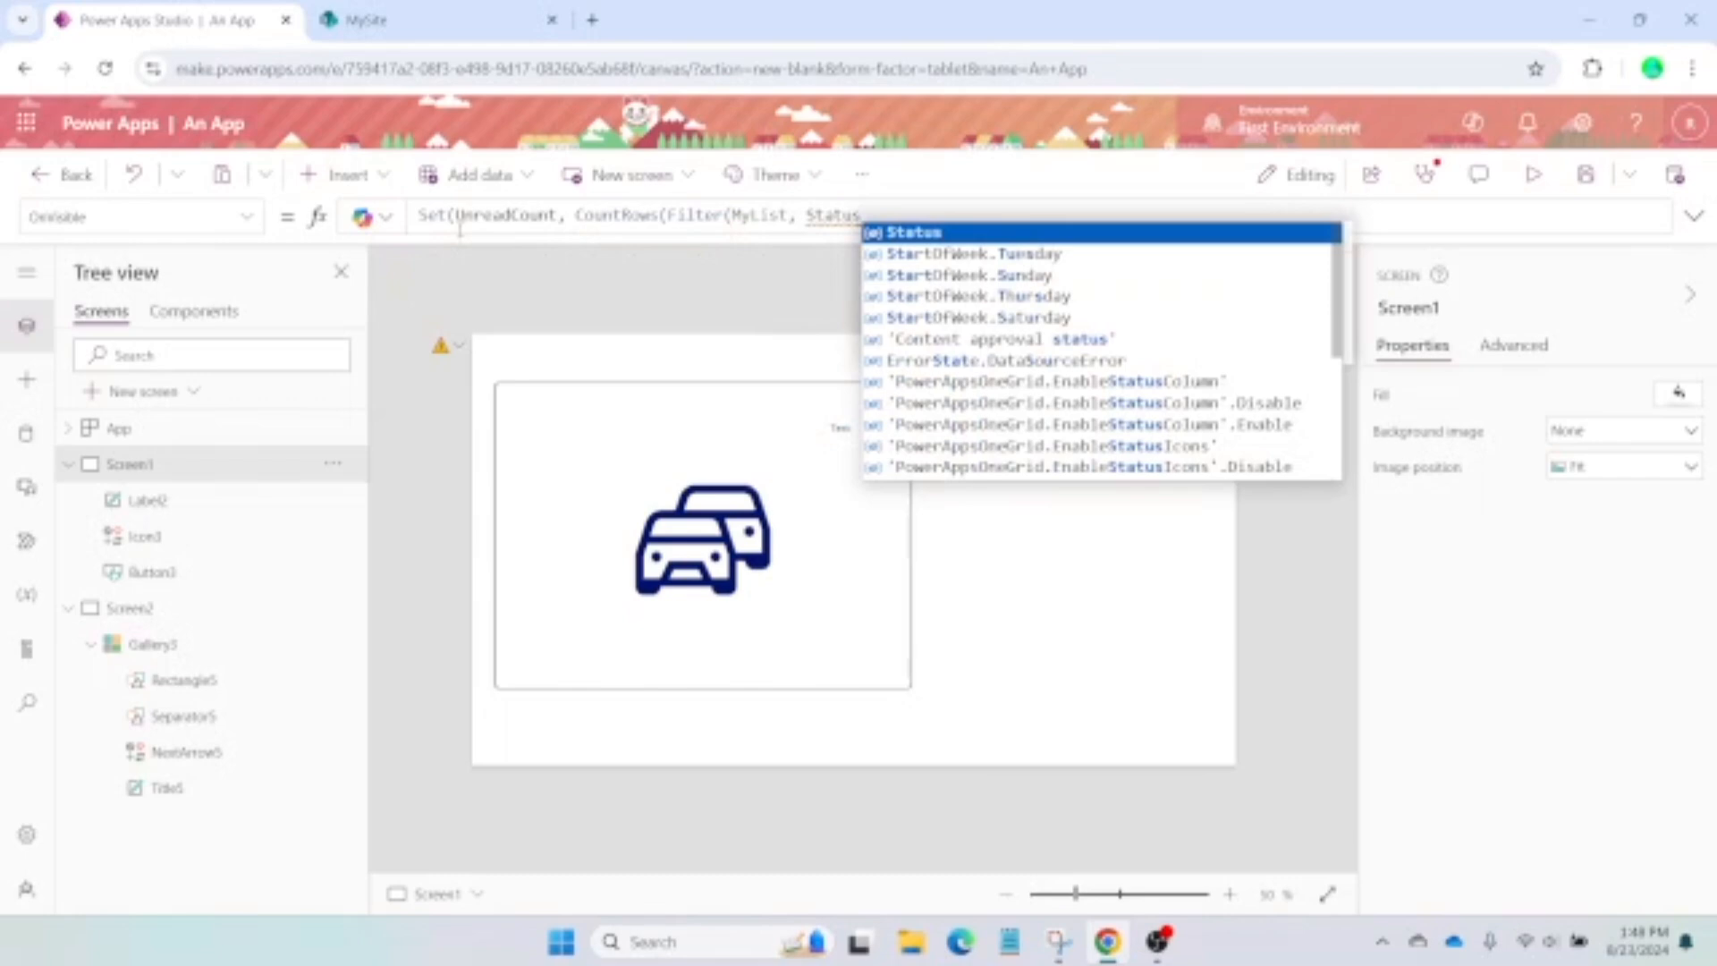
pyautogui.write(' =')
pyautogui.write('Unread"')
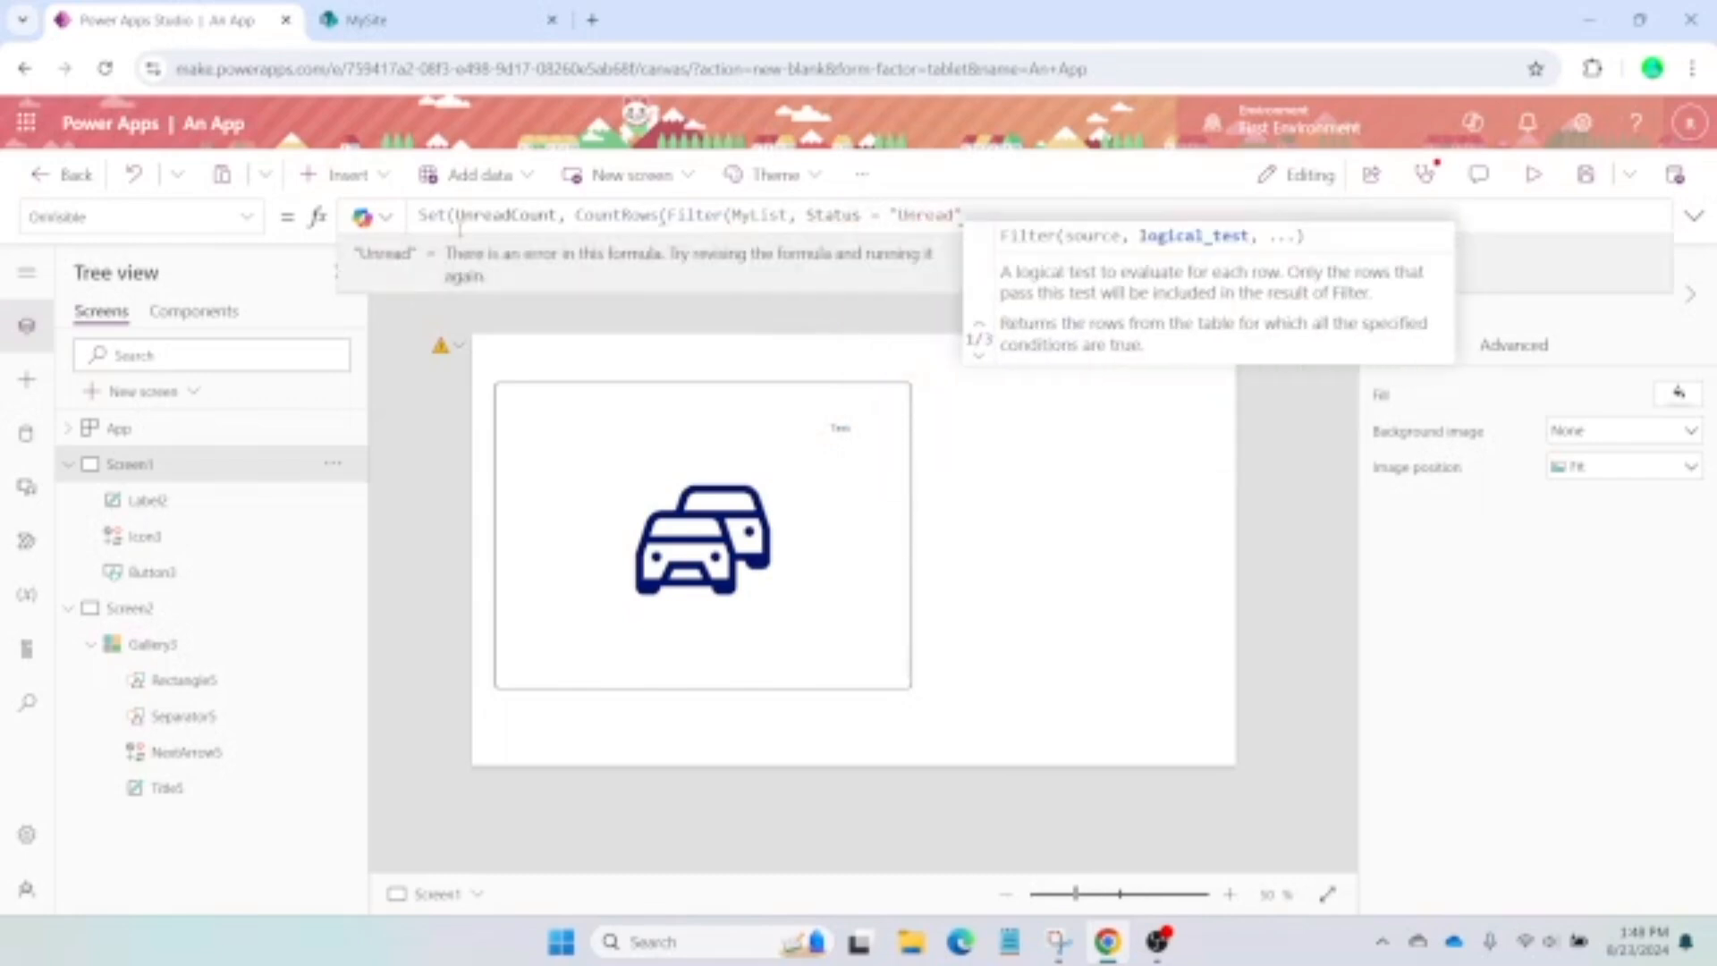
pyautogui.write(')));')
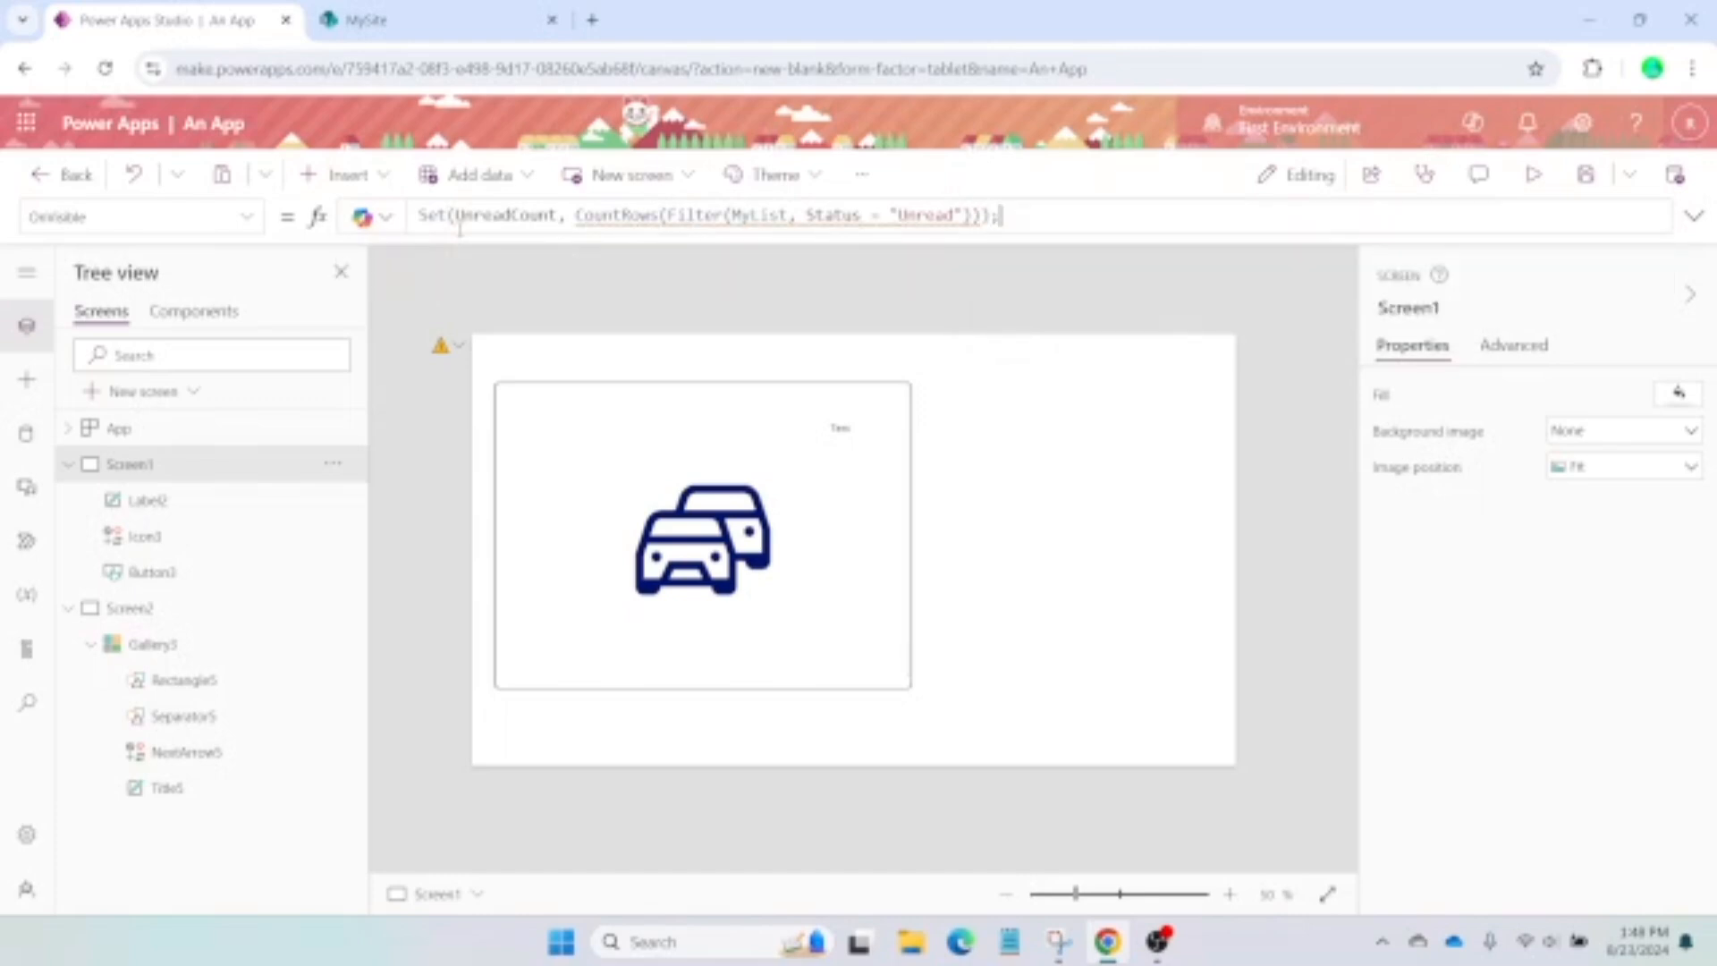
# Add Refresh(MyList); on a new line of Screen1's OnVisible formula
pyautogui.hotkey('shift', 'Return')
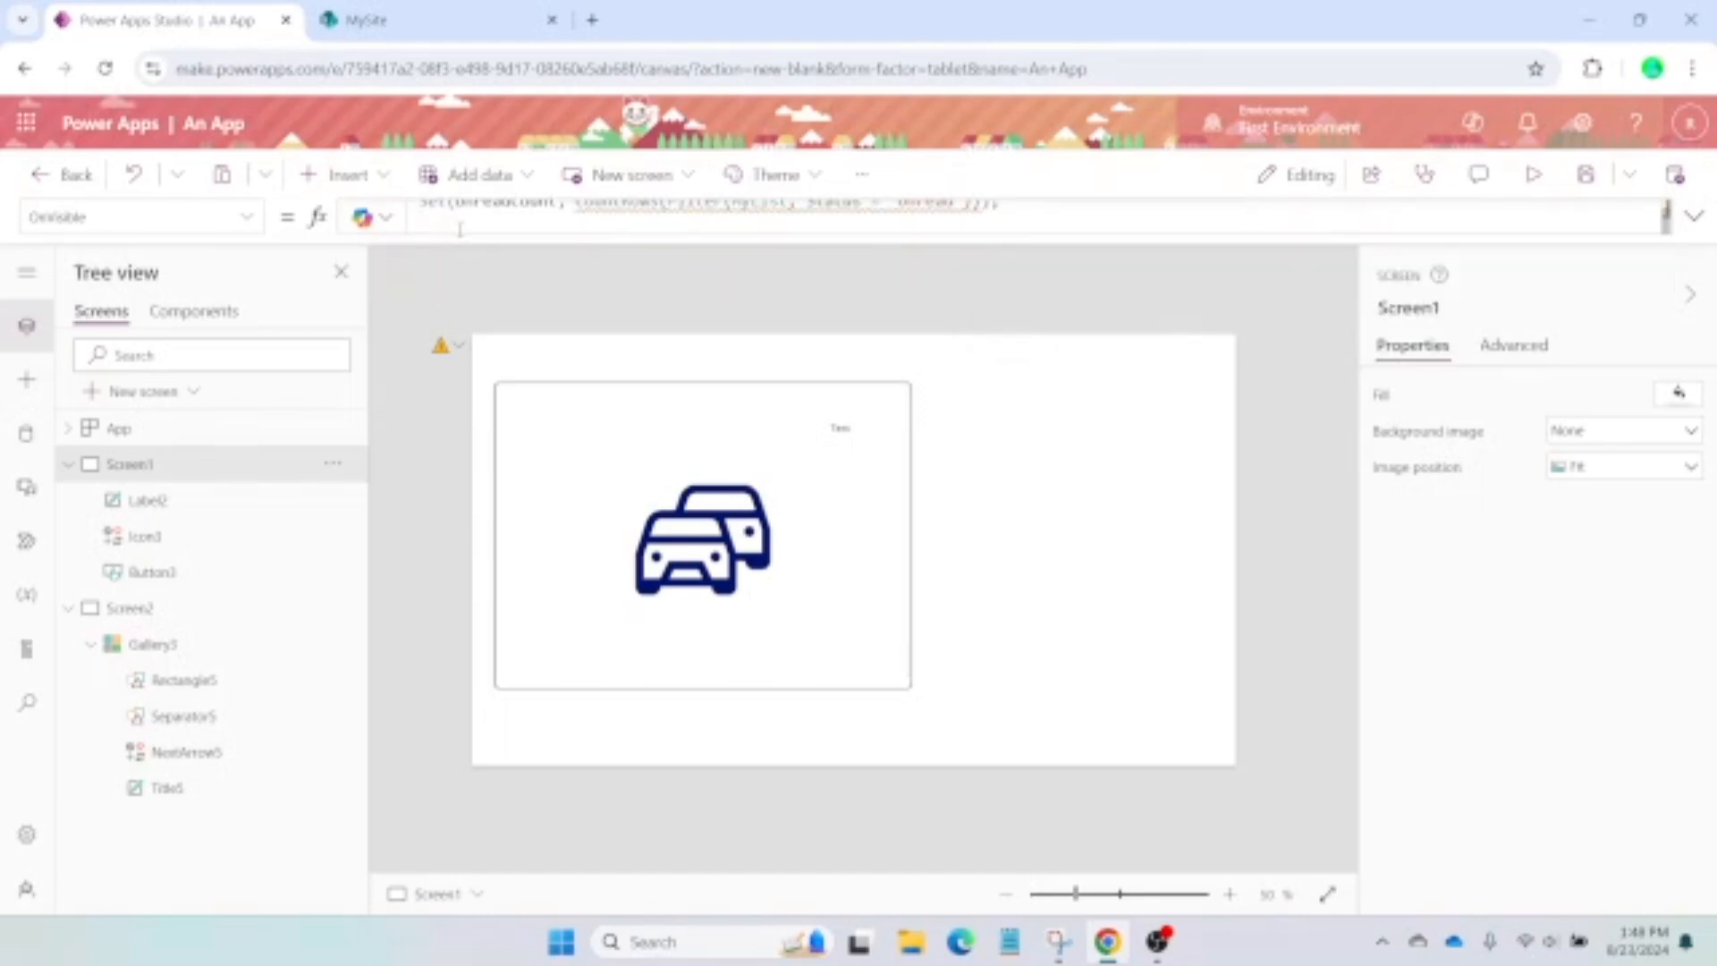
pyautogui.write('Refresh(')
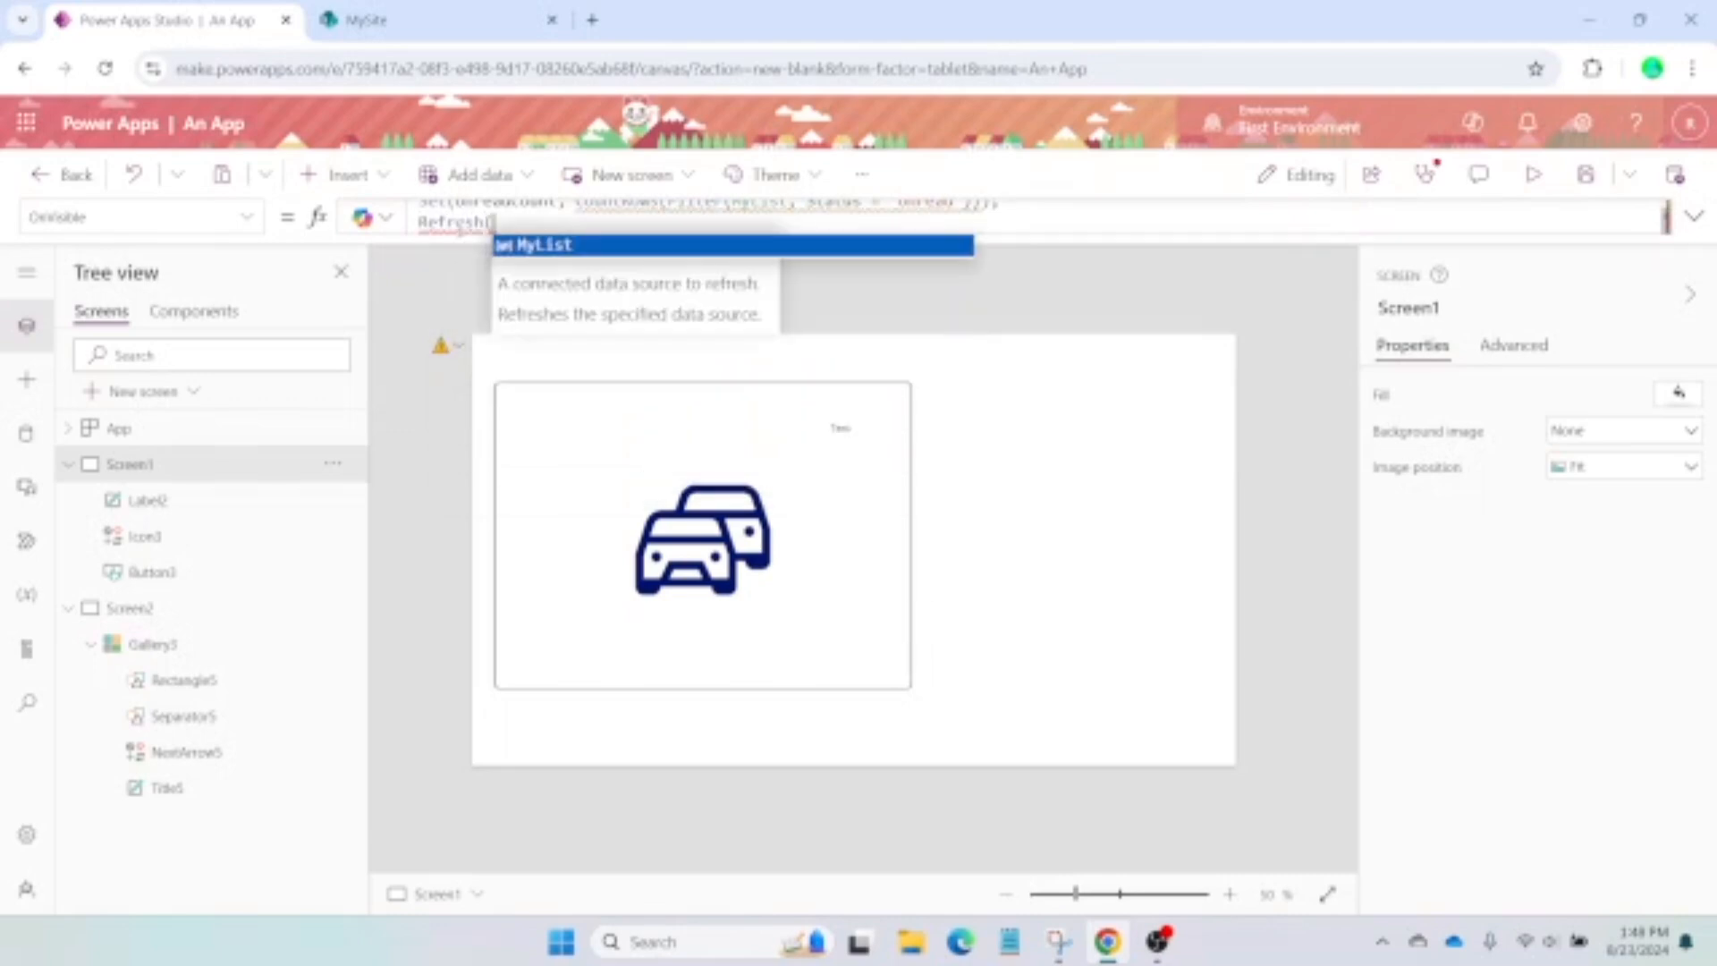
pyautogui.write('MyList);')
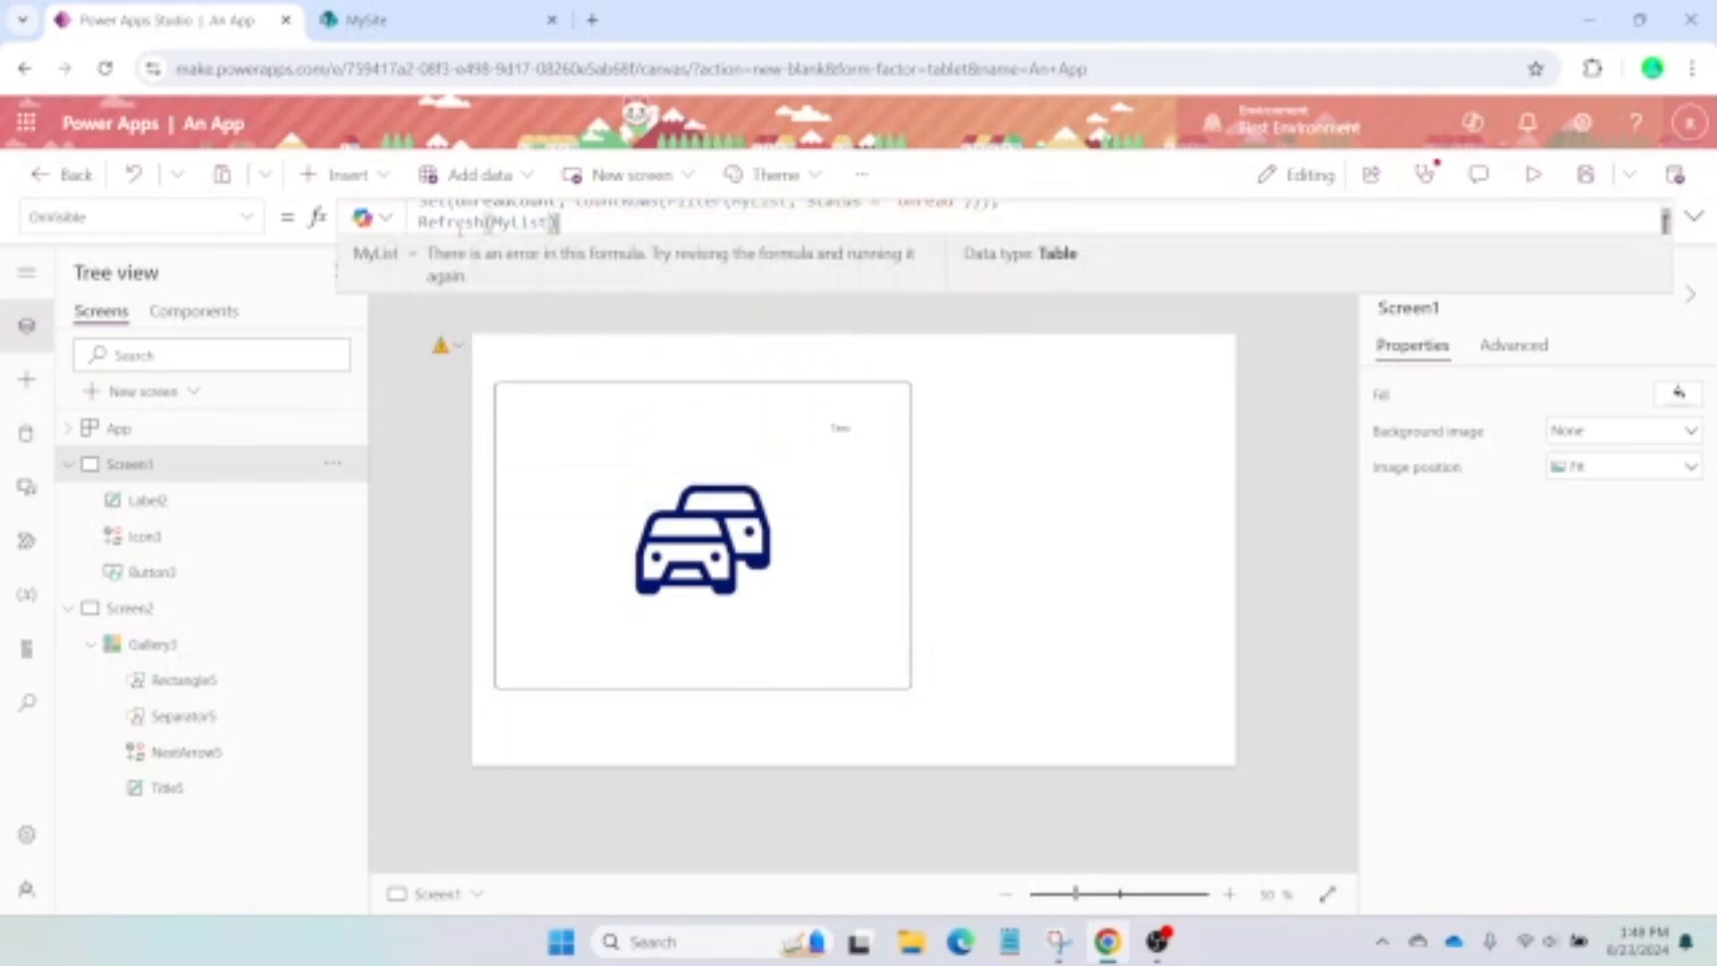
pyautogui.click(593, 468)
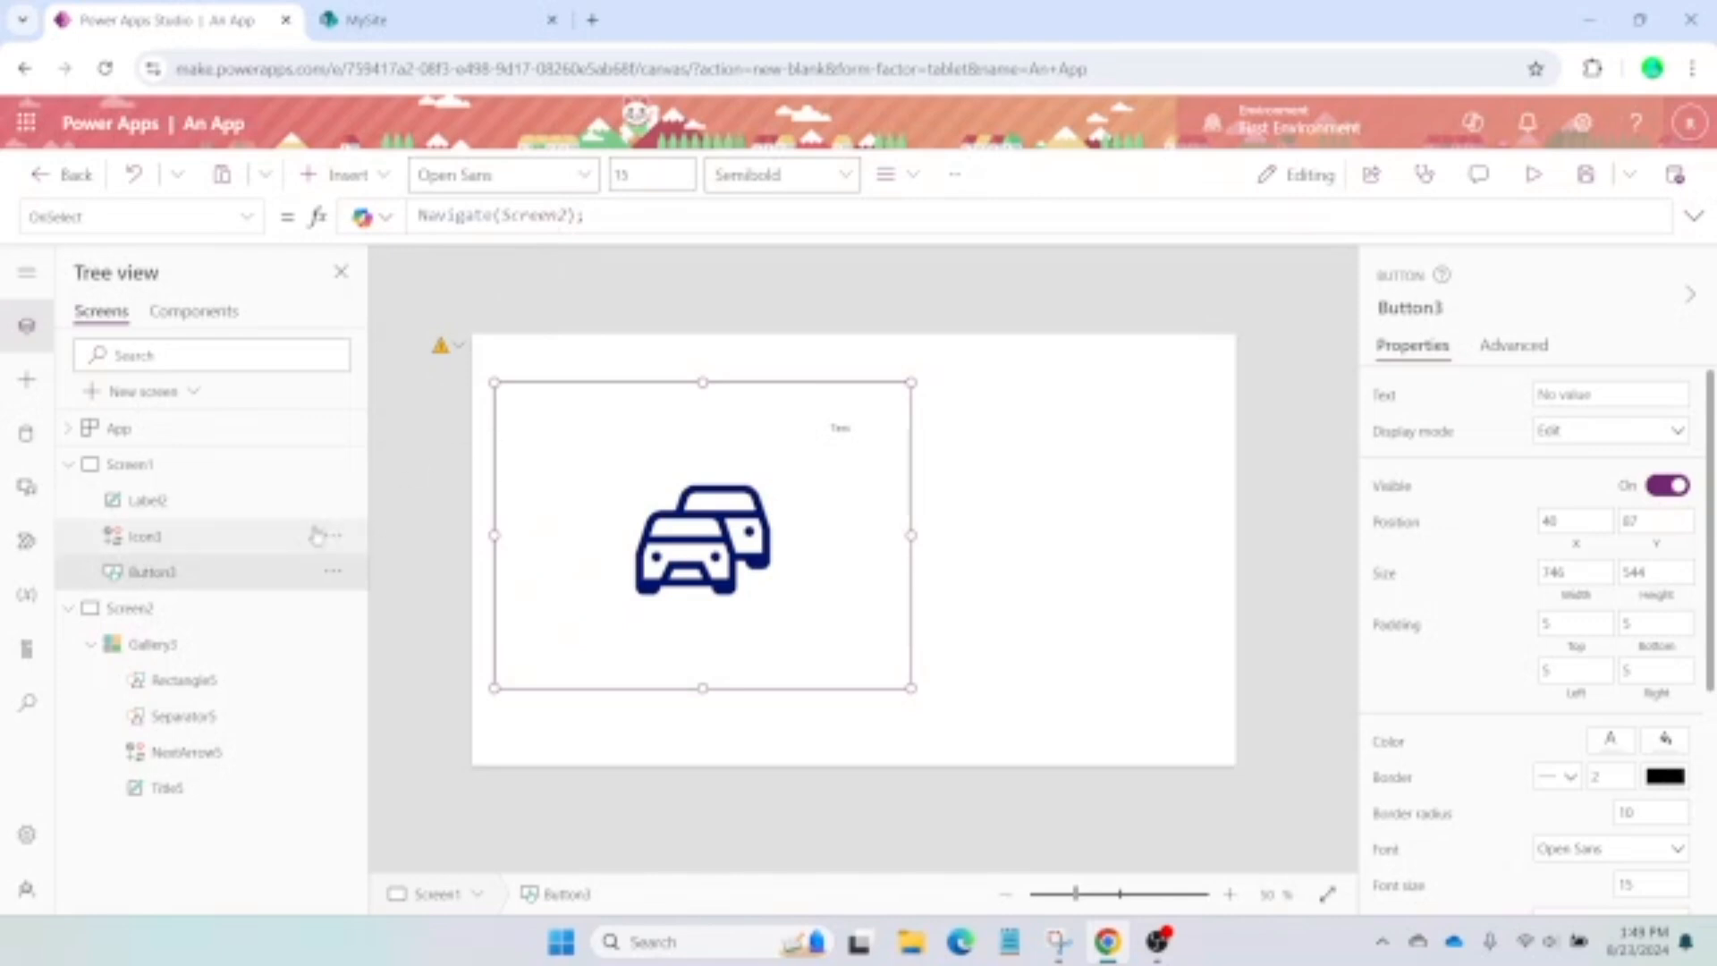
# Insert a line after the Set statement in the Screen2 next arrow's OnSelect, beginning Patch(MyList, LookUp(MyList, ID = YourID)
pyautogui.click(213, 610)
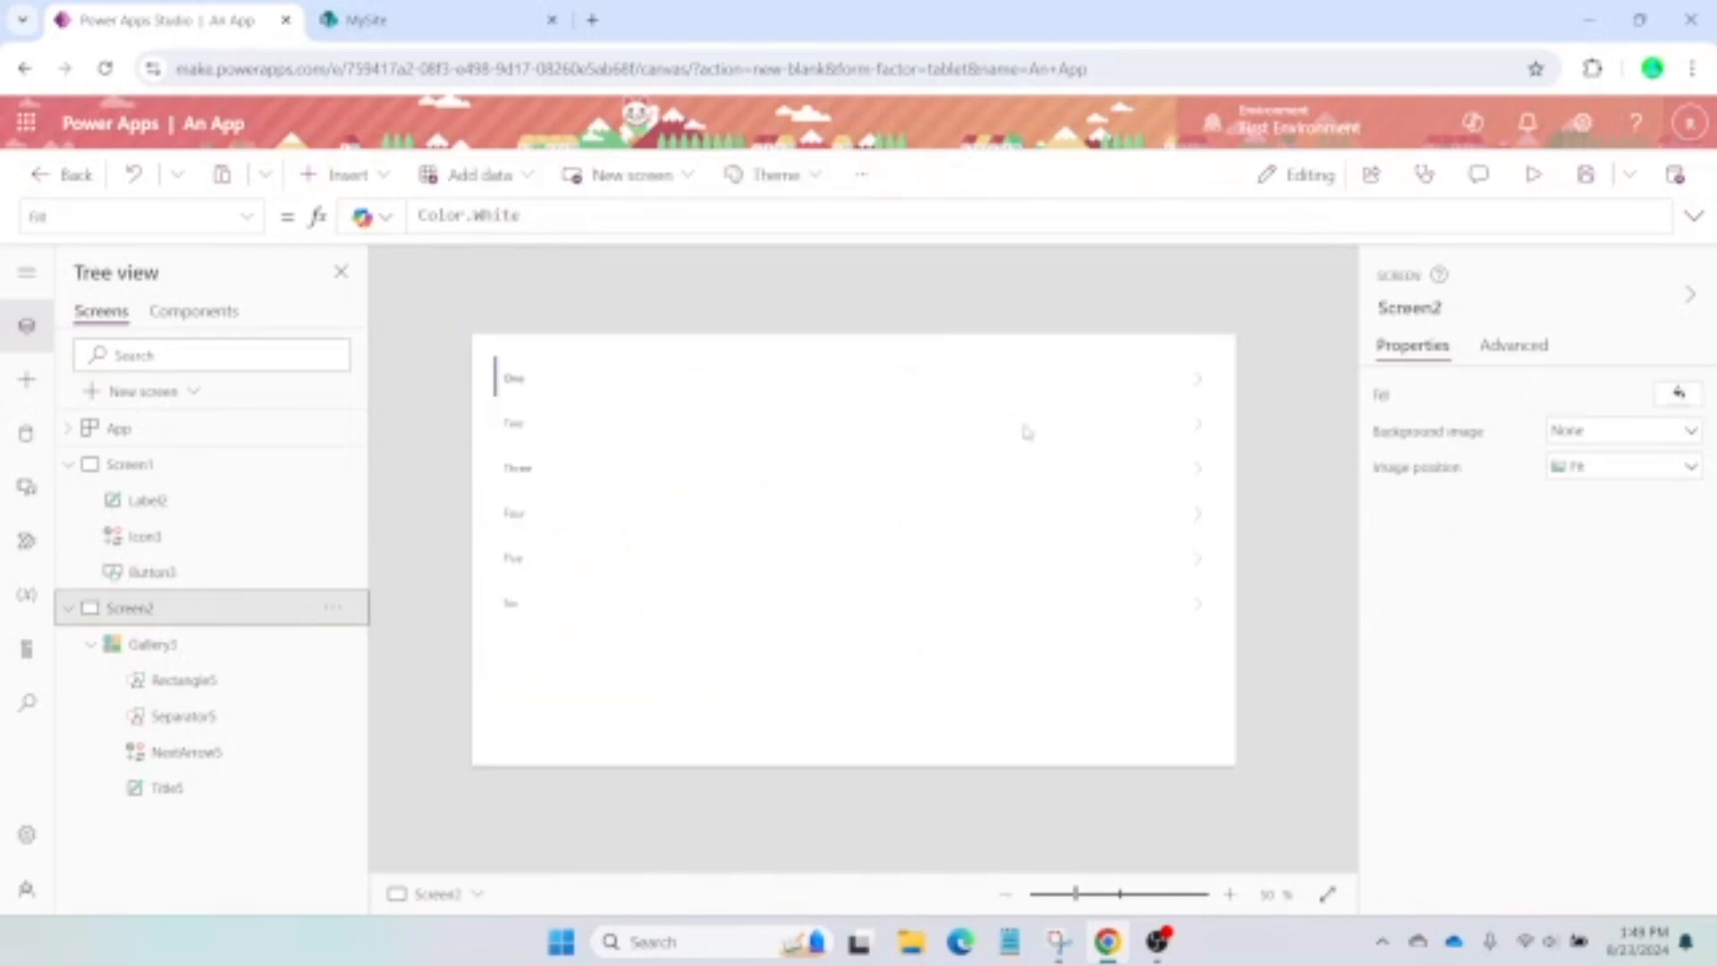
pyautogui.click(1203, 392)
pyautogui.click(640, 217)
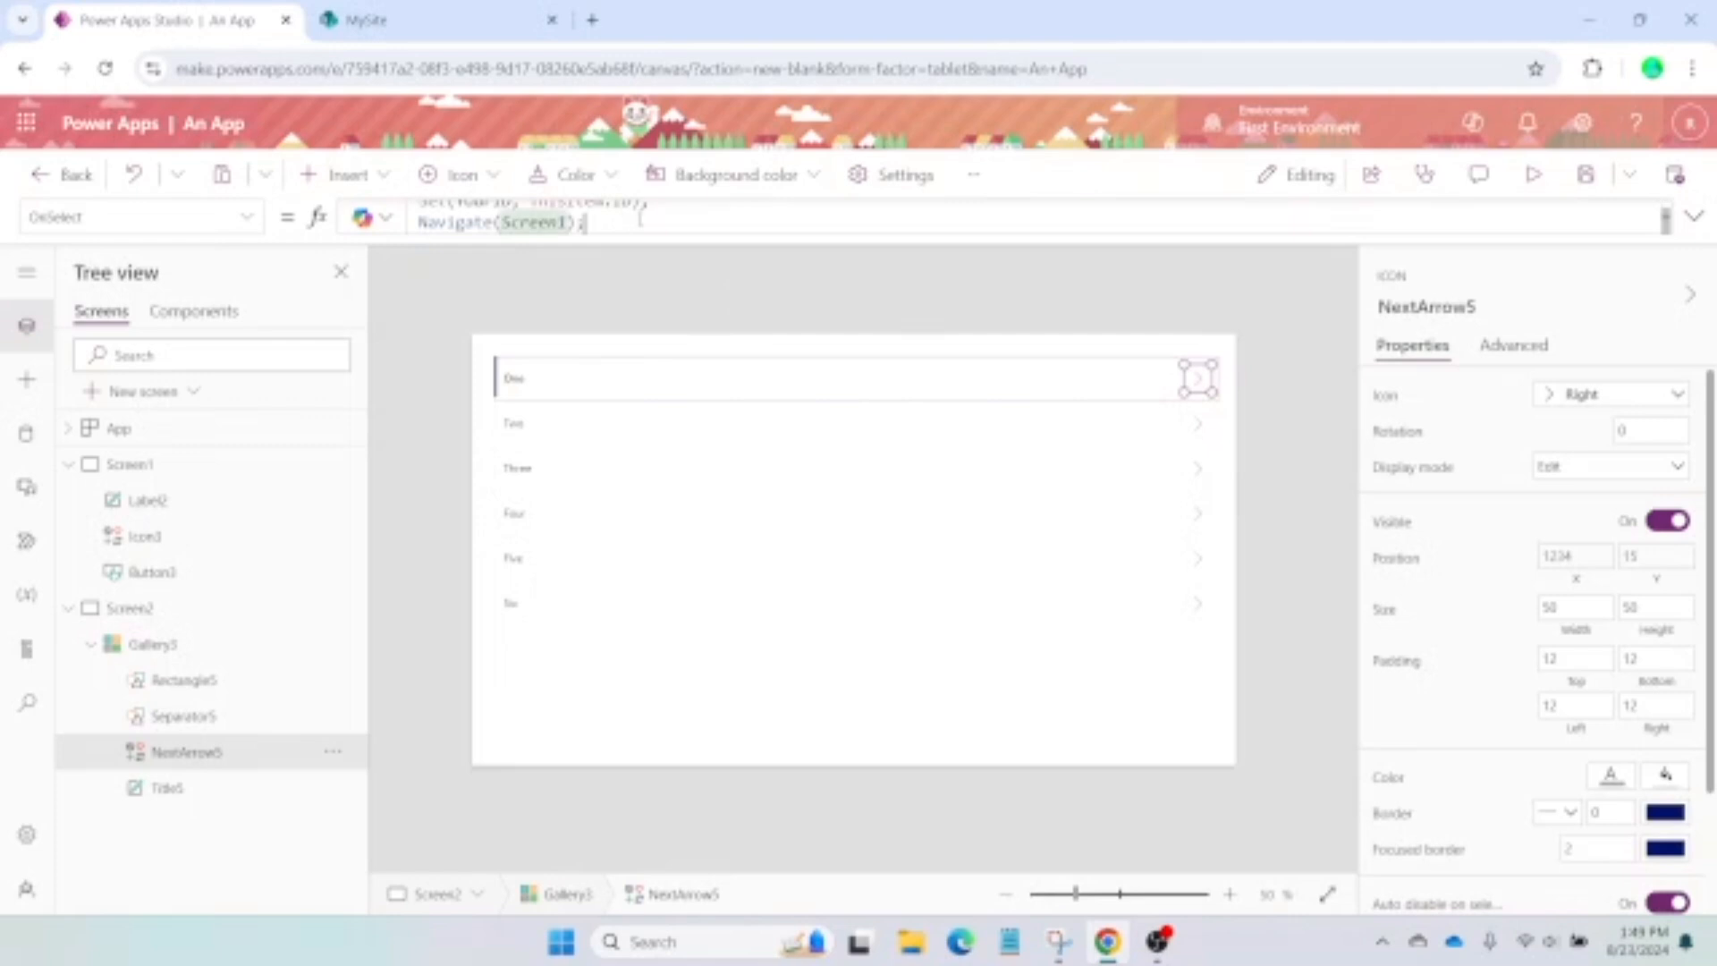
pyautogui.scroll(1, 639, 217)
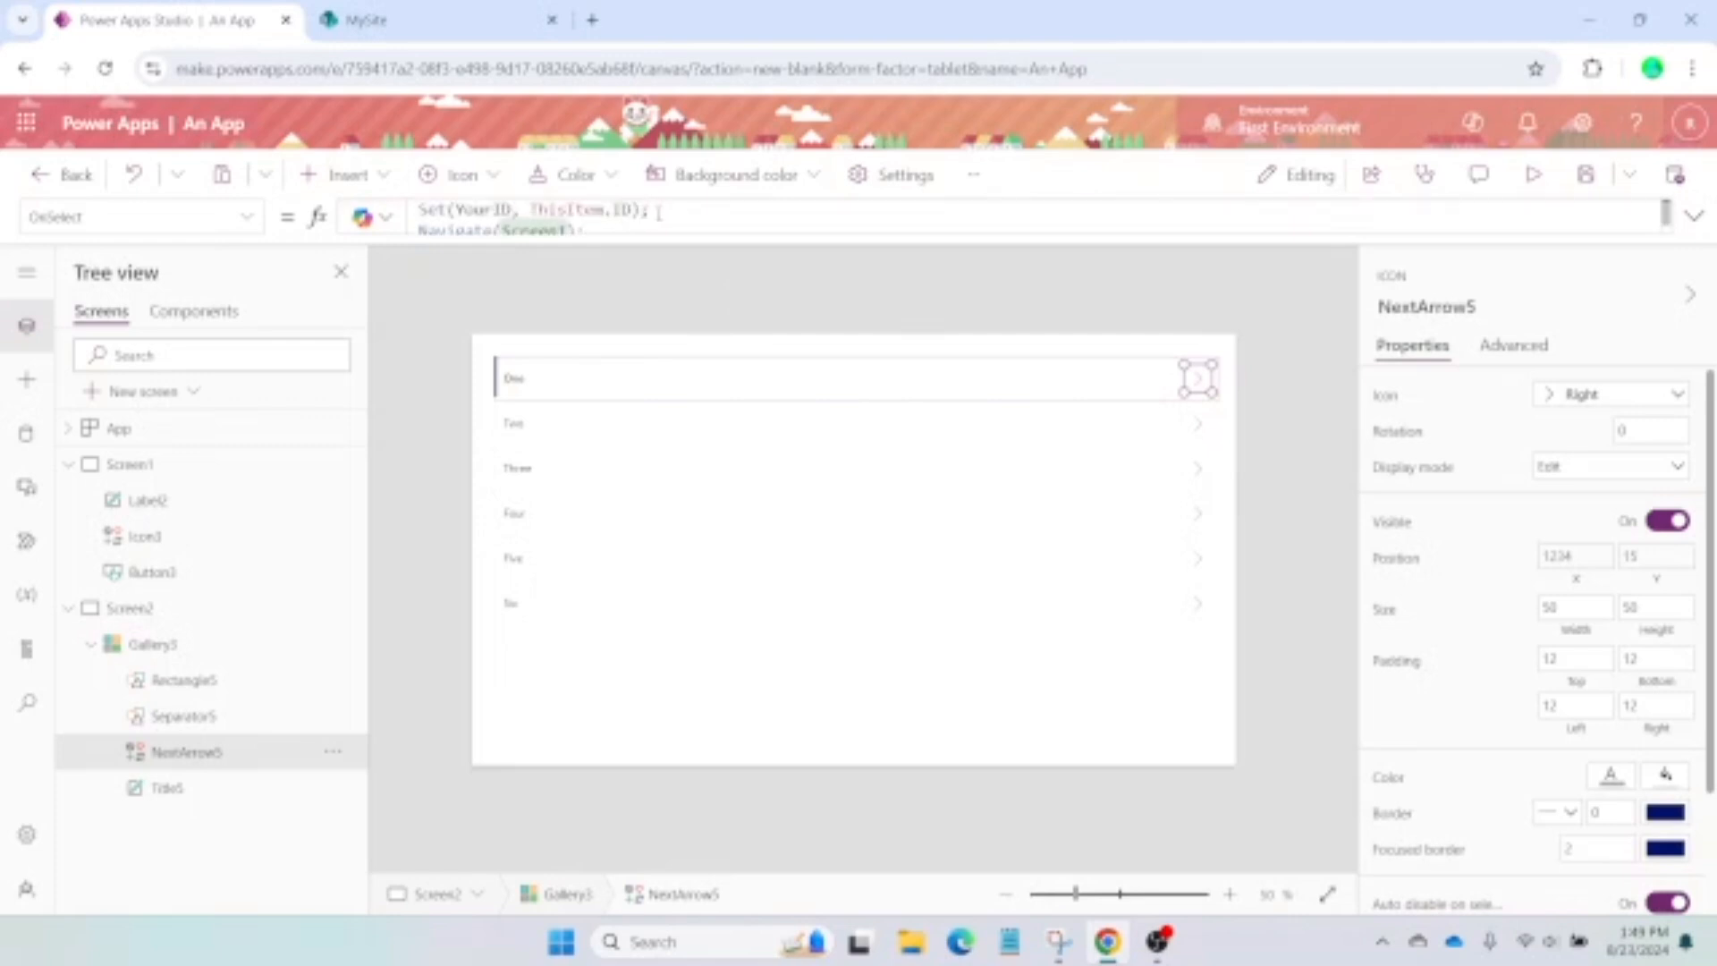
pyautogui.hotkey('shift', 'Home')
pyautogui.write('Patch')
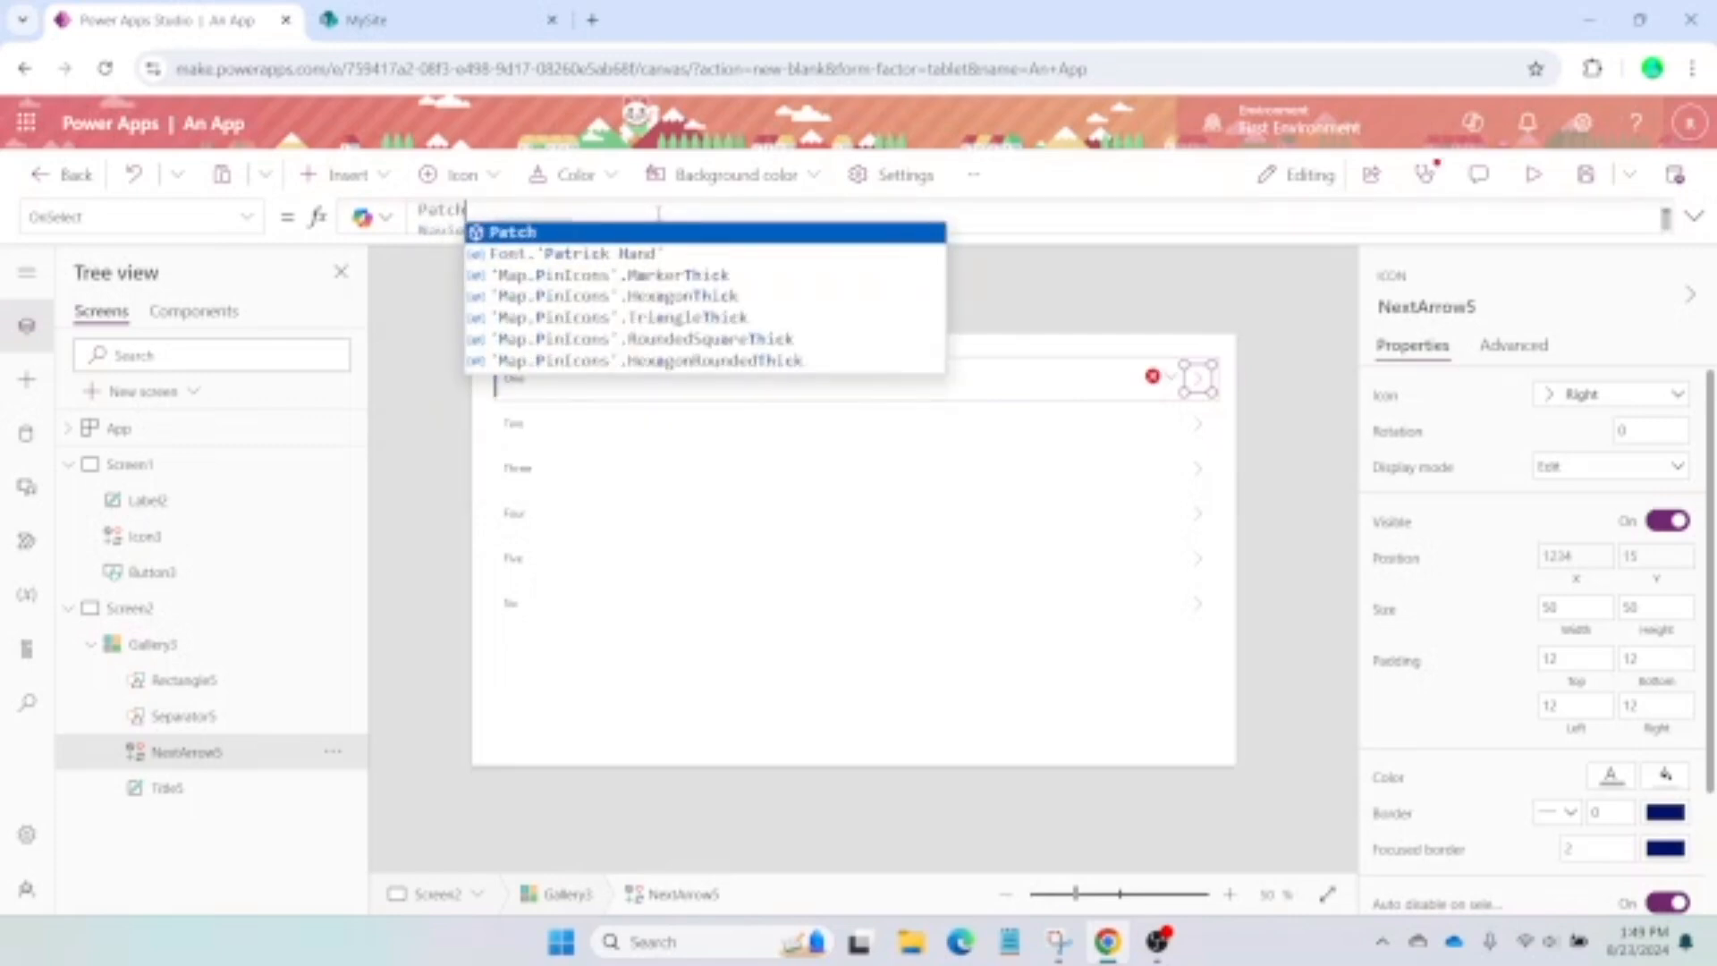
pyautogui.write('(MyList')
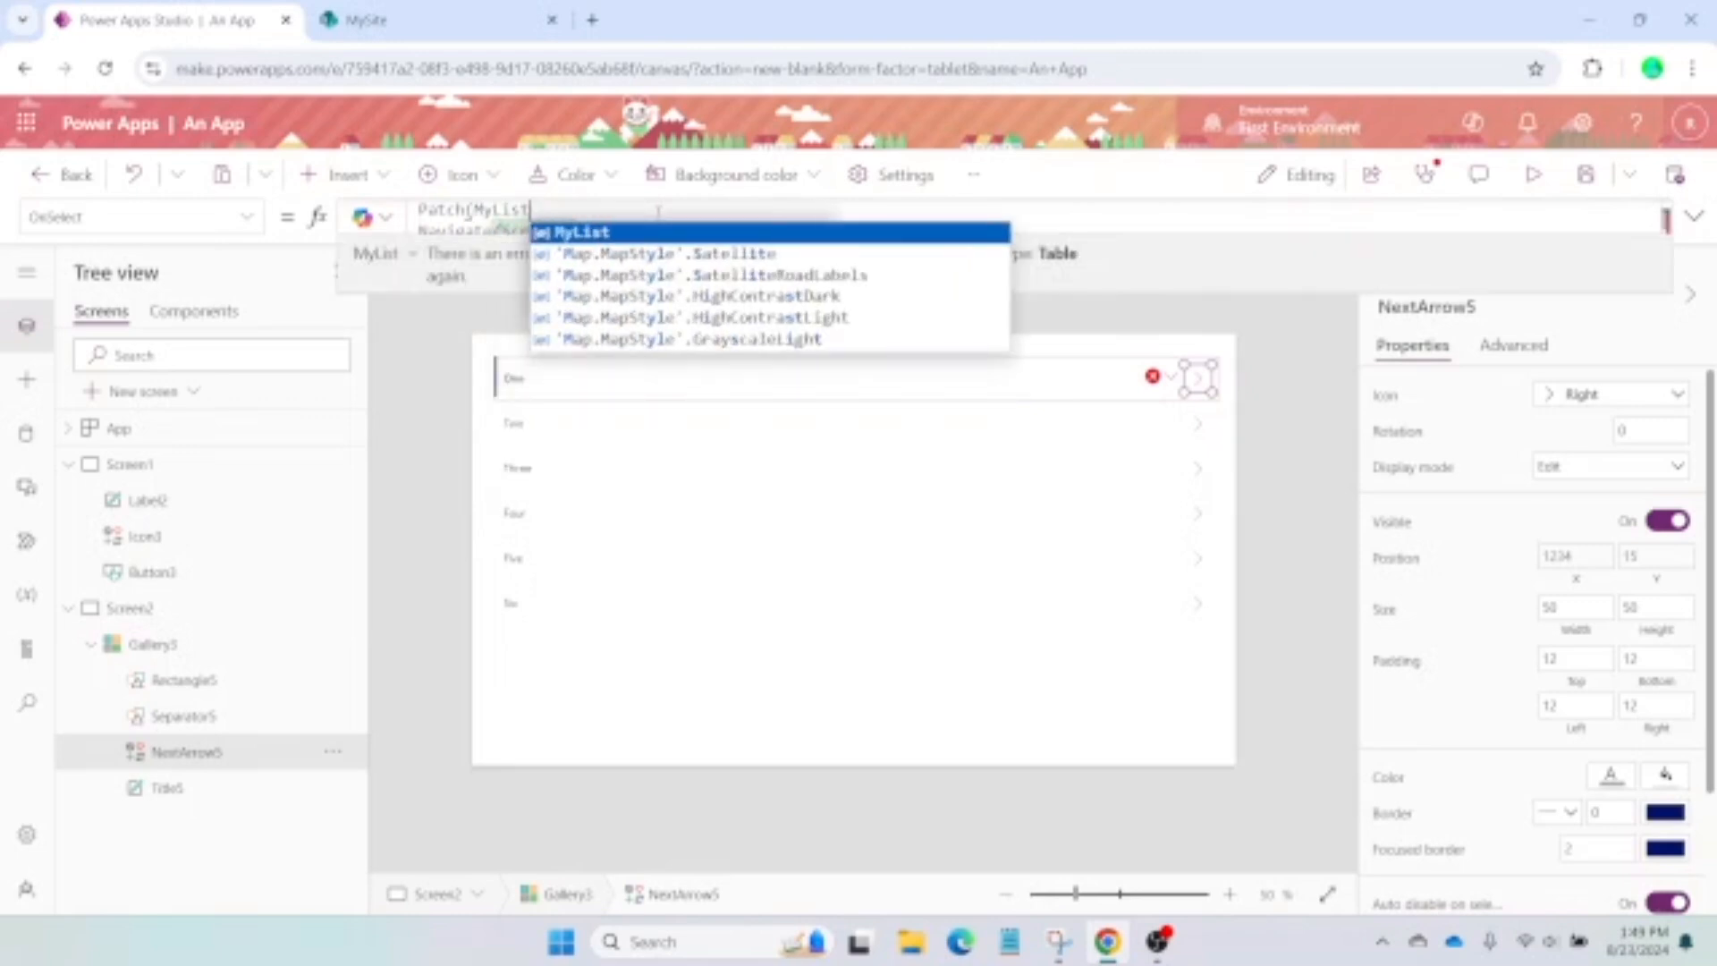
pyautogui.write(', LookUp')
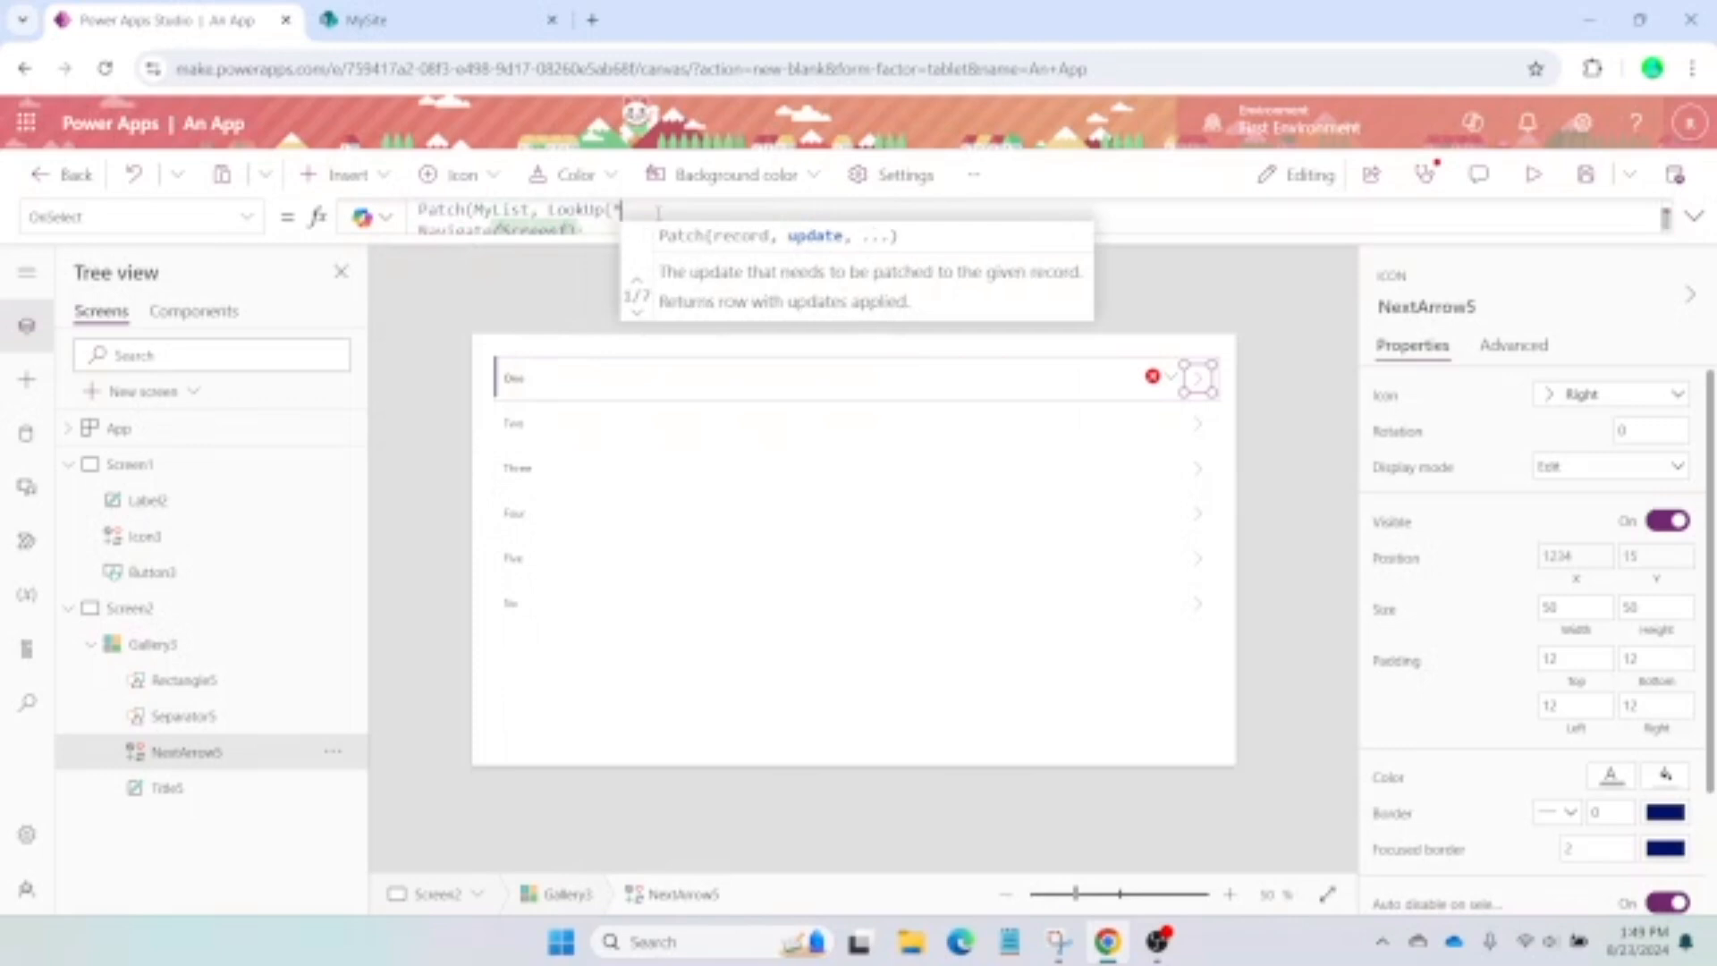
pyautogui.write('(')
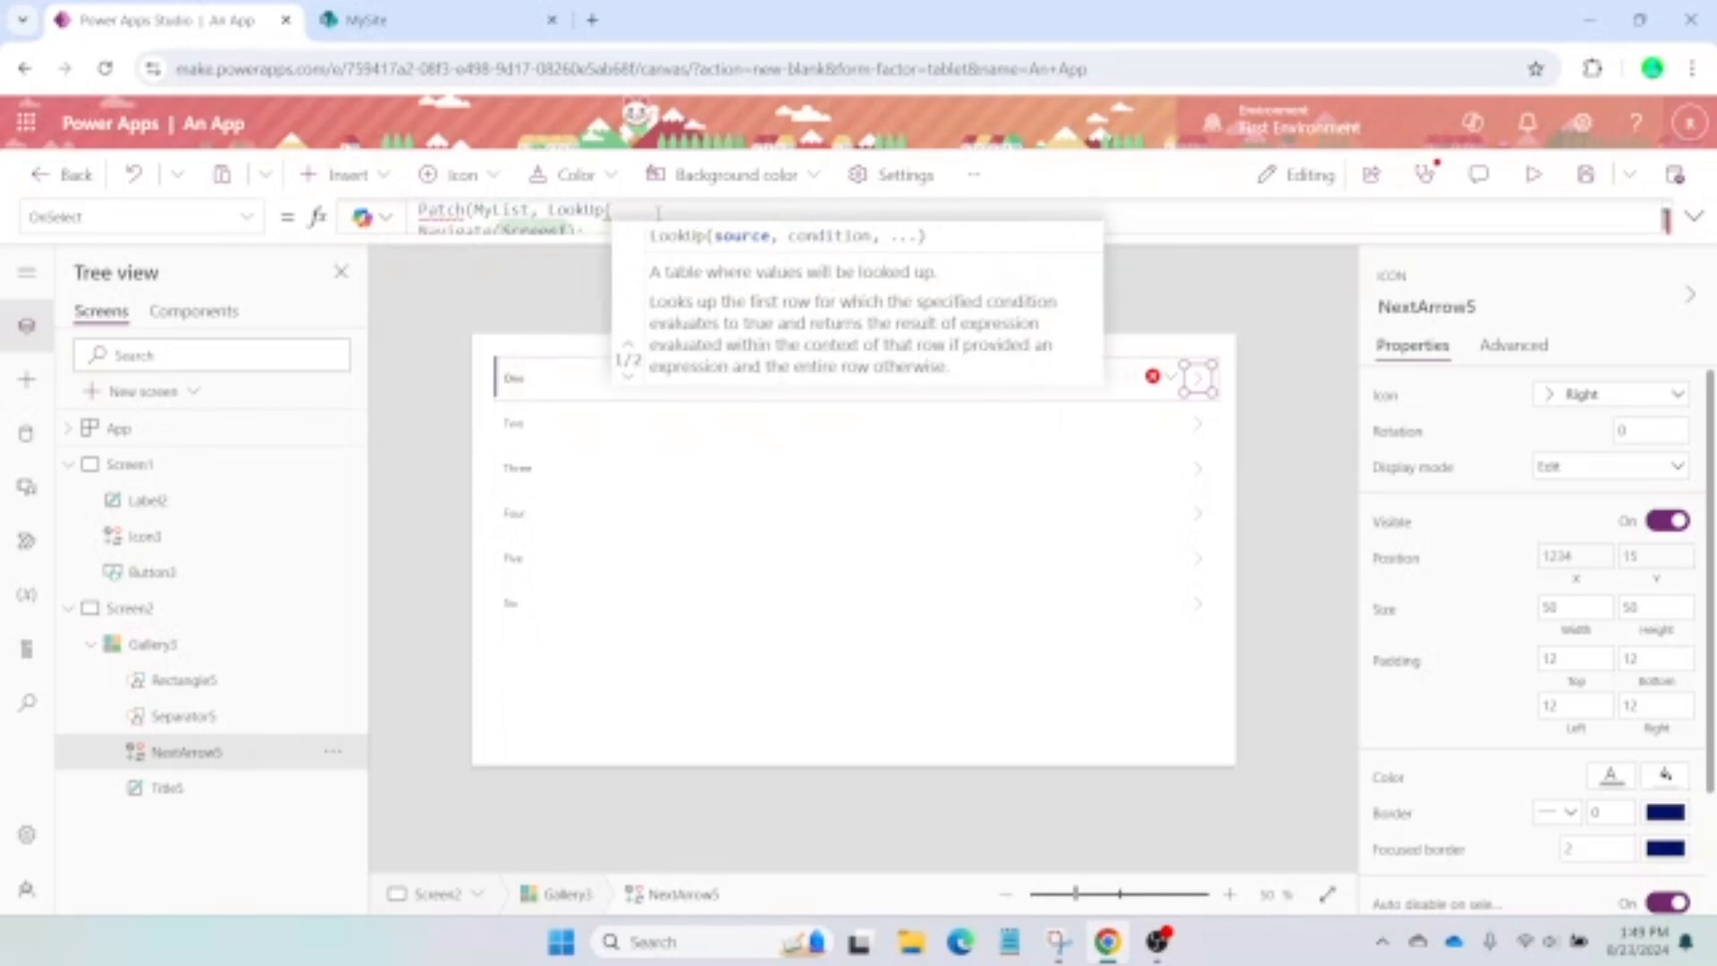
pyautogui.write('MyList')
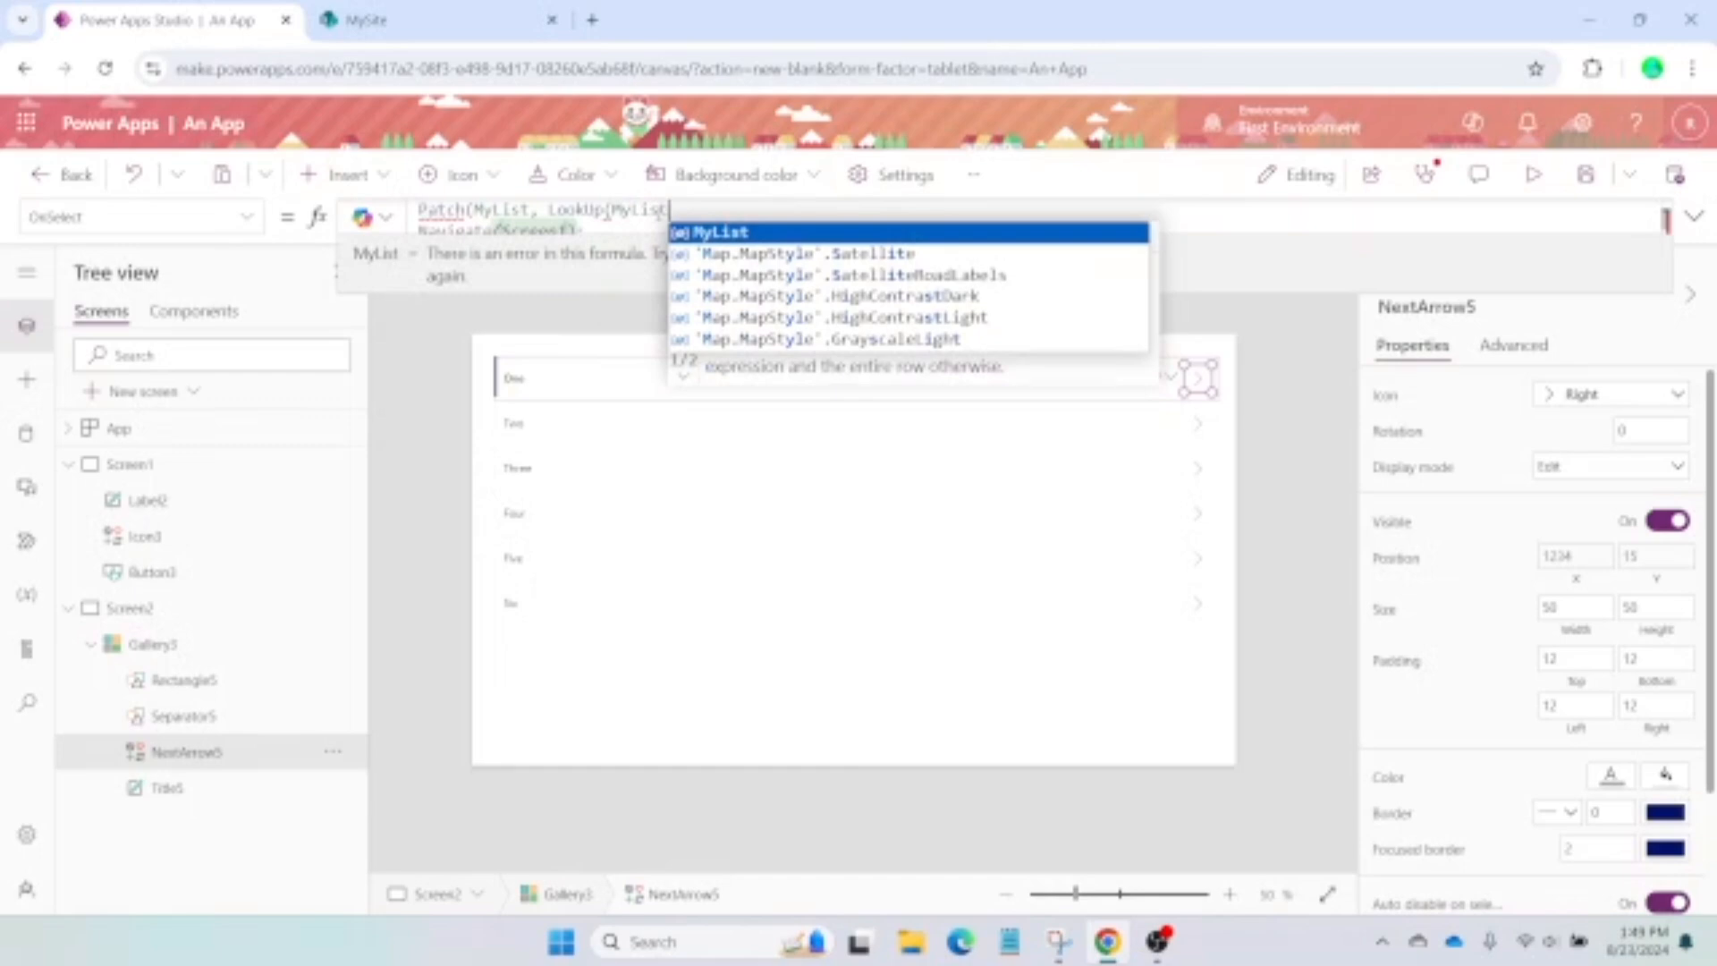
pyautogui.write(', ID')
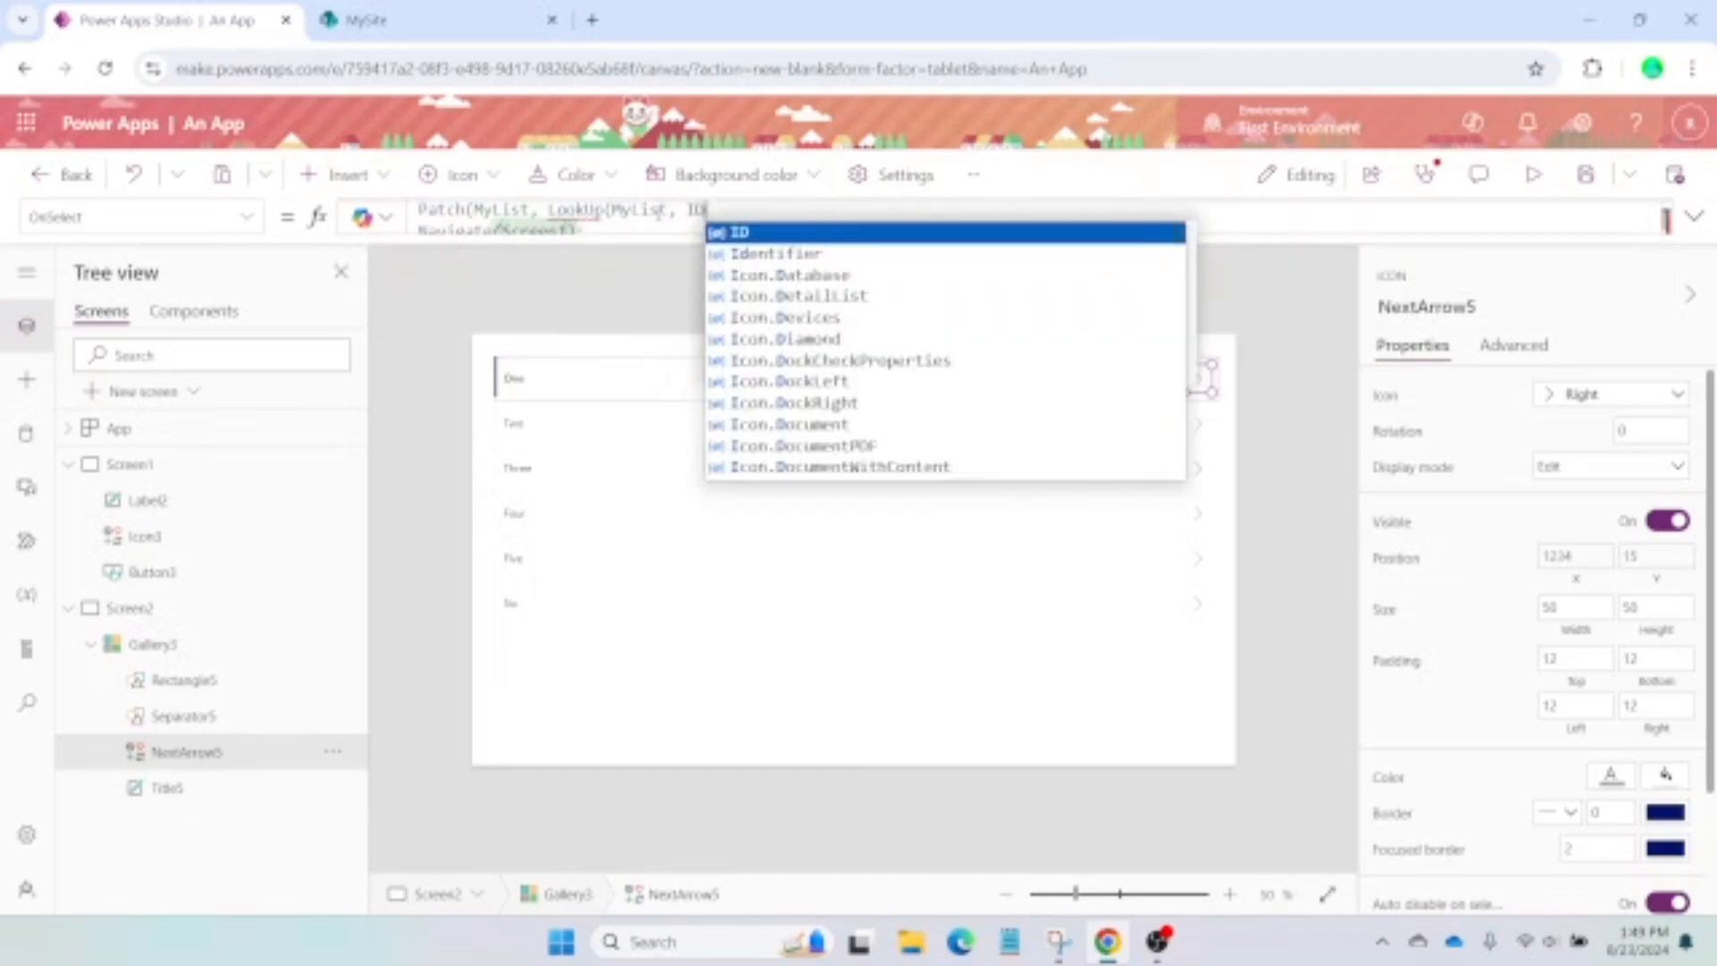
pyautogui.write(' = Your')
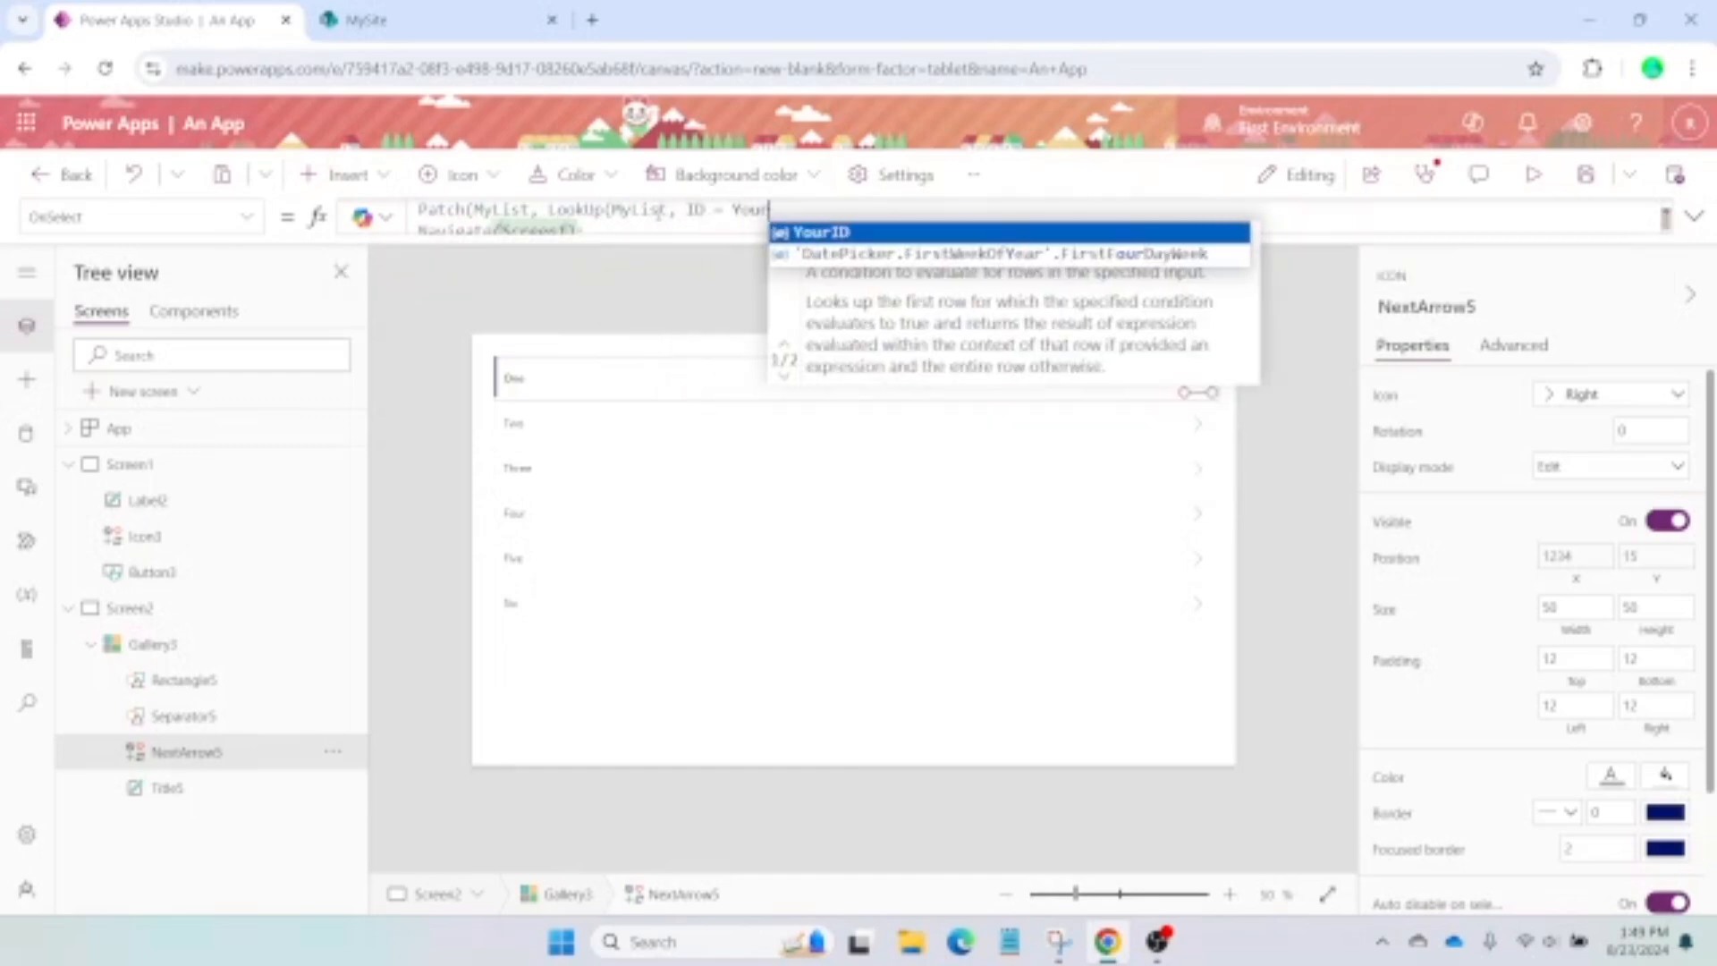
pyautogui.press('Tab')
pyautogui.write(')')
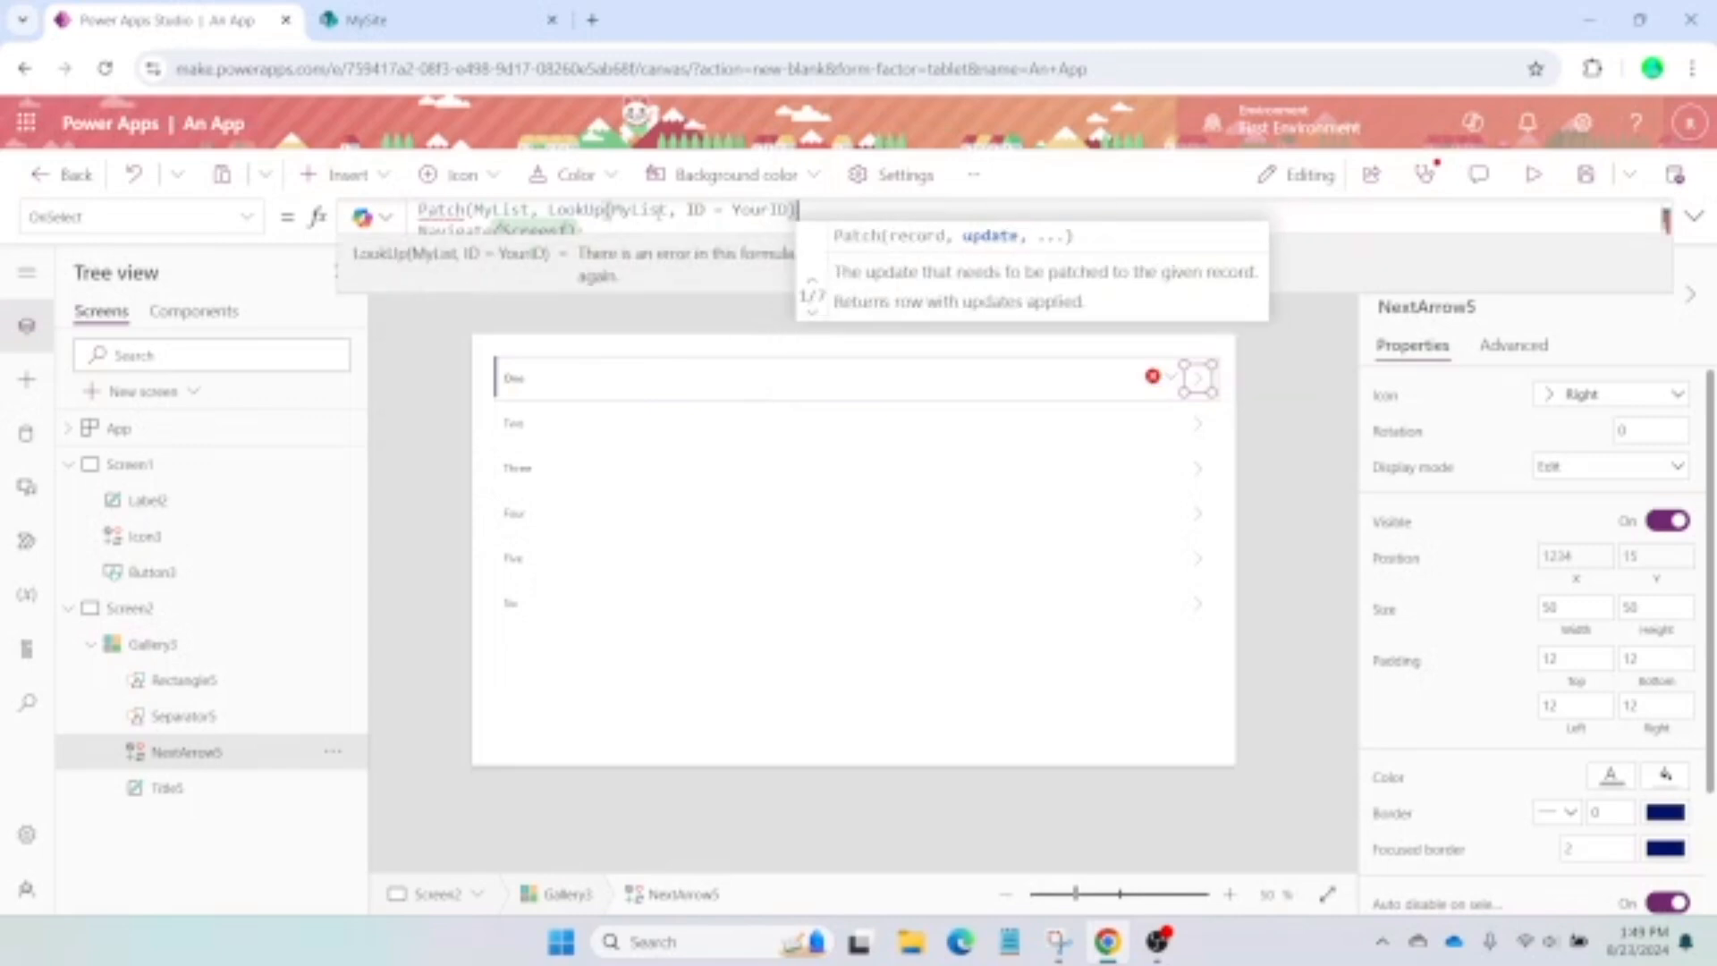
# Complete the next arrow's Patch statement with the update record {Status: "Read"}, the closing parenthesis and a semicolon
pyautogui.write(', {Status')
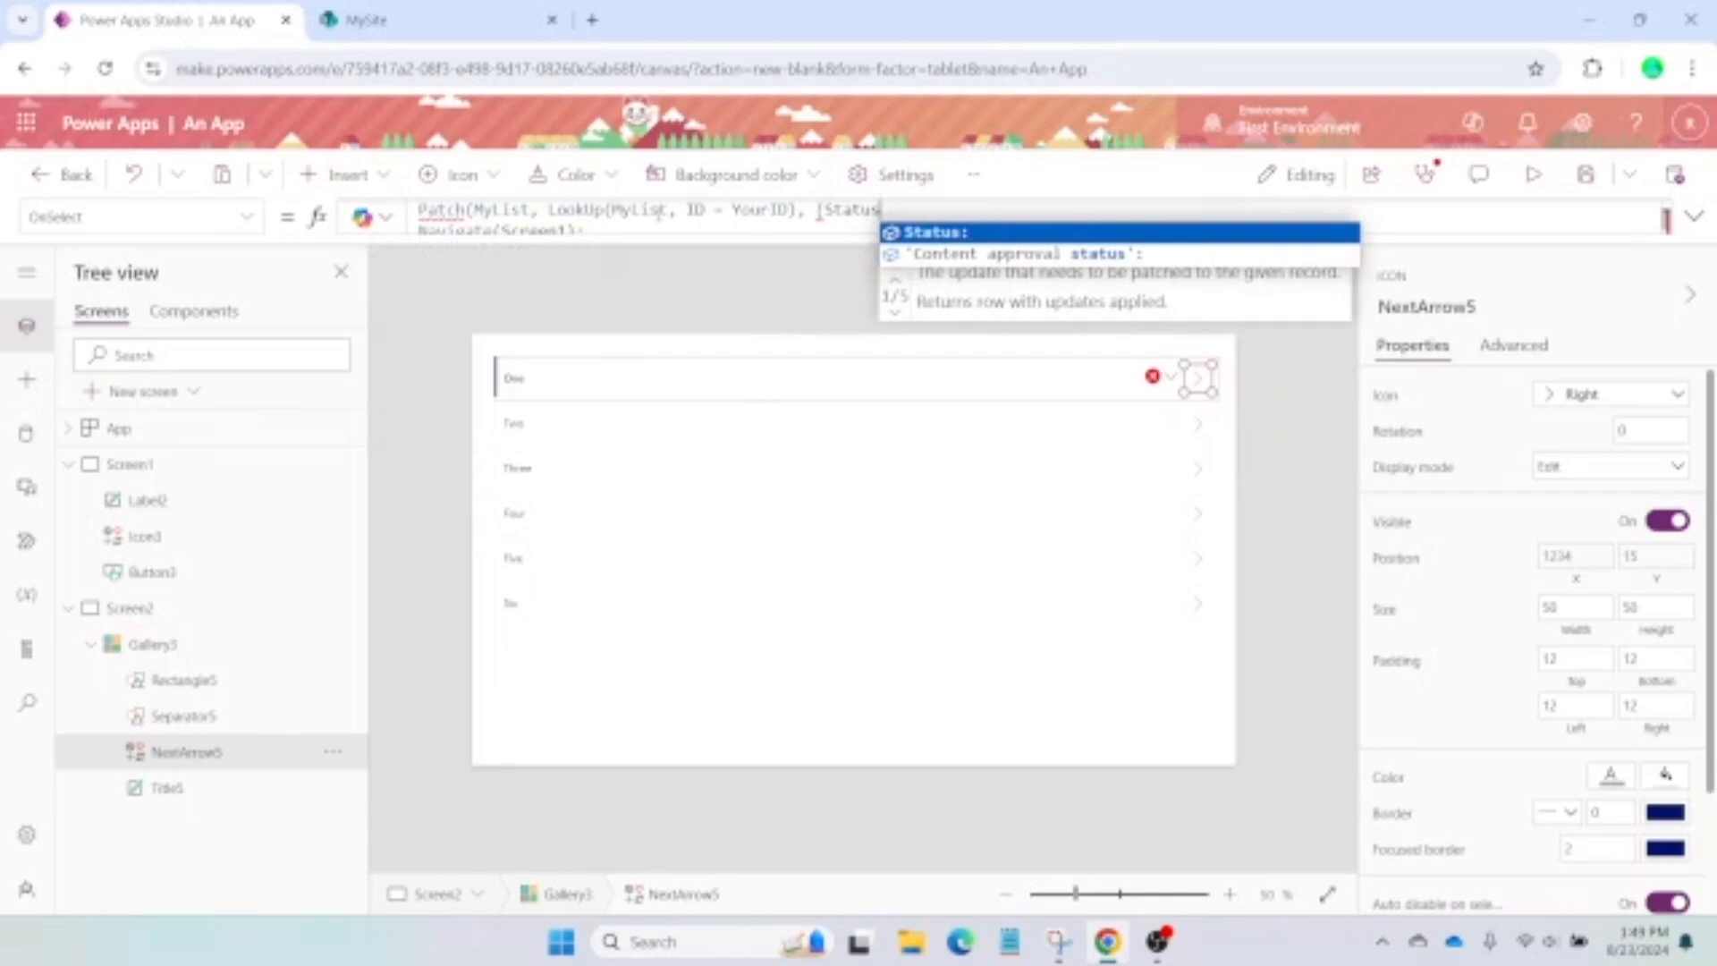
pyautogui.press('Tab')
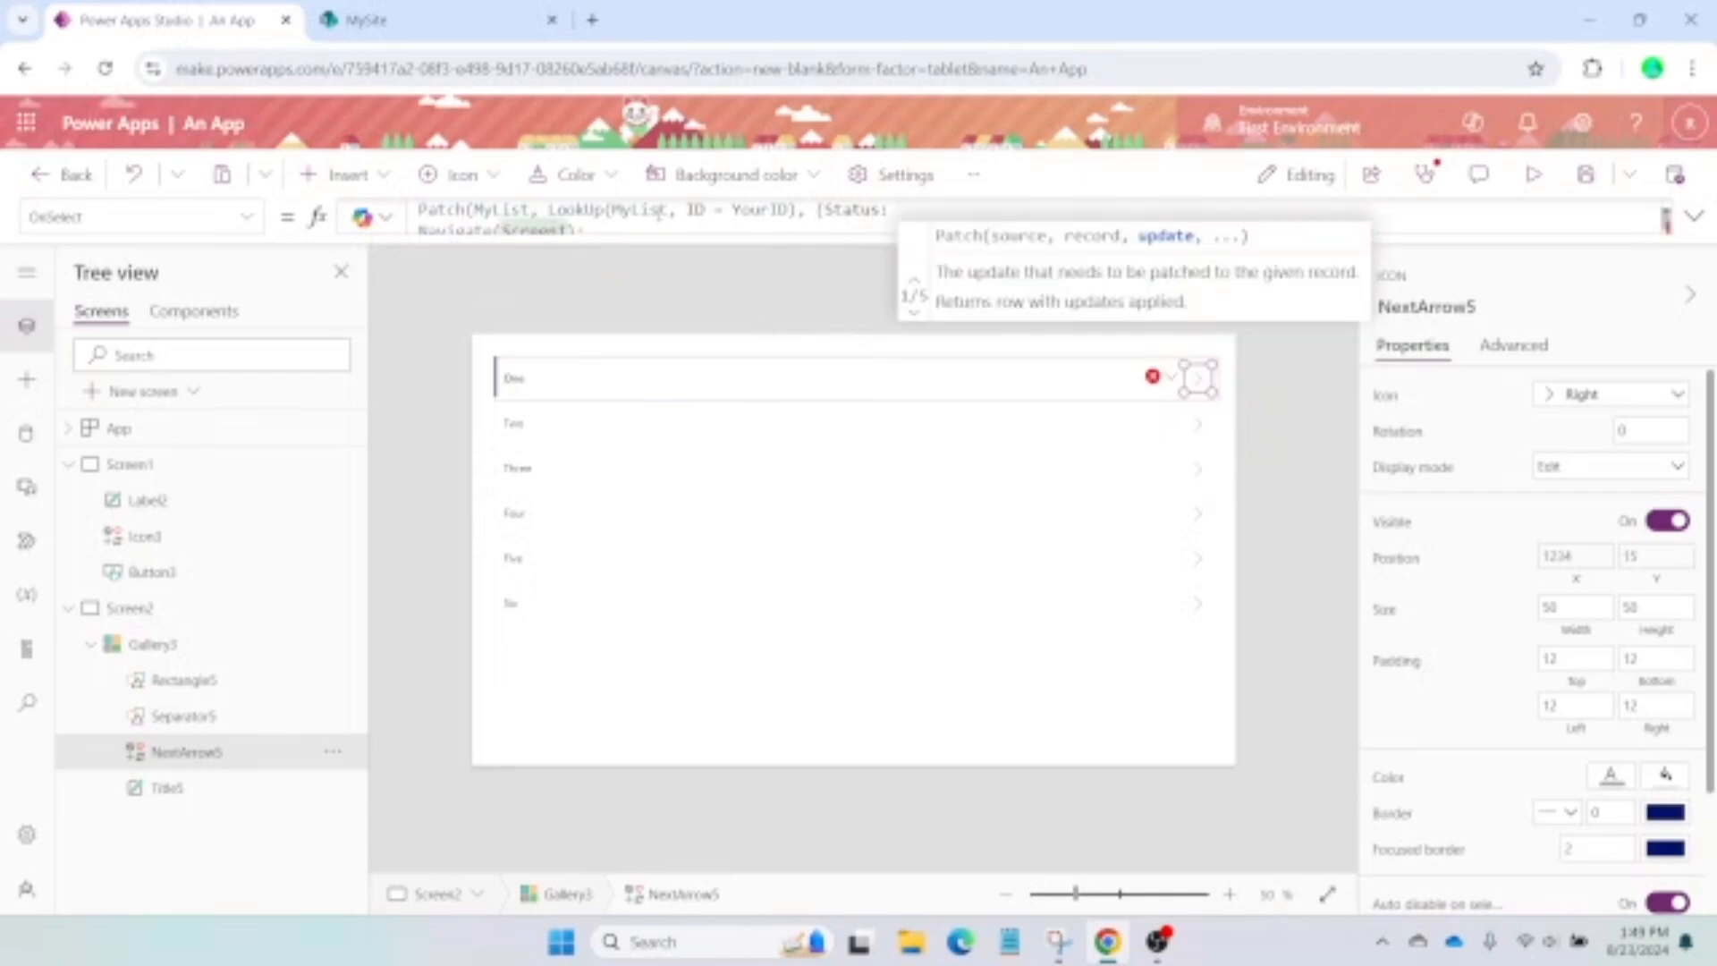
pyautogui.write('"Read')
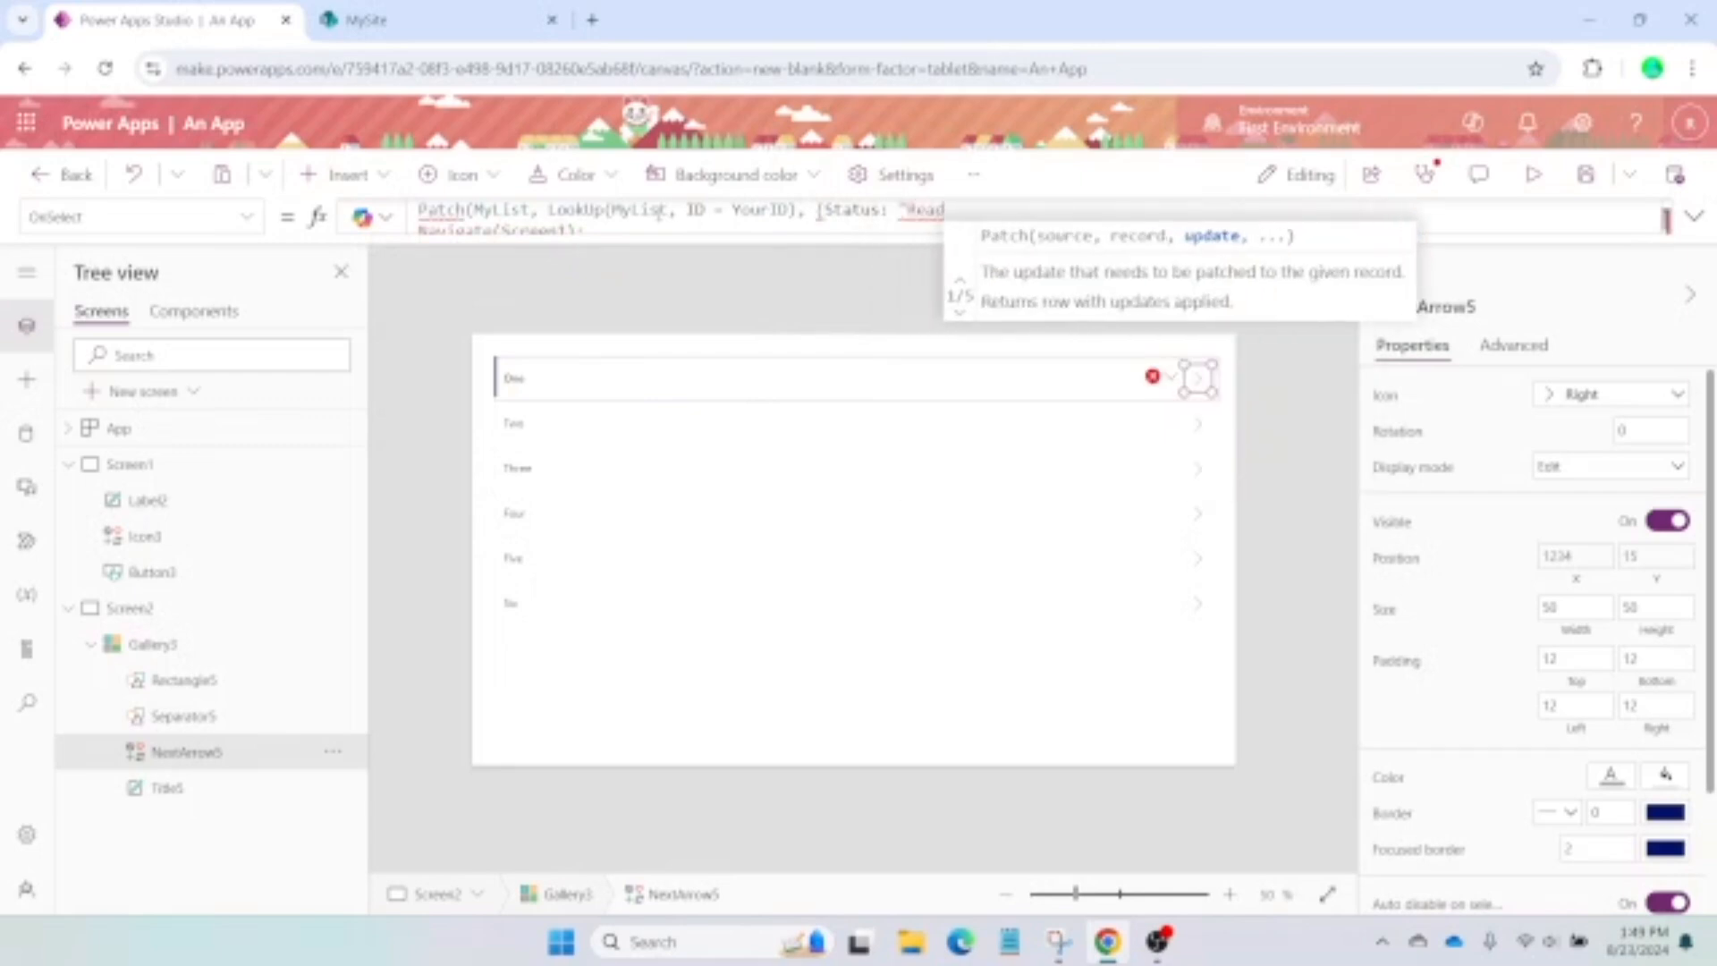
pyautogui.write('}')
pyautogui.write('})')
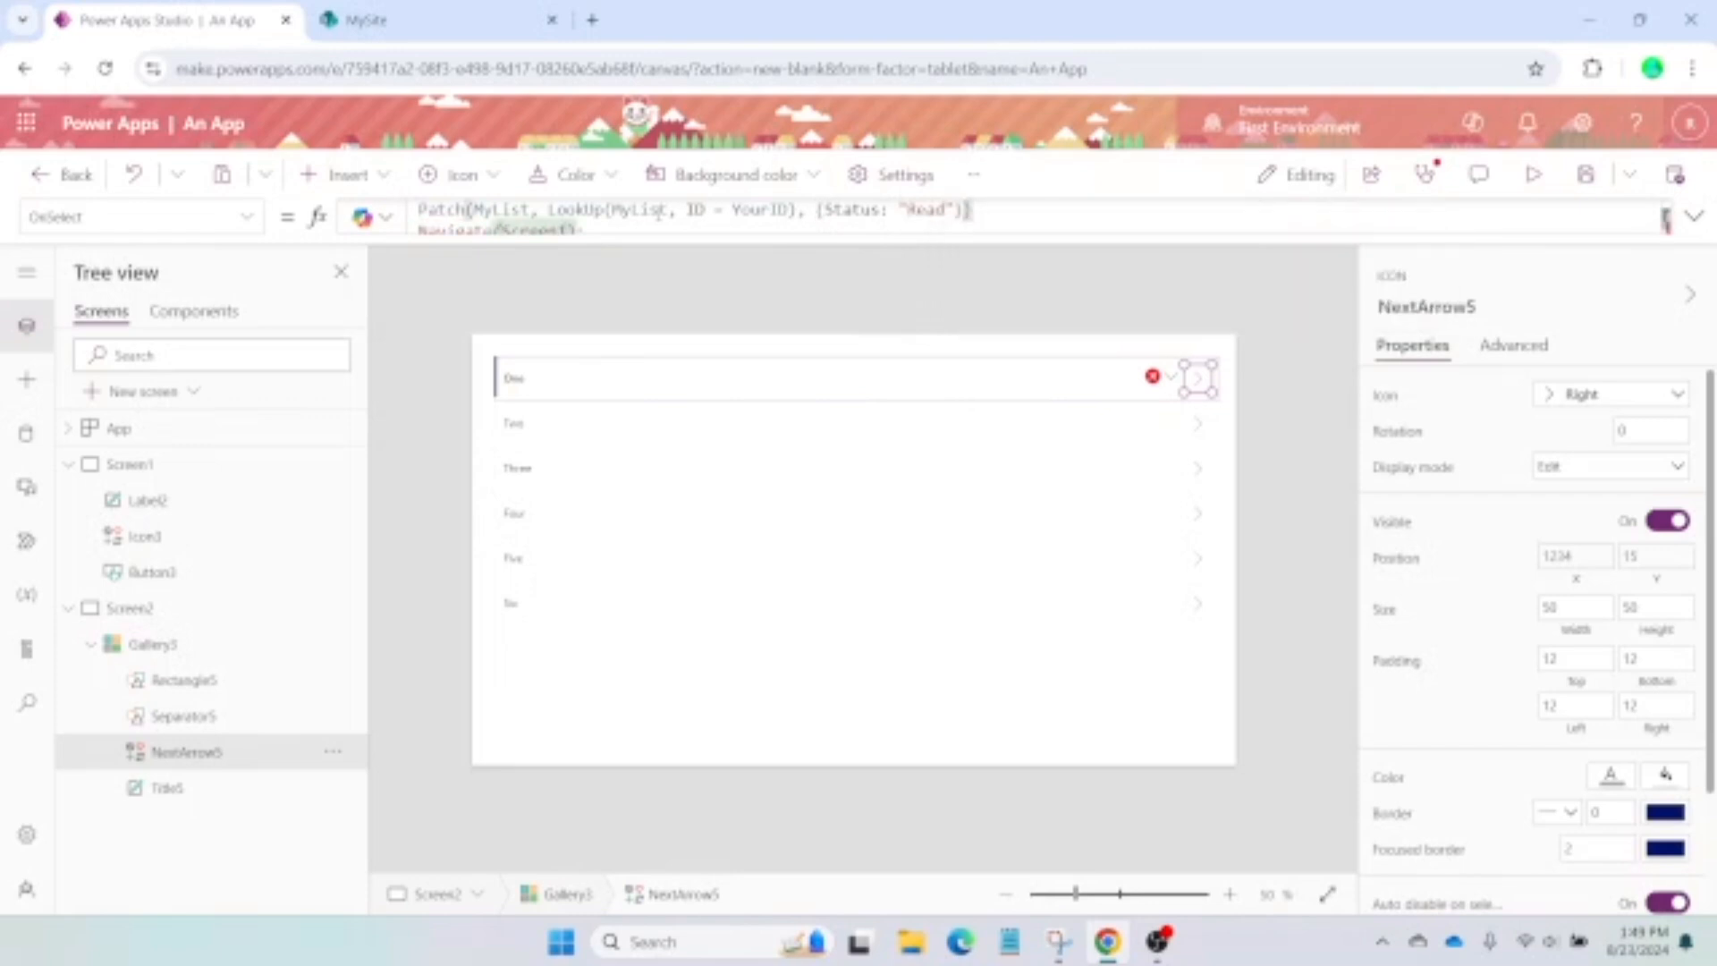
pyautogui.write(';')
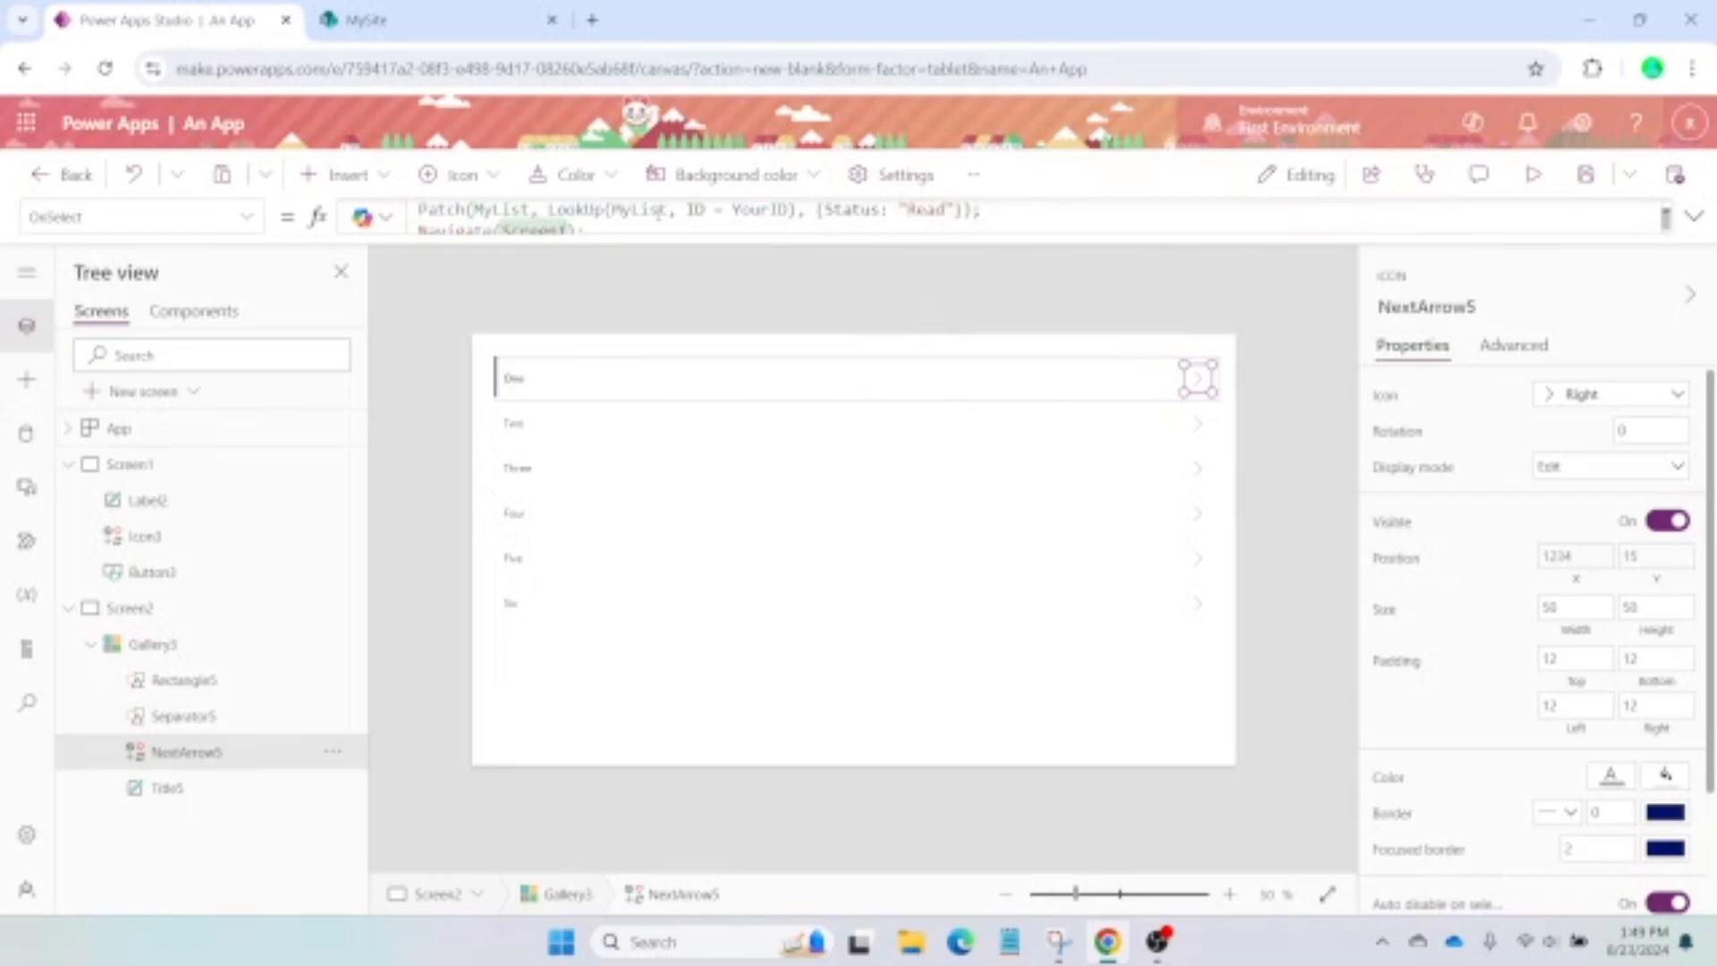
pyautogui.scroll(1, 659, 214)
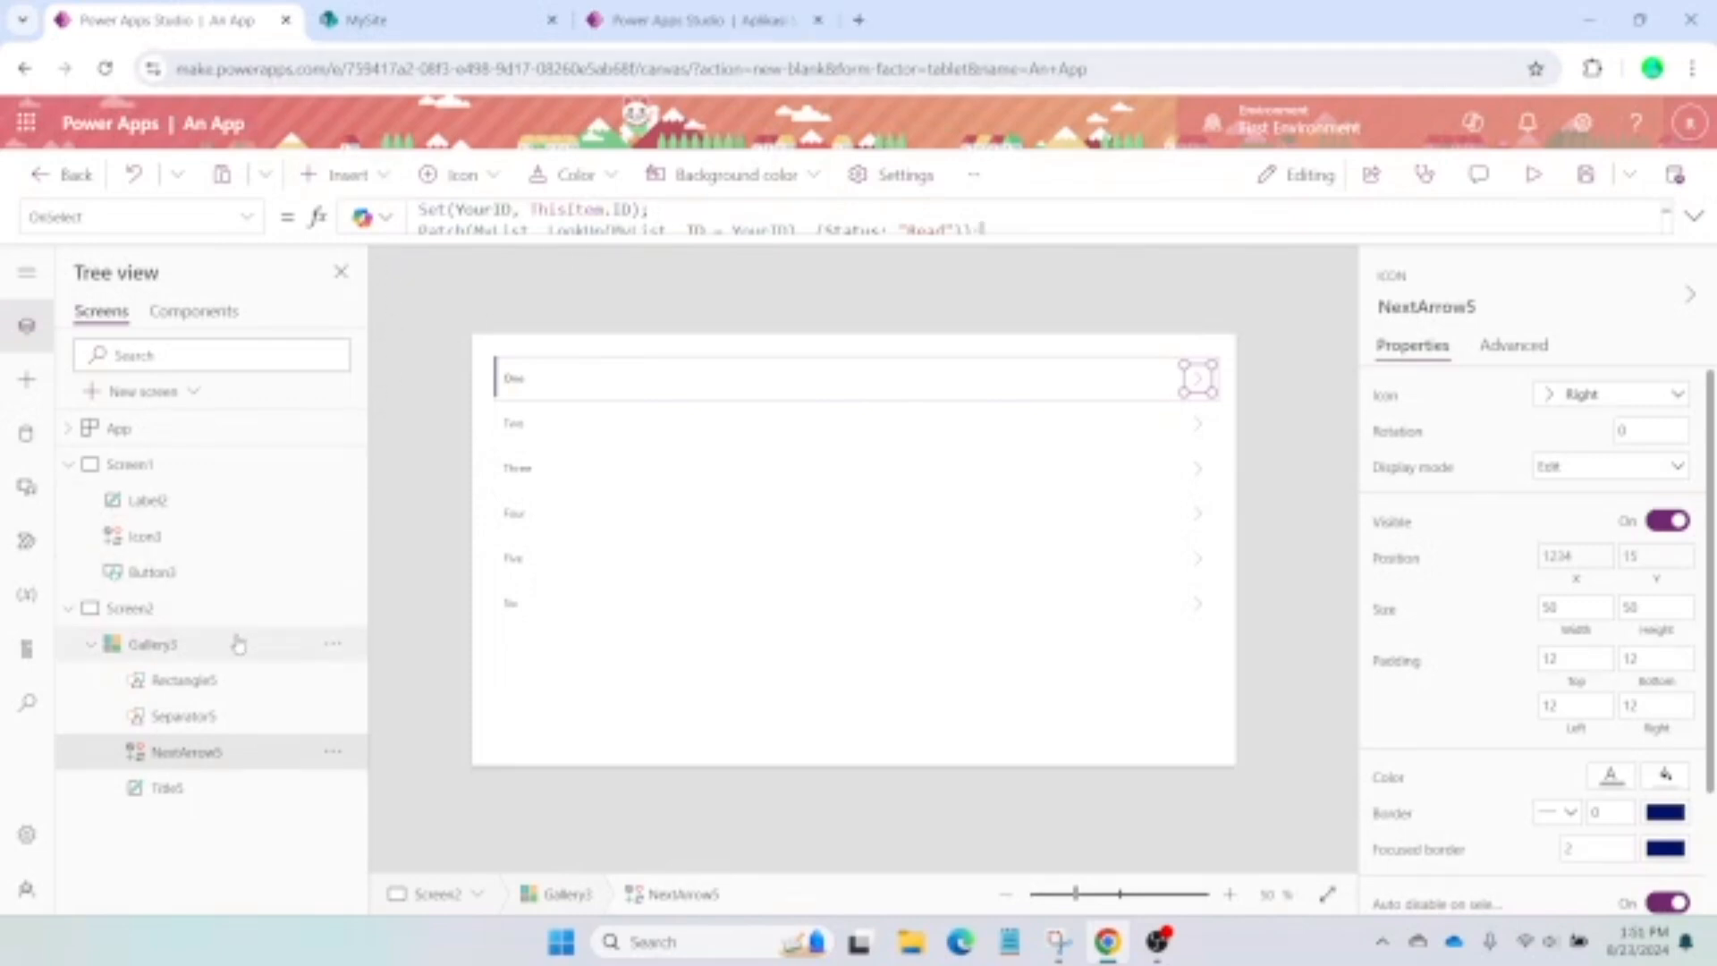
# Set the Items formula of the Screen2 gallery to Filter(MyList, Status = "Unread")
pyautogui.click(239, 644)
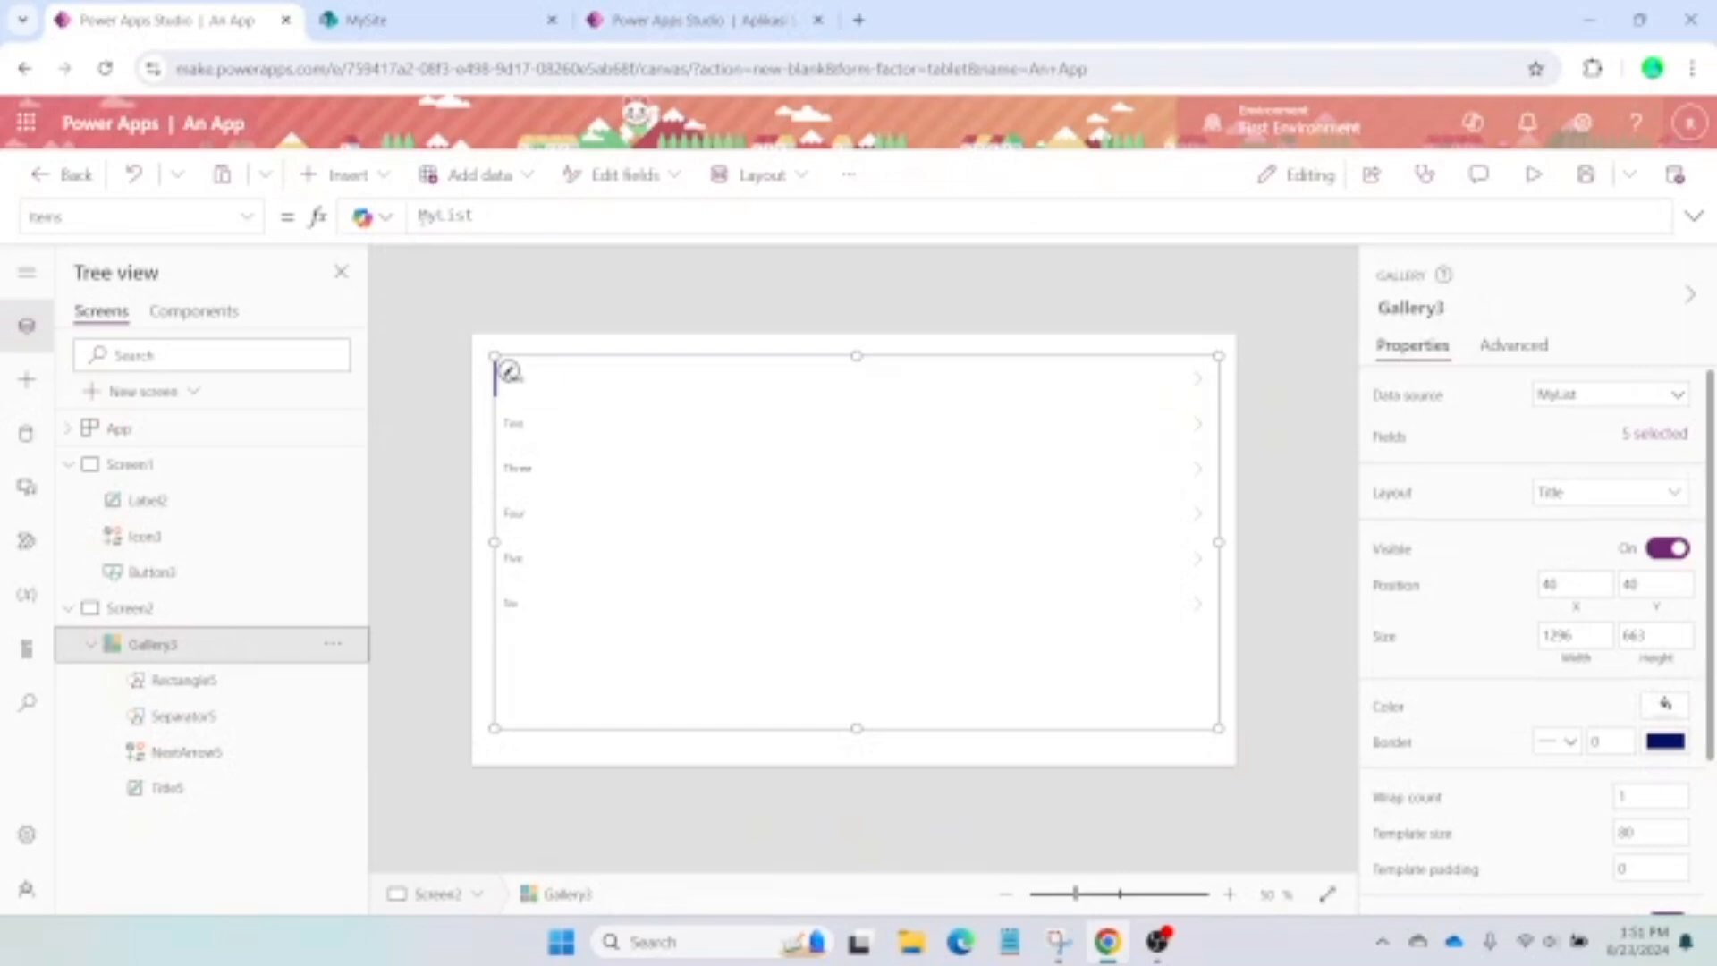
pyautogui.click(419, 216)
pyautogui.write('Filter')
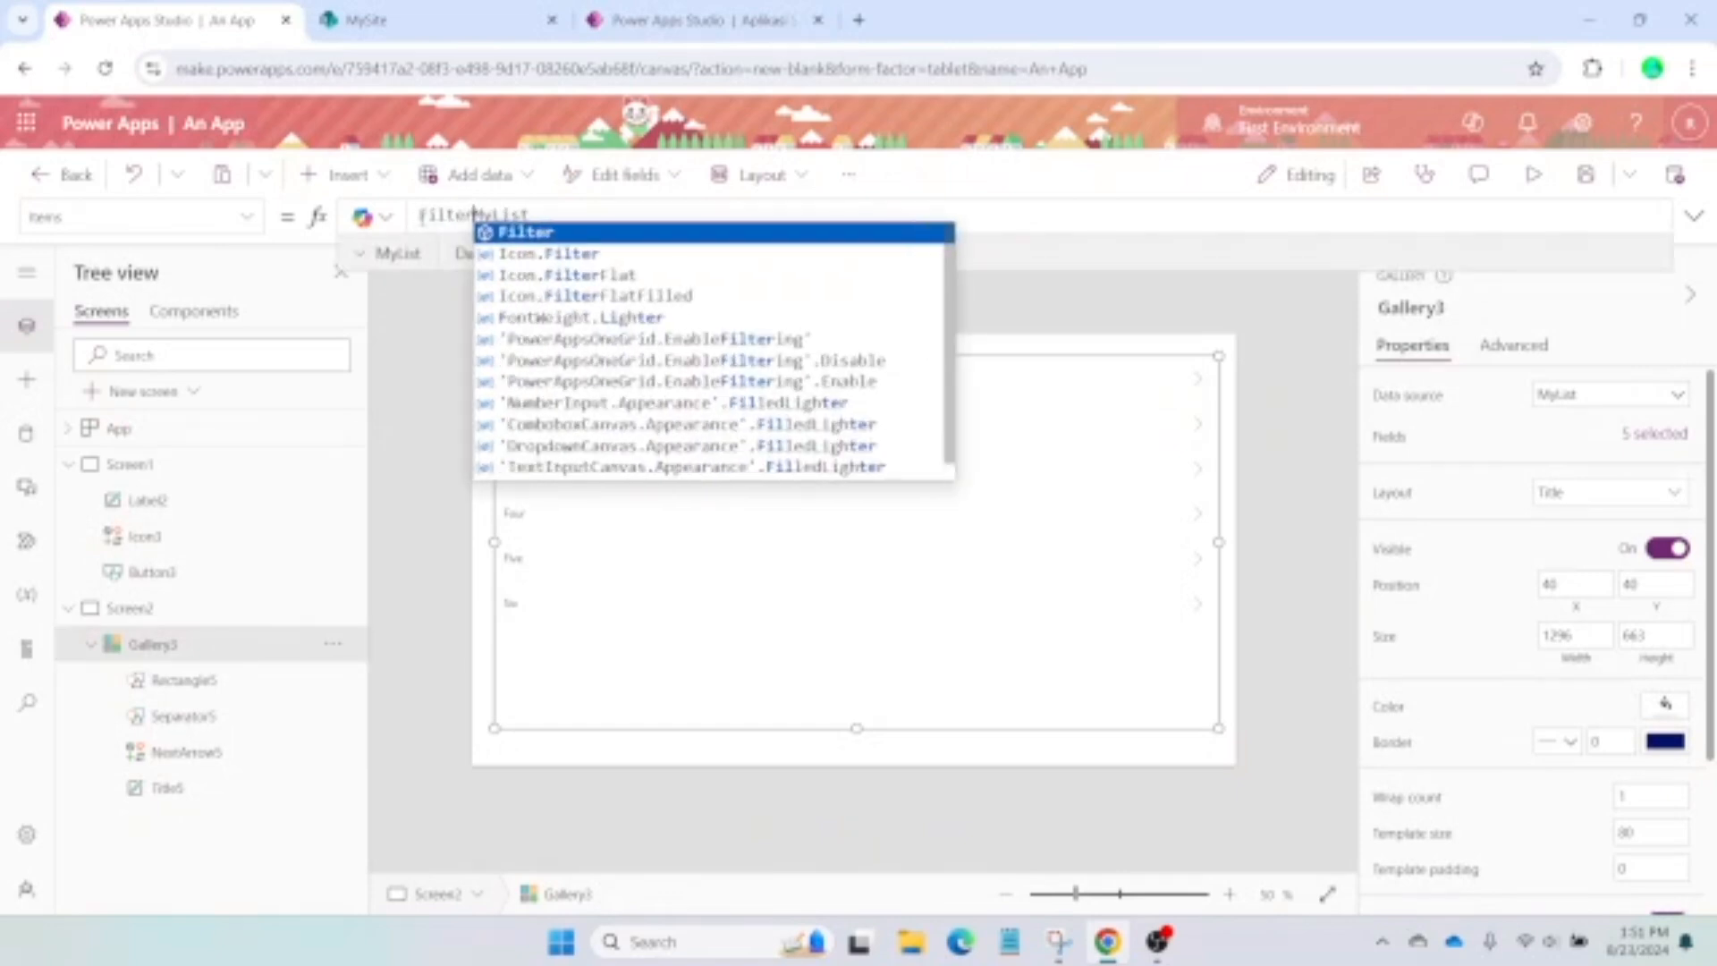
pyautogui.write('(MyList')
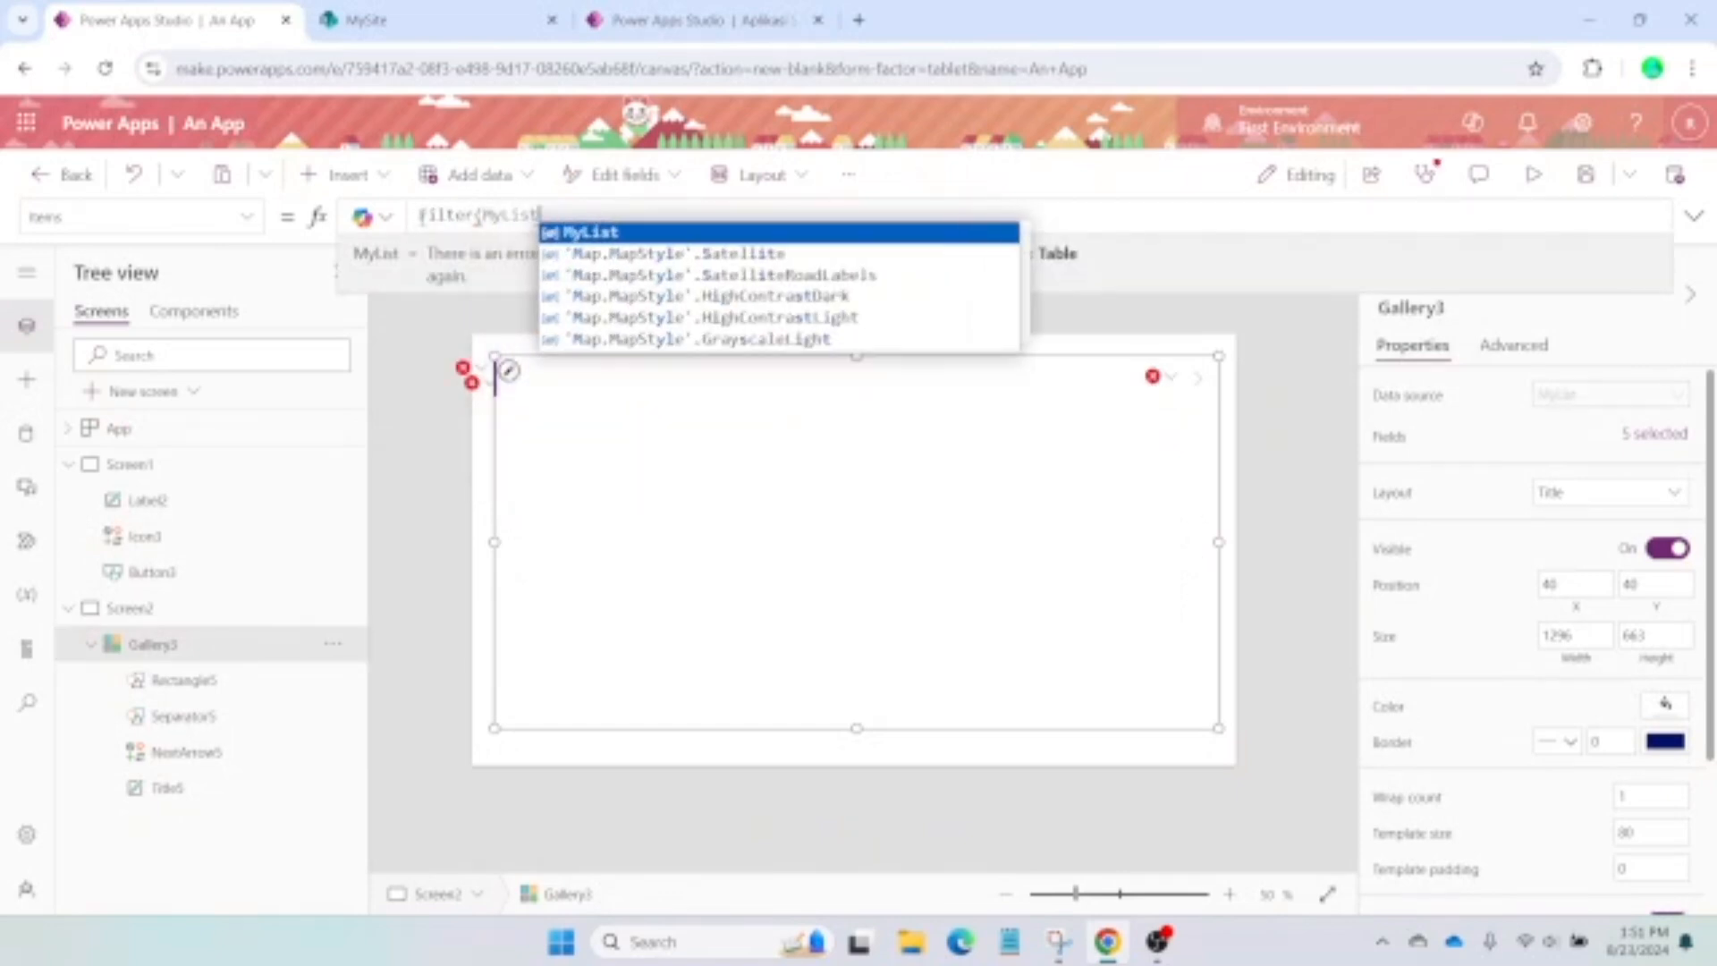
pyautogui.write(', Status')
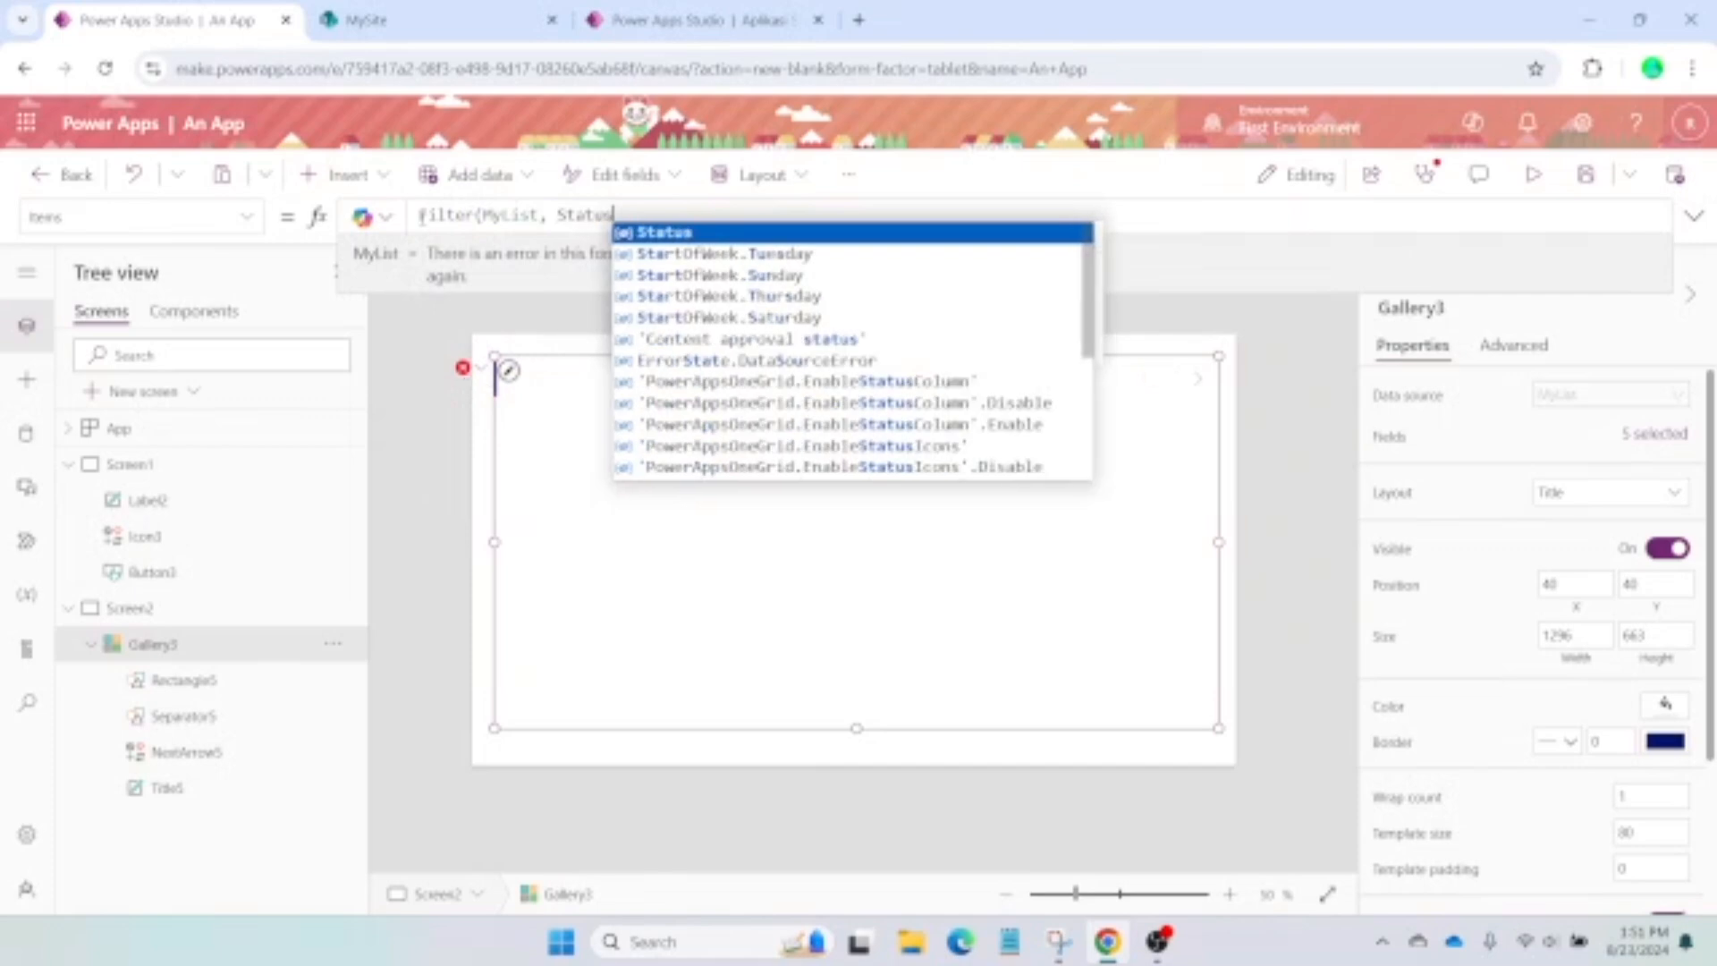
pyautogui.write(' =')
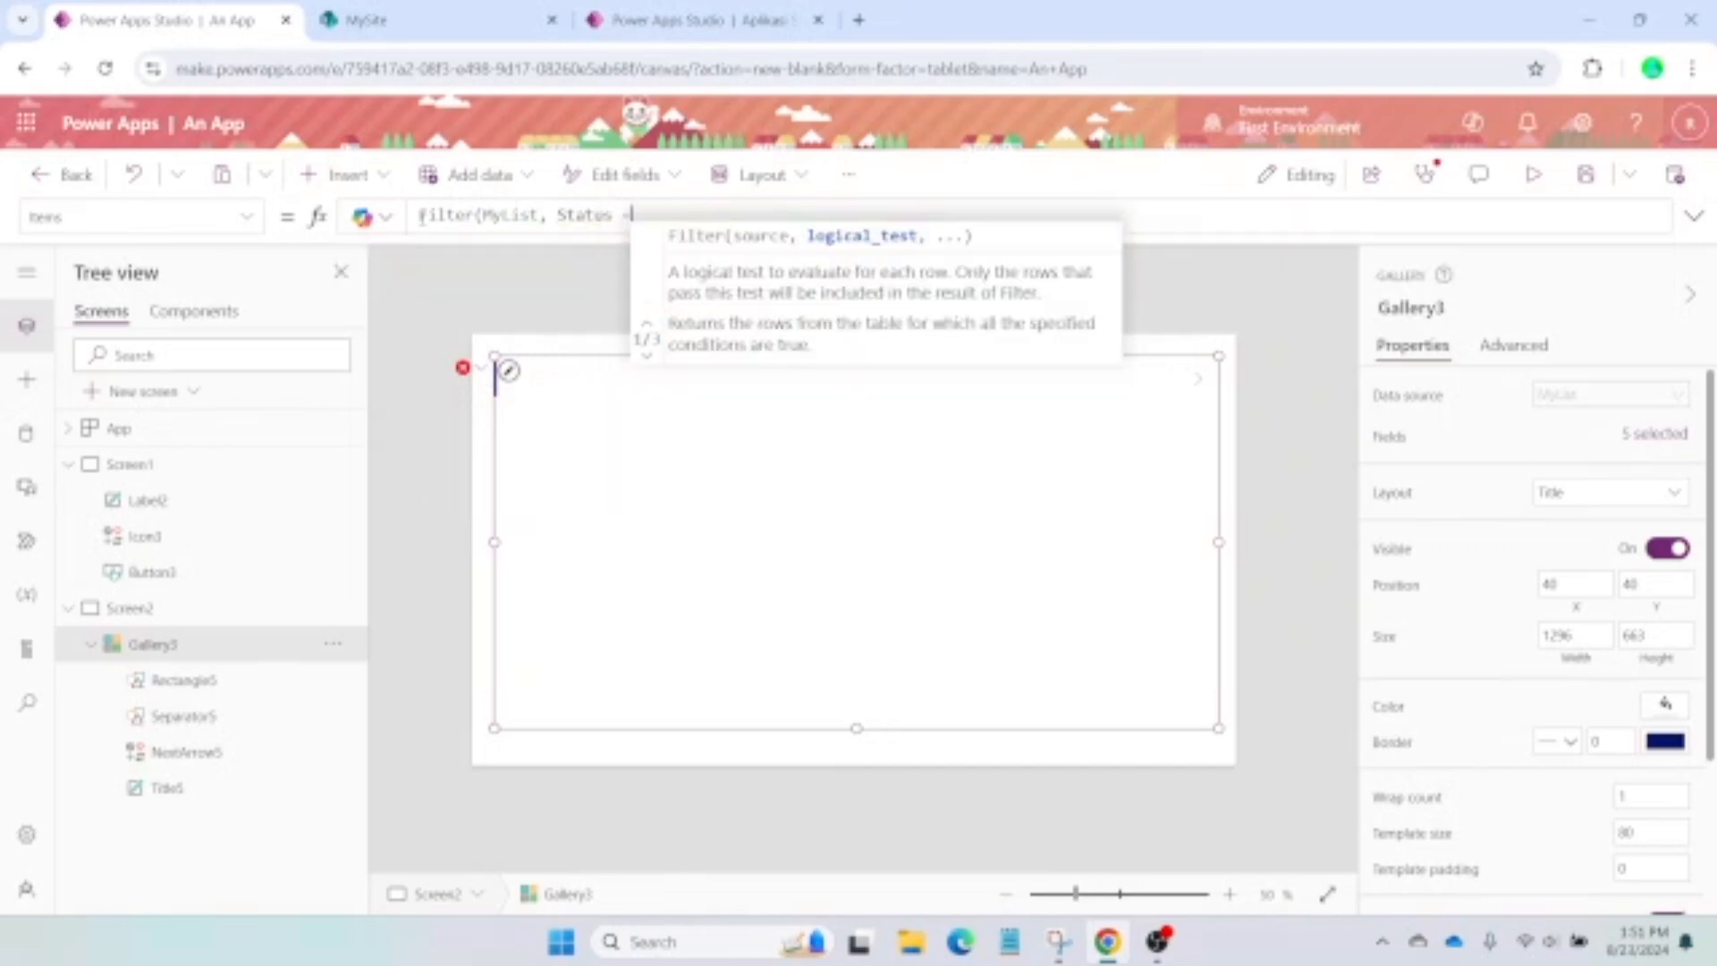
pyautogui.write(' "Unread")')
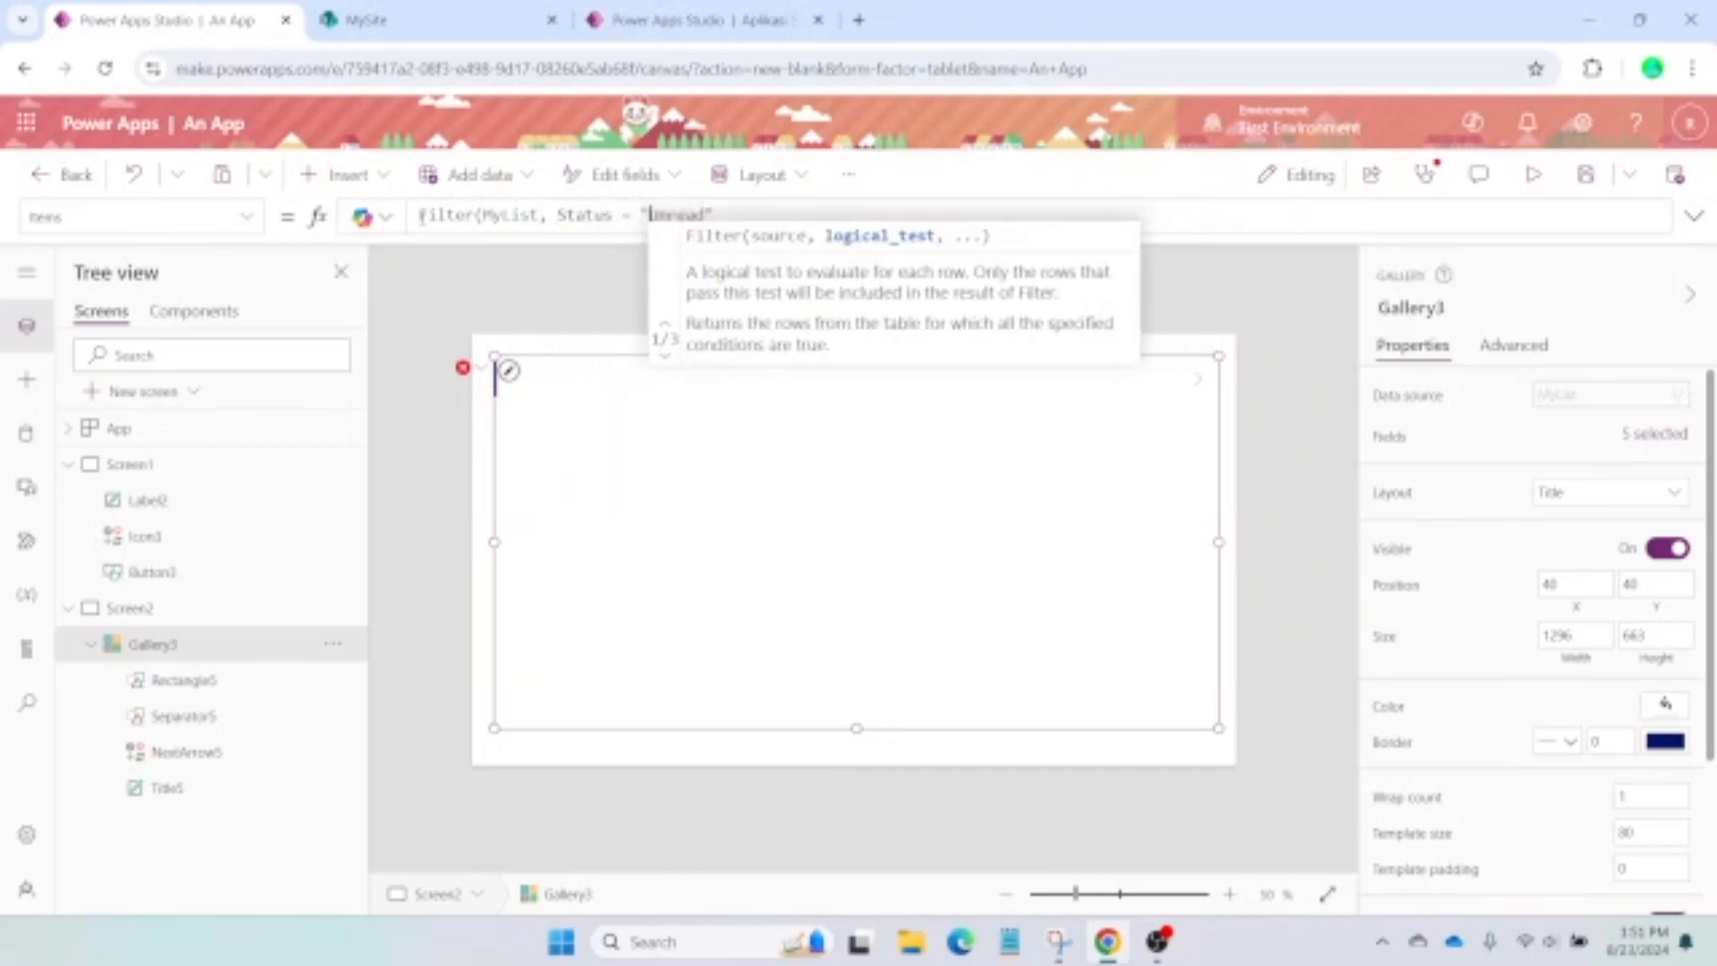
pyautogui.click(422, 337)
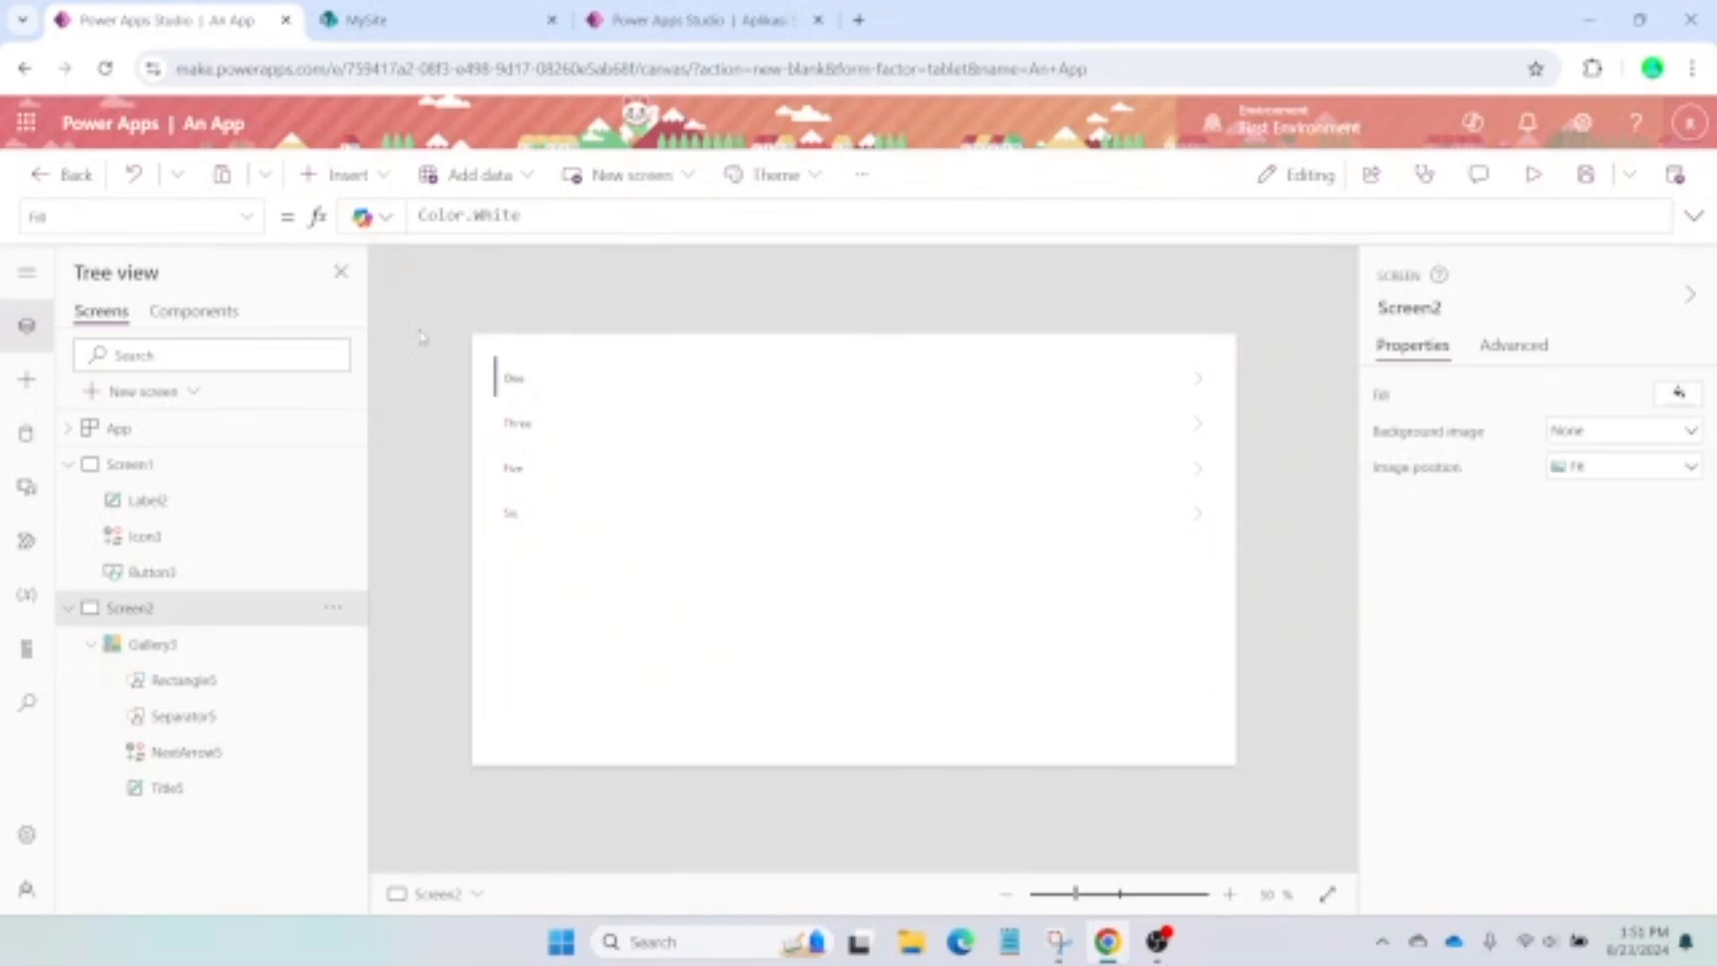
# Set the Text formula of the label on Screen1 to UnreadCount
pyautogui.click(469, 14)
pyautogui.click(165, 20)
pyautogui.click(186, 465)
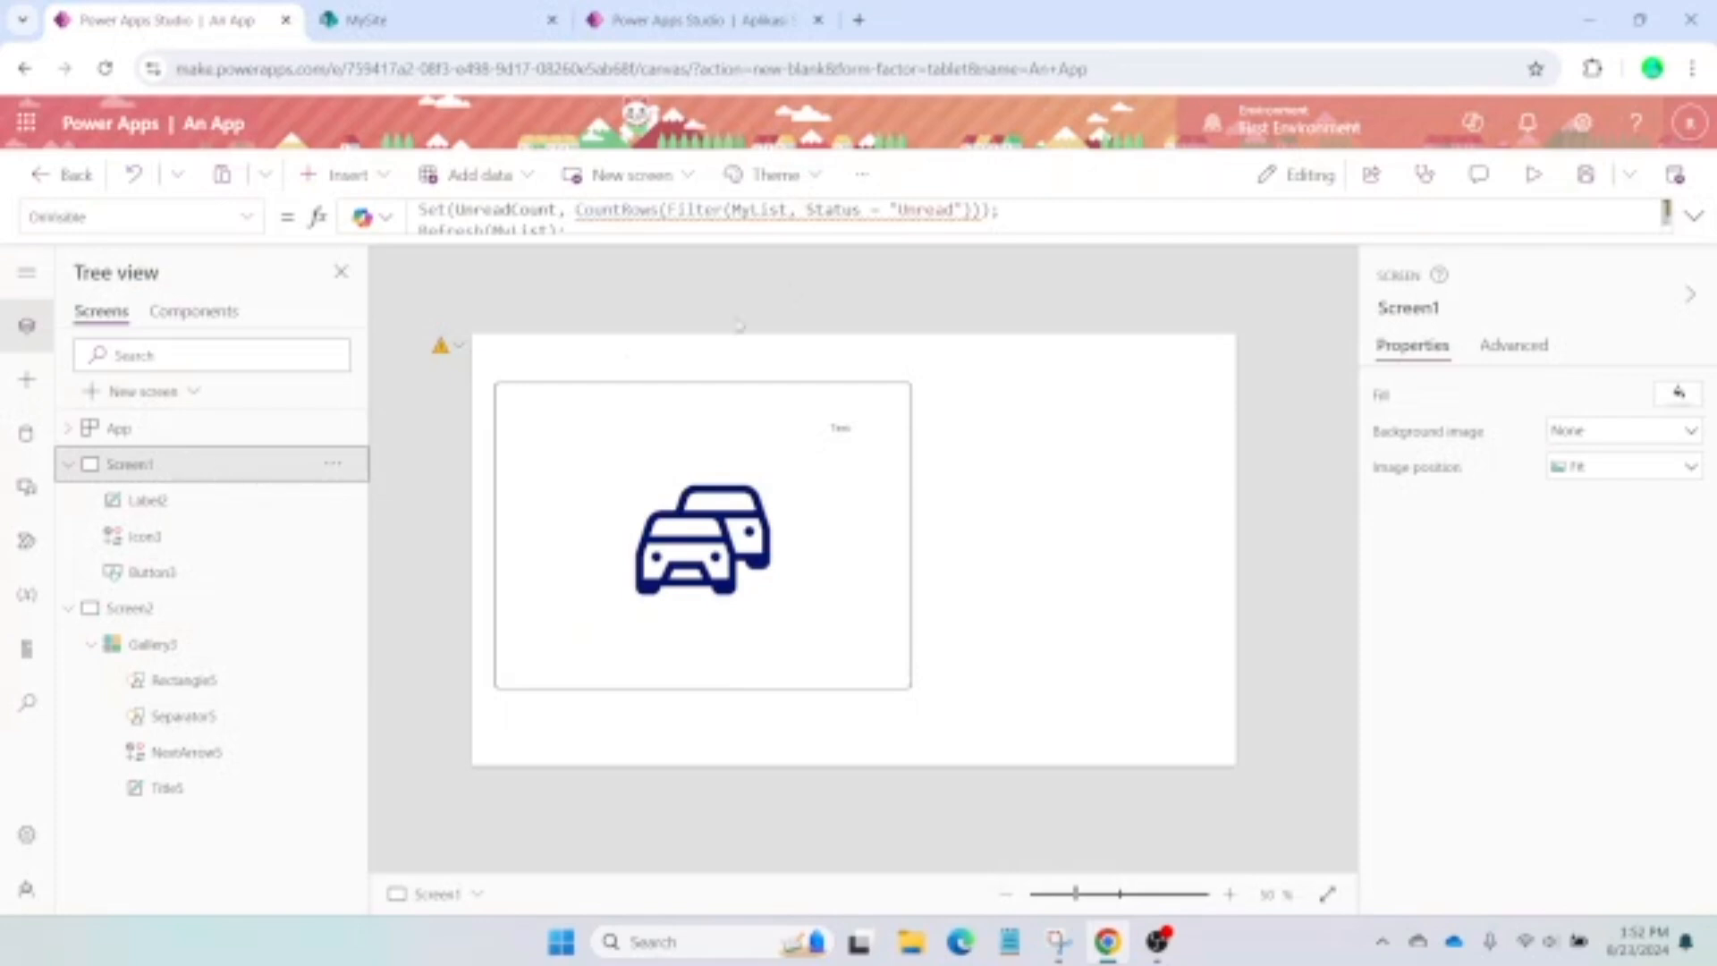
pyautogui.click(843, 432)
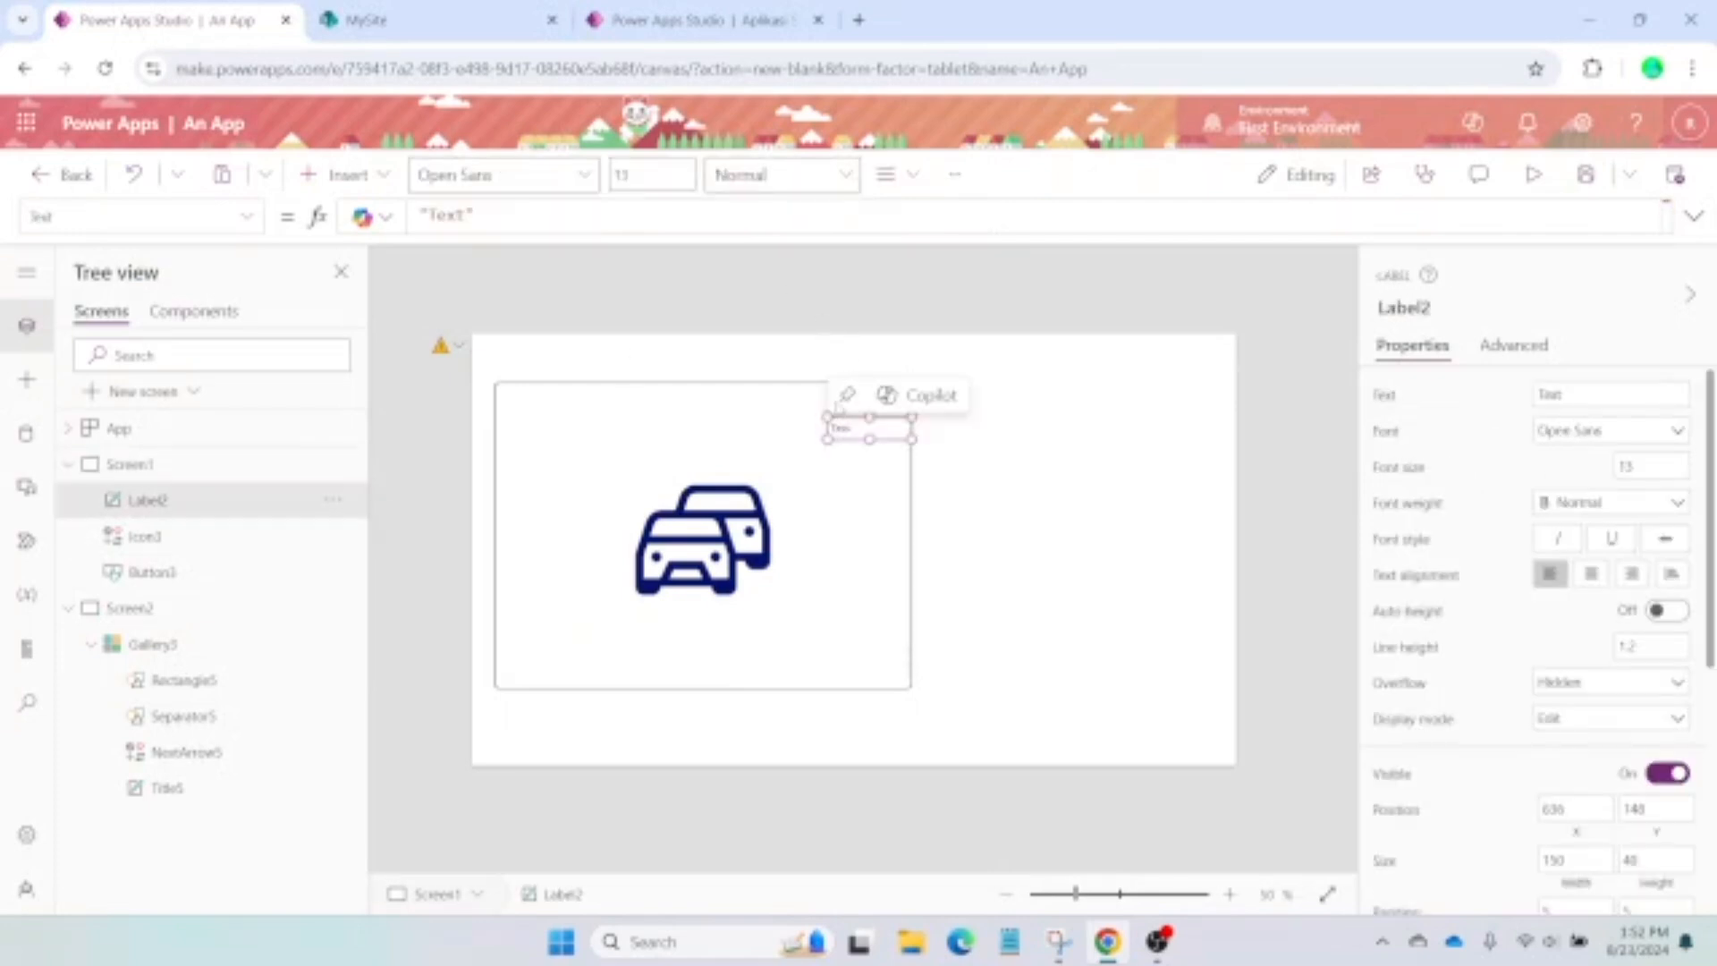
pyautogui.click(515, 228)
pyautogui.write('UnreadCount')
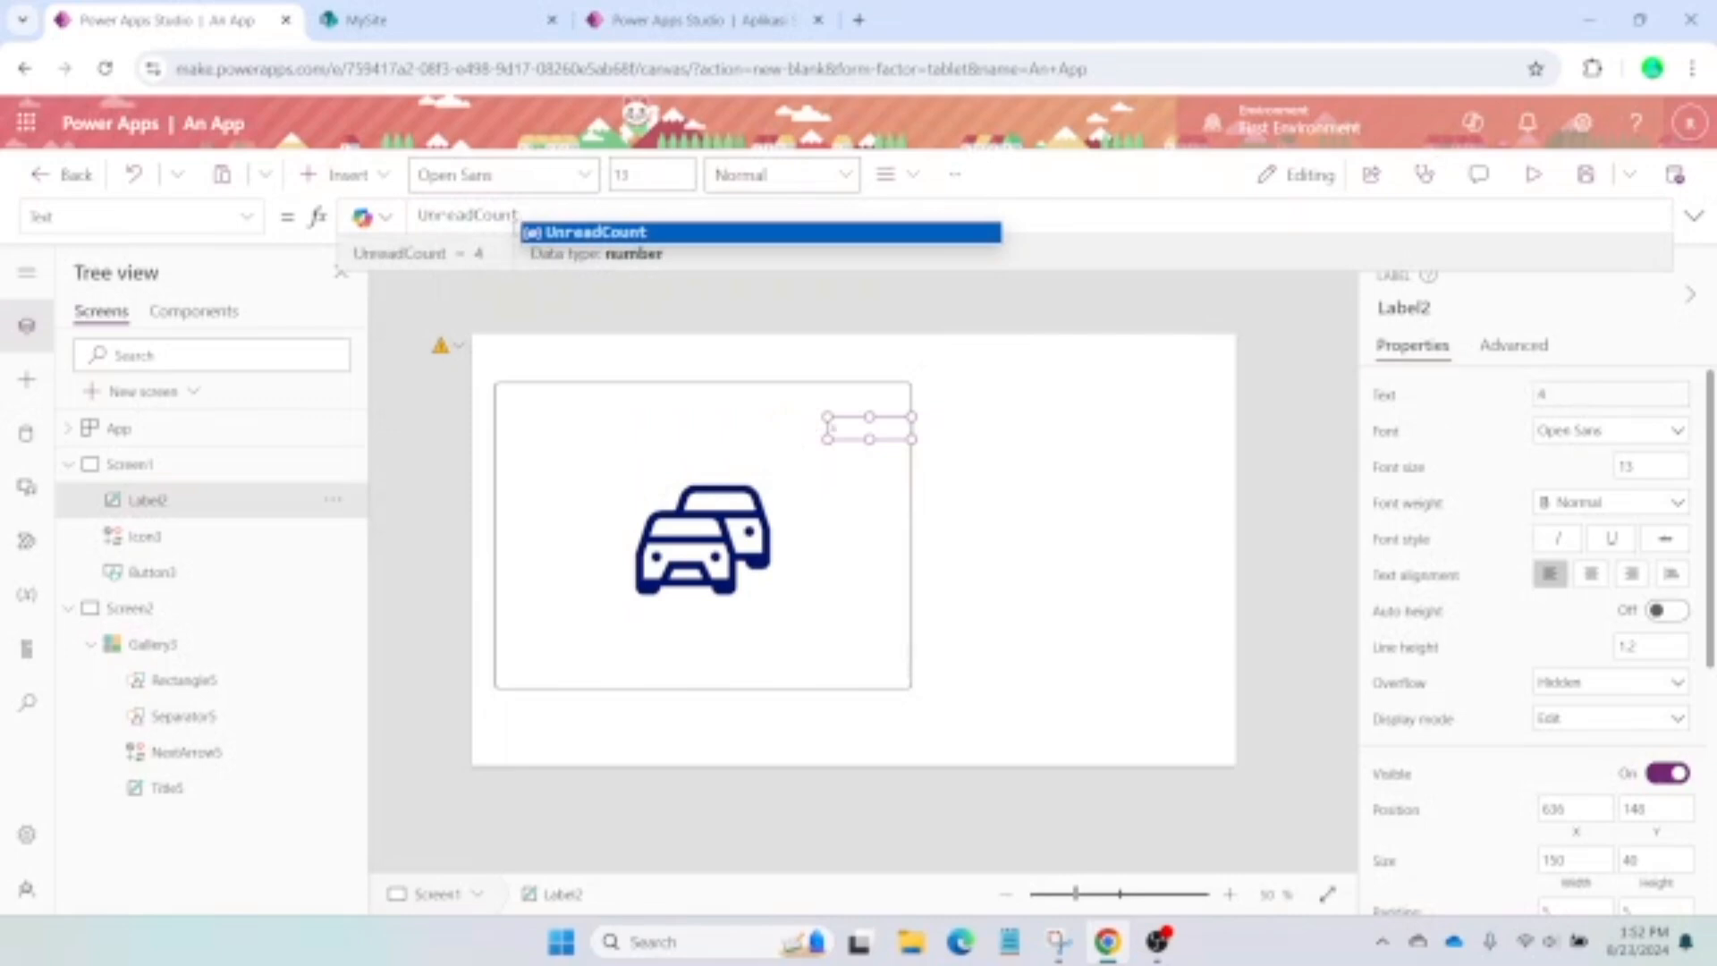
pyautogui.click(952, 358)
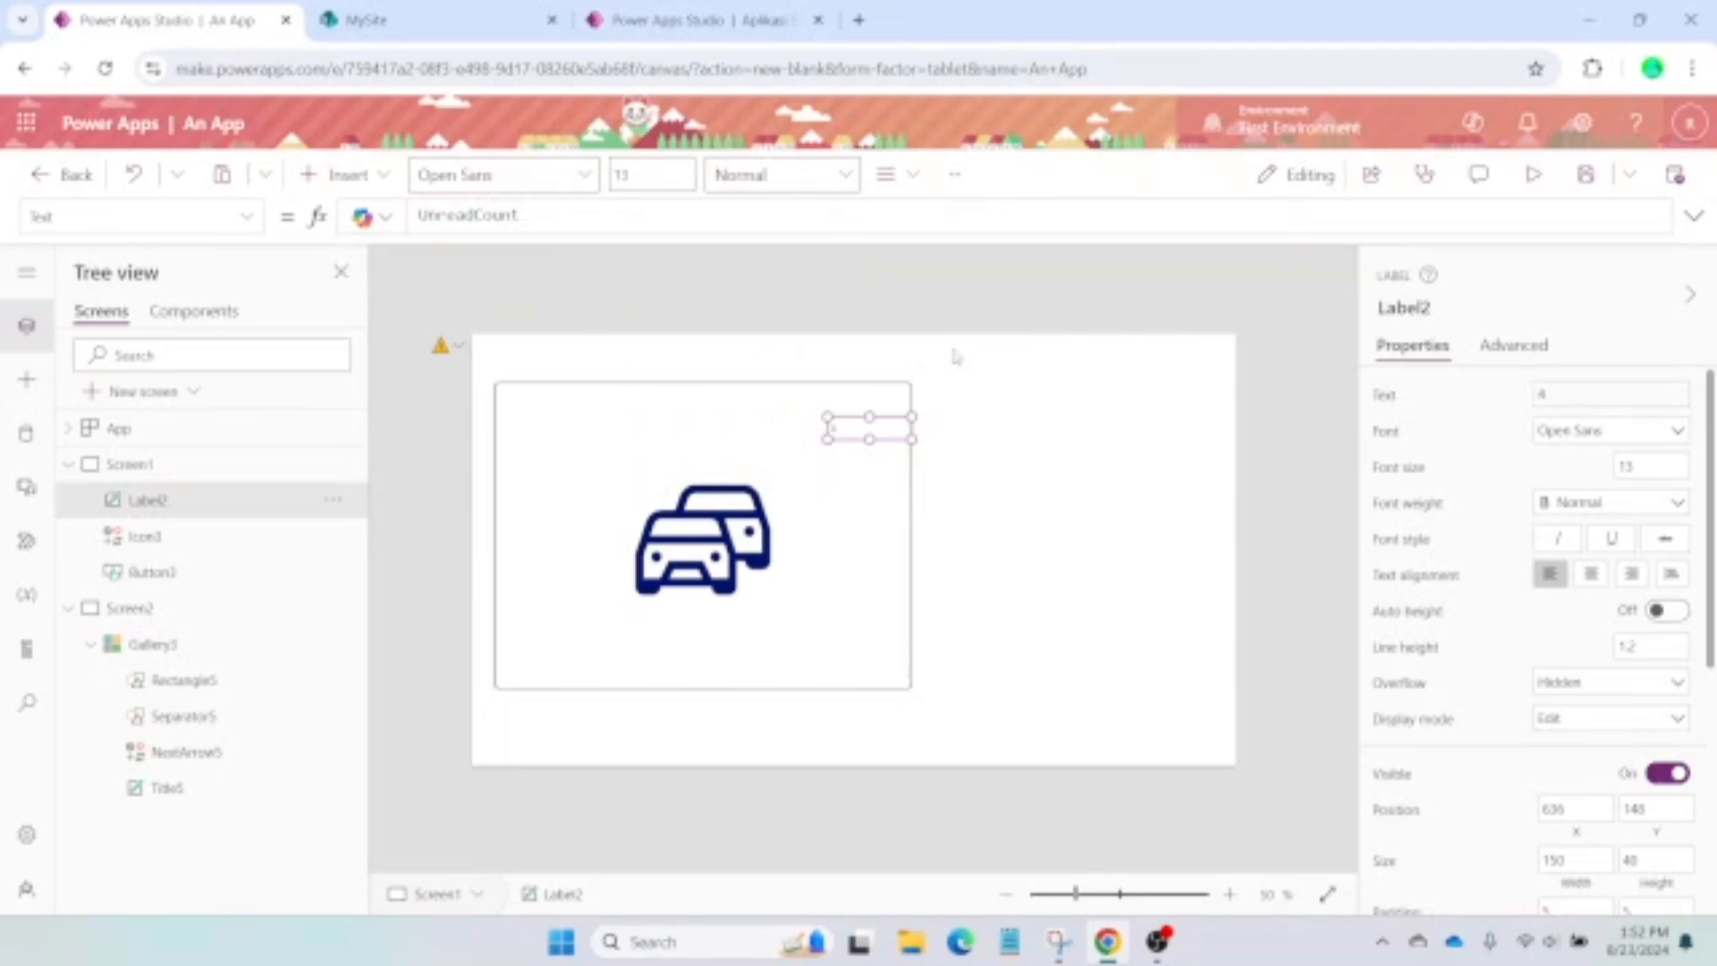
# Center-align the text of Screen1's unread count label and increase the label's height to 110
pyautogui.click(861, 435)
pyautogui.scroll(-3, 1587, 541)
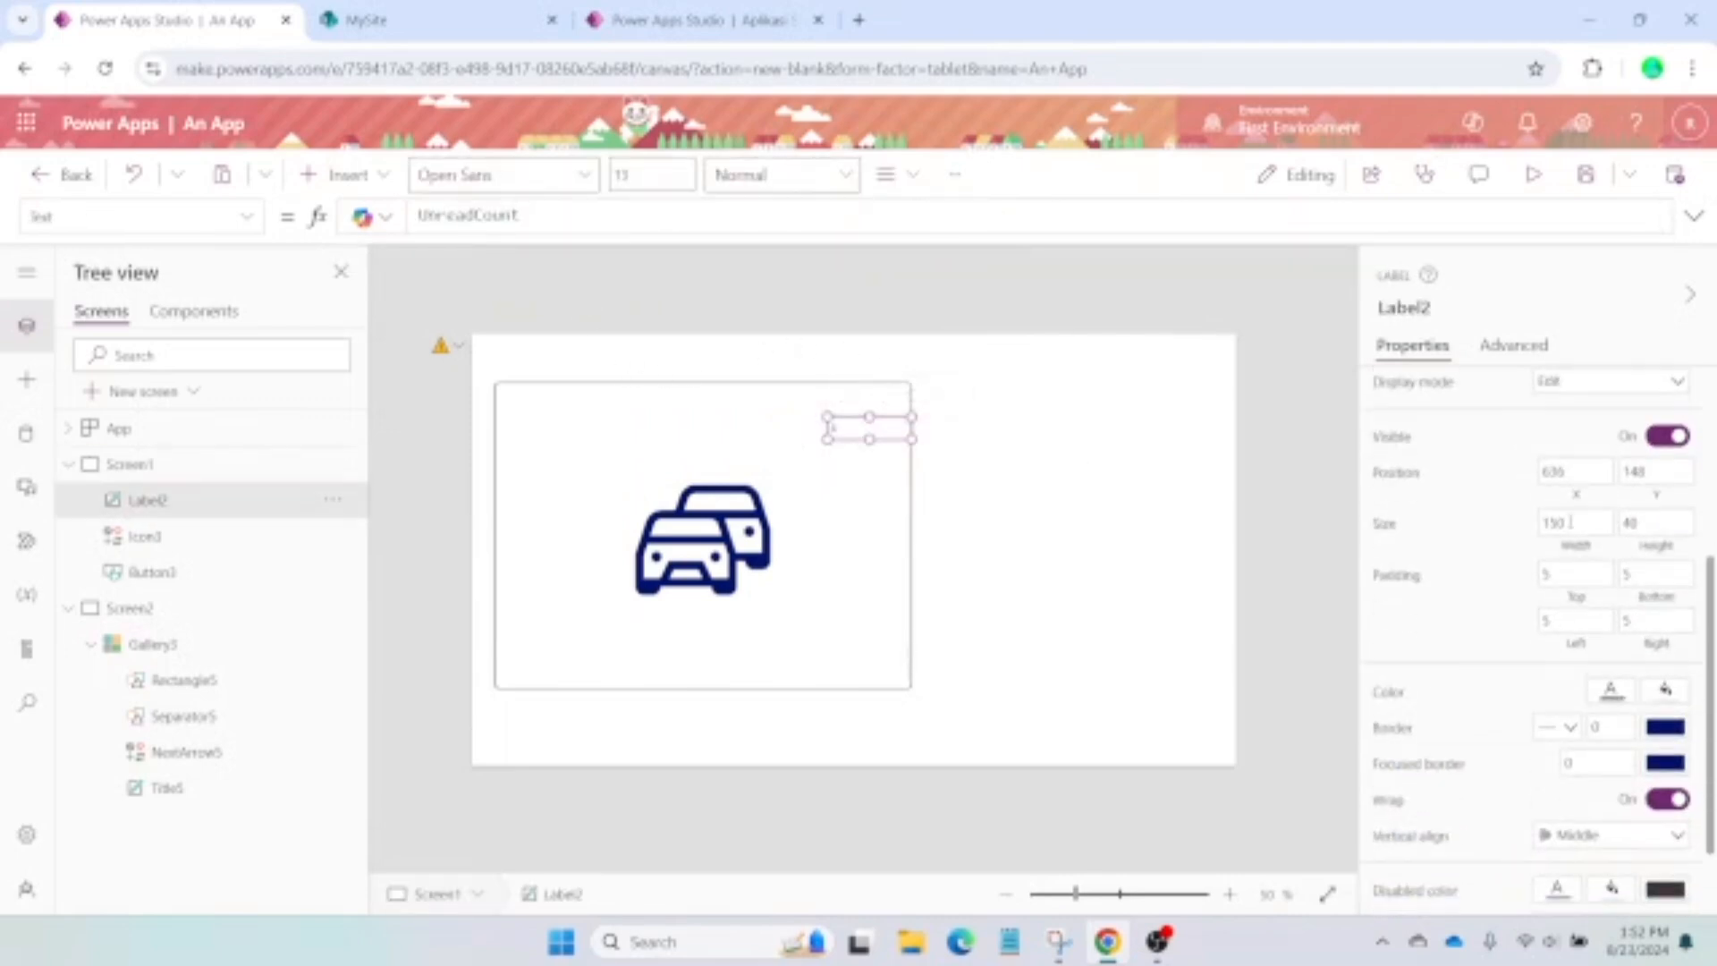
pyautogui.scroll(3, 1592, 528)
pyautogui.scroll(-1, 1604, 490)
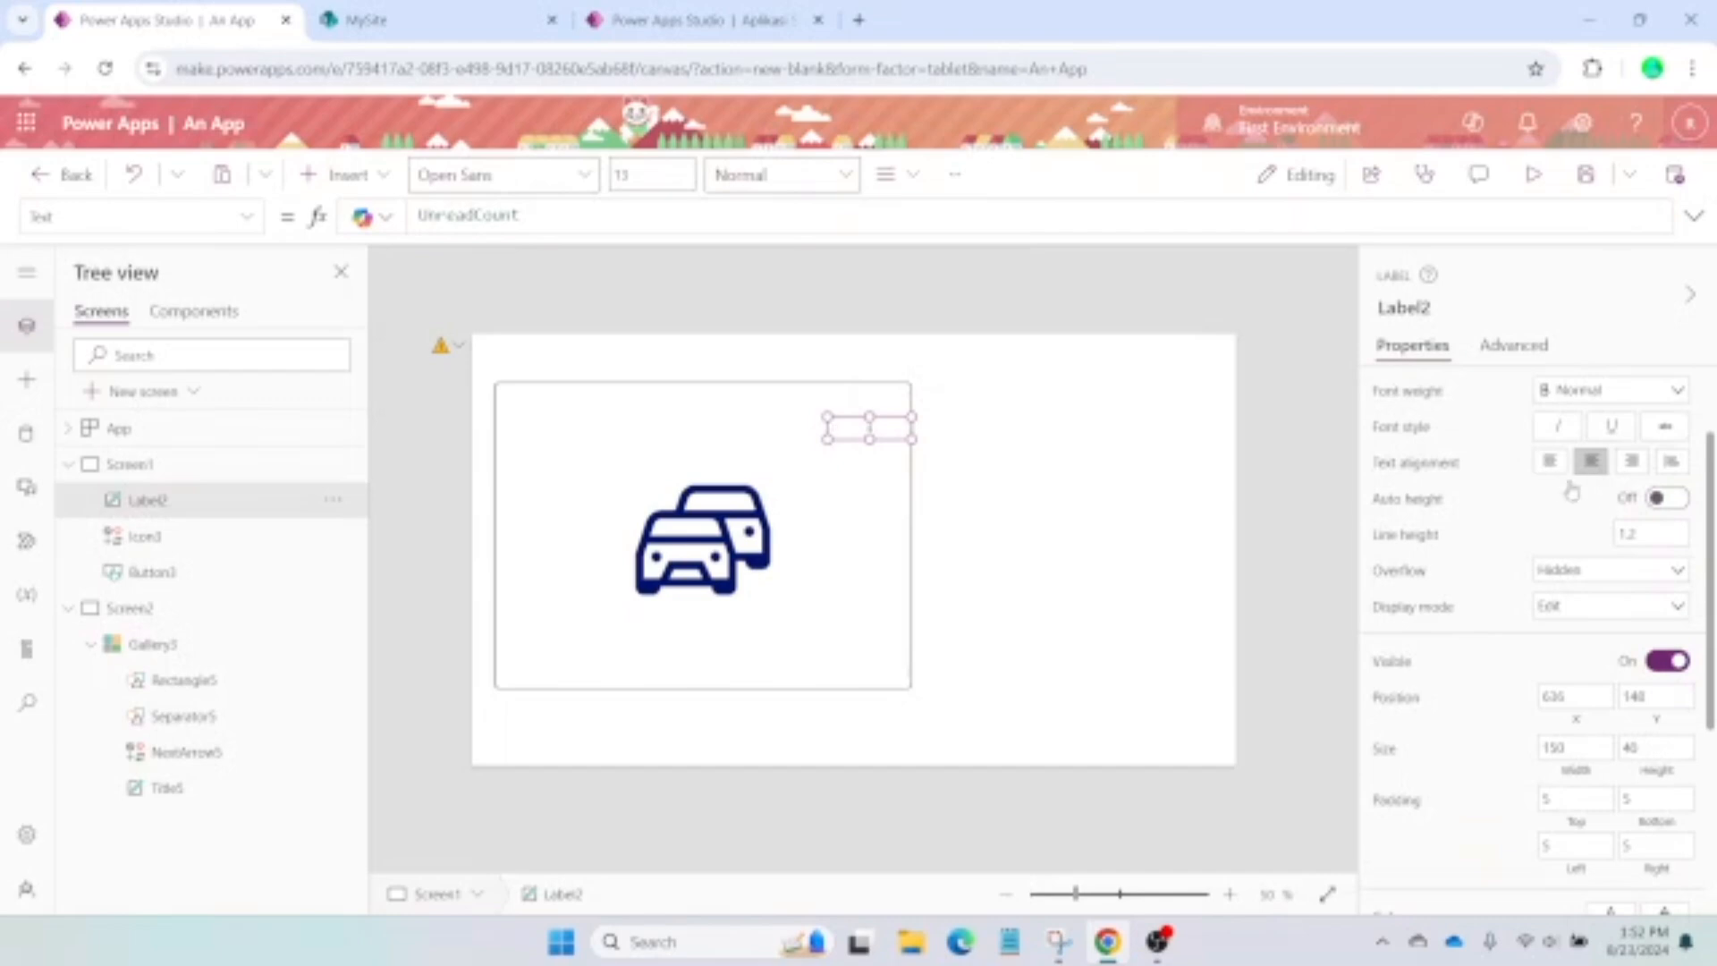
pyautogui.scroll(-2, 1605, 487)
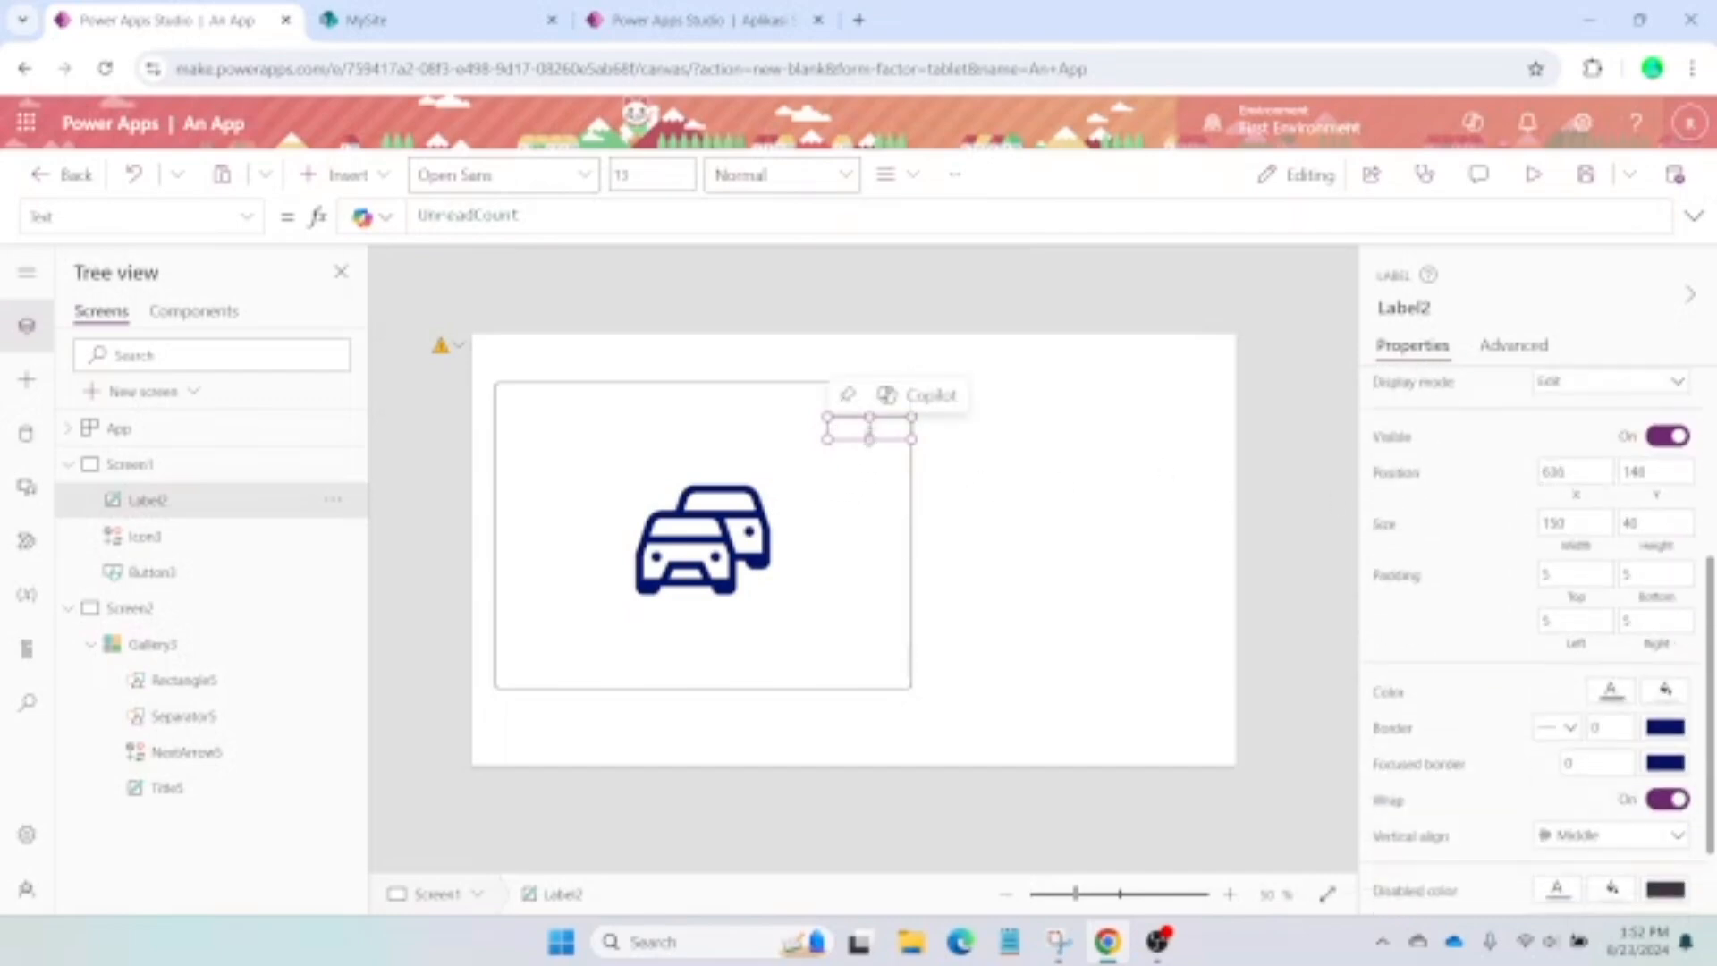
pyautogui.moveTo(869, 439); pyautogui.dragTo(870, 479)
pyautogui.scroll(-1, 1542, 548)
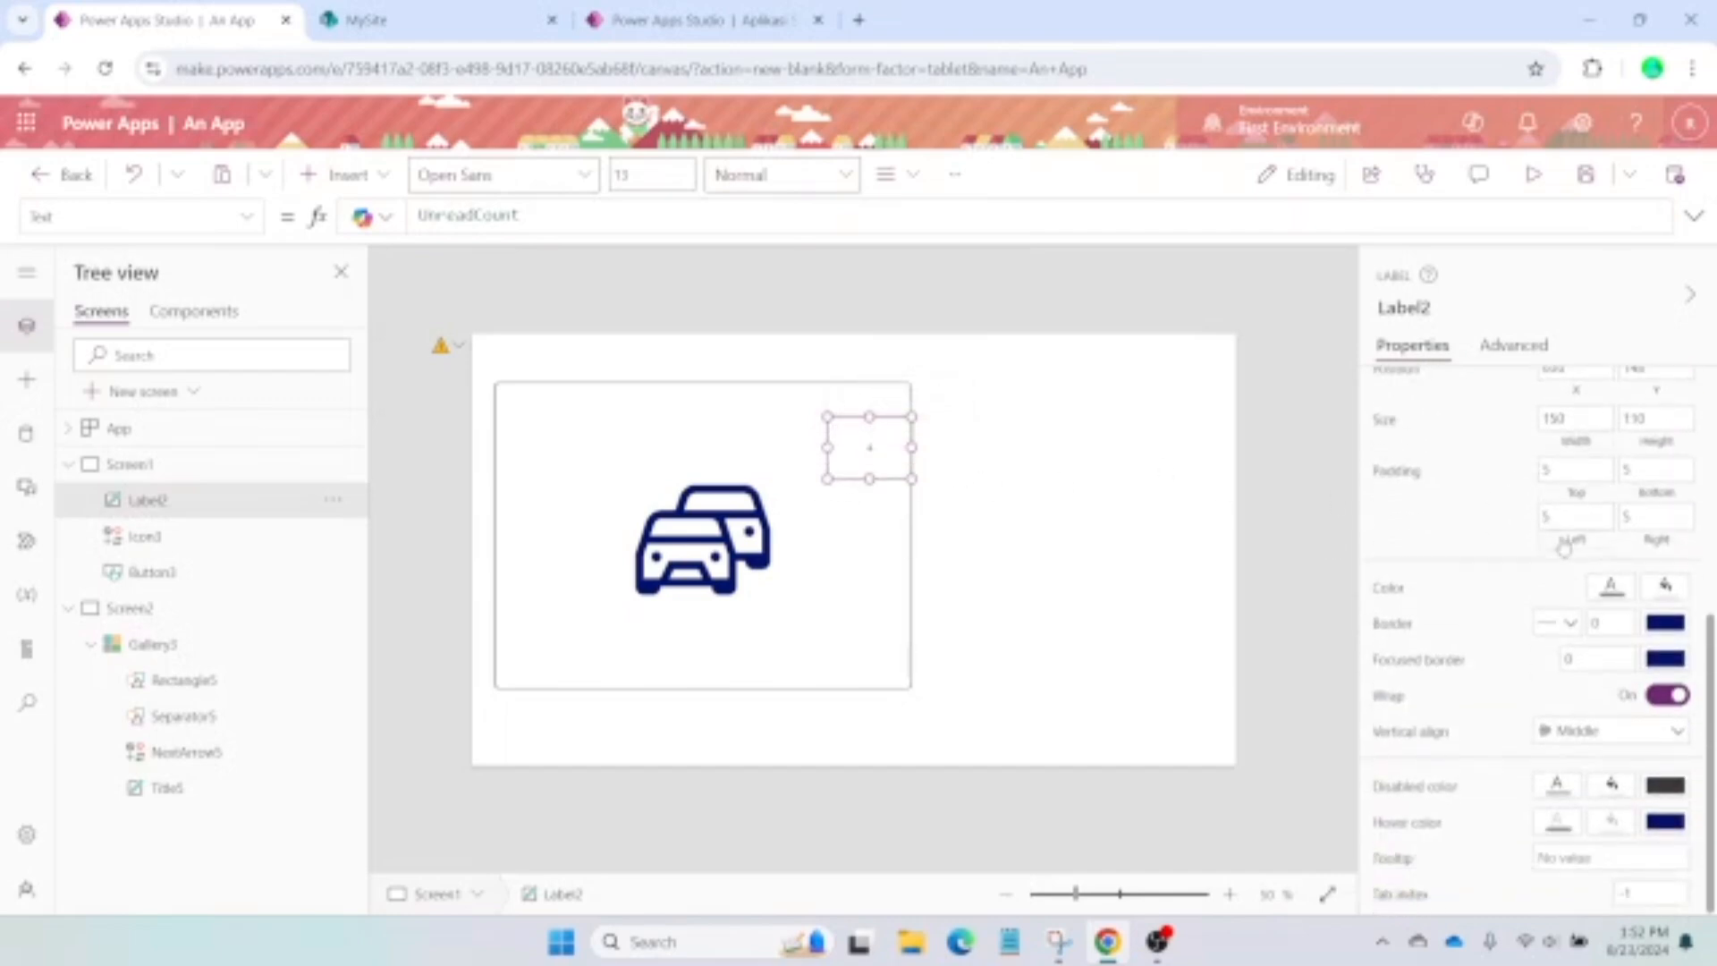
# Set the unread count label's font size to 45
pyautogui.scroll(2, 1575, 582)
pyautogui.scroll(-1, 1621, 642)
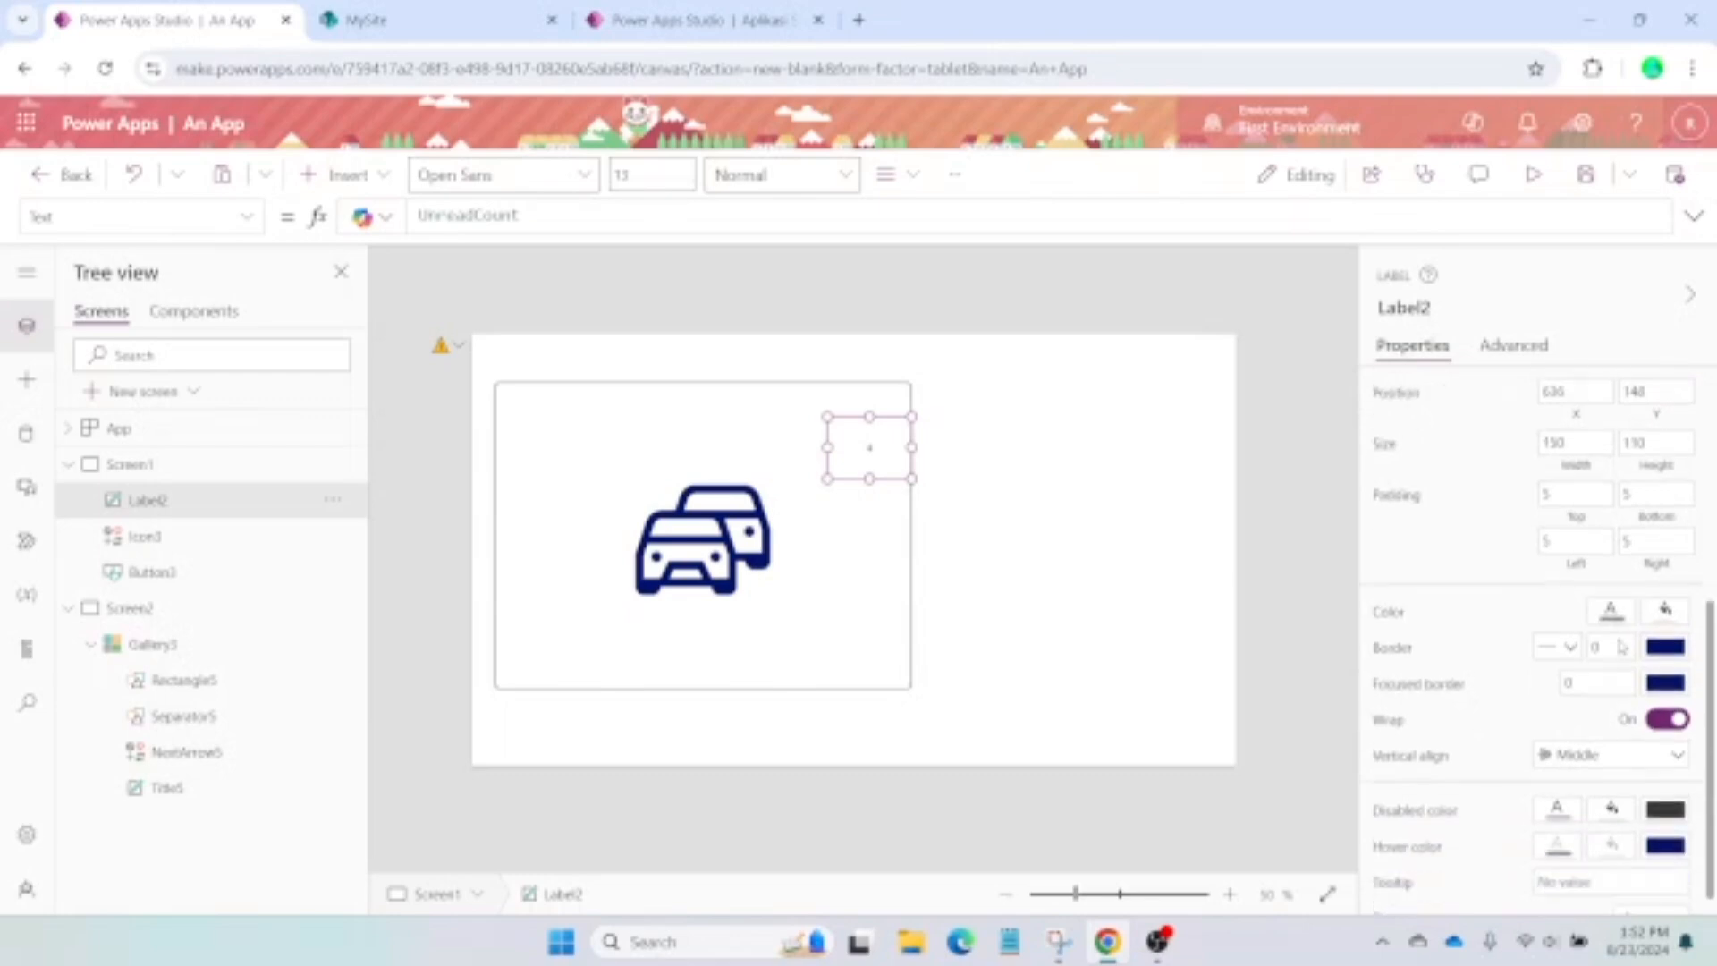
pyautogui.scroll(2, 1632, 537)
pyautogui.scroll(2, 1629, 461)
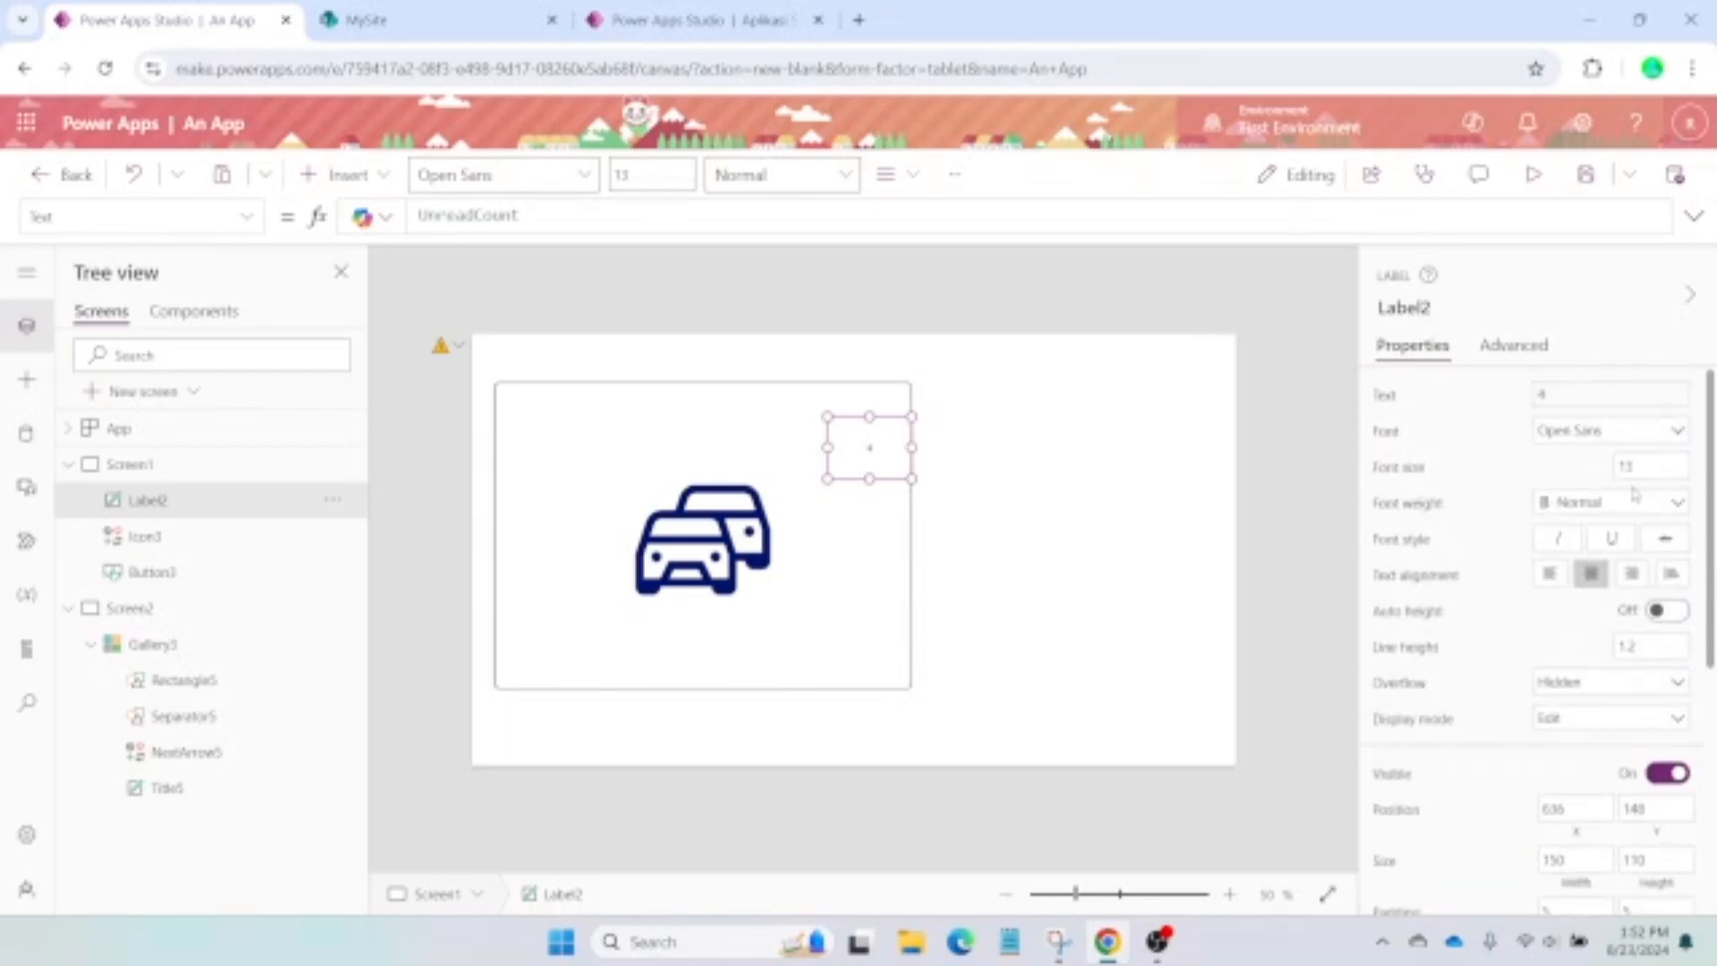
pyautogui.click(1636, 465)
pyautogui.write('45')
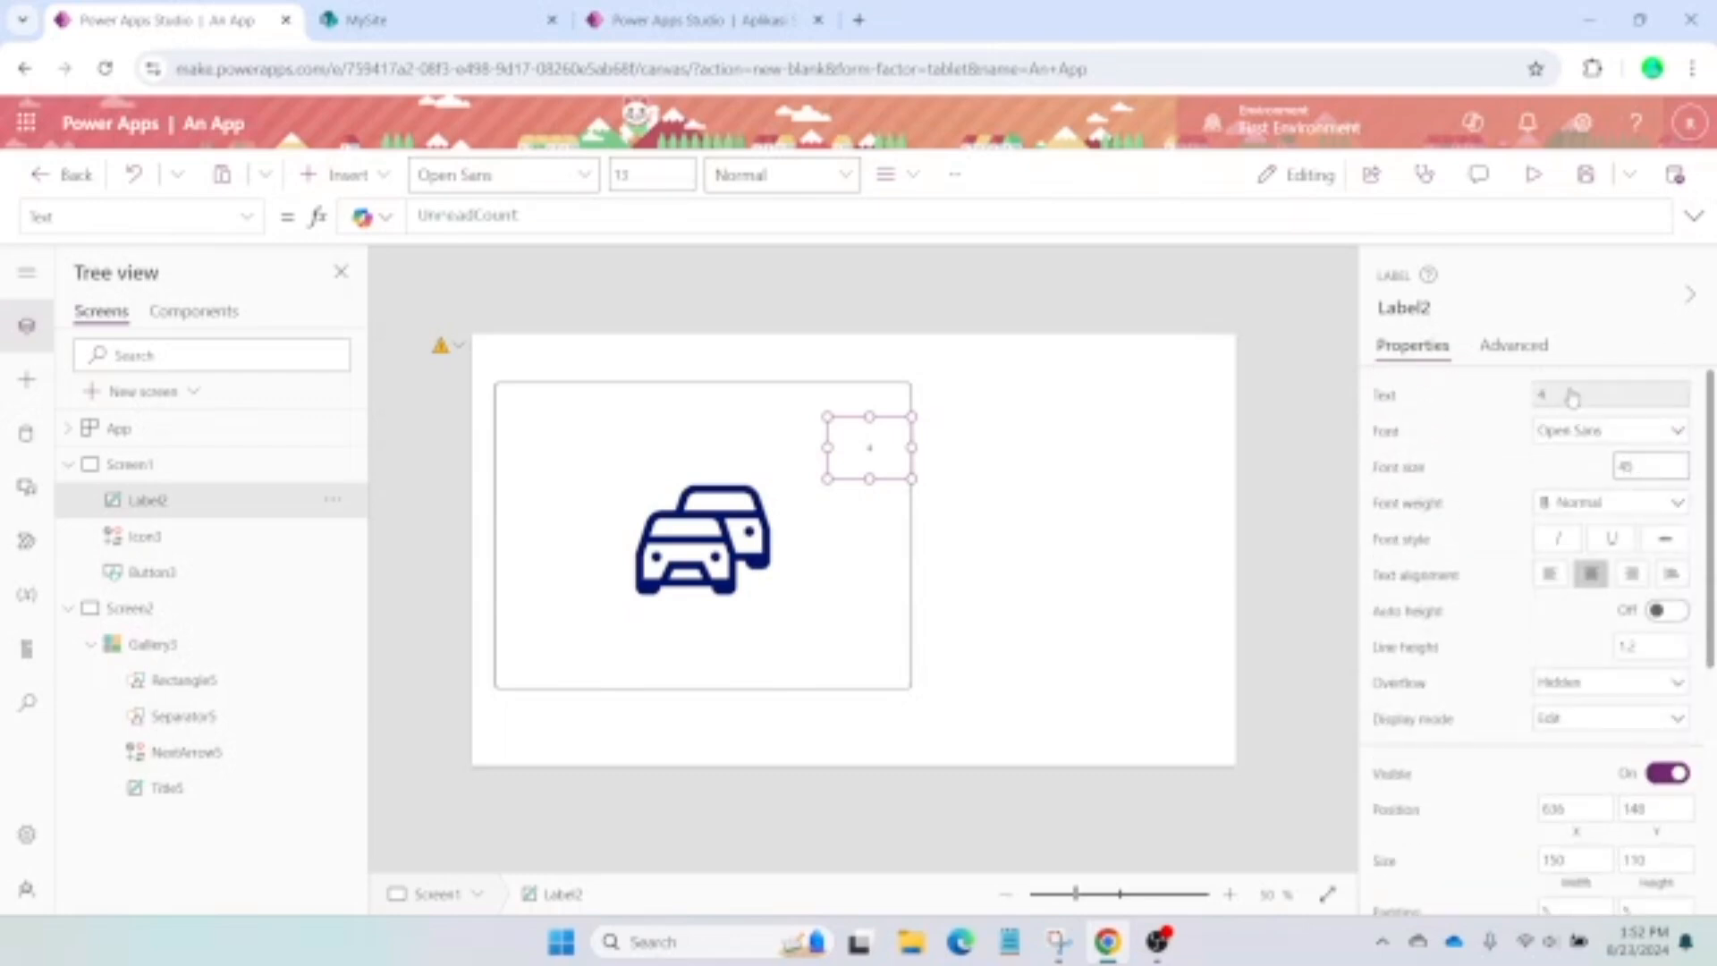
pyautogui.click(1511, 492)
# Give the unread count label a red fill with white text, and narrow it to 120 wide inside the card's upper-right corner
pyautogui.scroll(-3, 1514, 491)
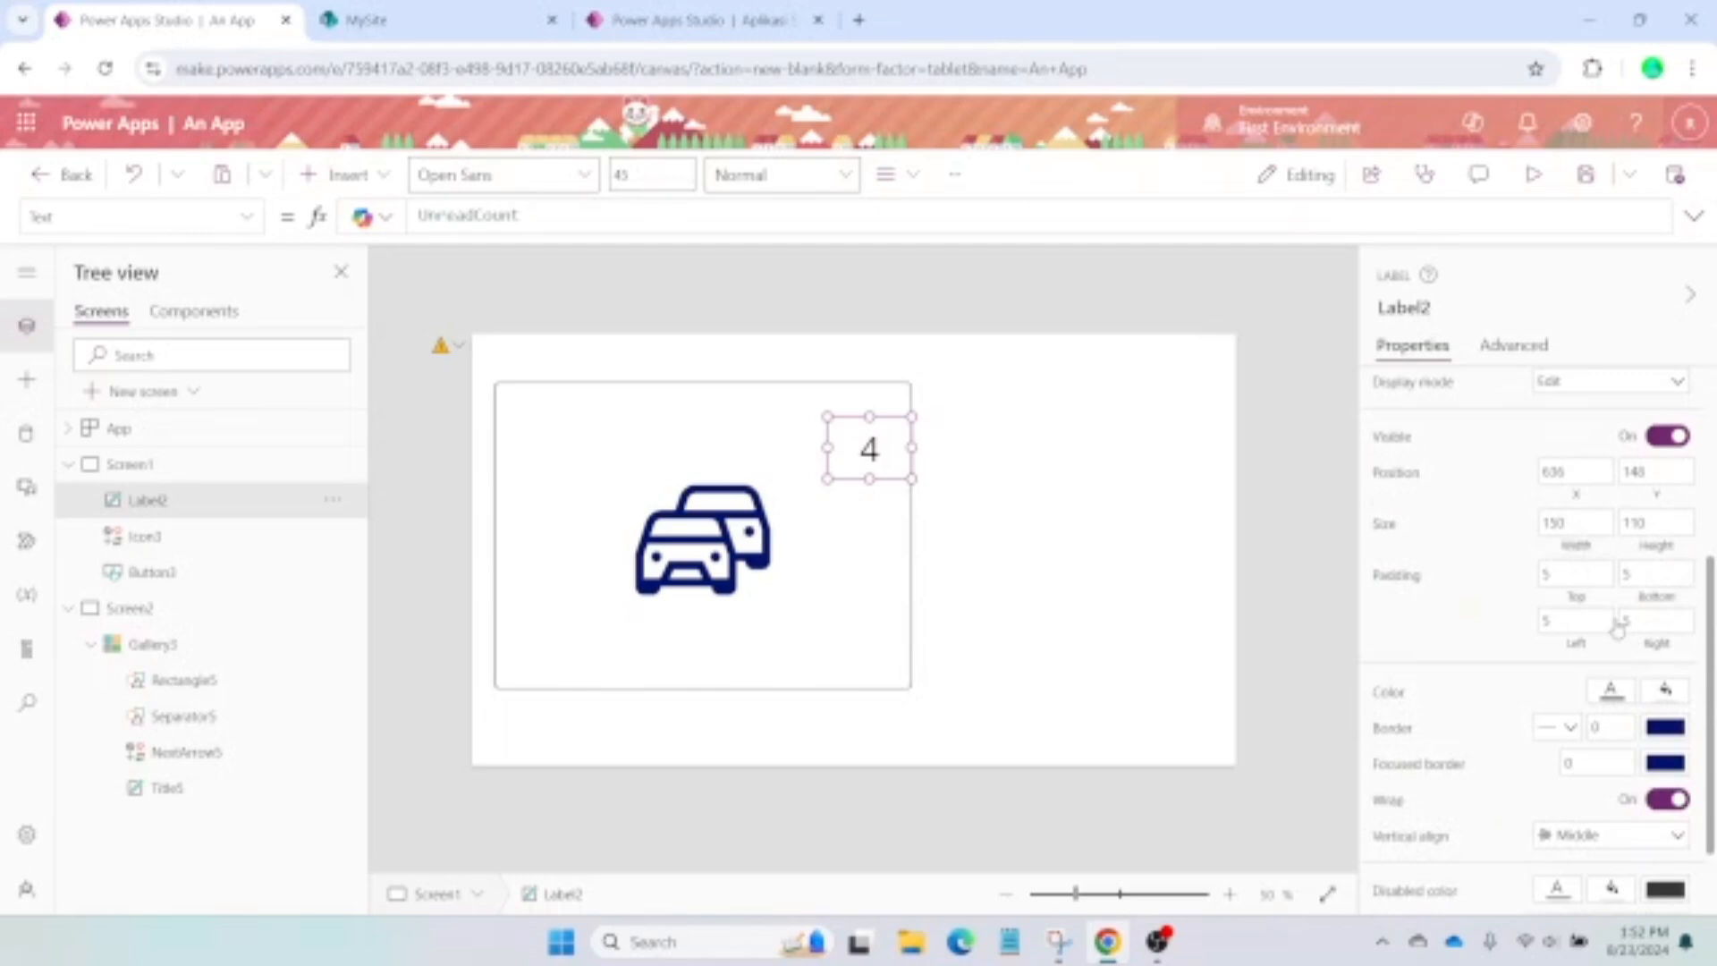
pyautogui.click(1667, 692)
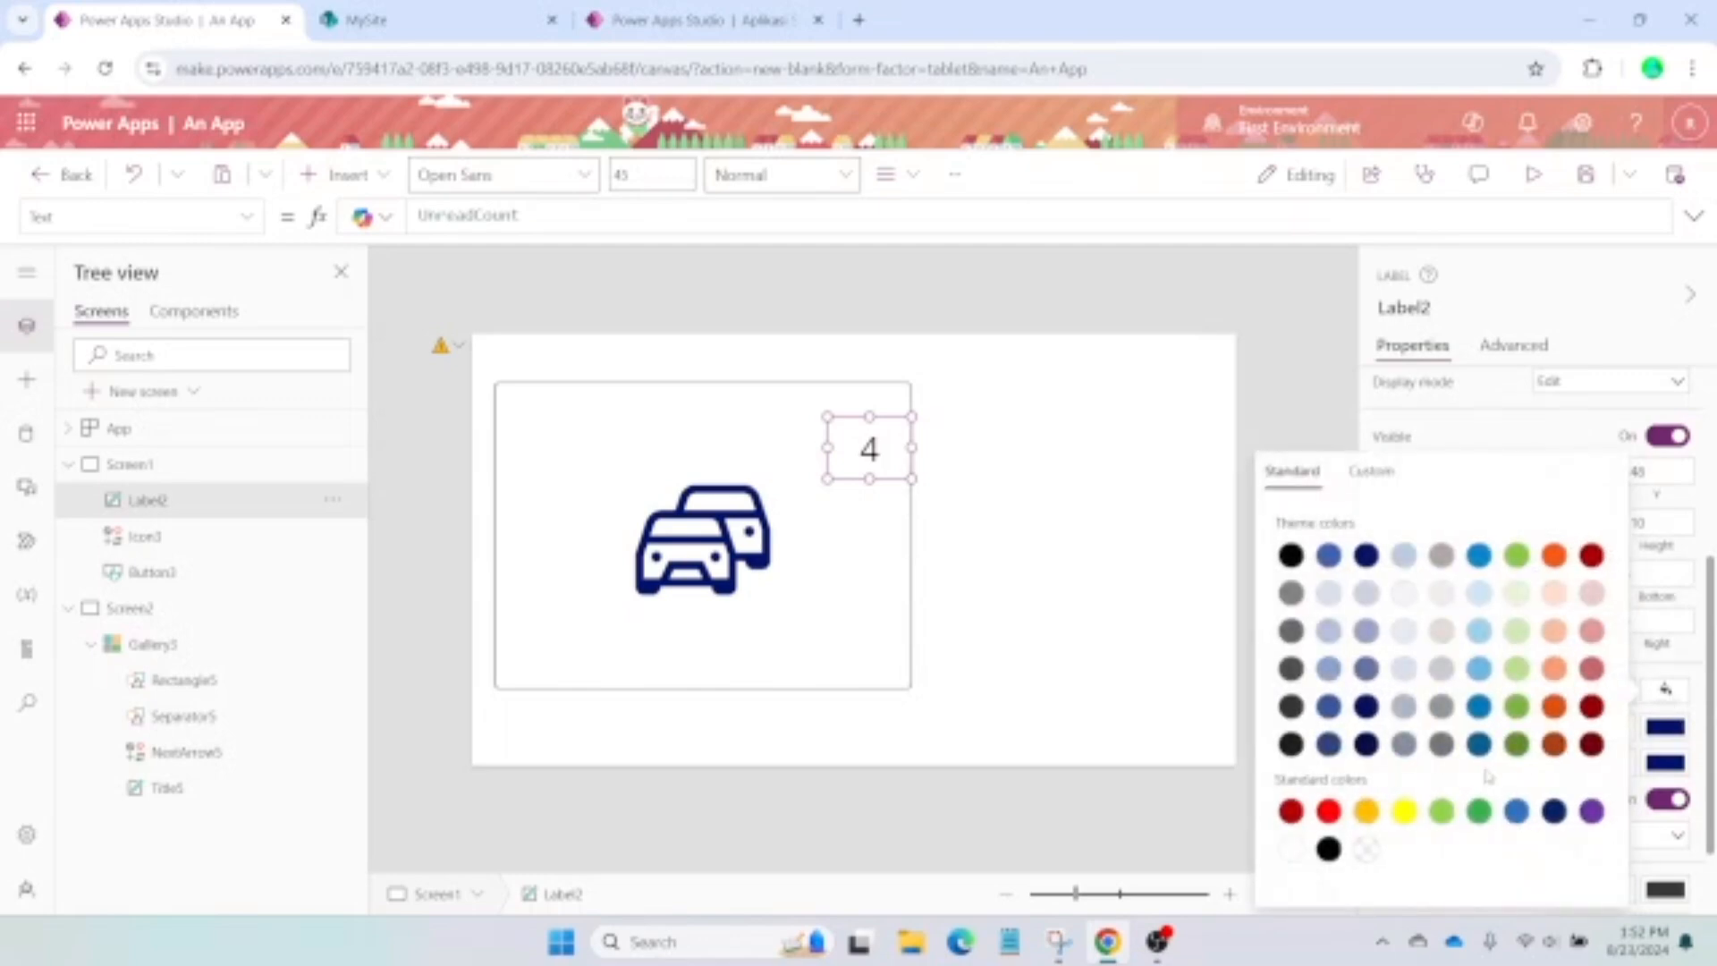
pyautogui.click(1329, 812)
pyautogui.click(1665, 693)
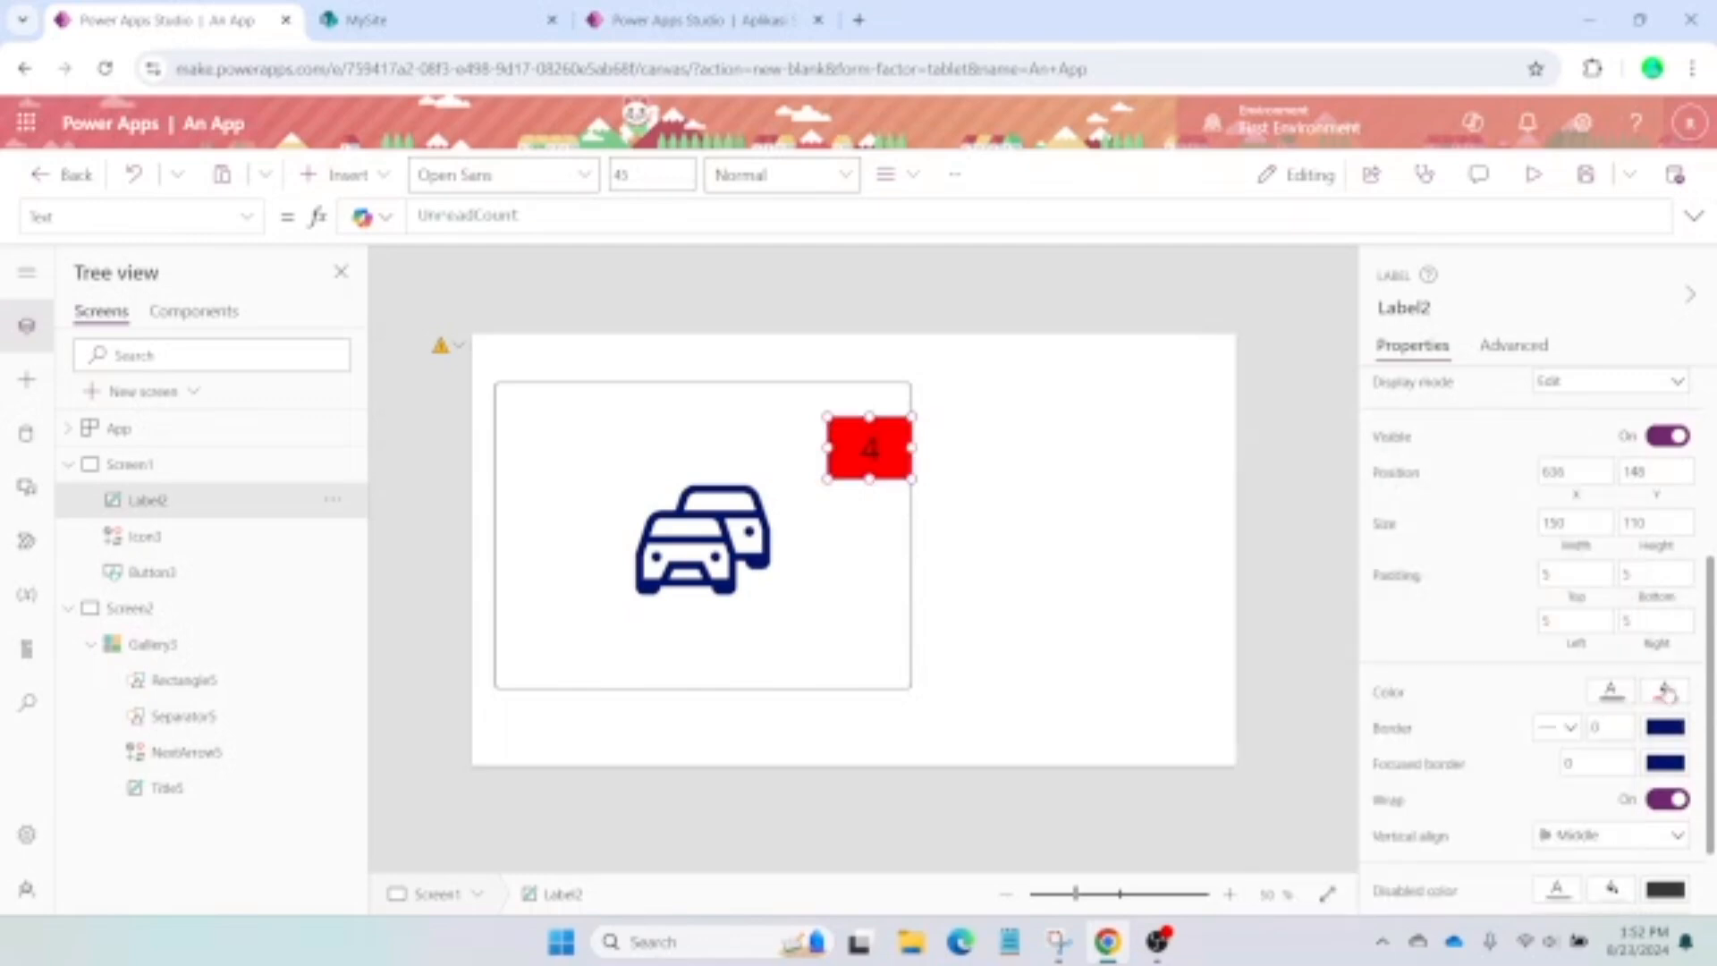
pyautogui.click(1666, 693)
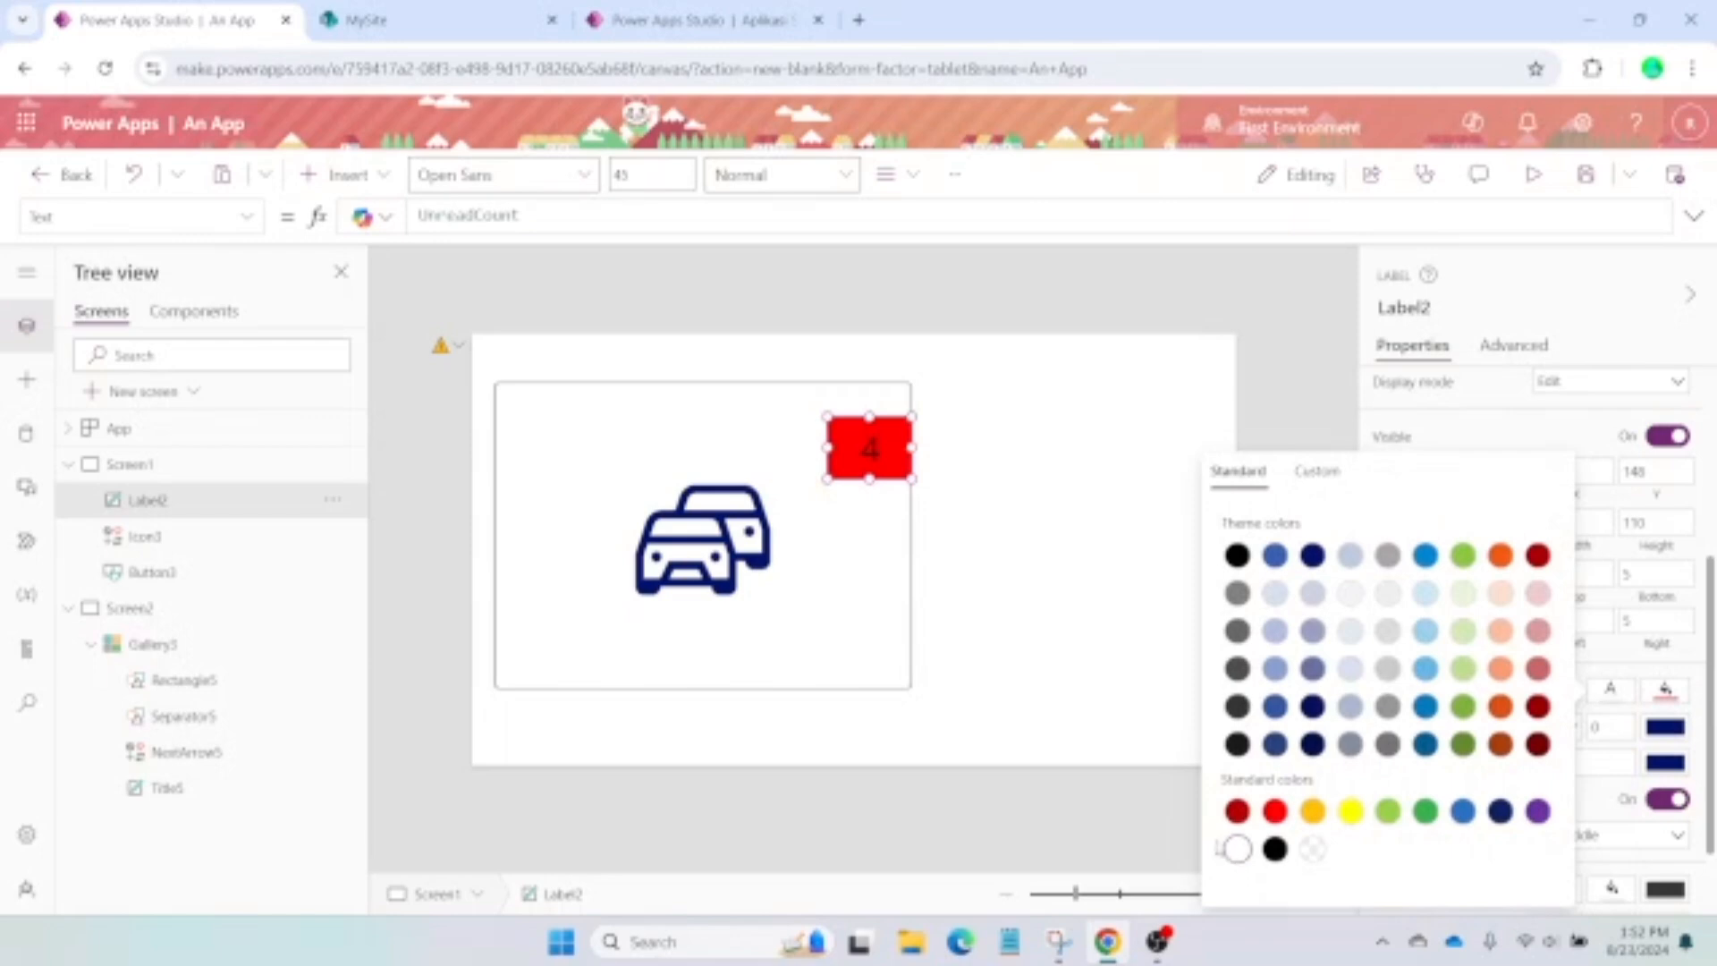
pyautogui.click(1236, 848)
pyautogui.moveTo(828, 450); pyautogui.dragTo(861, 440)
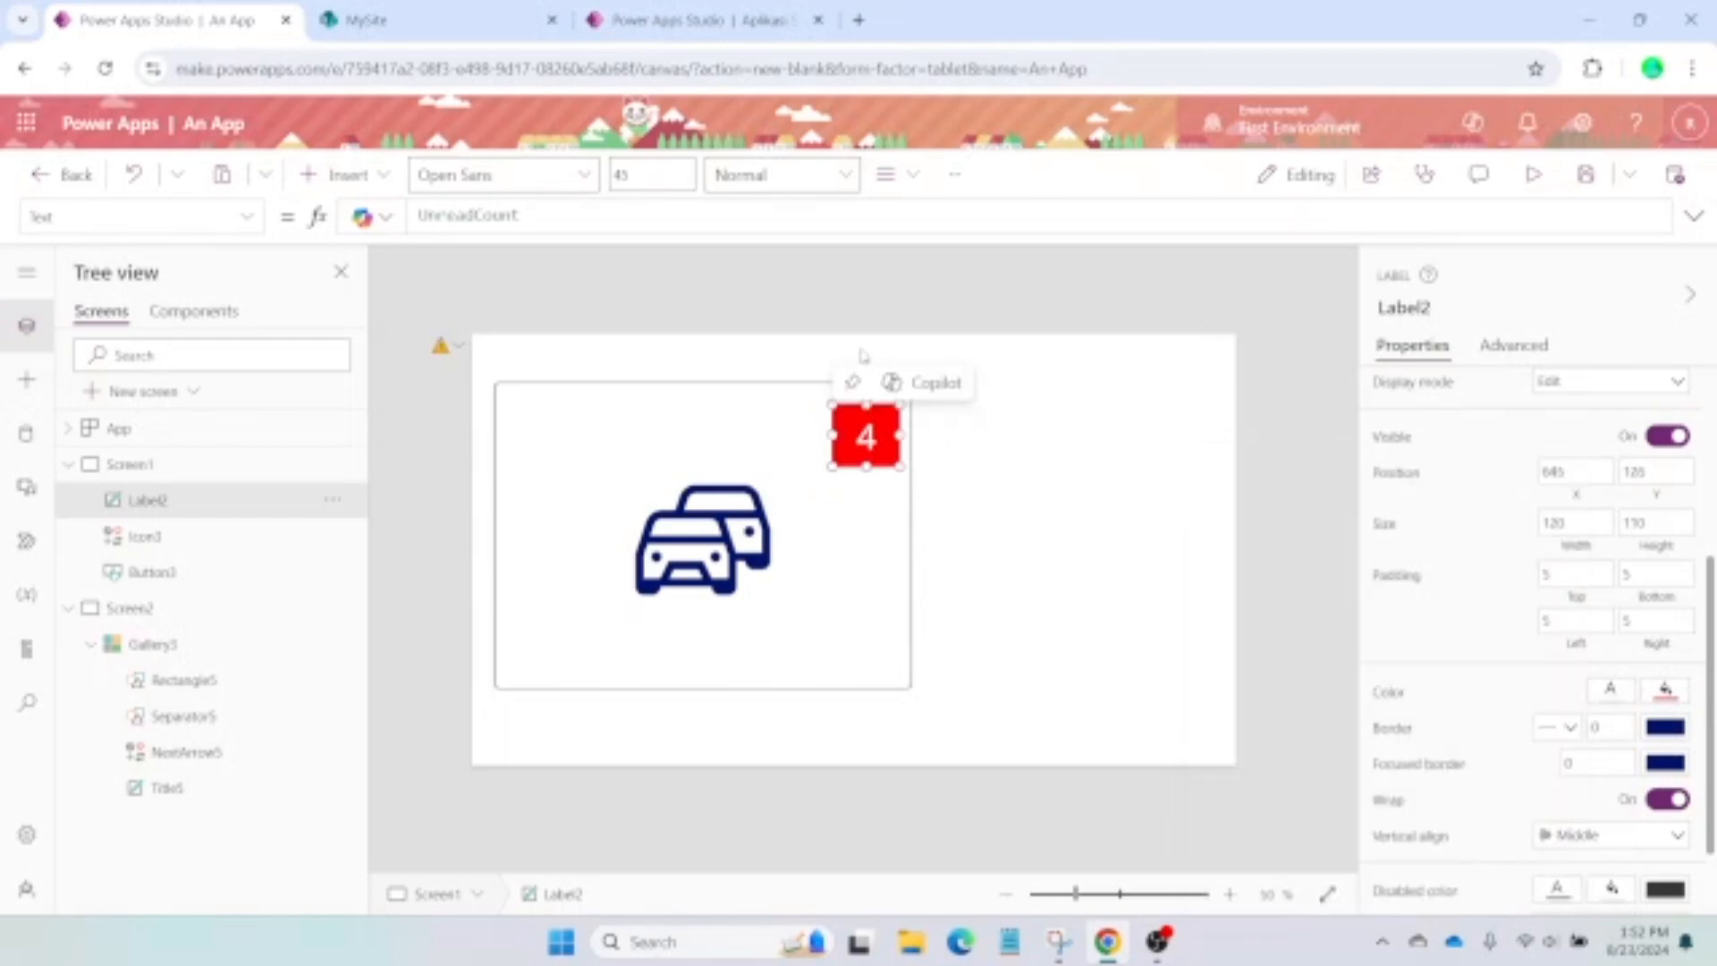
pyautogui.click(851, 307)
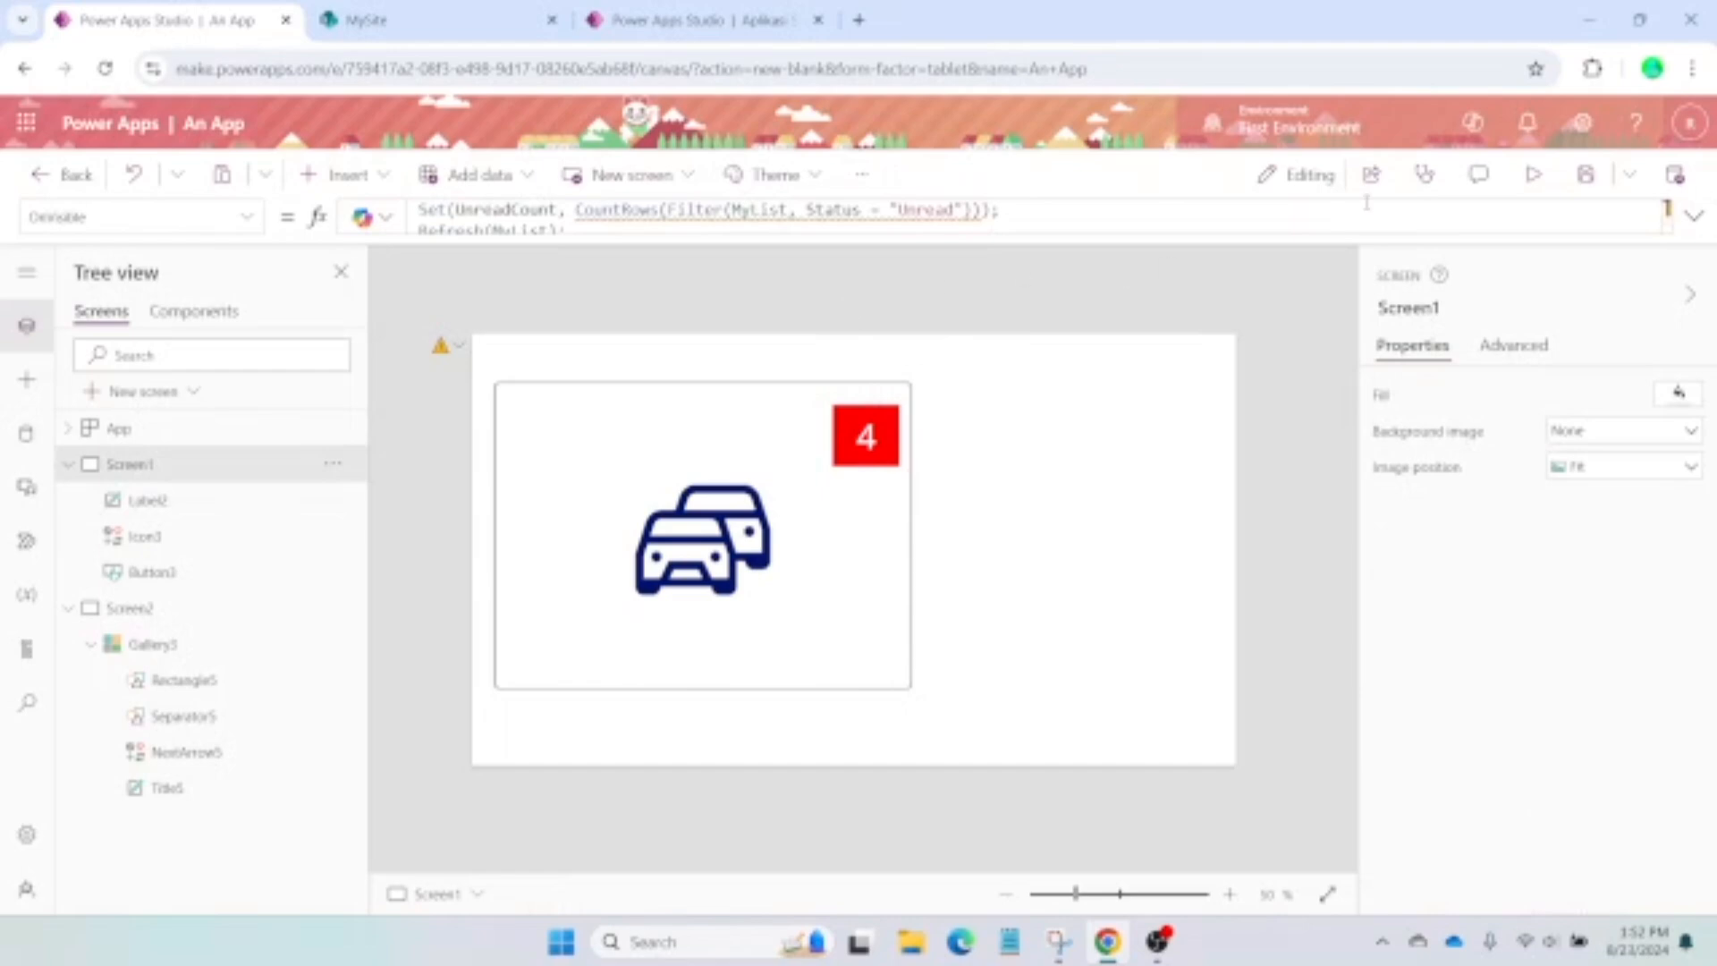
# Preview the app from Screen1, mark item Five as read through its gallery arrow, reopen the gallery, and return to Screen1 in the editor
pyautogui.click(1533, 175)
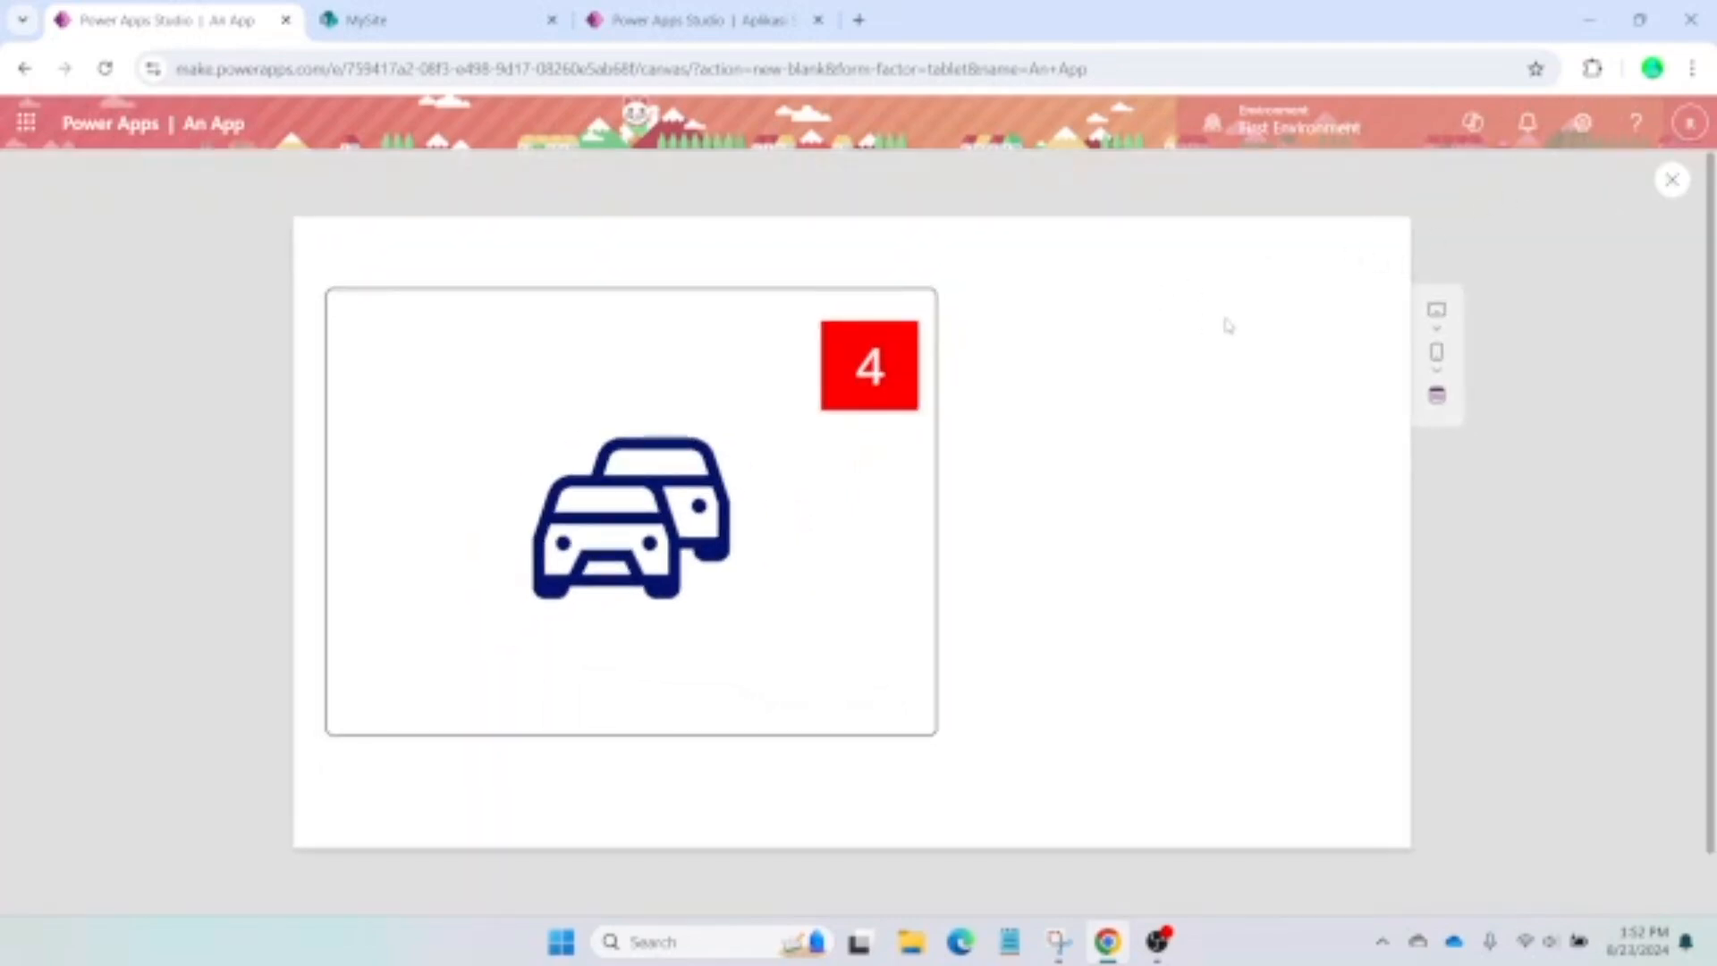
pyautogui.click(897, 567)
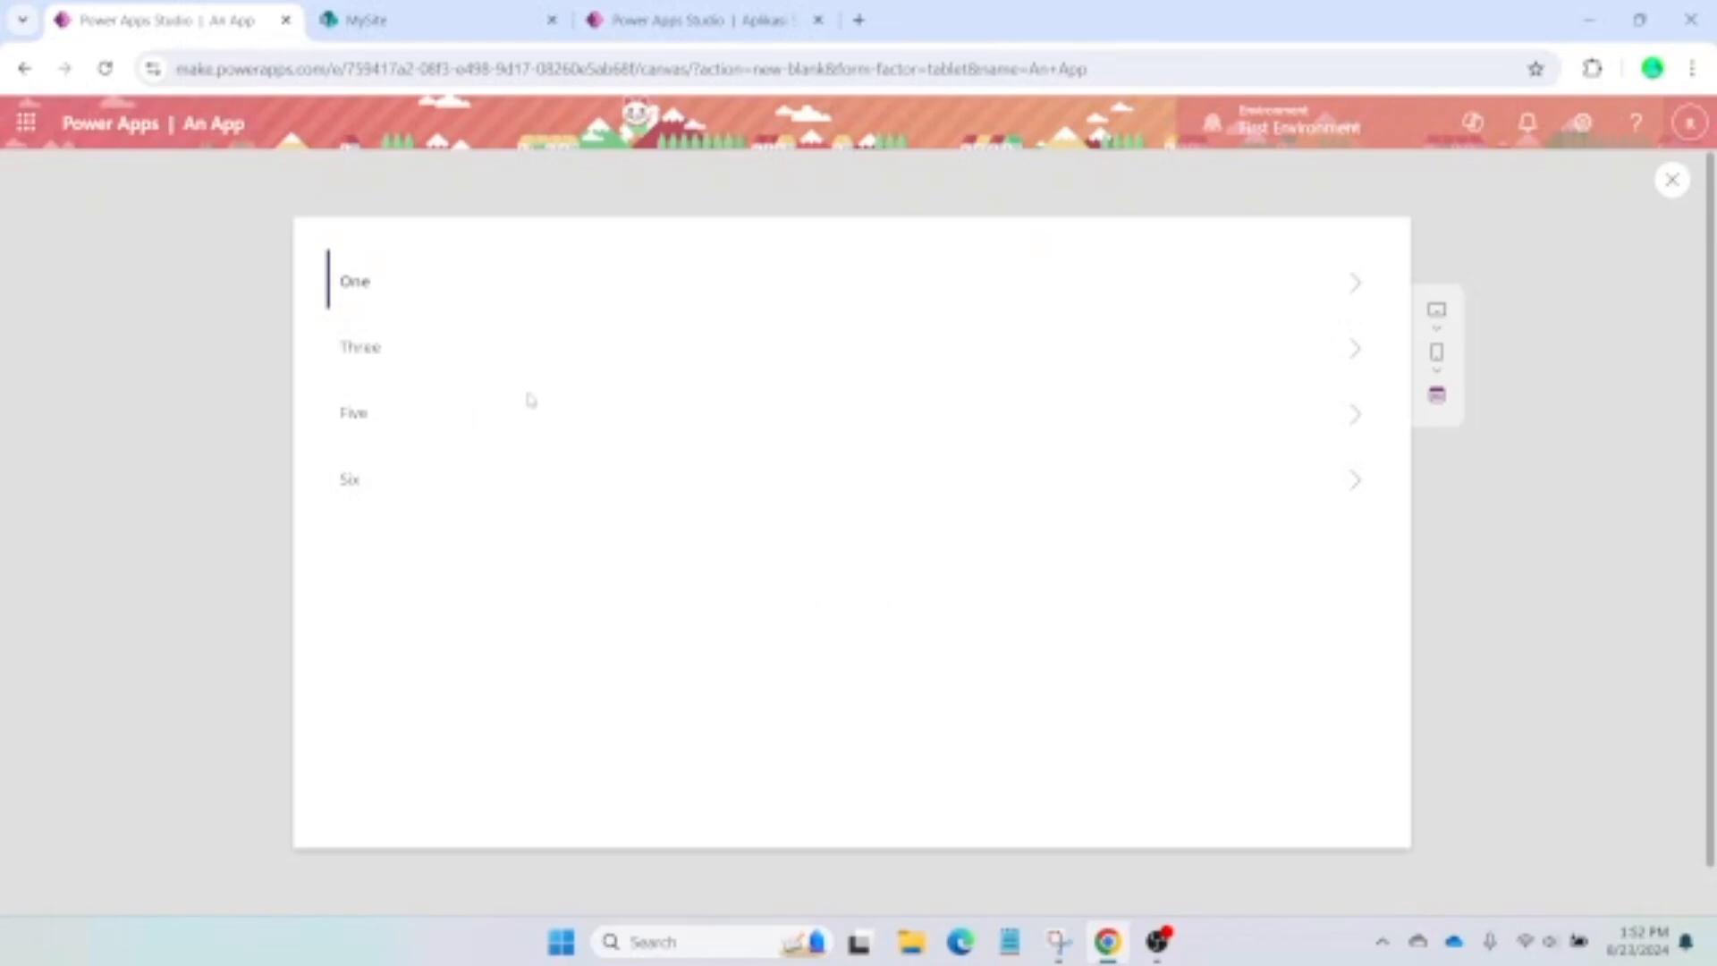
pyautogui.click(1355, 417)
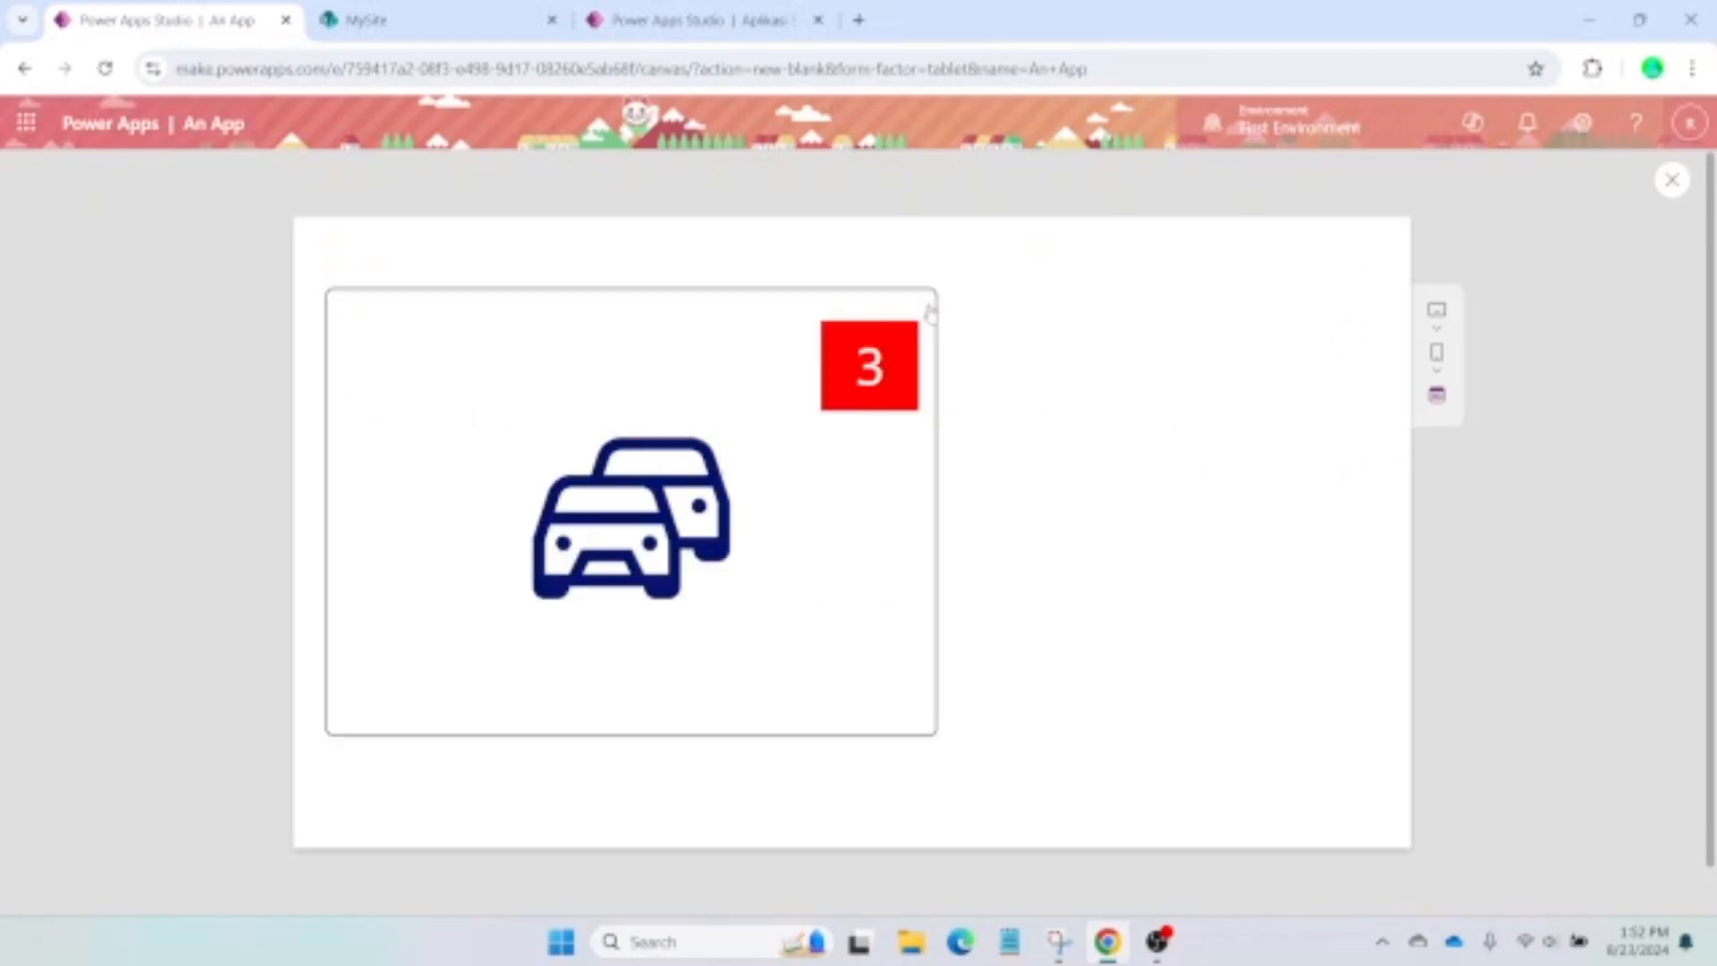
pyautogui.click(915, 523)
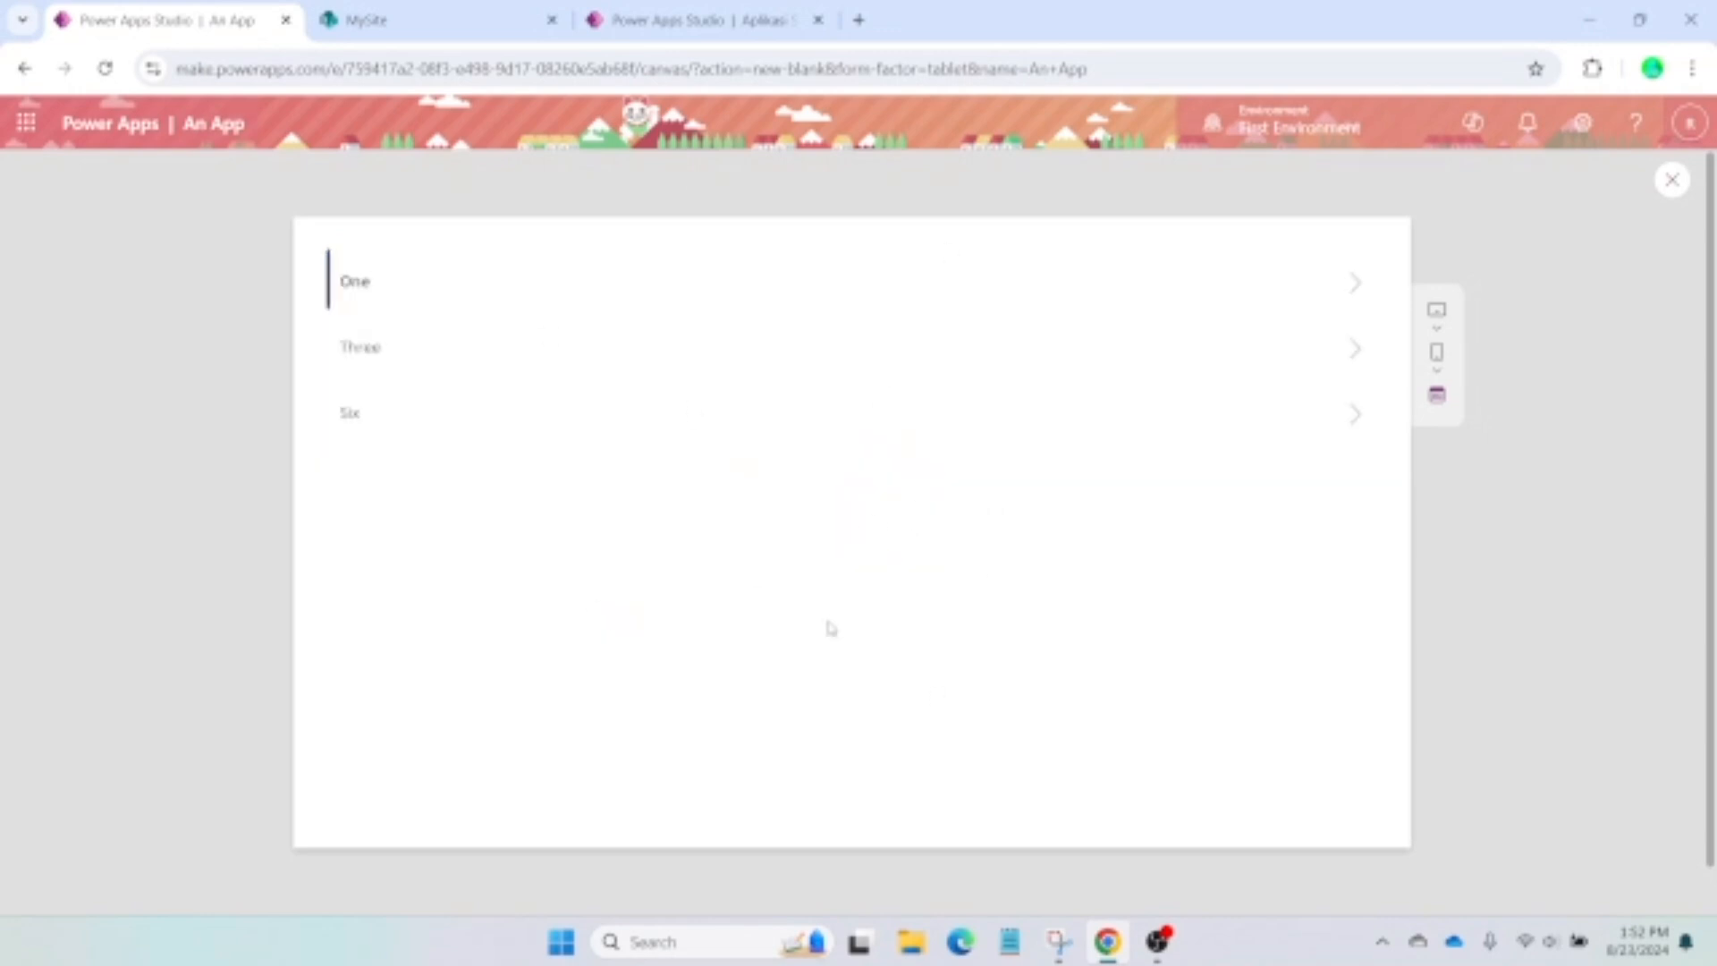
pyautogui.click(1672, 182)
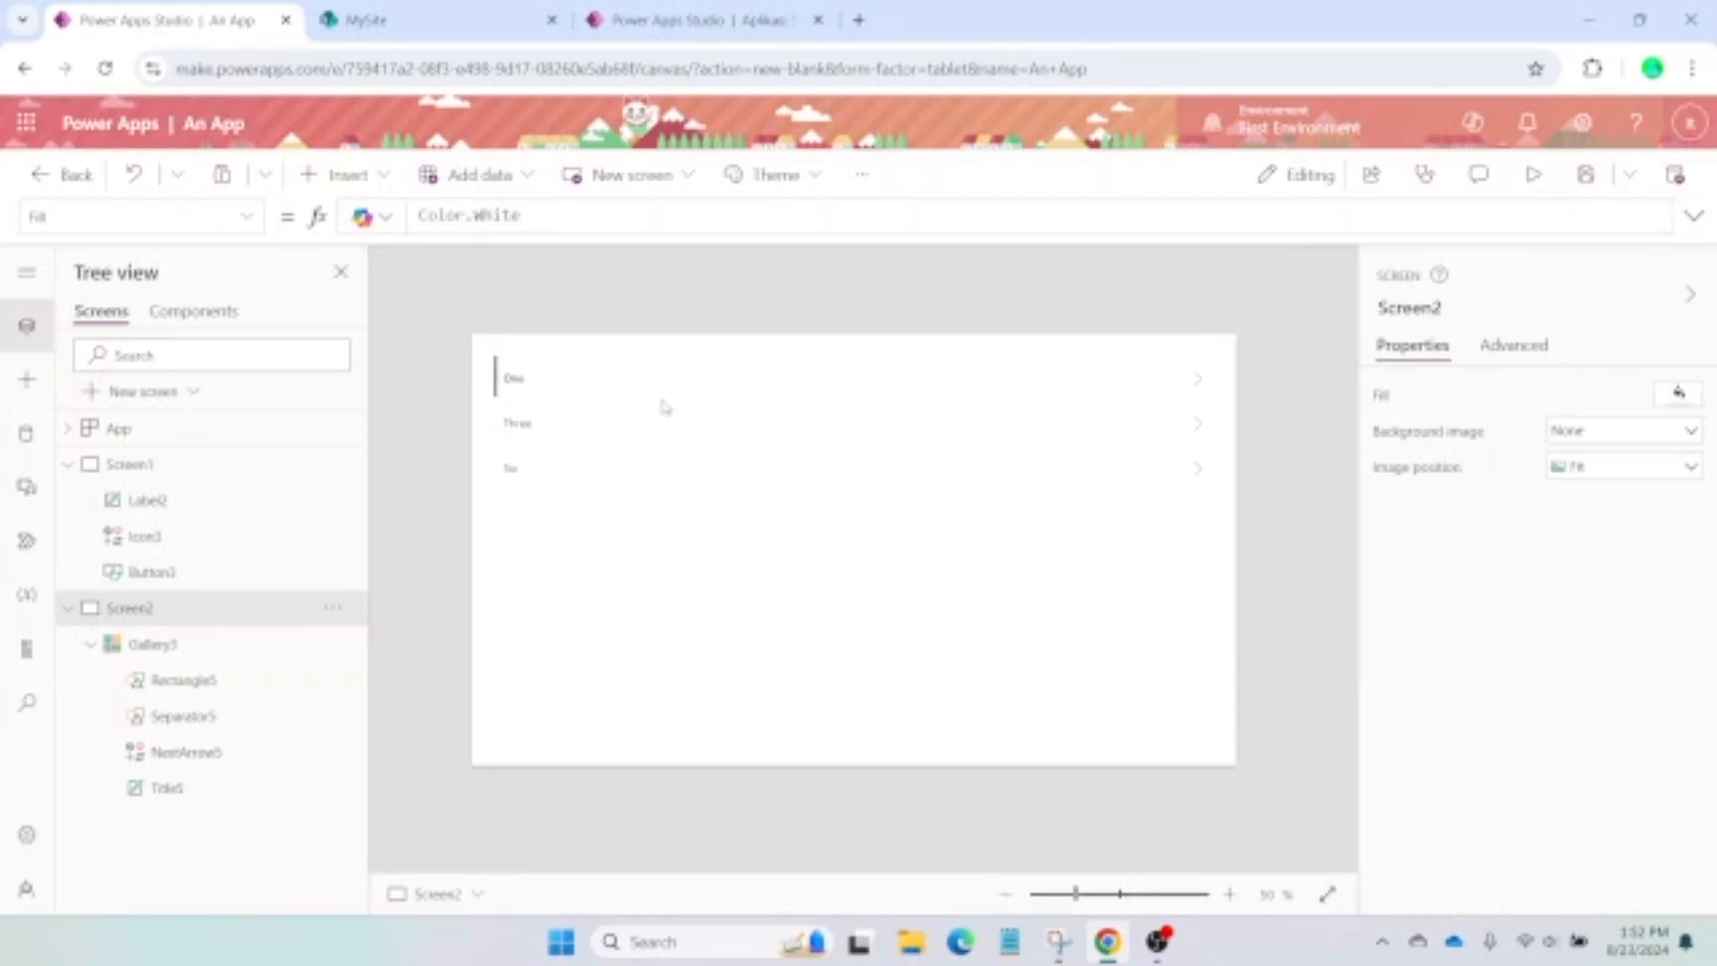
pyautogui.click(236, 462)
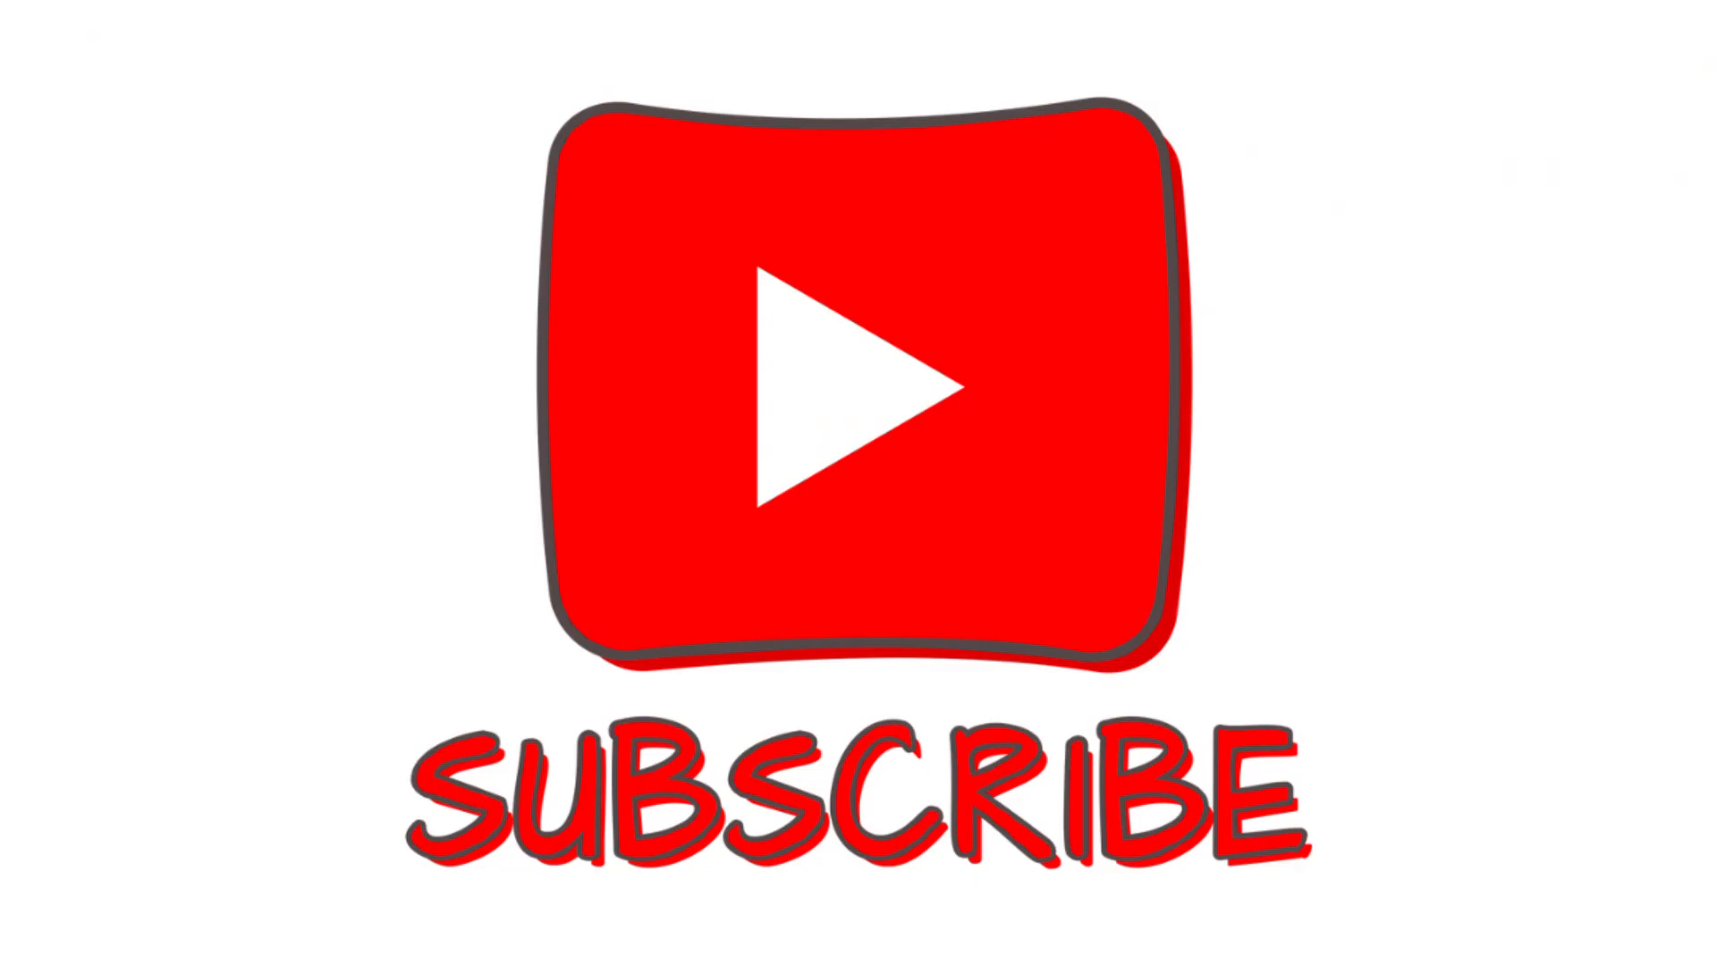